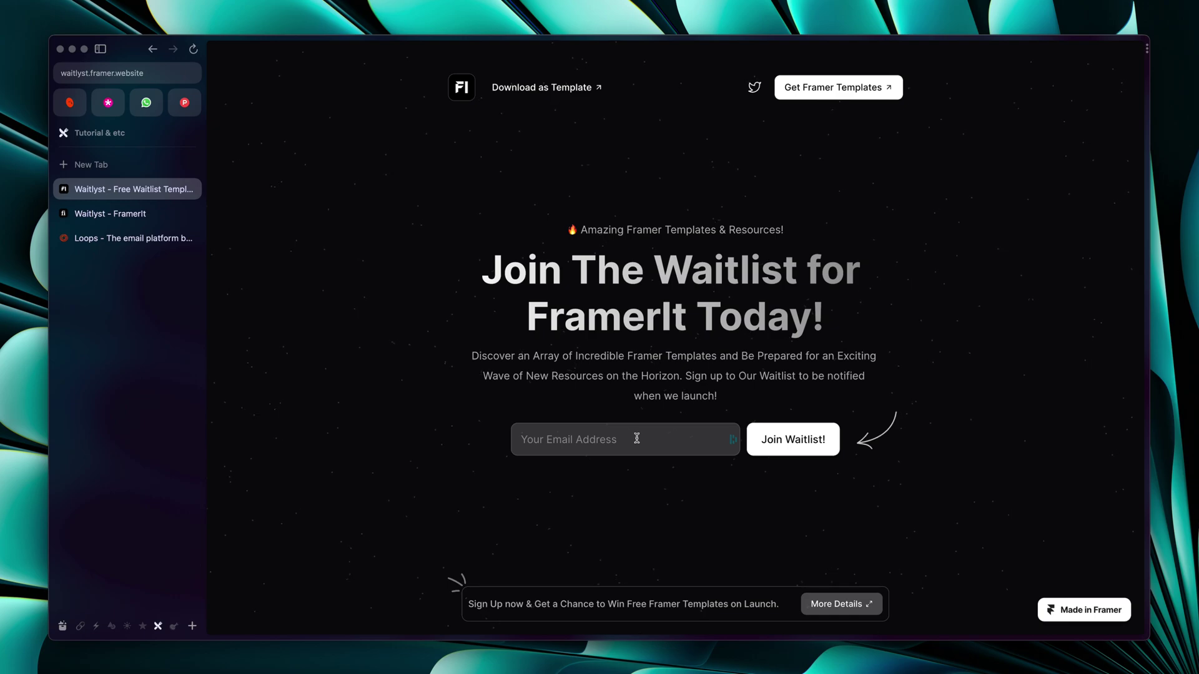
Glance at the giveaway details, then browse the Waitlyst product page and start its free download
{"action": "left_click", "coordinate": [825, 612]}
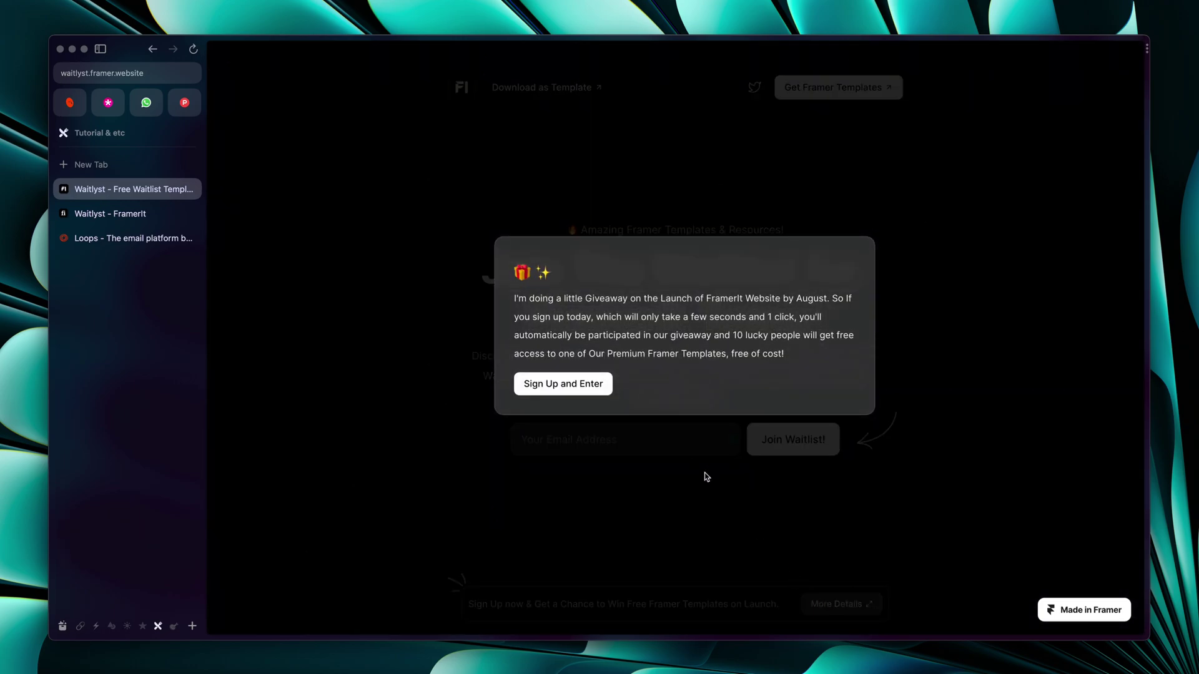
{"action": "left_click", "coordinate": [534, 505]}
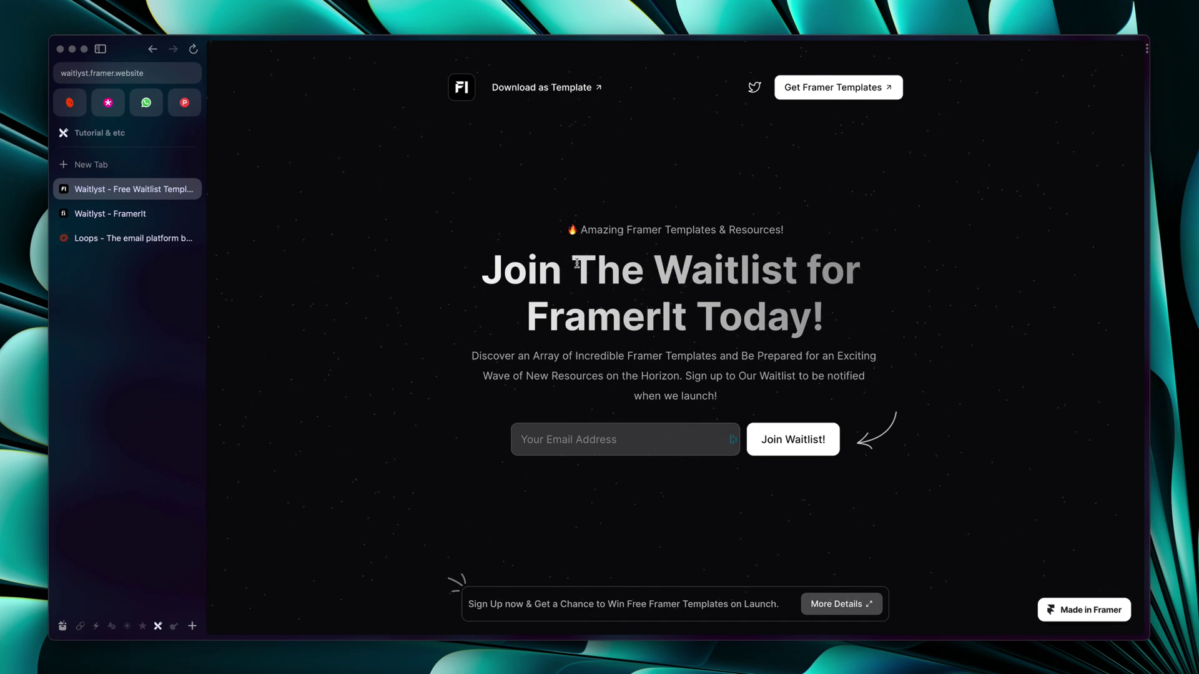
{"action": "key", "text": "ctrl+Tab"}
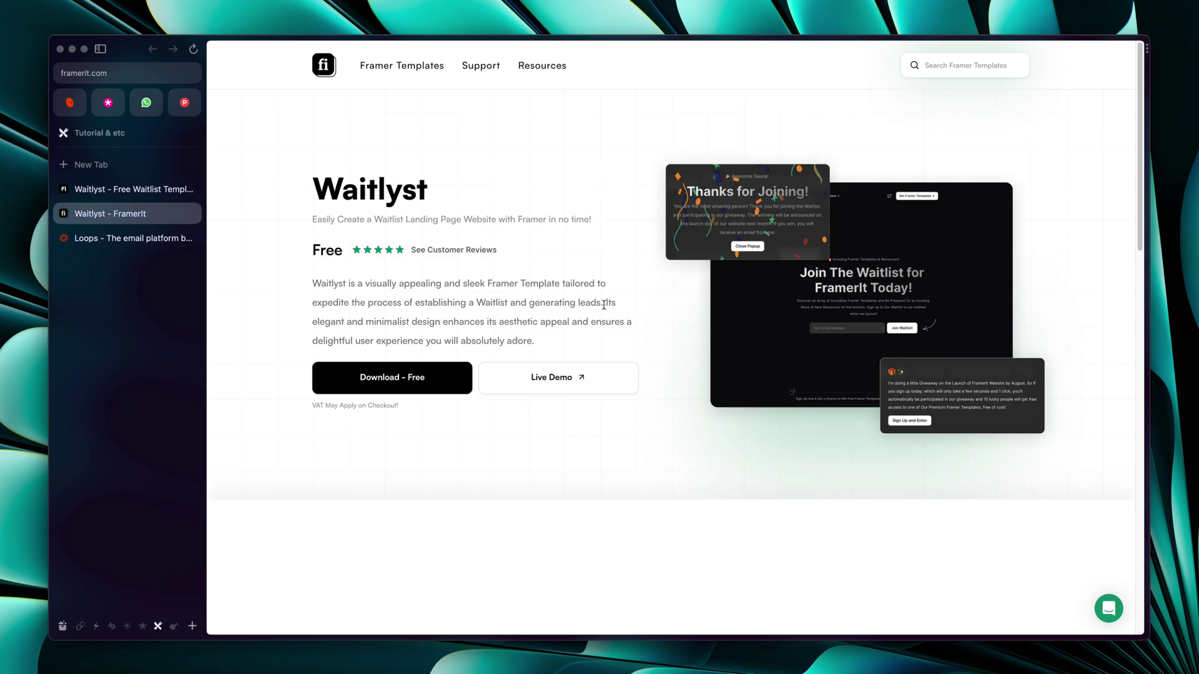
{"action": "scroll", "coordinate": [482, 404], "scroll_direction": "down", "scroll_amount": 2}
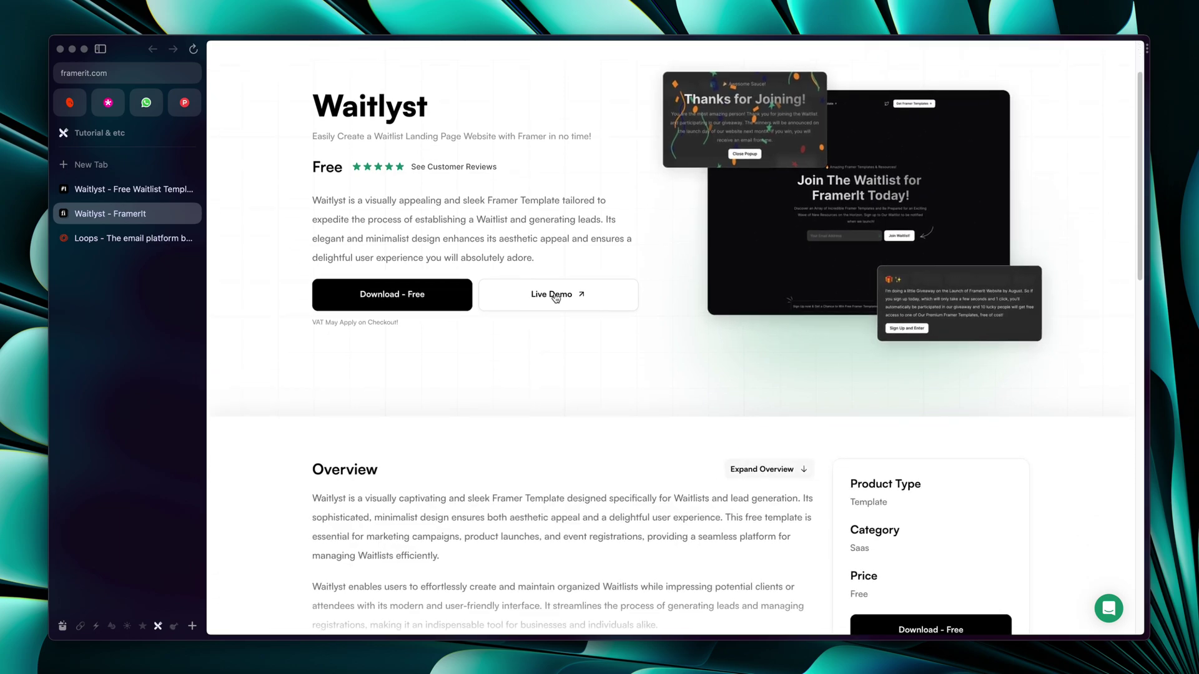
{"action": "scroll", "coordinate": [585, 350], "scroll_direction": "down", "scroll_amount": 10}
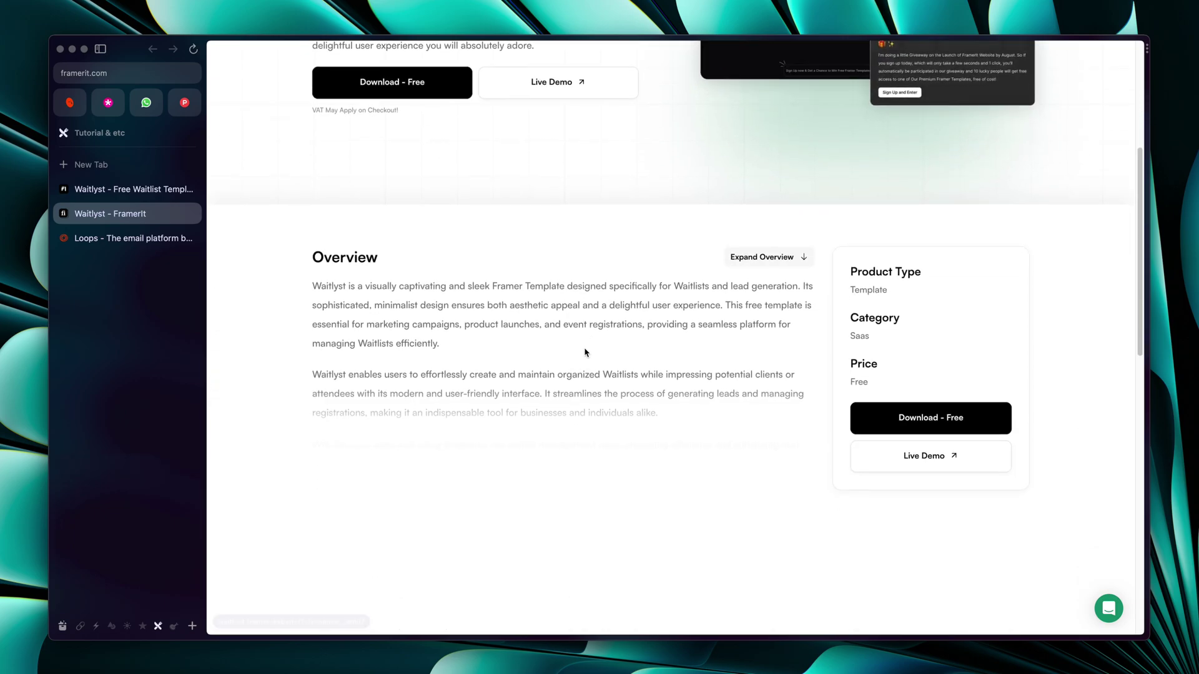
{"action": "scroll", "coordinate": [585, 350], "scroll_direction": "up", "scroll_amount": 12}
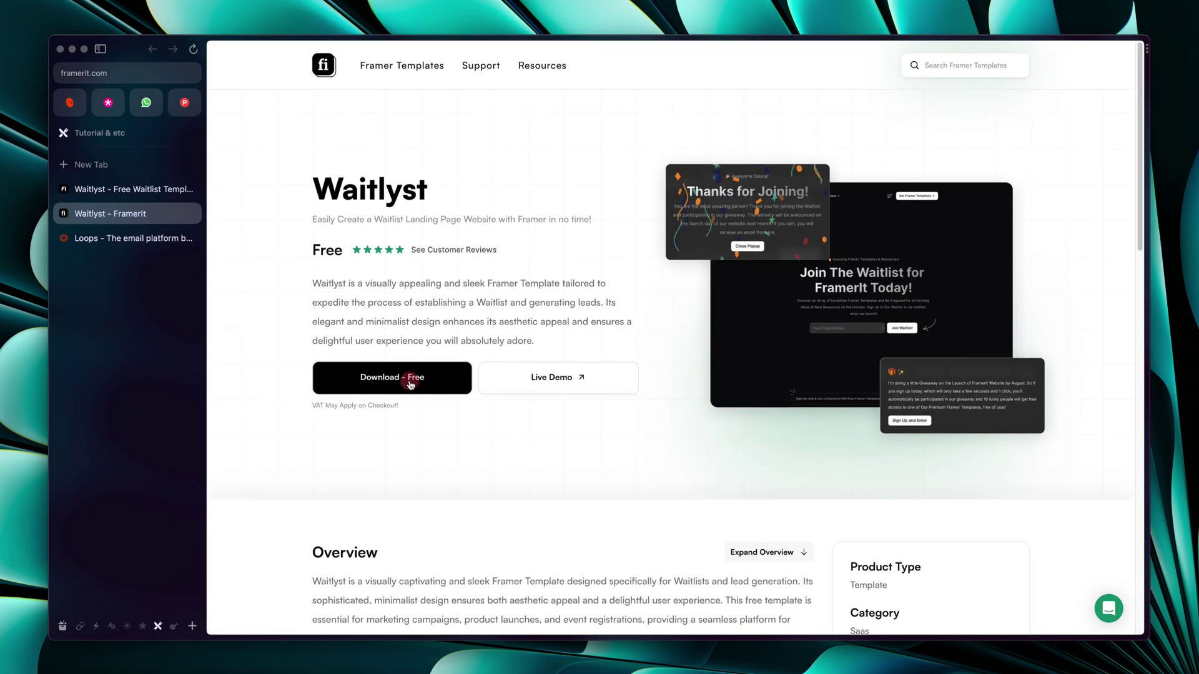
{"action": "left_click", "coordinate": [412, 377]}
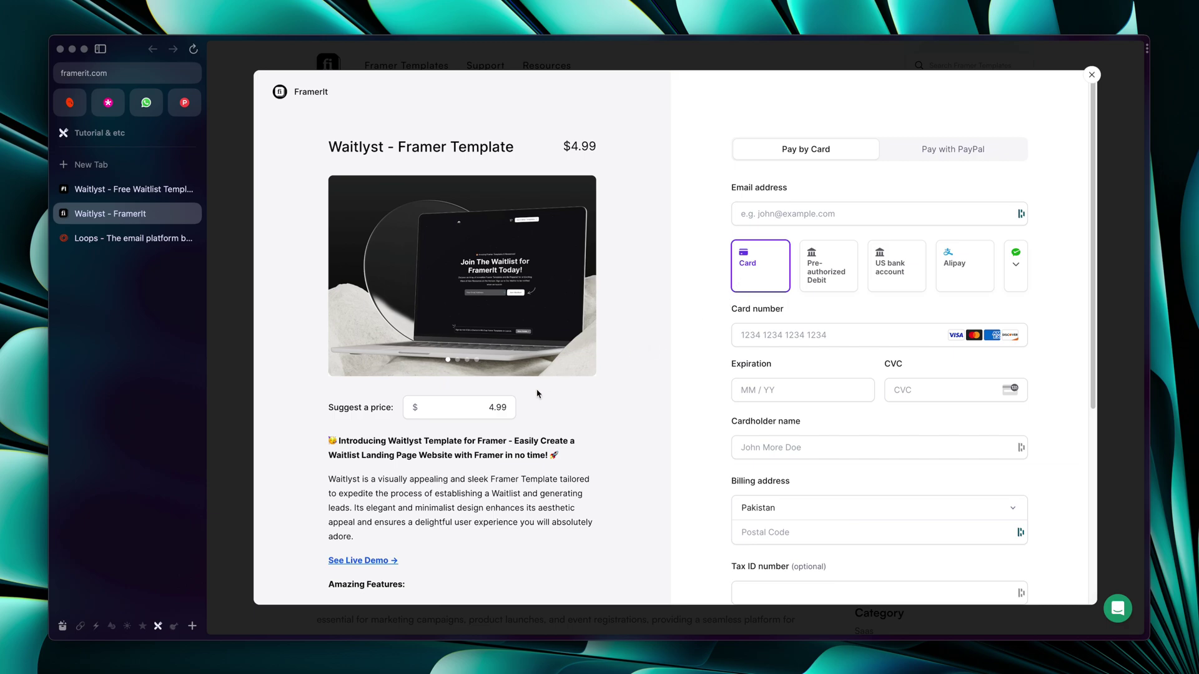
Replace the suggested price with 0 so the order totals 0.00
{"action": "left_click_drag", "start_coordinate": [483, 407], "coordinate": [511, 412]}
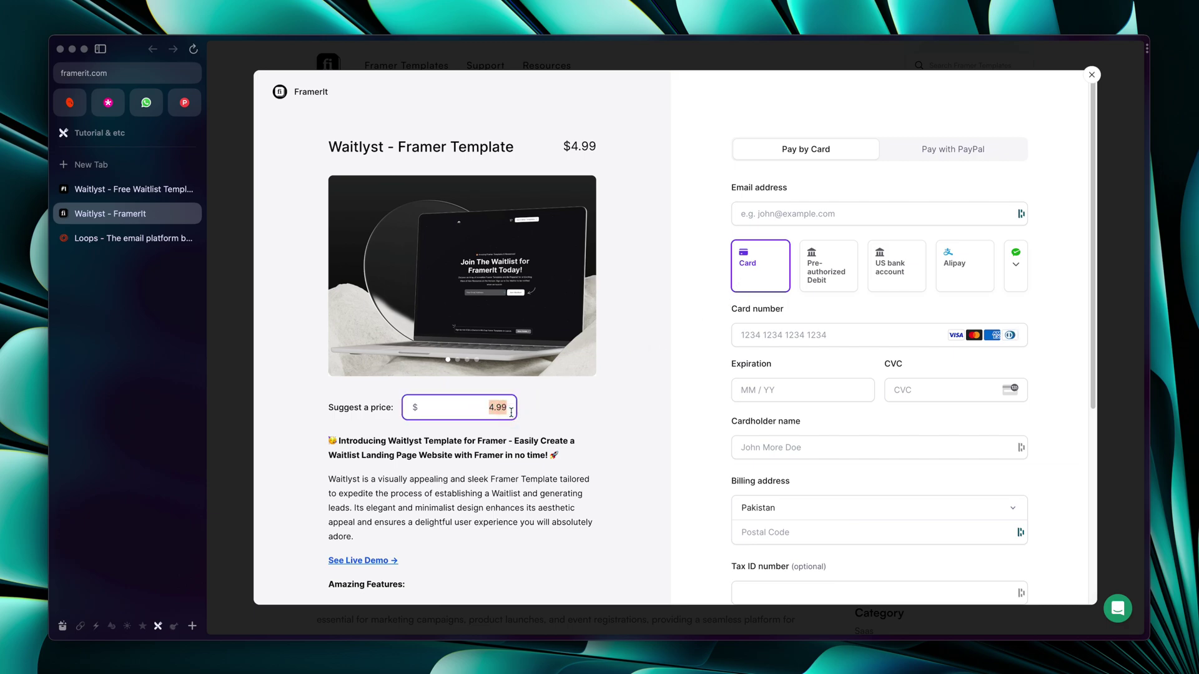
{"action": "type", "text": "0"}
{"action": "left_click", "coordinate": [559, 417]}
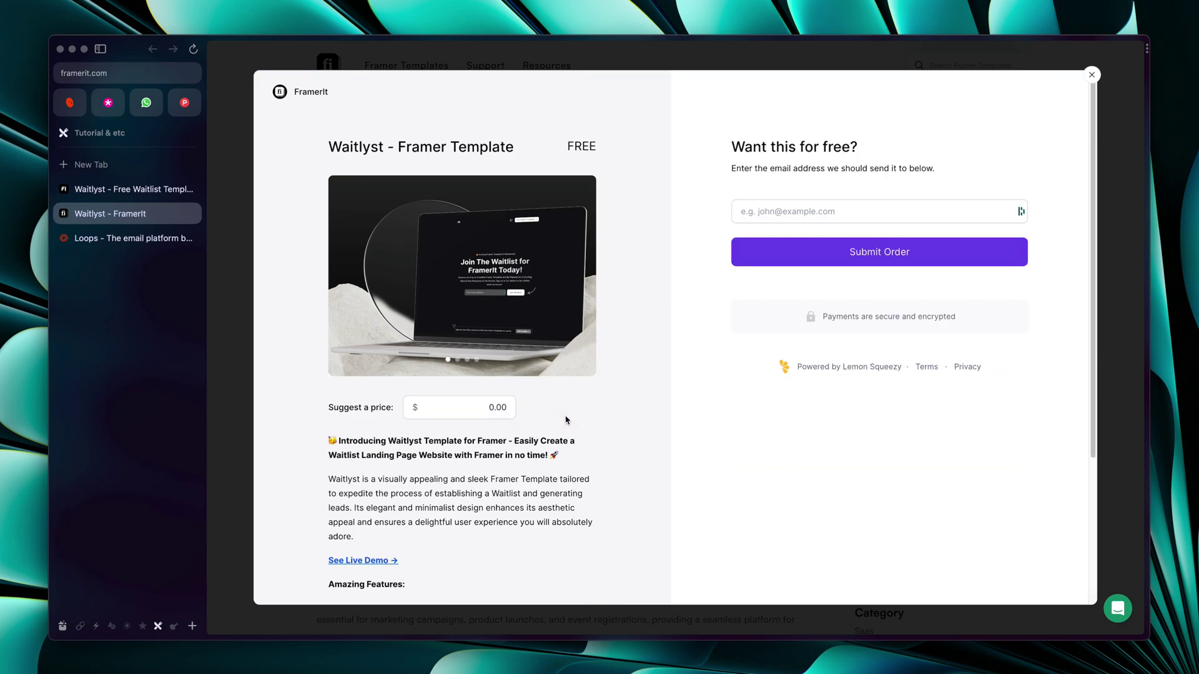
Enter the delivery email, submit the free order and continue past the confirmation
{"action": "left_click", "coordinate": [816, 211]}
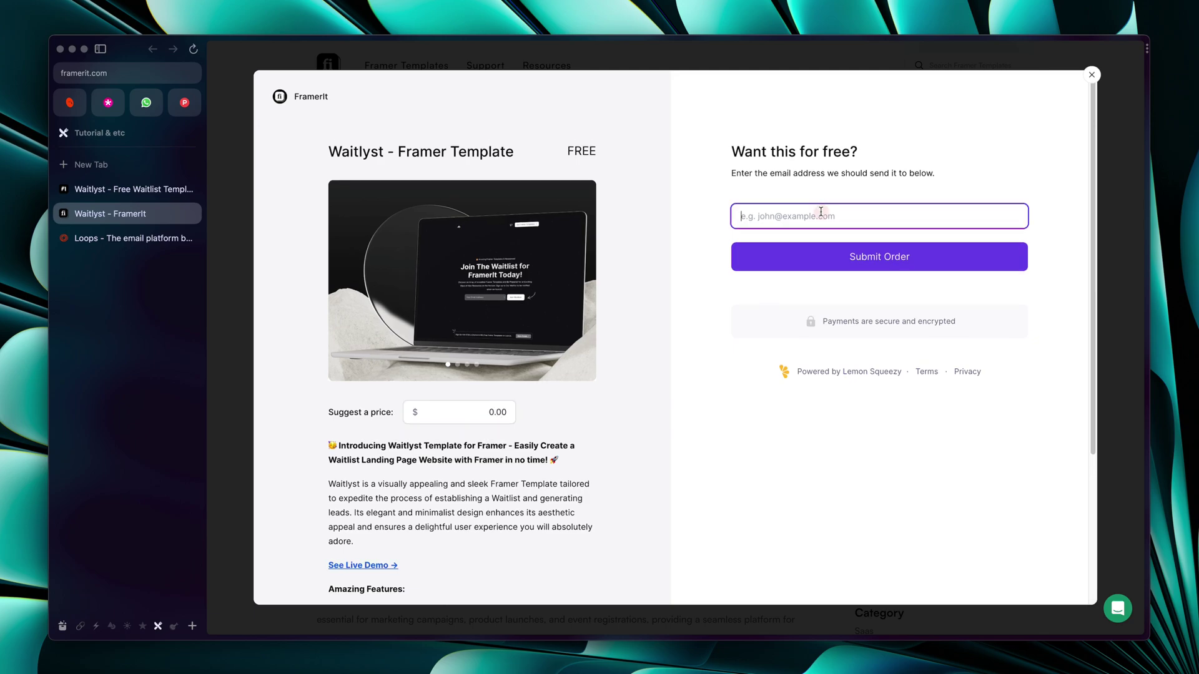
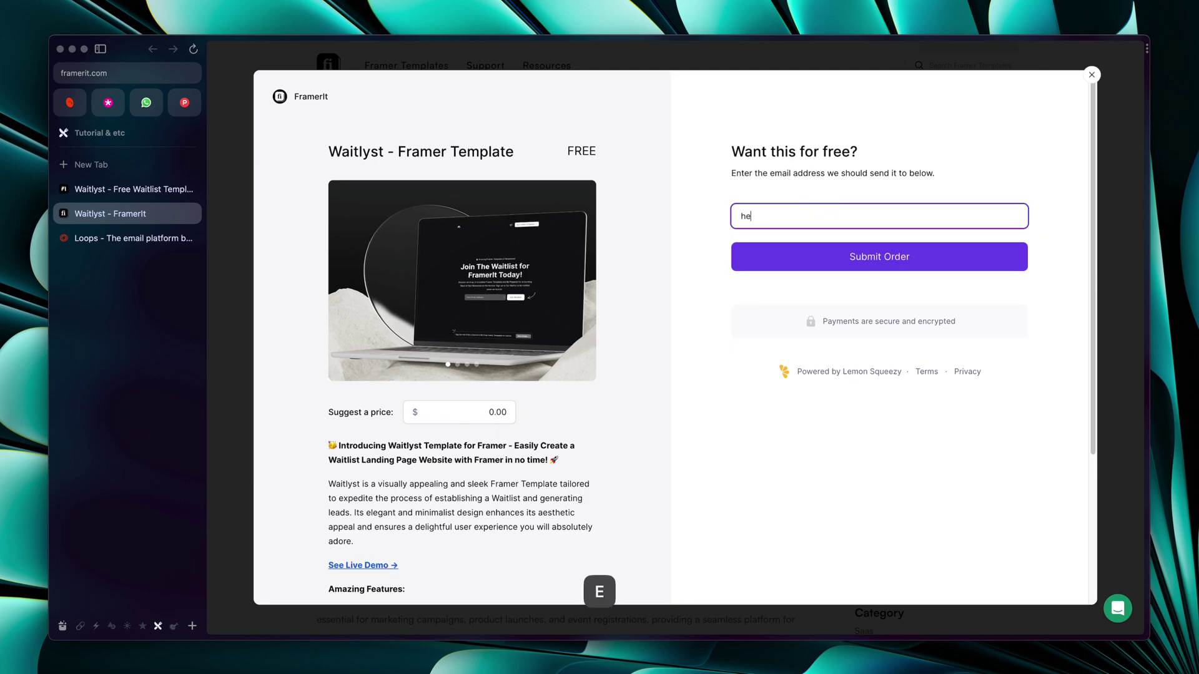
{"action": "left_click", "coordinate": [807, 265]}
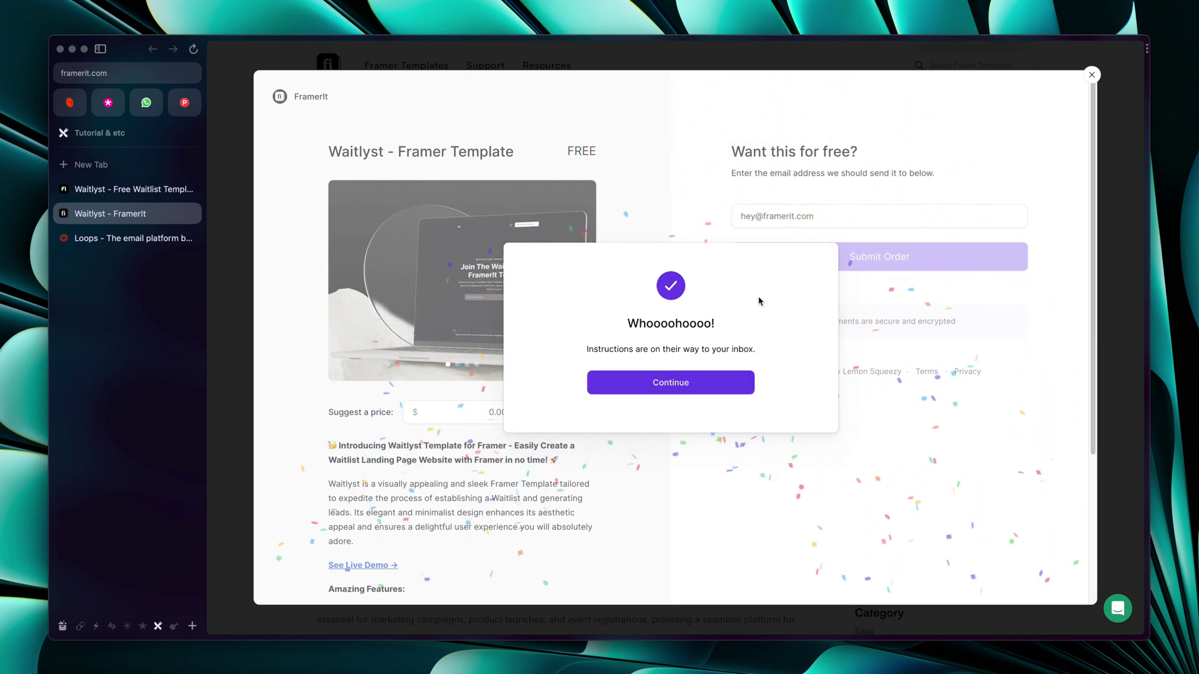
{"action": "left_click", "coordinate": [683, 379]}
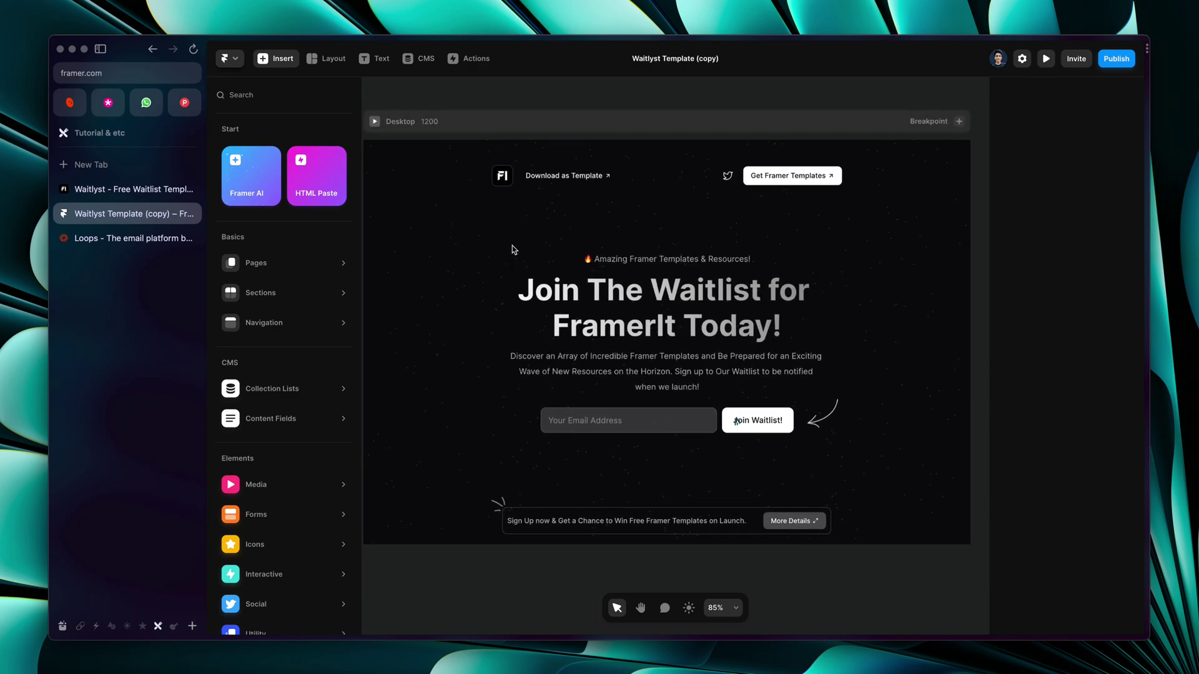
Zoom out on the Waitlyst Template (copy) canvas, then switch to the Loops website
{"action": "scroll", "coordinate": [512, 249], "scroll_direction": "down", "scroll_amount": 3}
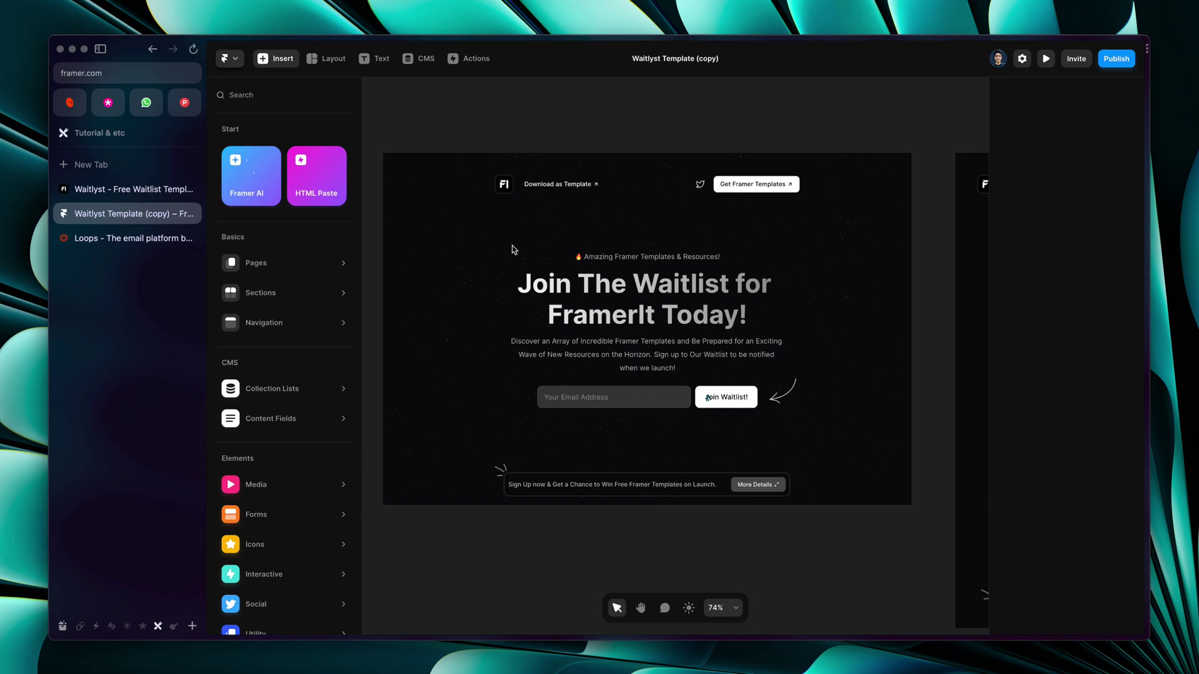
{"action": "left_click", "coordinate": [125, 237]}
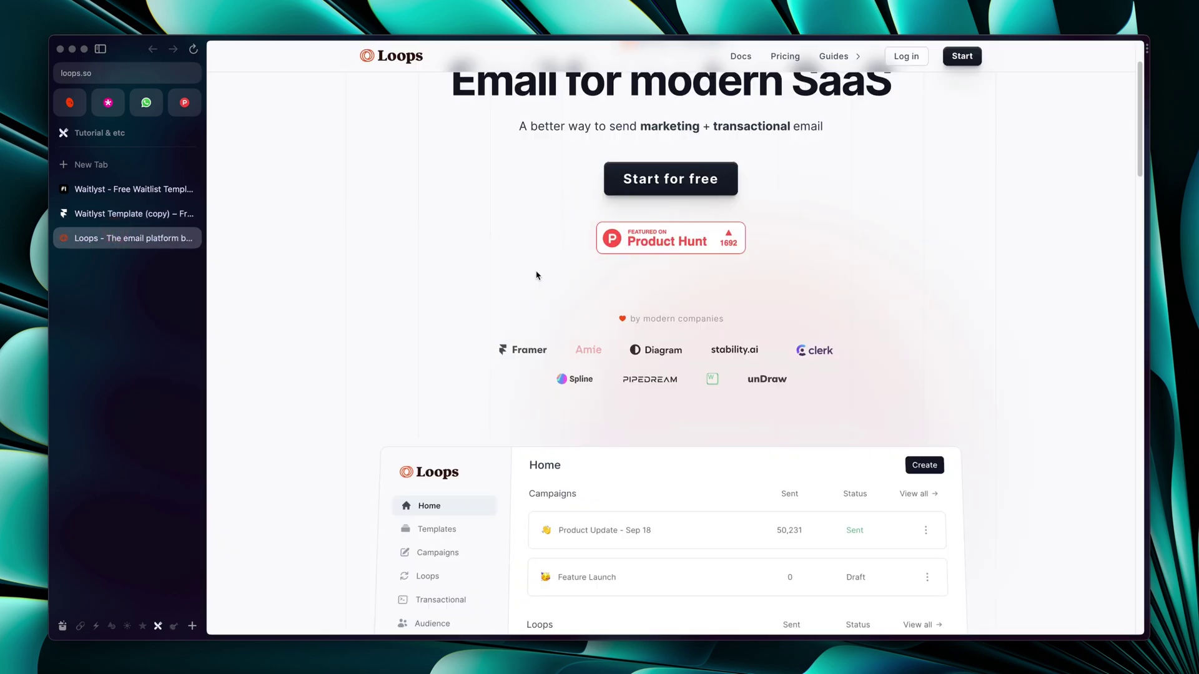
Browse the loops.so landing page and open its Pricing page
{"action": "scroll", "coordinate": [536, 275], "scroll_direction": "up", "scroll_amount": 3}
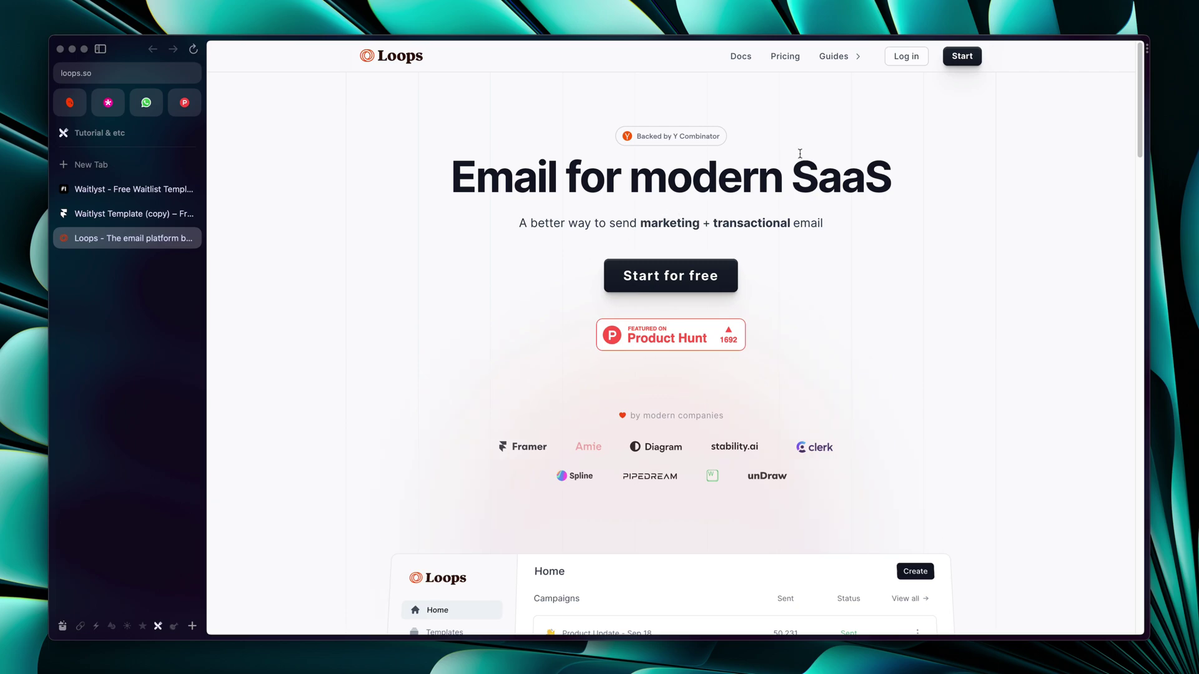
{"action": "scroll", "coordinate": [800, 153], "scroll_direction": "down", "scroll_amount": 10}
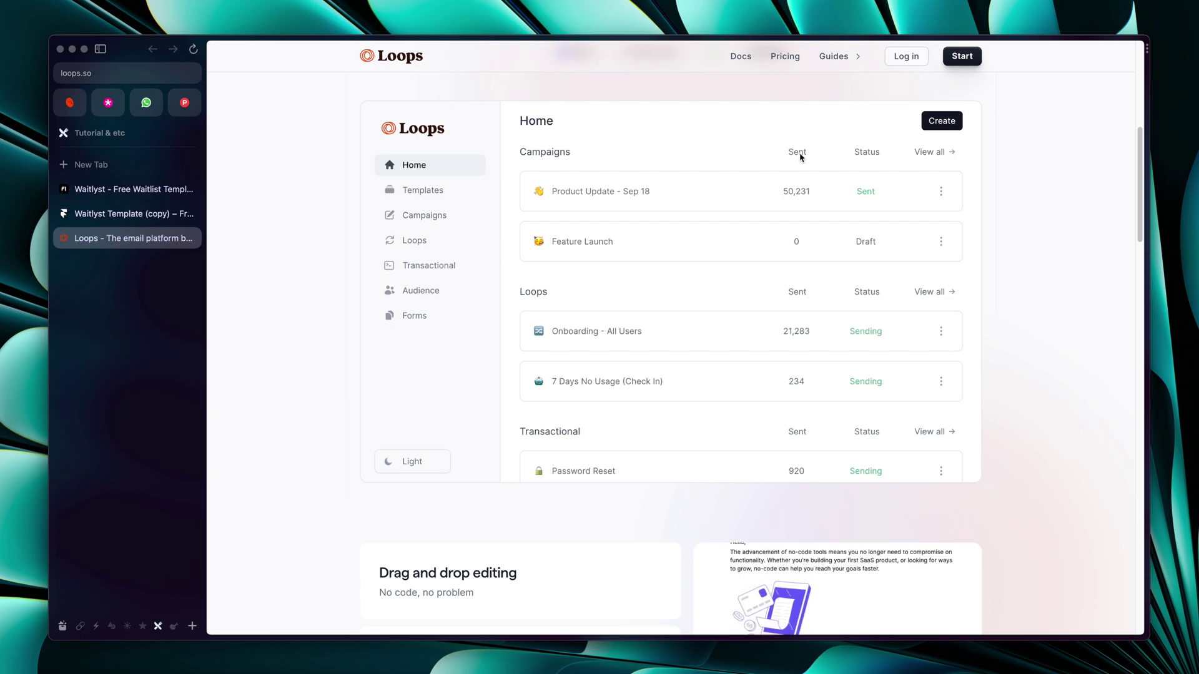
{"action": "scroll", "coordinate": [646, 253], "scroll_direction": "up", "scroll_amount": 10}
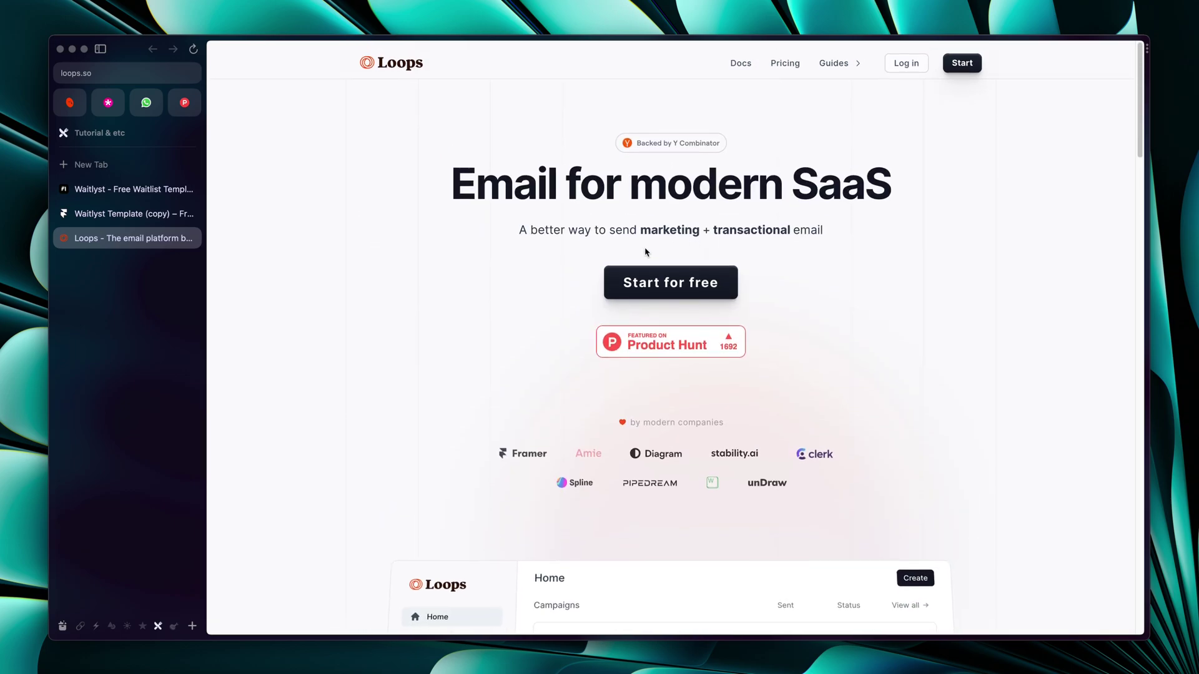
{"action": "scroll", "coordinate": [646, 252], "scroll_direction": "down", "scroll_amount": 20}
{"action": "scroll", "coordinate": [646, 252], "scroll_direction": "down", "scroll_amount": 20}
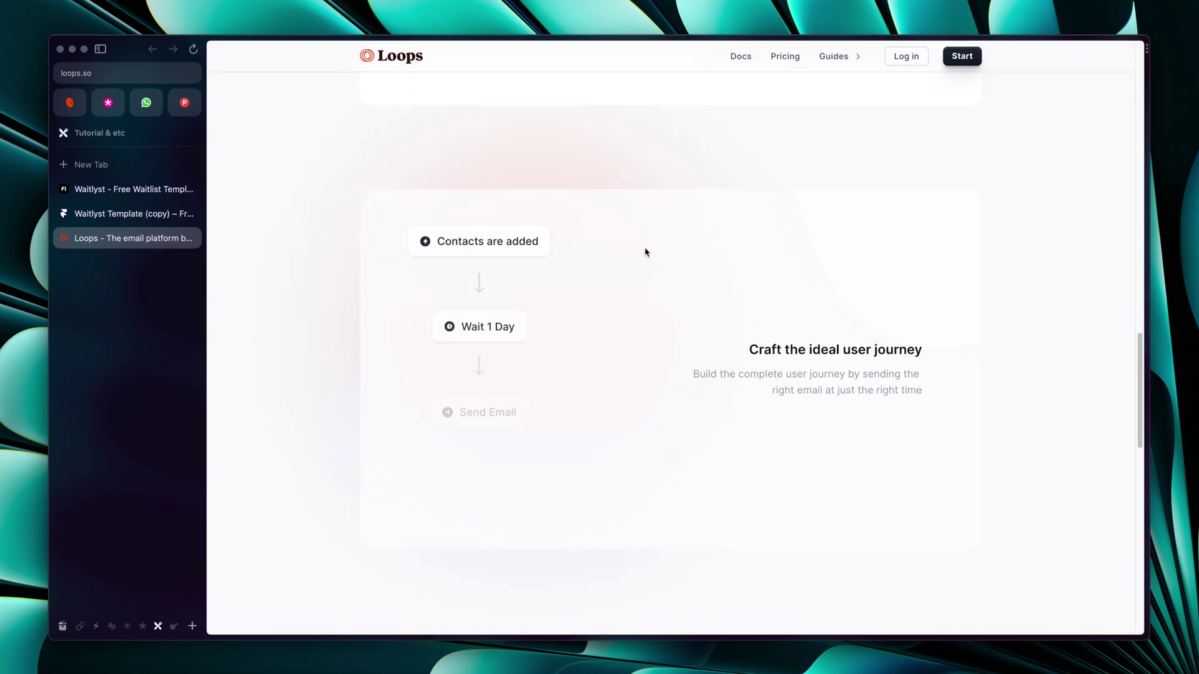
{"action": "scroll", "coordinate": [646, 252], "scroll_direction": "down", "scroll_amount": 5}
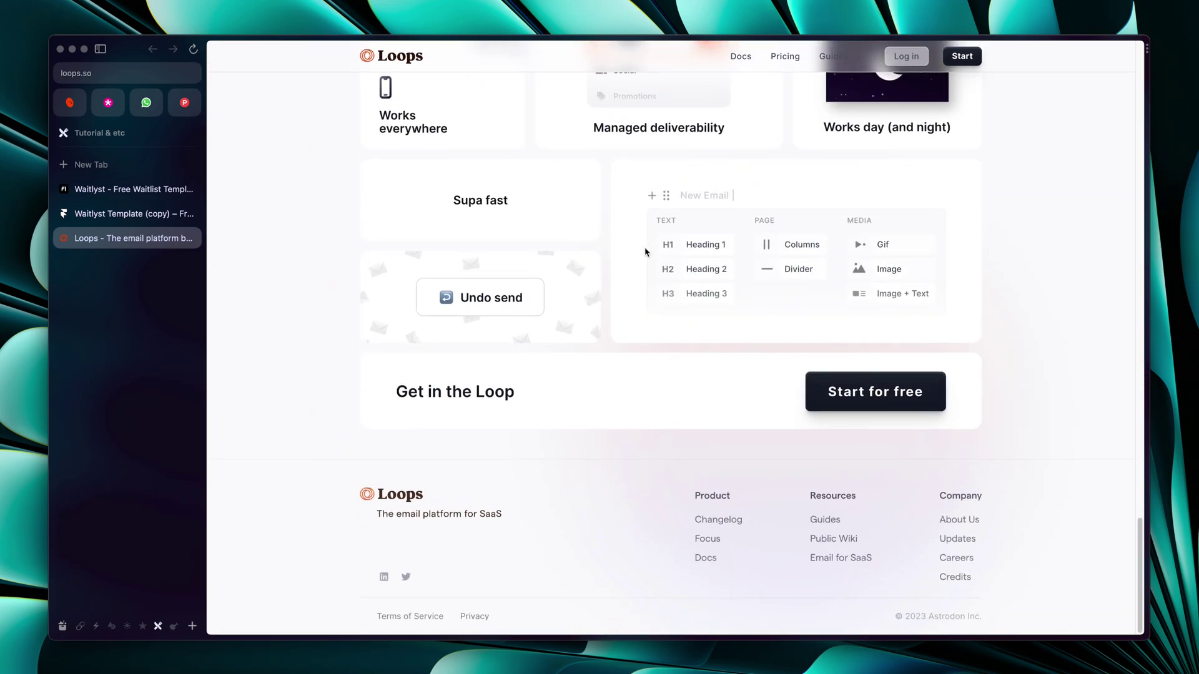
{"action": "scroll", "coordinate": [646, 252], "scroll_direction": "up", "scroll_amount": 20}
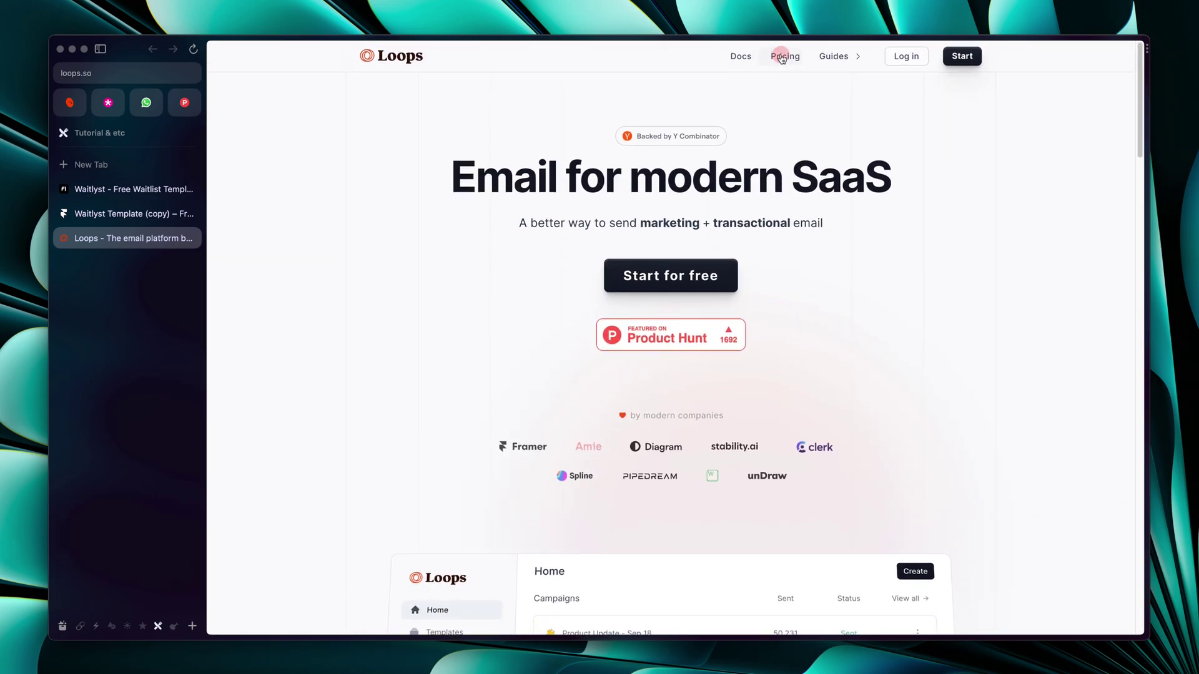
{"action": "left_click", "coordinate": [785, 56]}
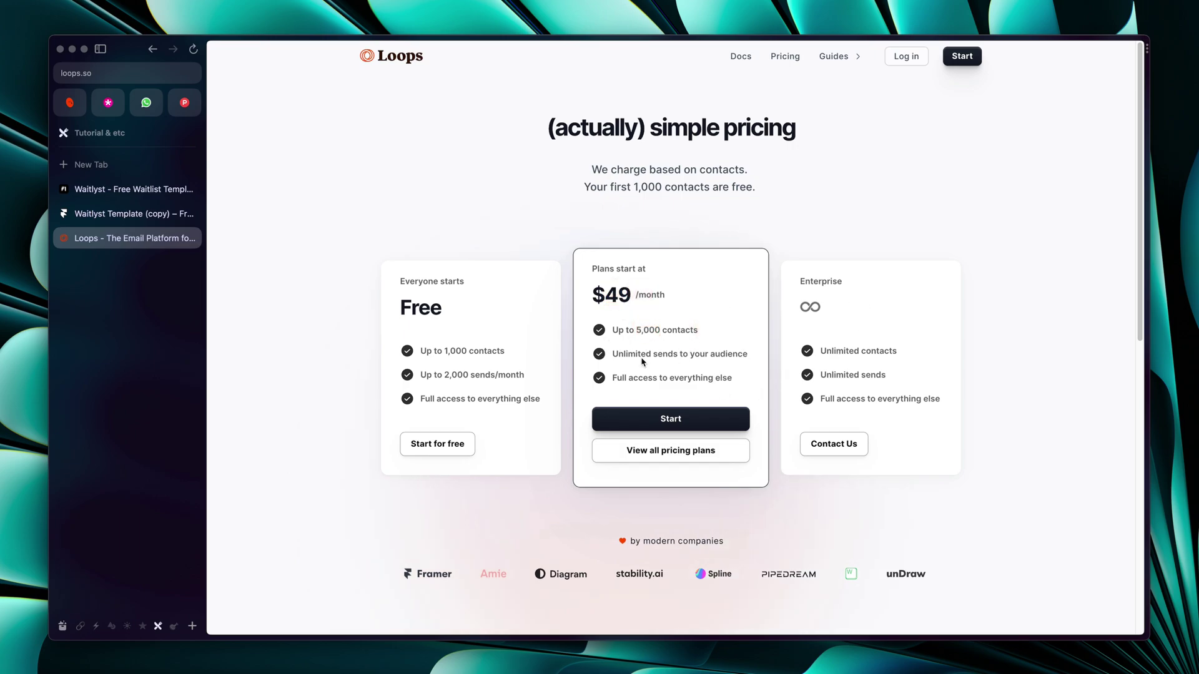
Return to the Waitlyst Template (copy) project and close the insert options to view the page
{"action": "left_click", "coordinate": [103, 215]}
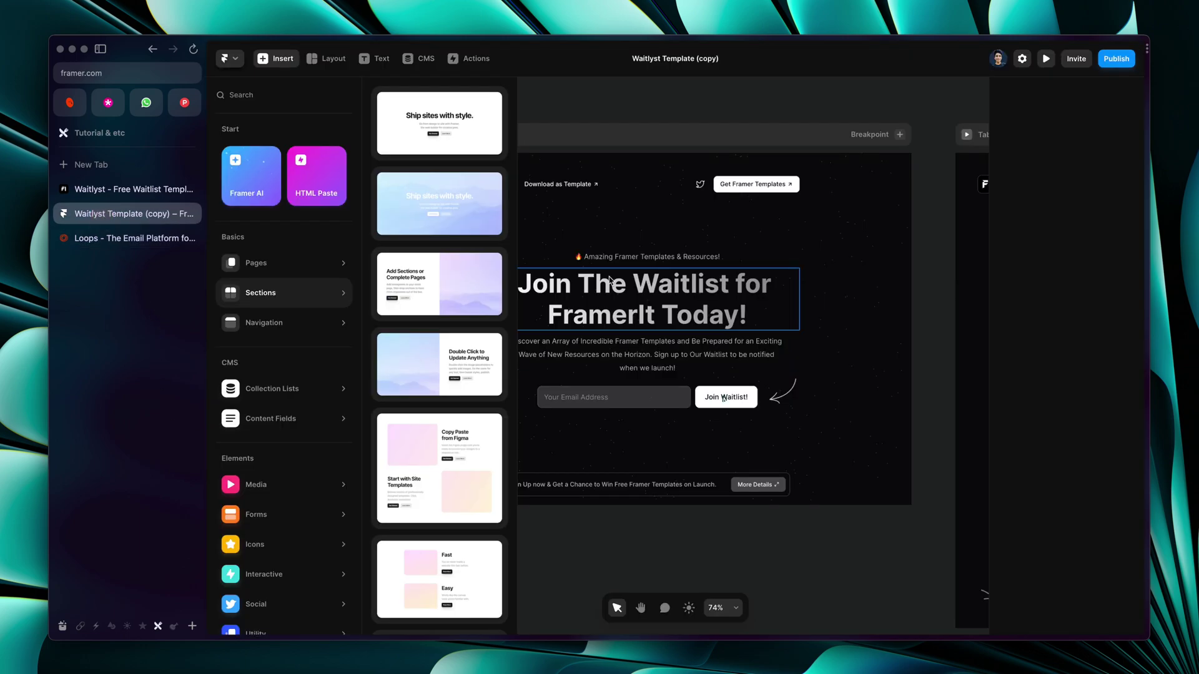
{"action": "left_click", "coordinate": [701, 118]}
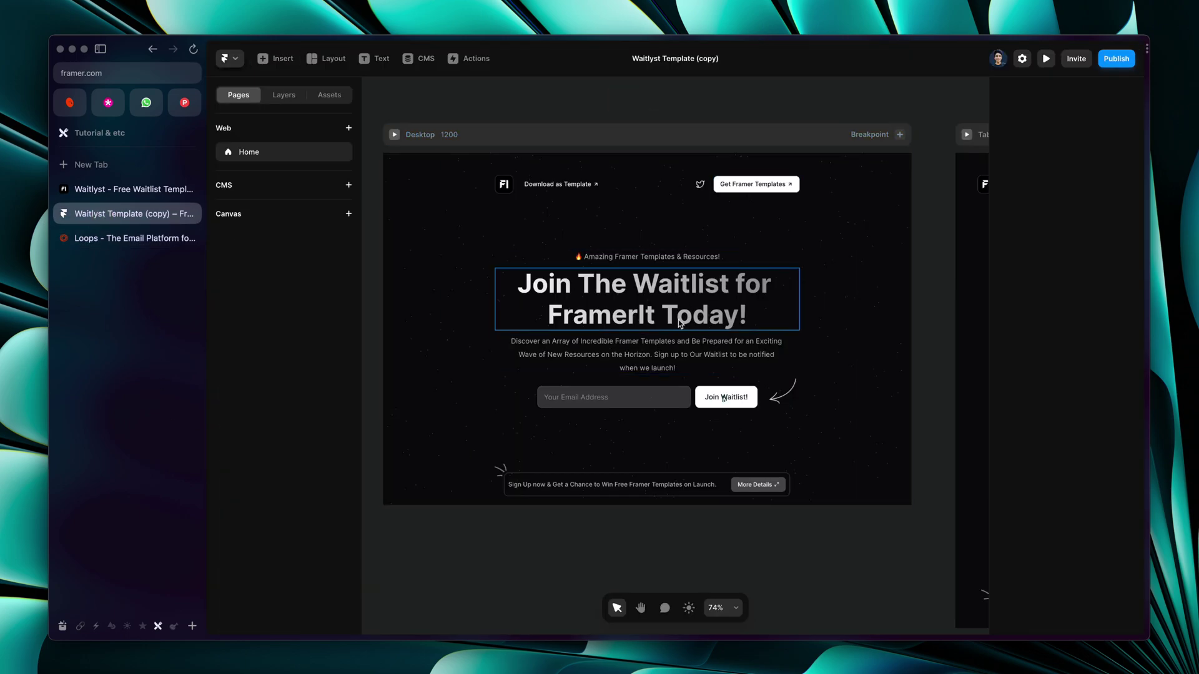
{"action": "scroll", "coordinate": [681, 324], "scroll_direction": "down", "scroll_amount": 5}
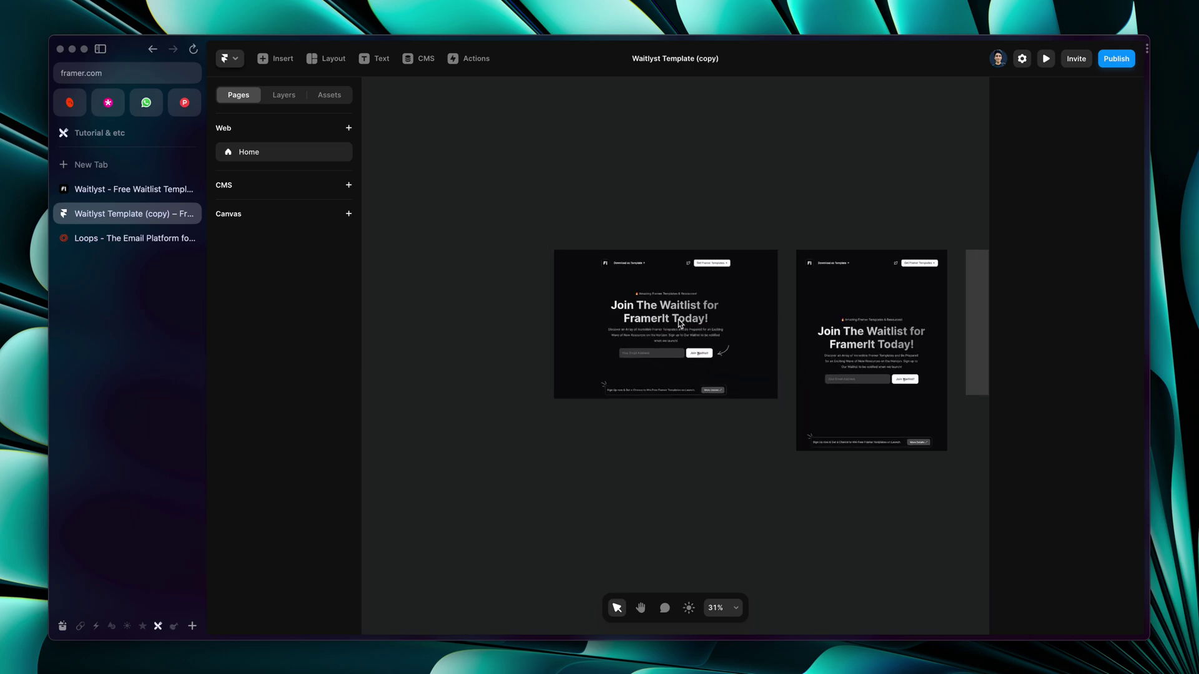
{"action": "scroll", "coordinate": [623, 292], "scroll_direction": "up", "scroll_amount": 5}
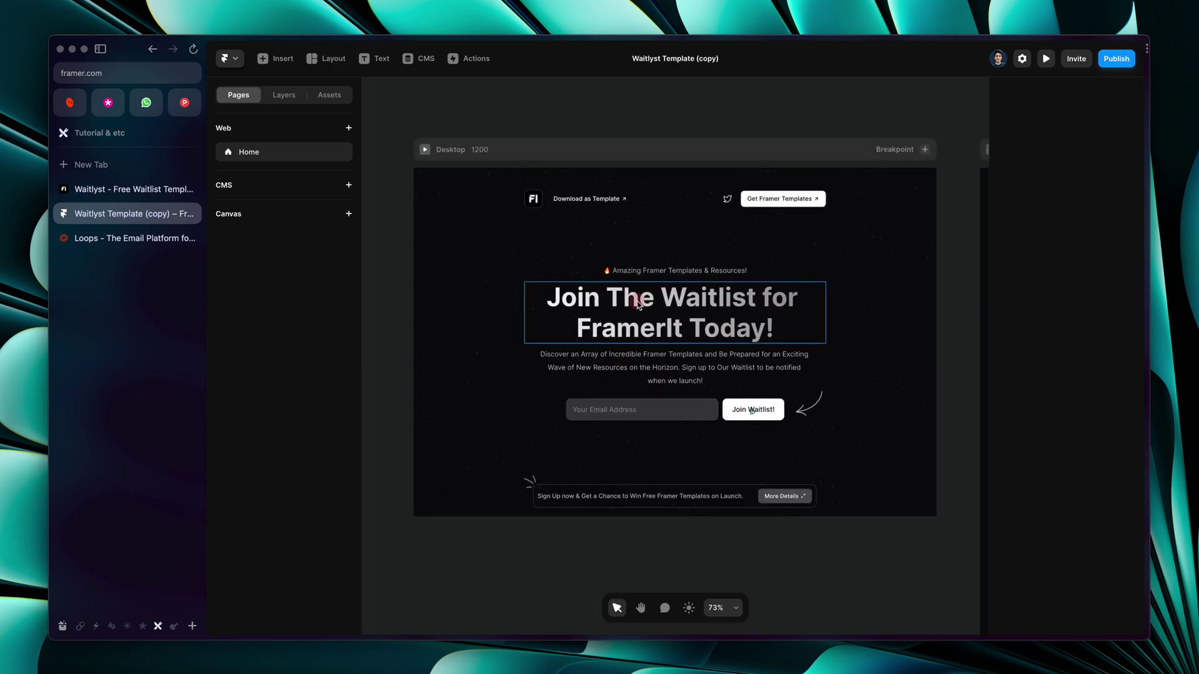
Retype the heading's brand name as 'ABC Co.' to read 'Join The Waitlist for ABC Co. Today!'
{"action": "double_click", "coordinate": [632, 298]}
{"action": "double_click", "coordinate": [685, 302]}
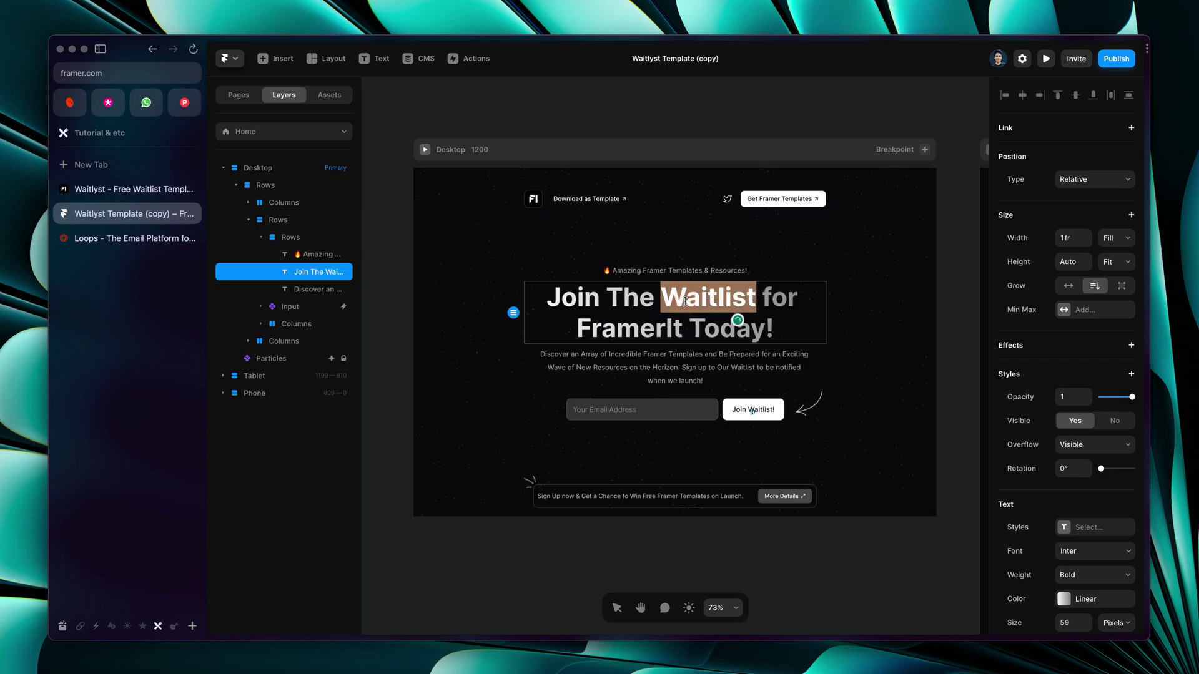
{"action": "double_click", "coordinate": [644, 324]}
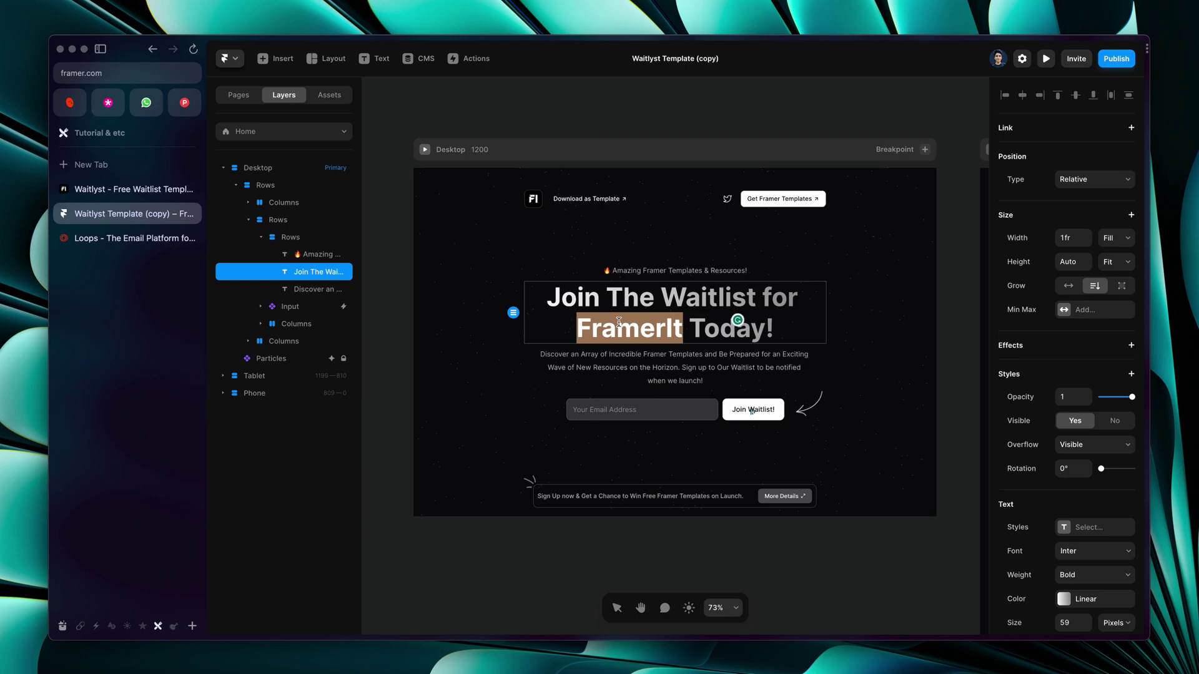
{"action": "type", "text": "abc"}
{"action": "key", "text": "BackSpace"}
{"action": "key", "text": "BackSpace"}
{"action": "key", "text": "BackSpace"}
{"action": "type", "text": "ABC "}
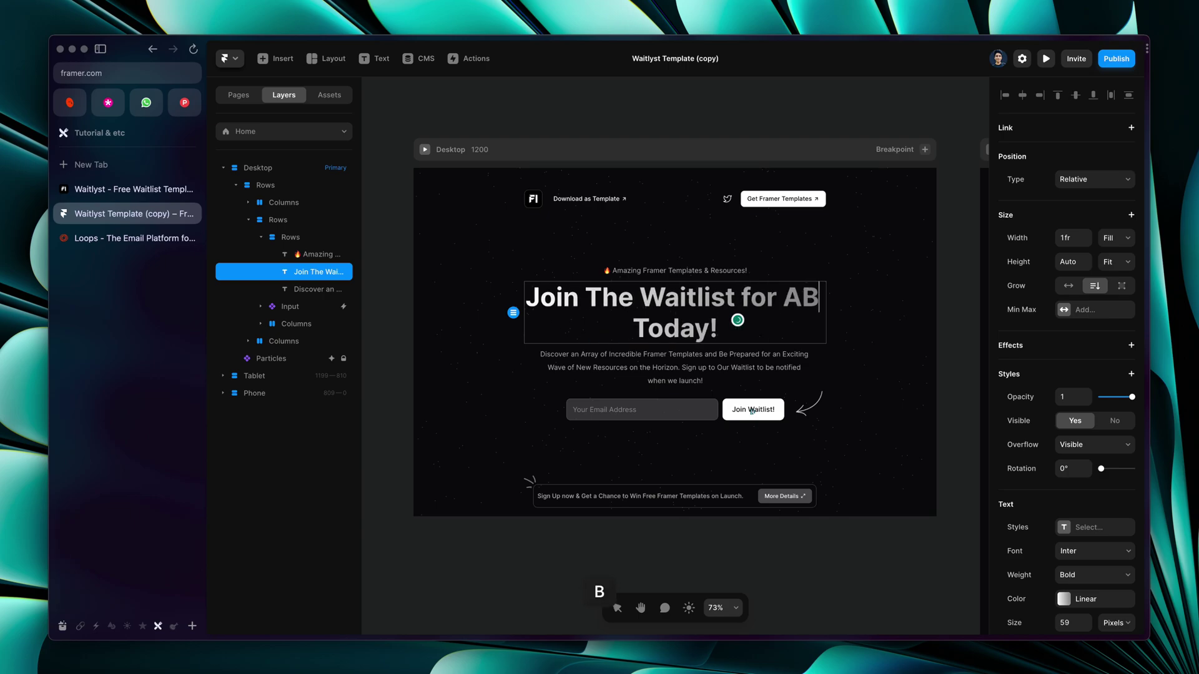
{"action": "type", "text": "CO"}
{"action": "key", "text": "BackSpace"}
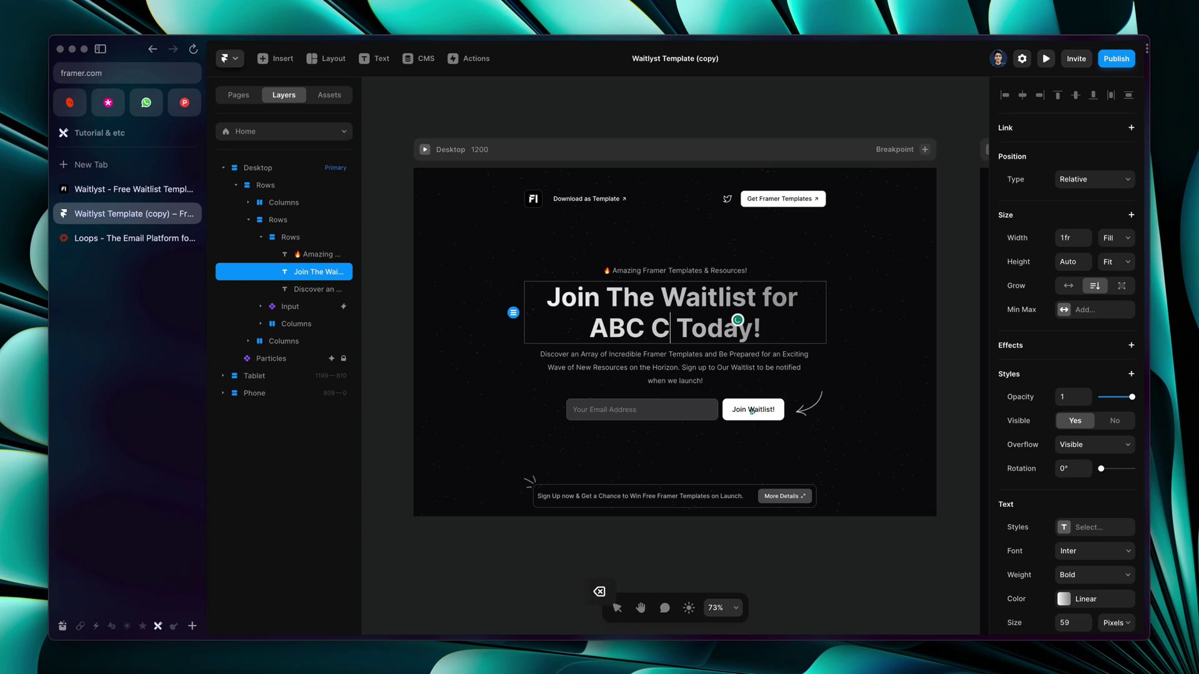
{"action": "type", "text": "o."}
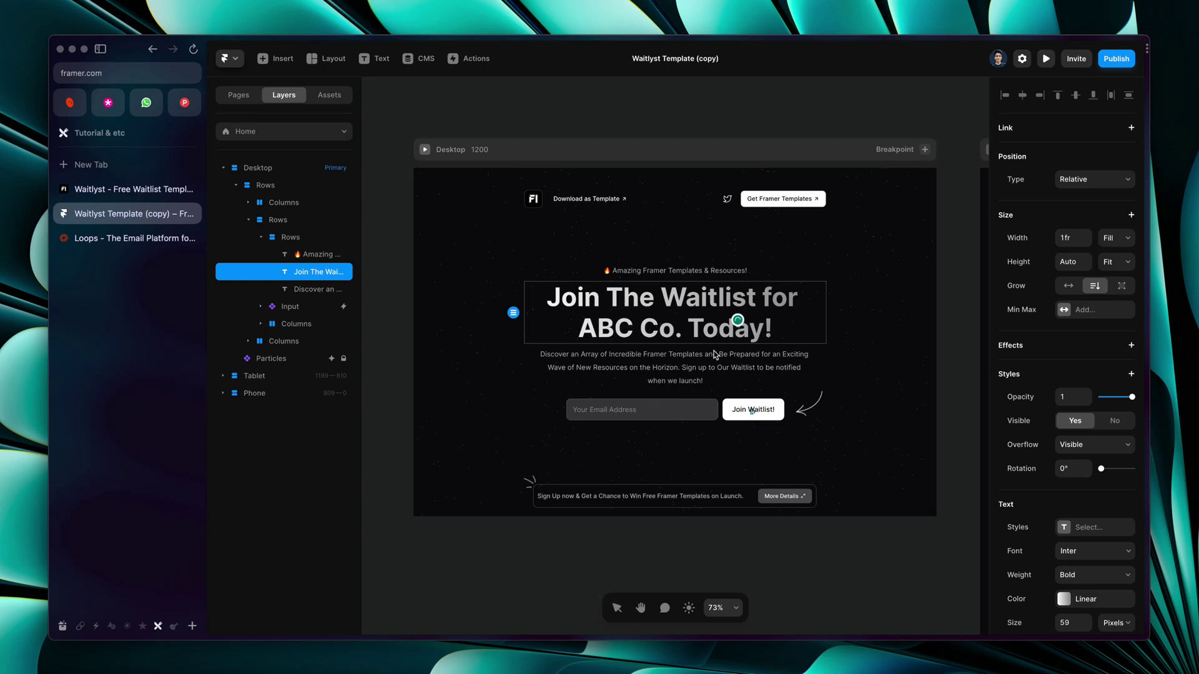
{"action": "left_click", "coordinate": [655, 371]}
{"action": "double_click", "coordinate": [655, 371]}
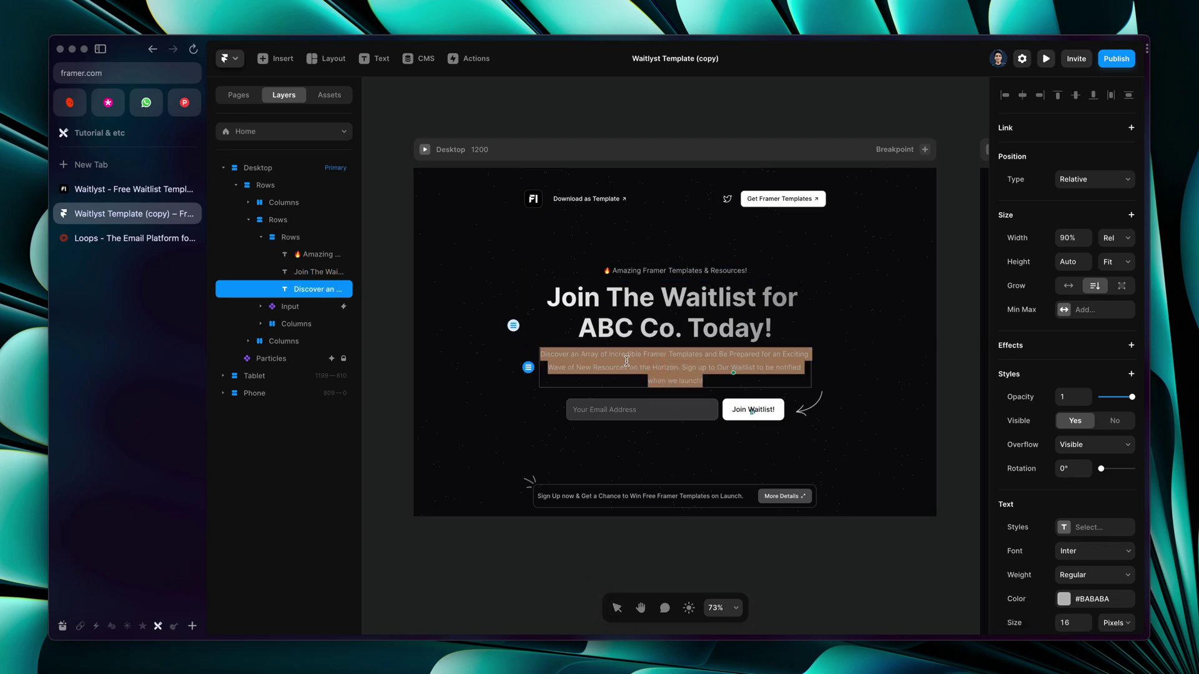
{"action": "scroll", "coordinate": [627, 361], "scroll_direction": "up", "scroll_amount": 3}
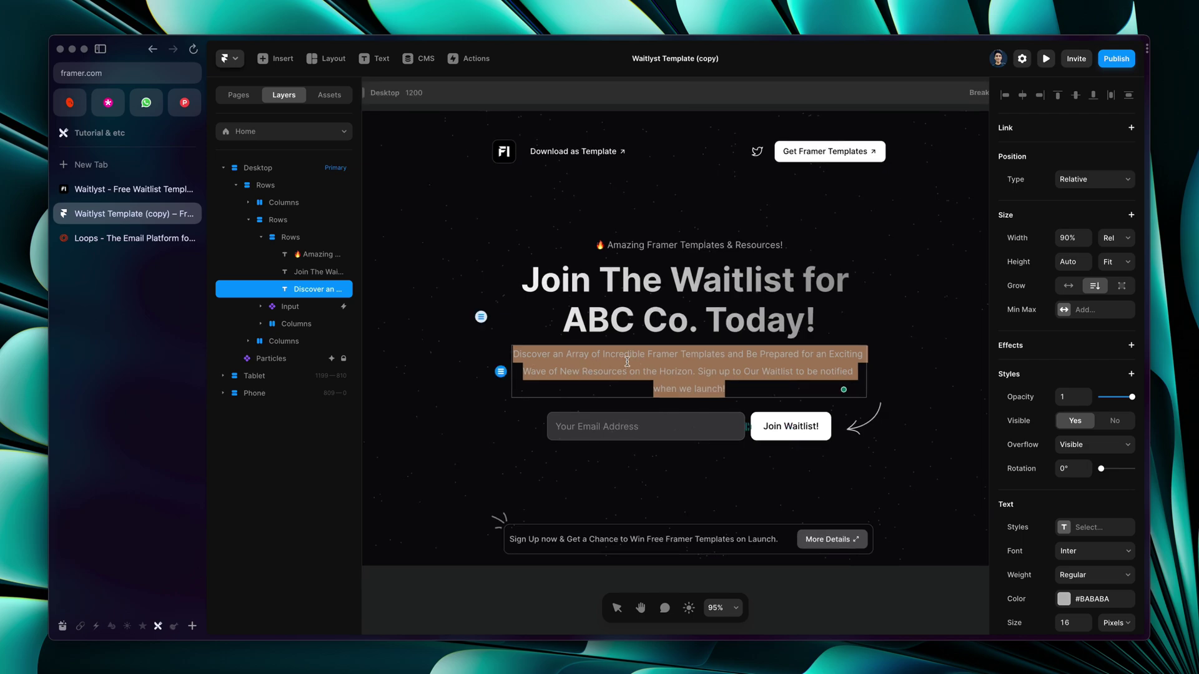
{"action": "key", "text": "Escape"}
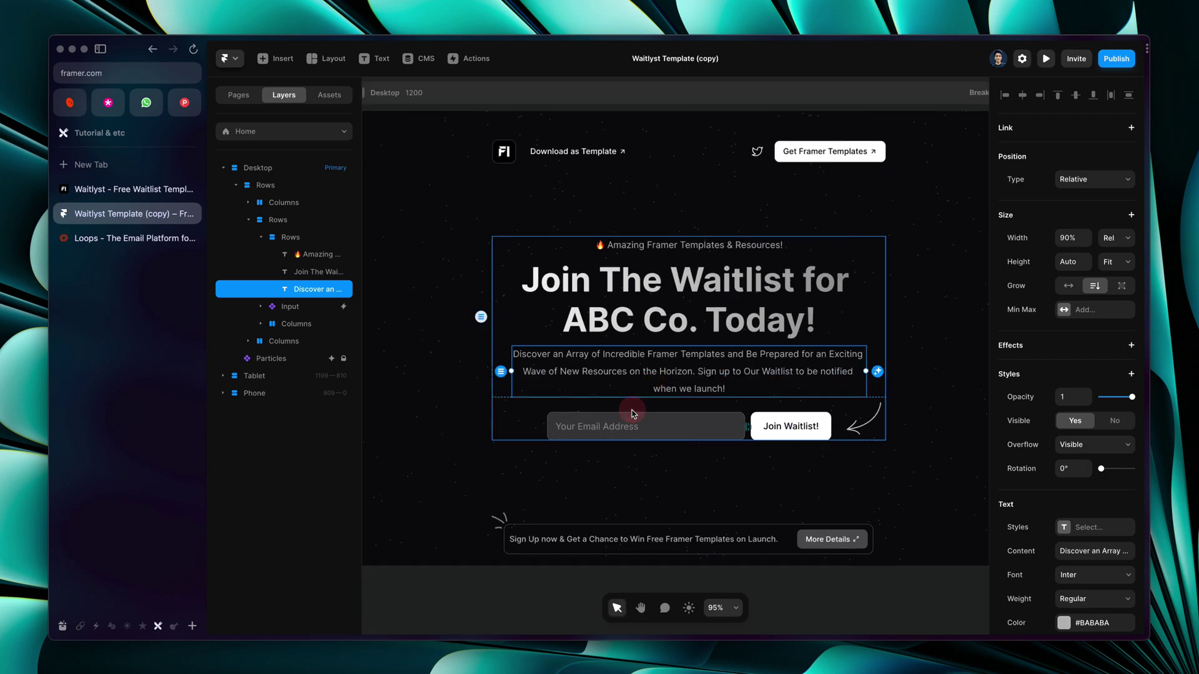
{"action": "left_click", "coordinate": [1078, 549]}
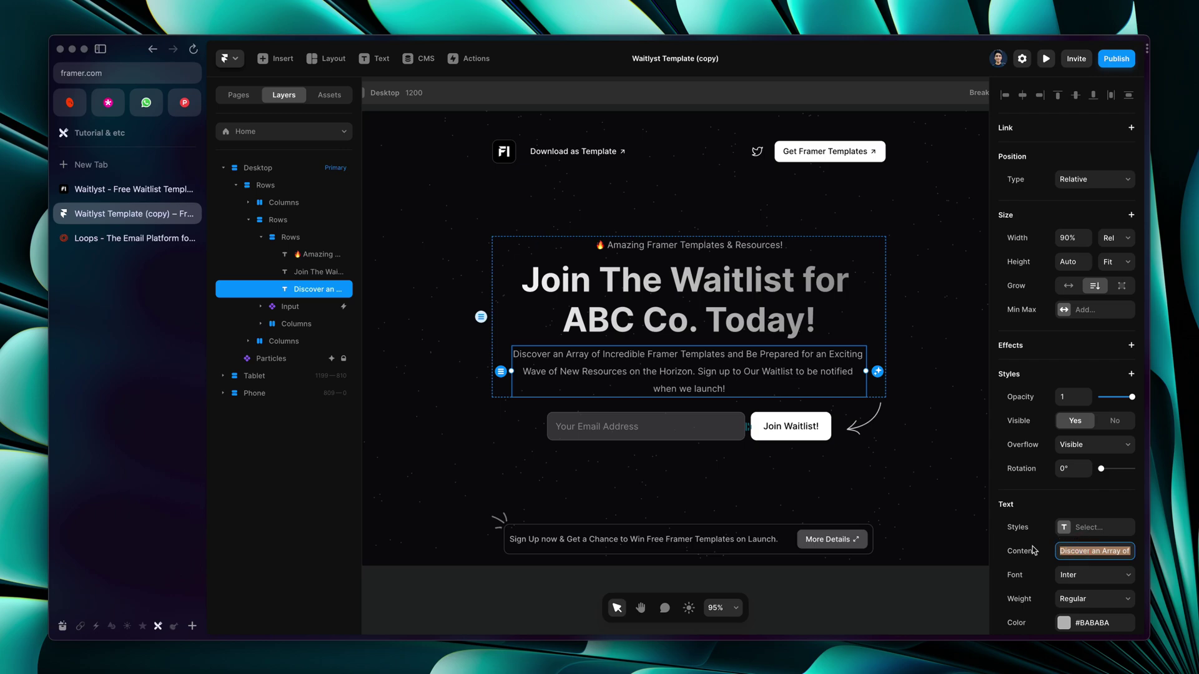
{"action": "key", "text": "Escape"}
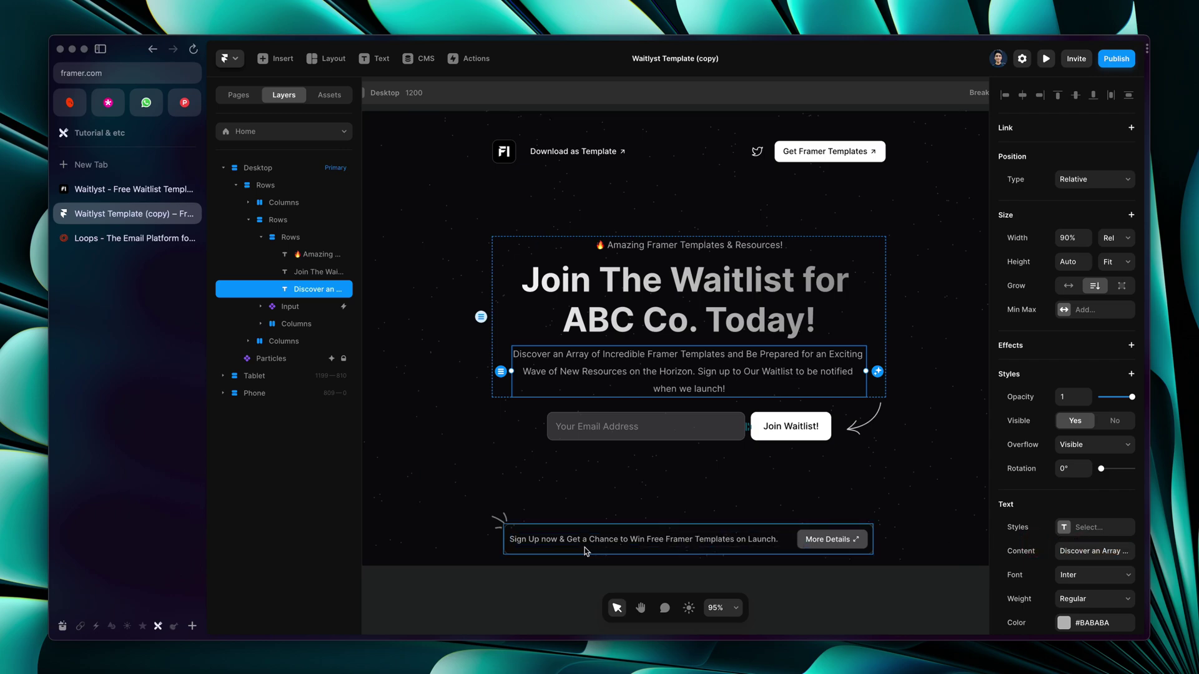
{"action": "left_click", "coordinate": [565, 536]}
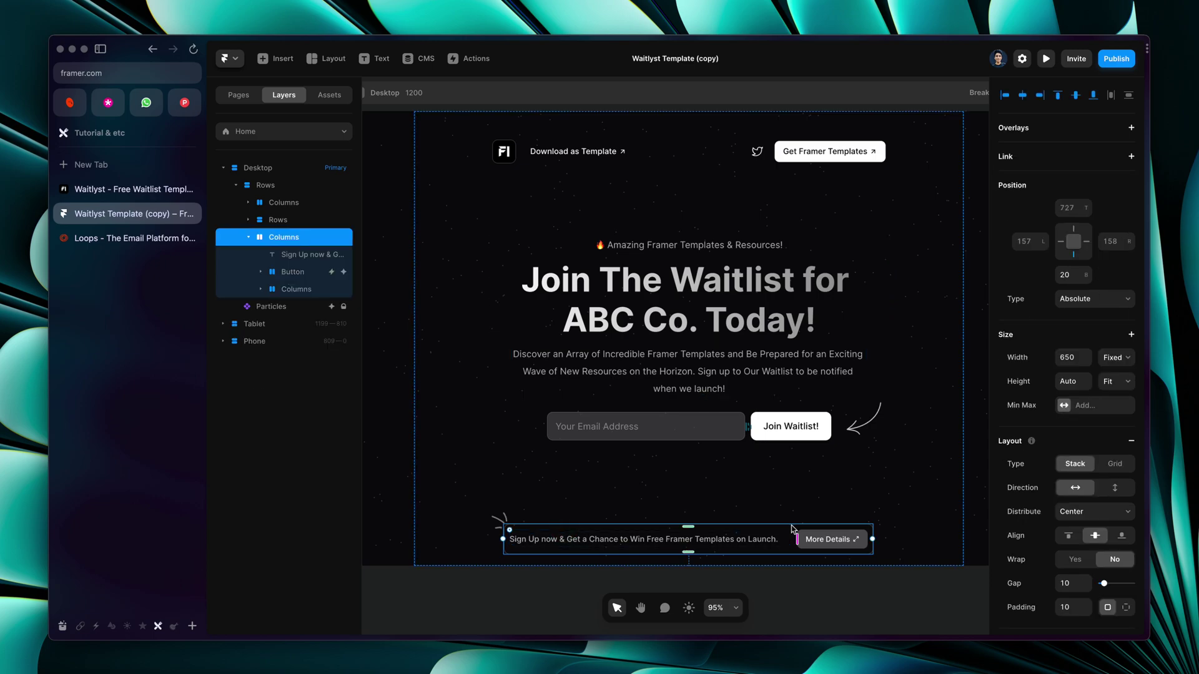
{"action": "double_click", "coordinate": [713, 538]}
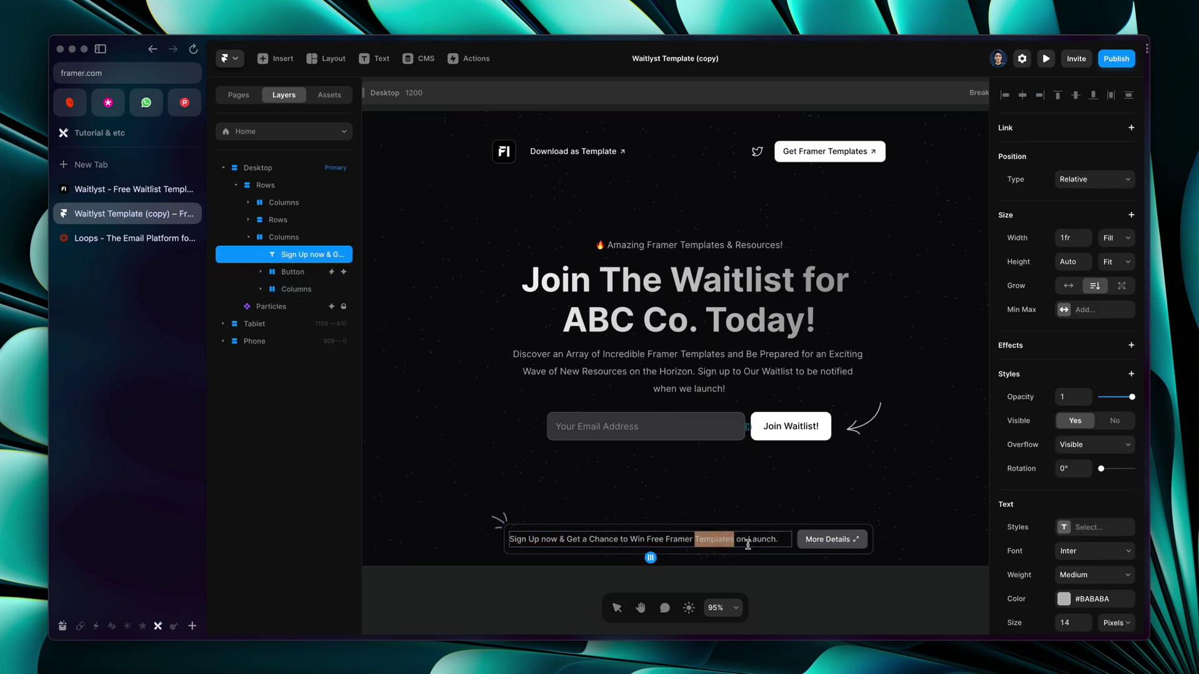
{"action": "triple_click", "coordinate": [696, 541]}
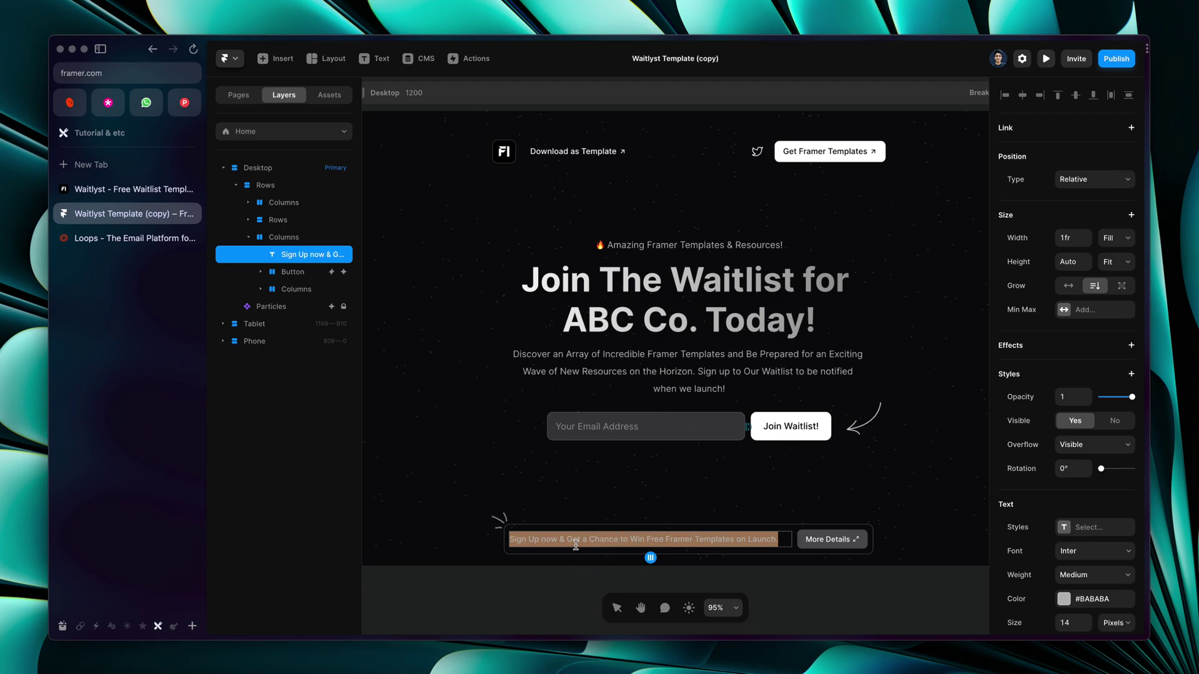
{"action": "type", "text": "ahfsdkfnsdk"}
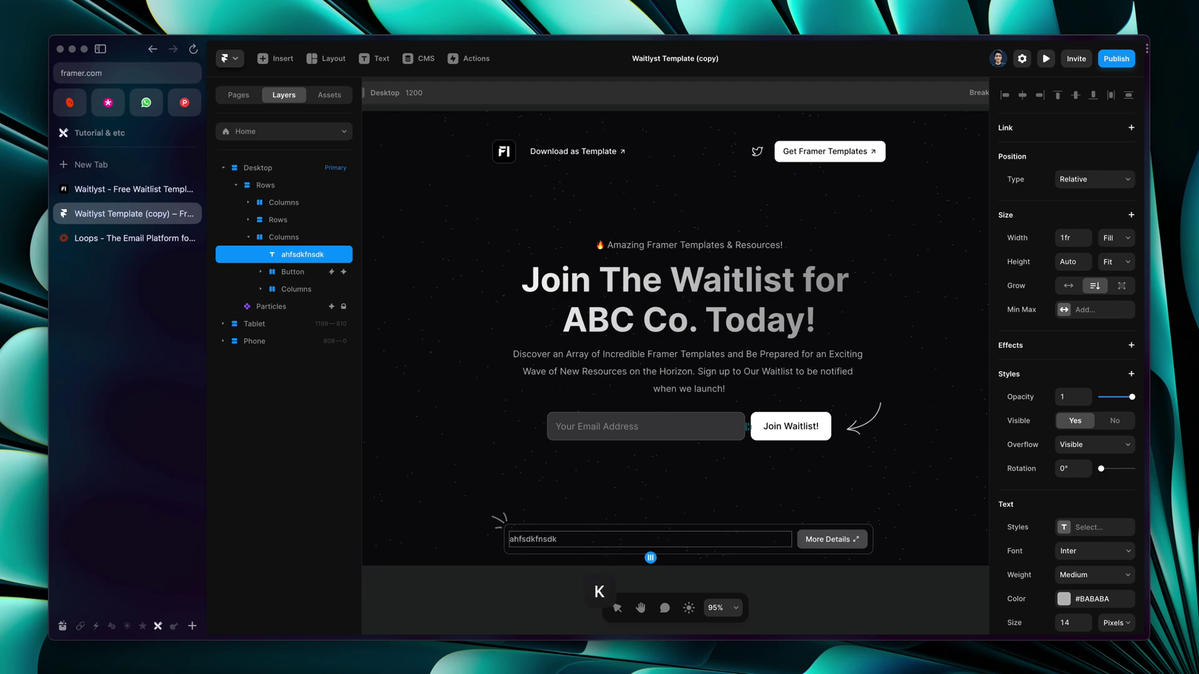
{"action": "key", "text": "super+z"}
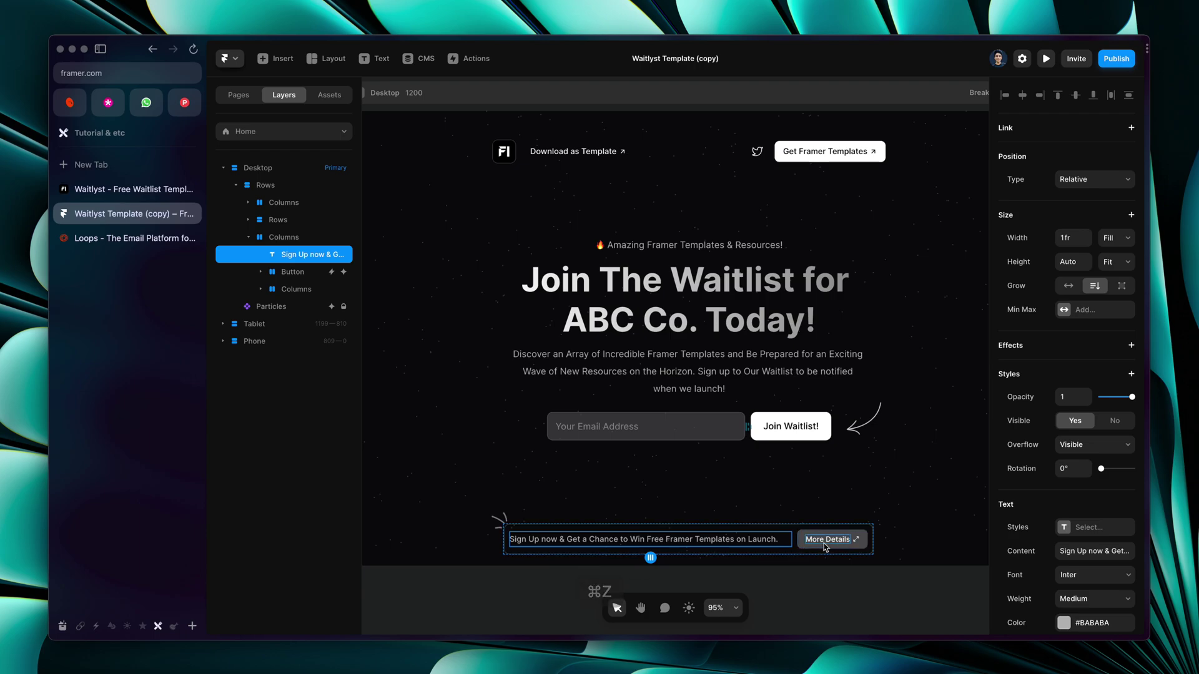
{"action": "left_click", "coordinate": [822, 549]}
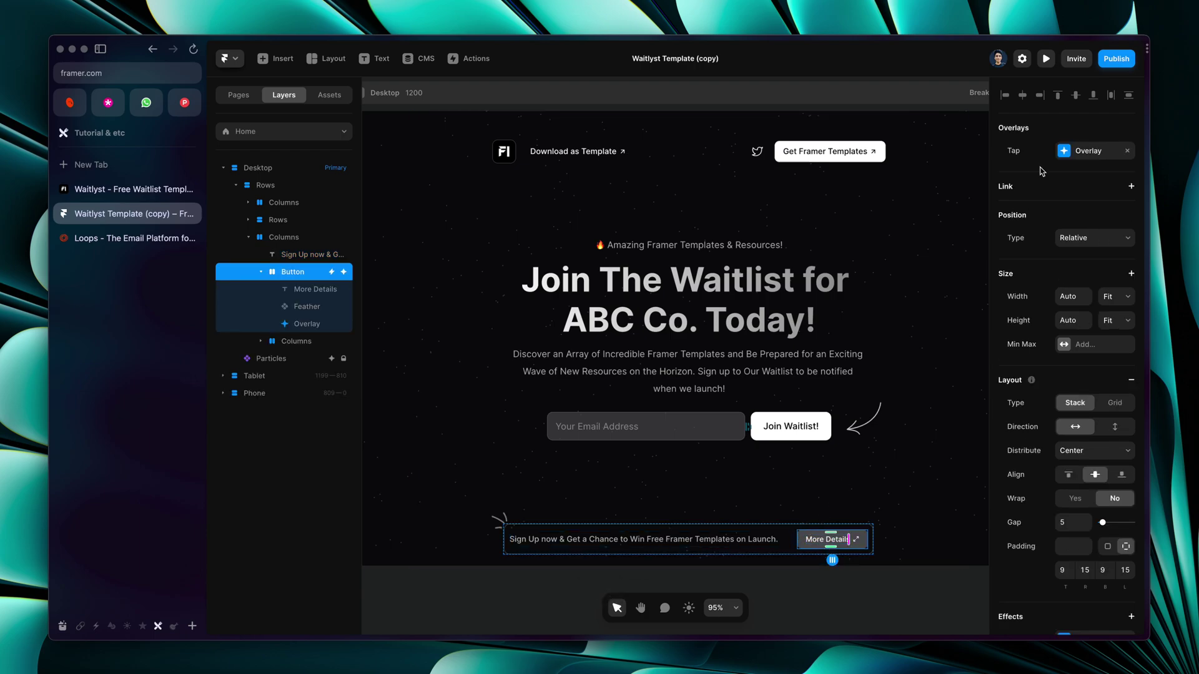
{"action": "left_click", "coordinate": [1054, 57]}
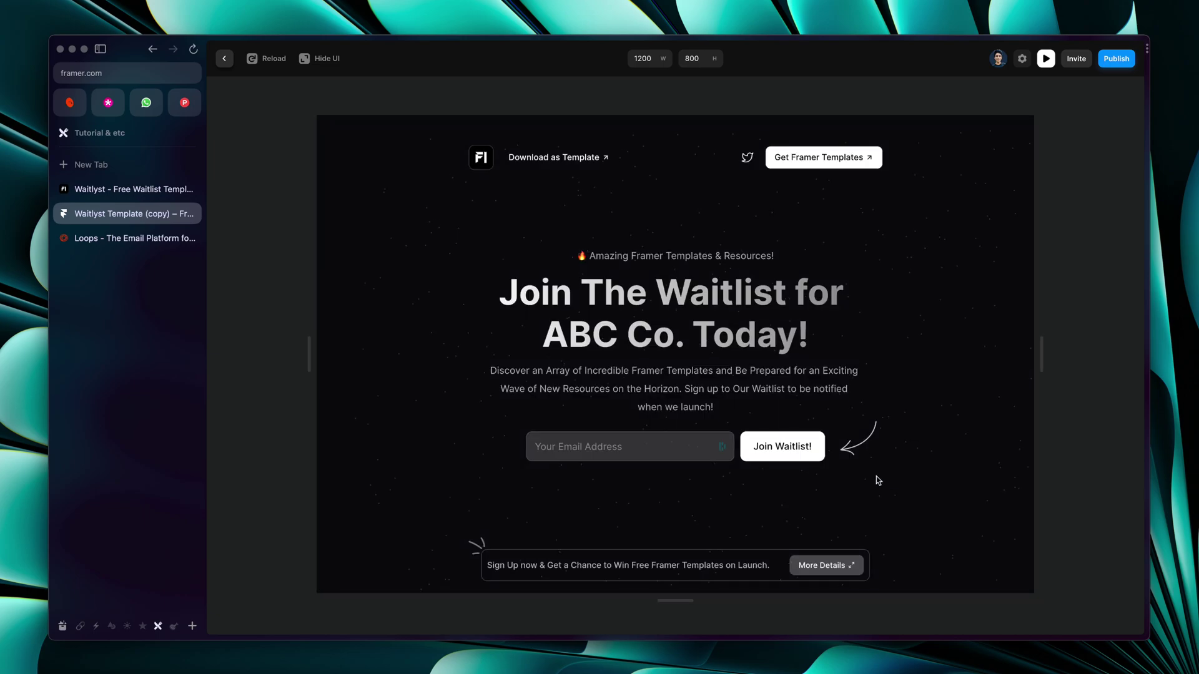
{"action": "left_click", "coordinate": [817, 566]}
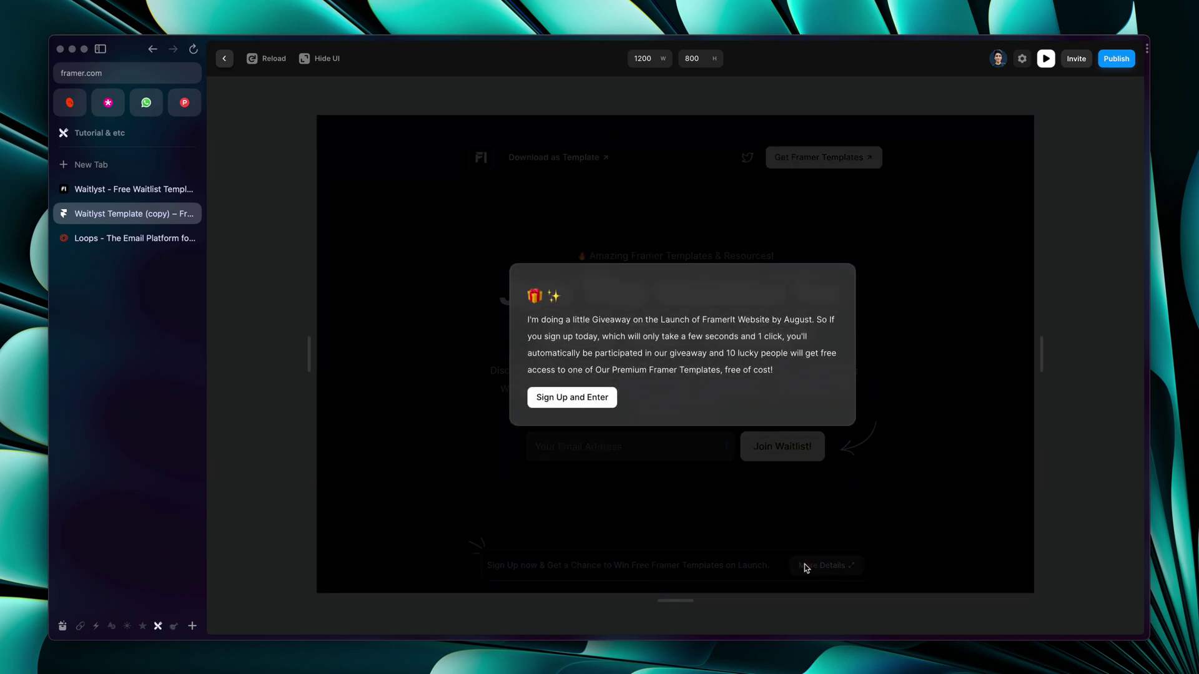
{"action": "left_click", "coordinate": [375, 188]}
{"action": "left_click", "coordinate": [224, 58]}
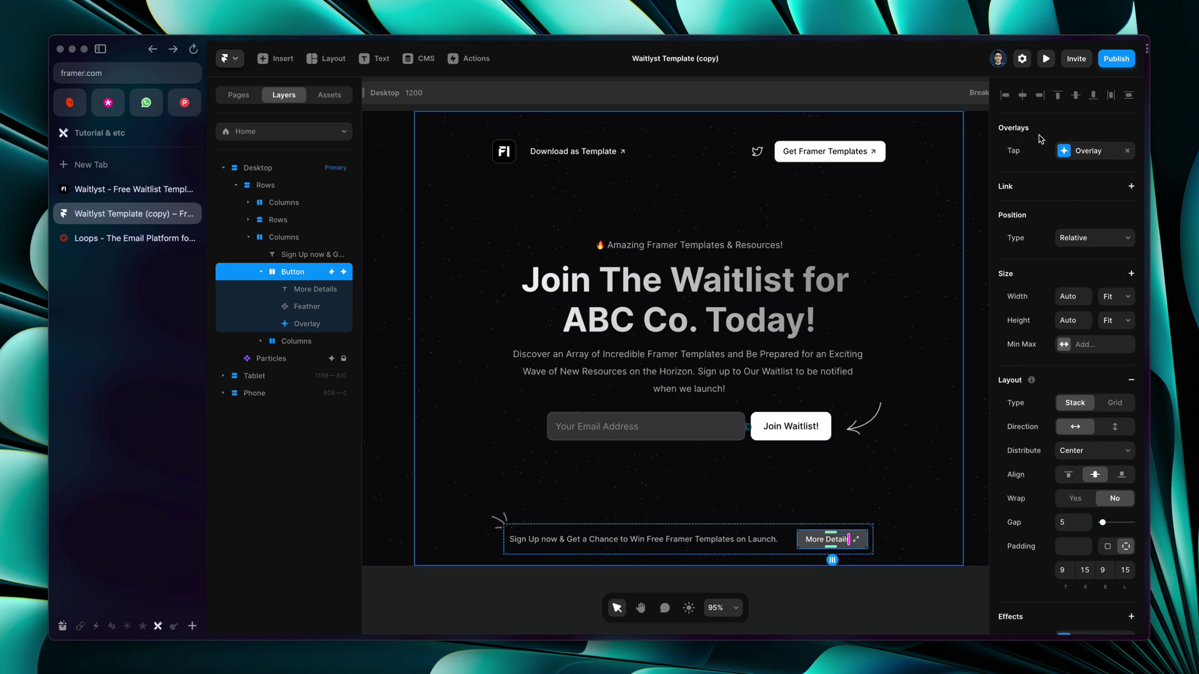
{"action": "left_click", "coordinate": [1085, 151]}
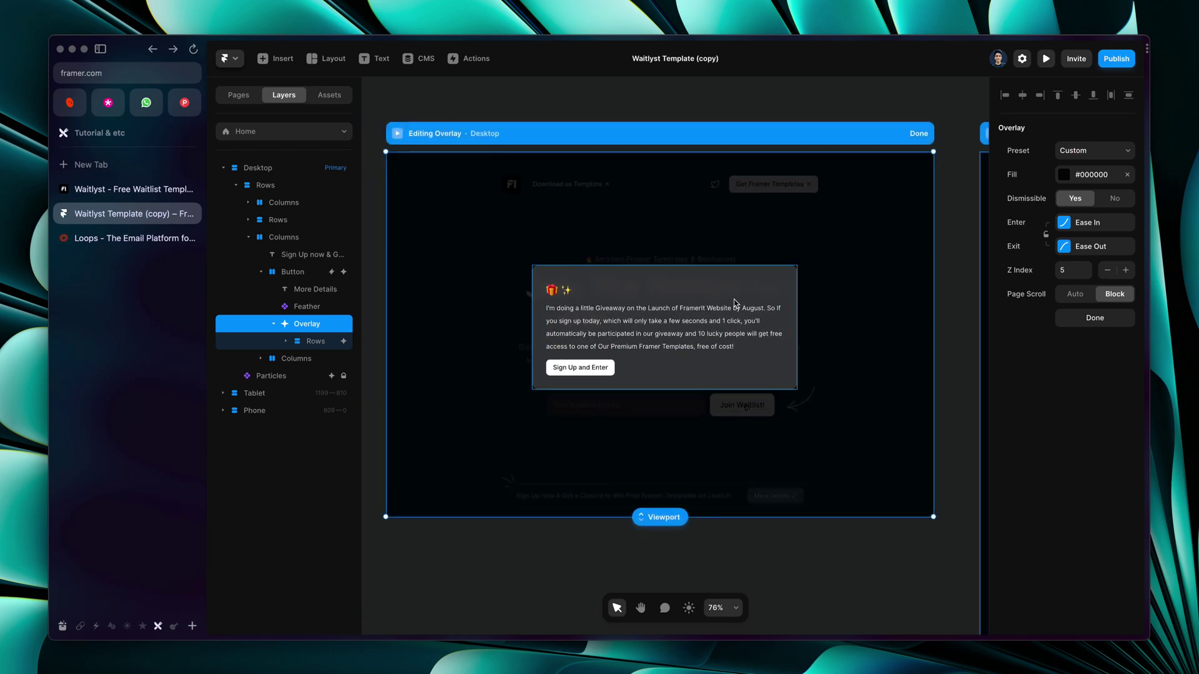
{"action": "double_click", "coordinate": [604, 329]}
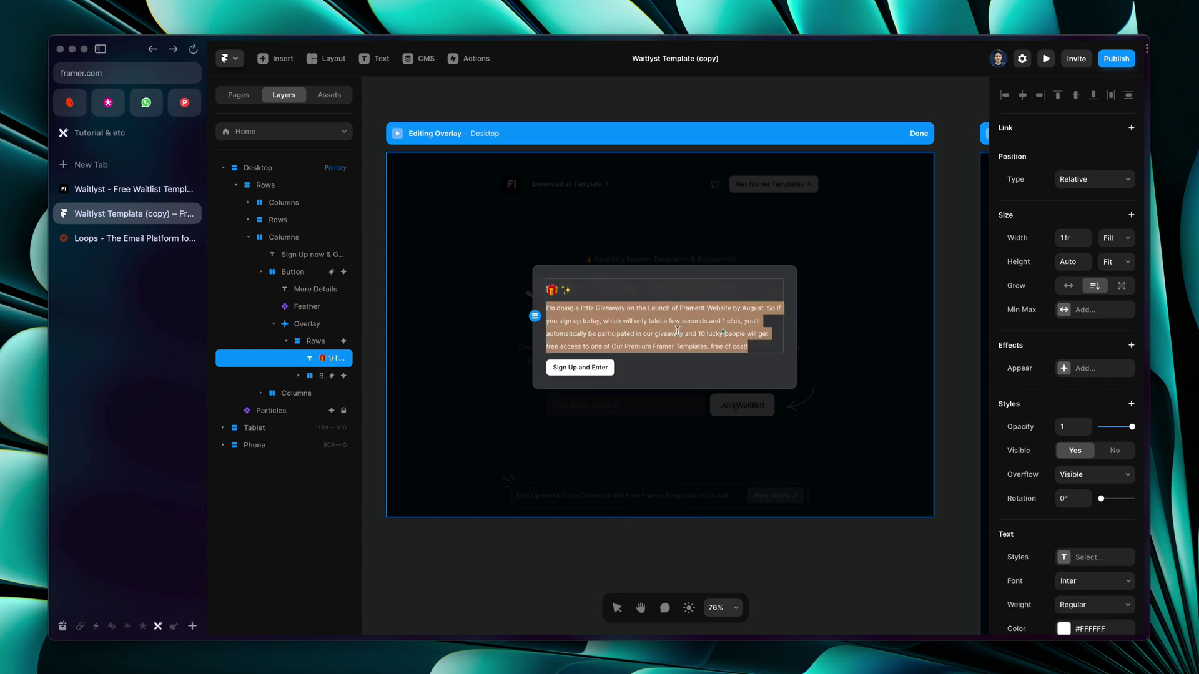
{"action": "key", "text": "Escape"}
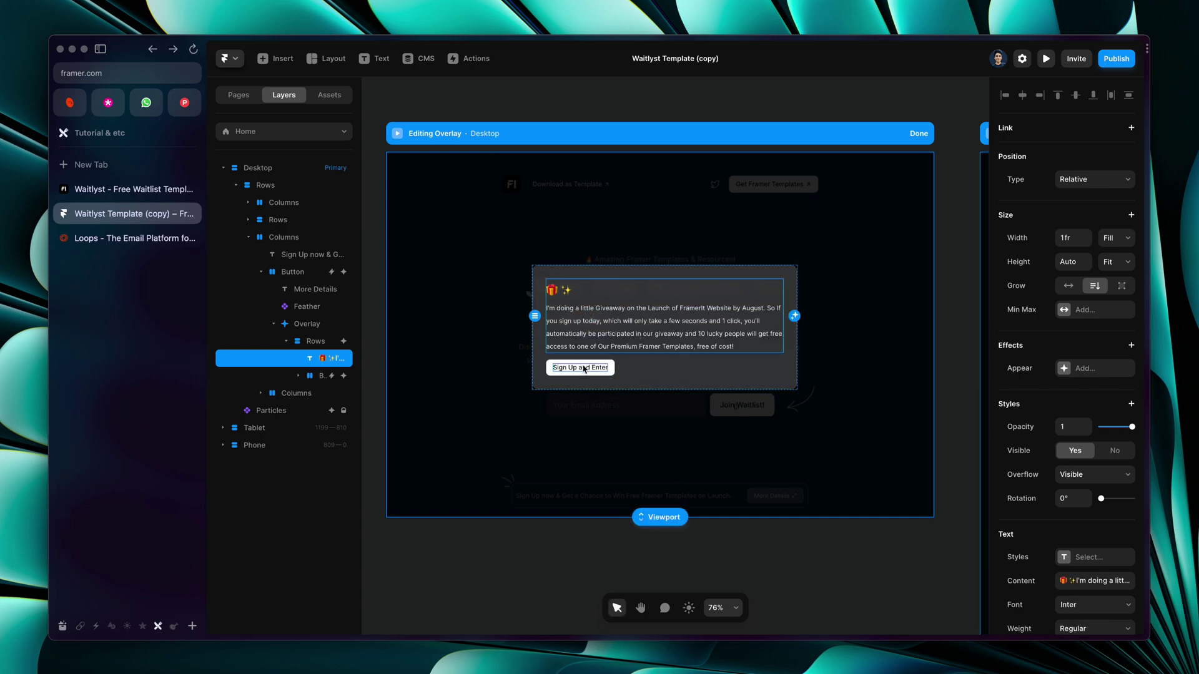
{"action": "left_click", "coordinate": [585, 372]}
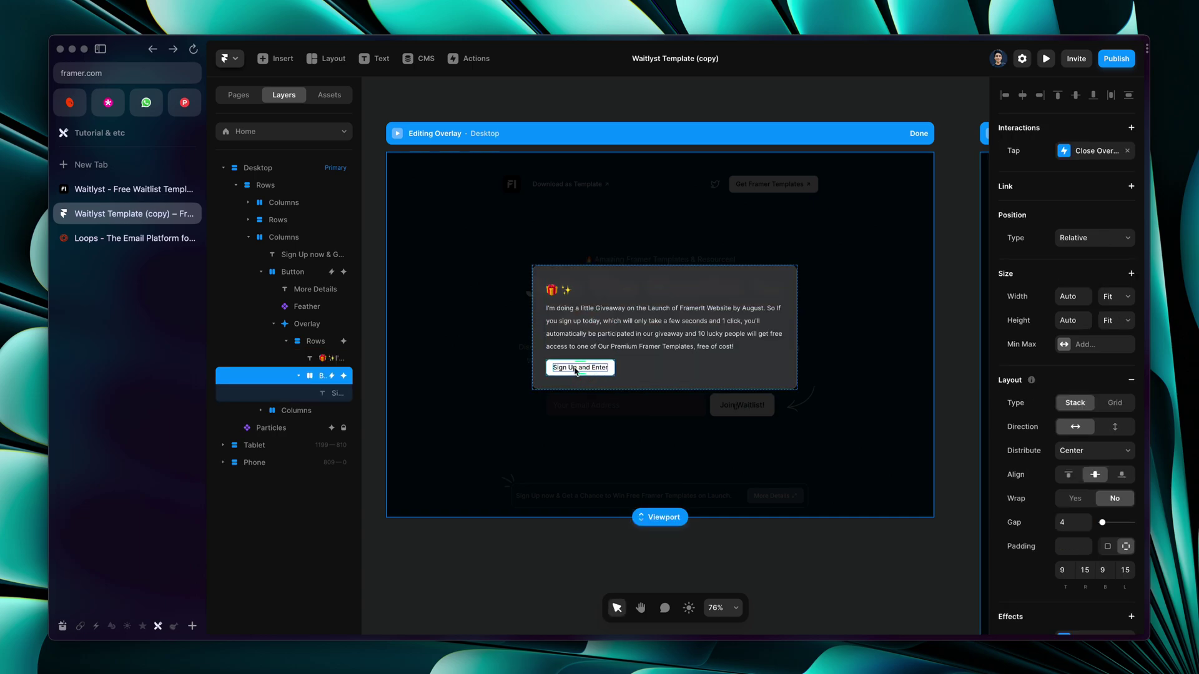
{"action": "left_click", "coordinate": [1088, 158]}
{"action": "left_click", "coordinate": [930, 186]}
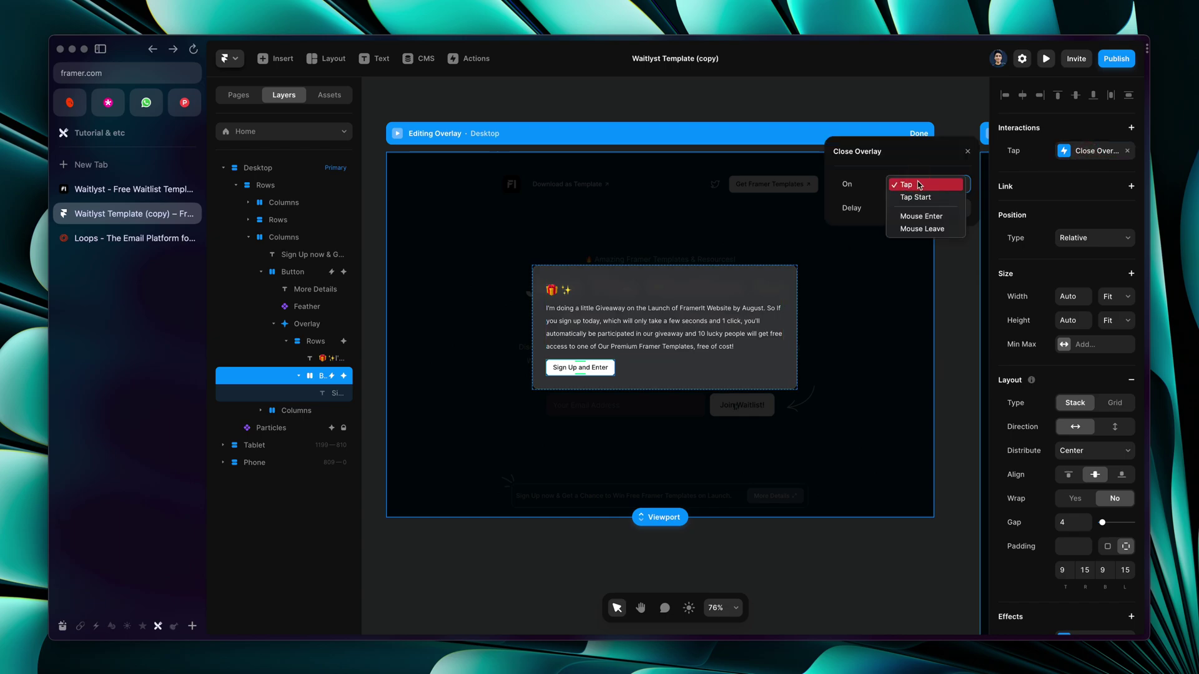
{"action": "left_click", "coordinate": [919, 186]}
{"action": "left_click", "coordinate": [623, 249]}
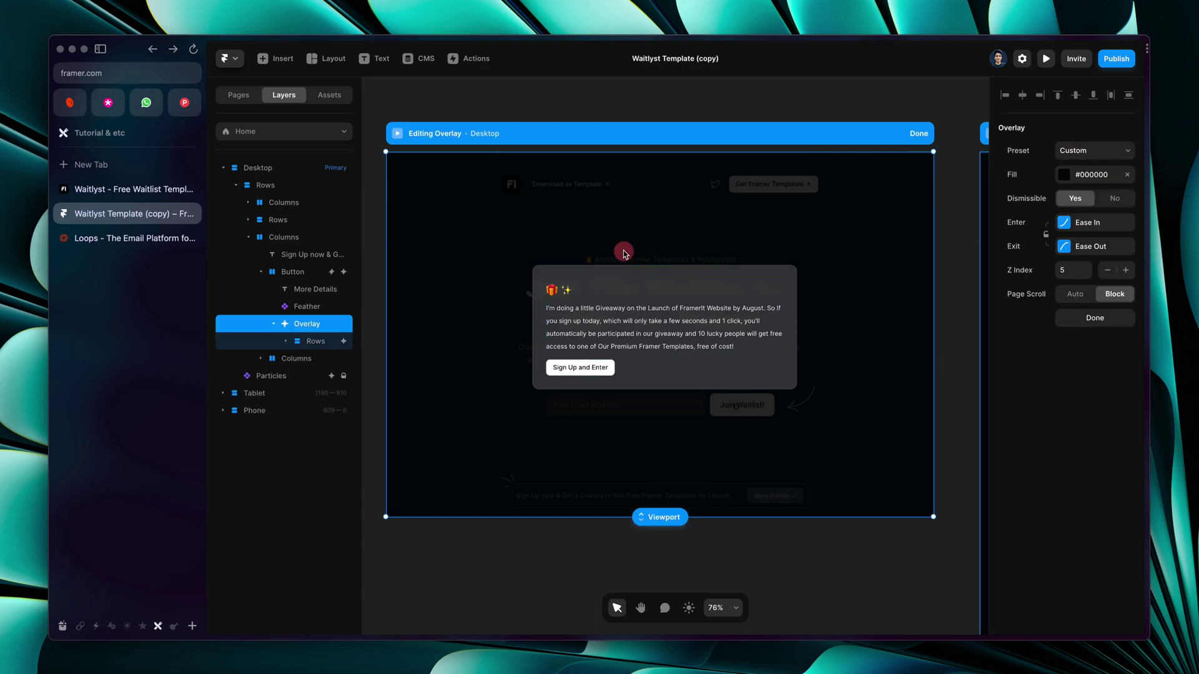
{"action": "double_click", "coordinate": [621, 329]}
{"action": "key", "text": "Escape"}
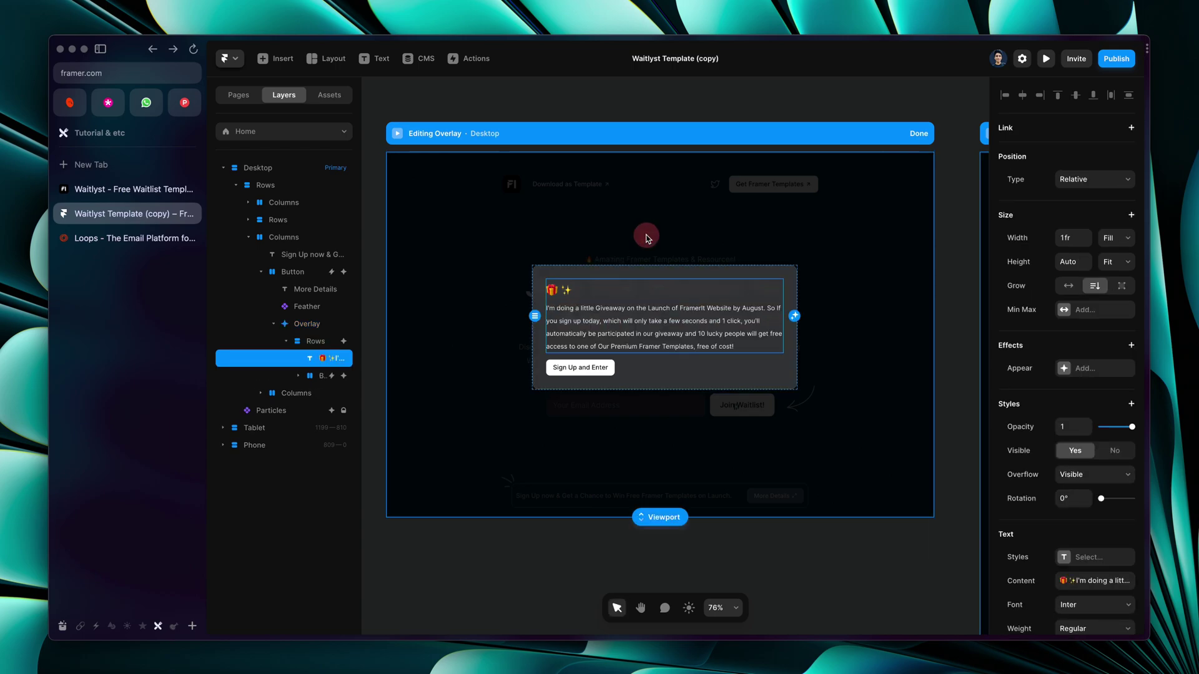
{"action": "left_click", "coordinate": [917, 134]}
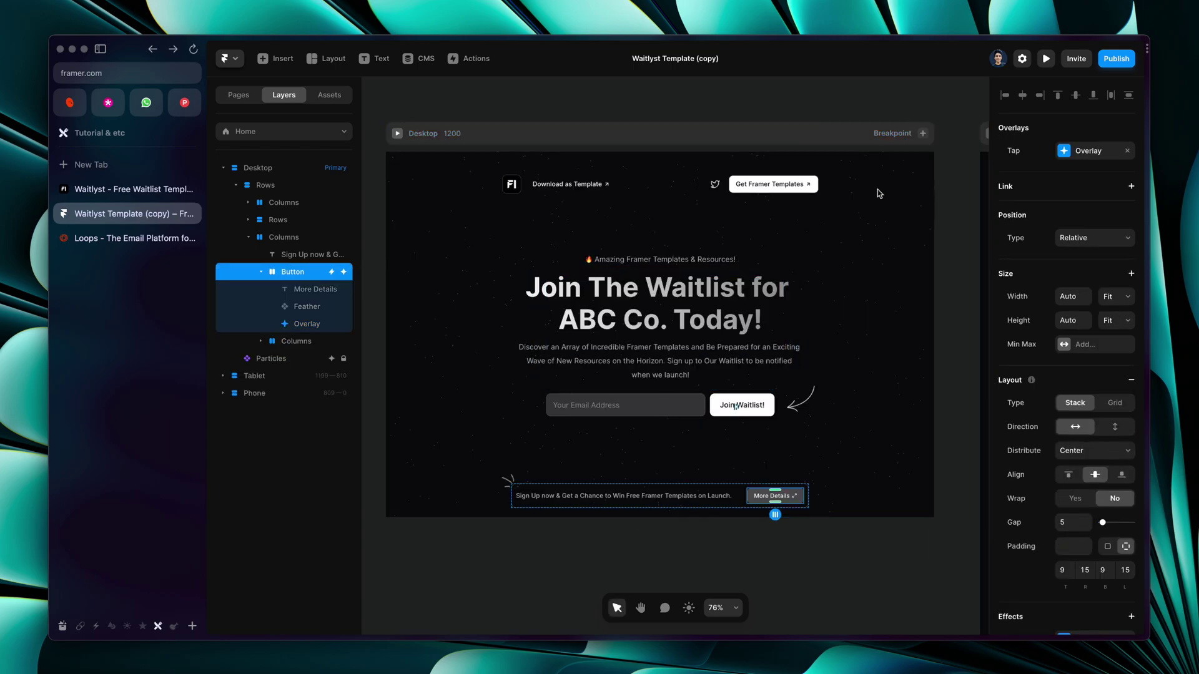
Inspect the Download as Template link and the Get Framer Templates button's link address
{"action": "double_click", "coordinate": [590, 184]}
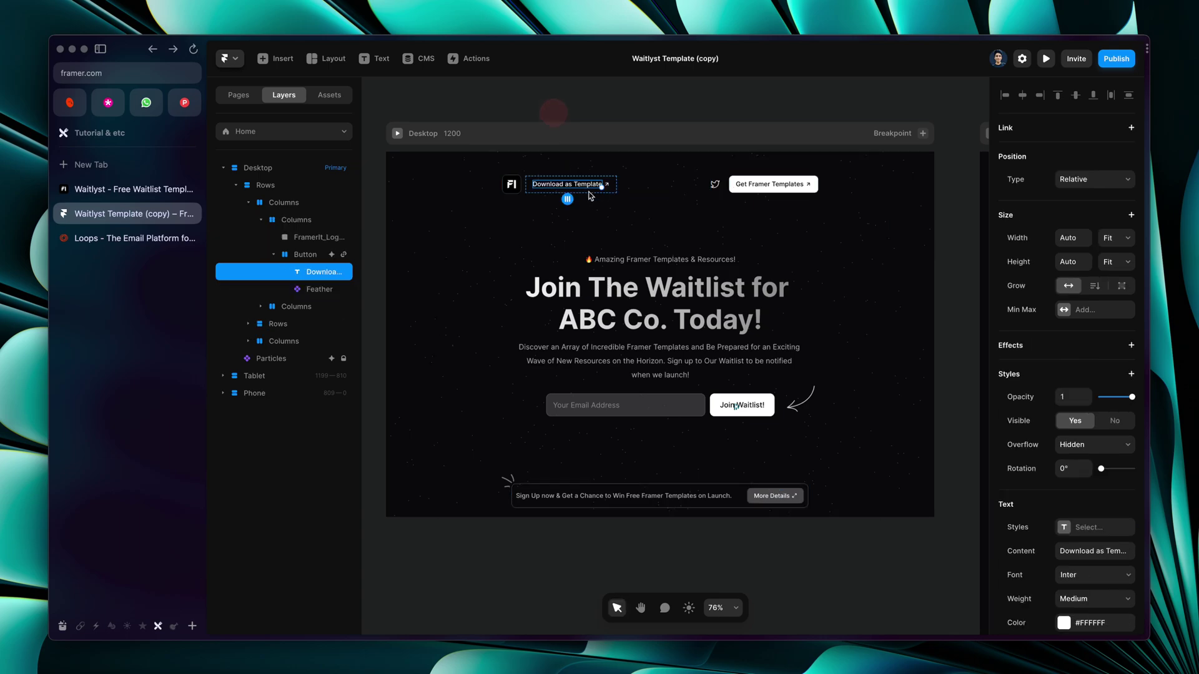
{"action": "left_click", "coordinate": [743, 190]}
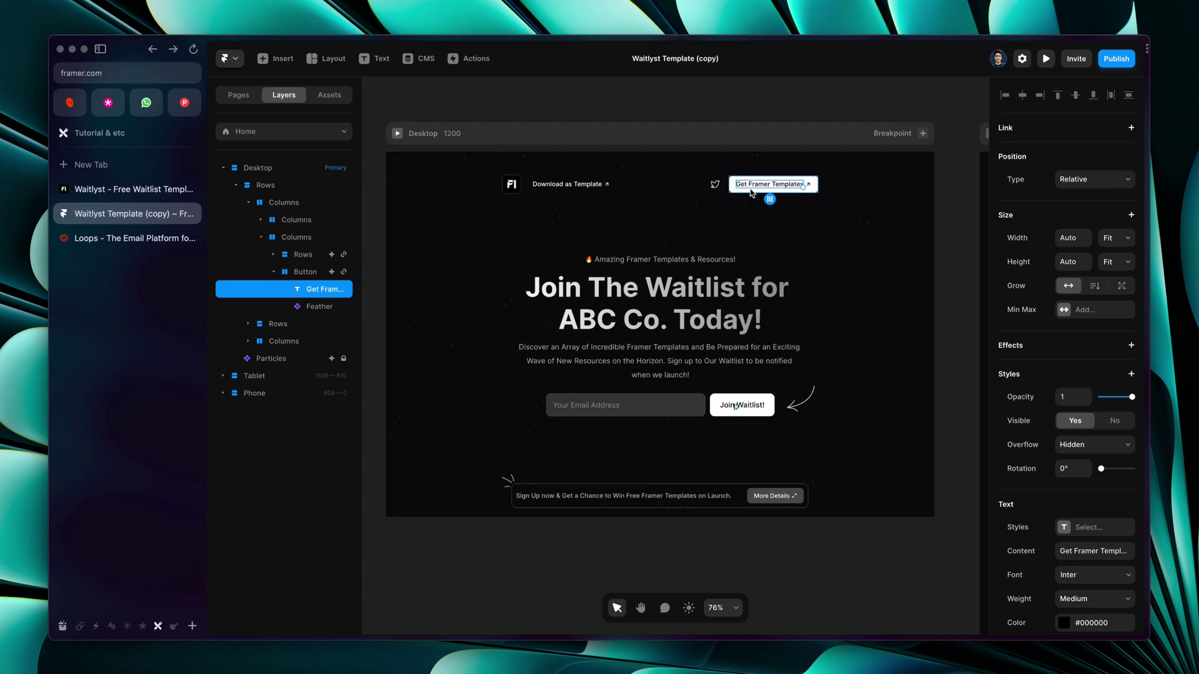
{"action": "key", "text": "Escape"}
{"action": "left_click", "coordinate": [1076, 181]}
{"action": "left_click", "coordinate": [862, 235]}
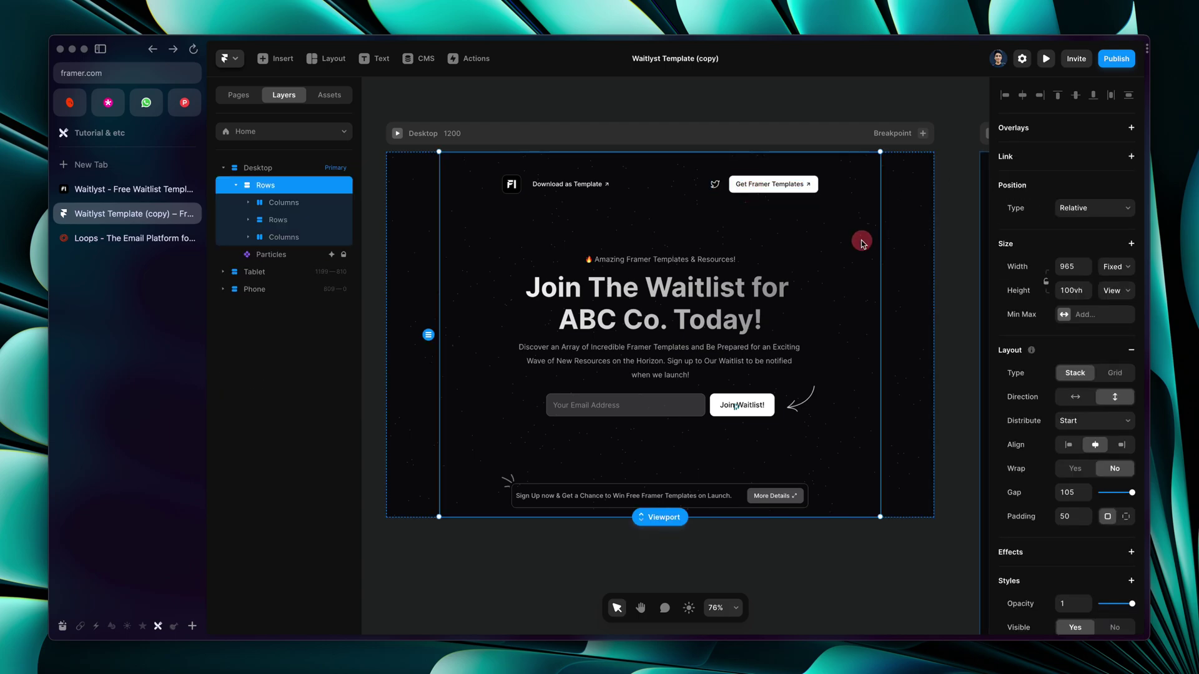
{"action": "left_click", "coordinate": [947, 249]}
Pan around the canvas to review the Desktop, Tablet and Phone layouts
{"action": "scroll", "coordinate": [949, 248], "scroll_direction": "right", "scroll_amount": 10}
{"action": "scroll", "coordinate": [949, 249], "scroll_direction": "right", "scroll_amount": 6}
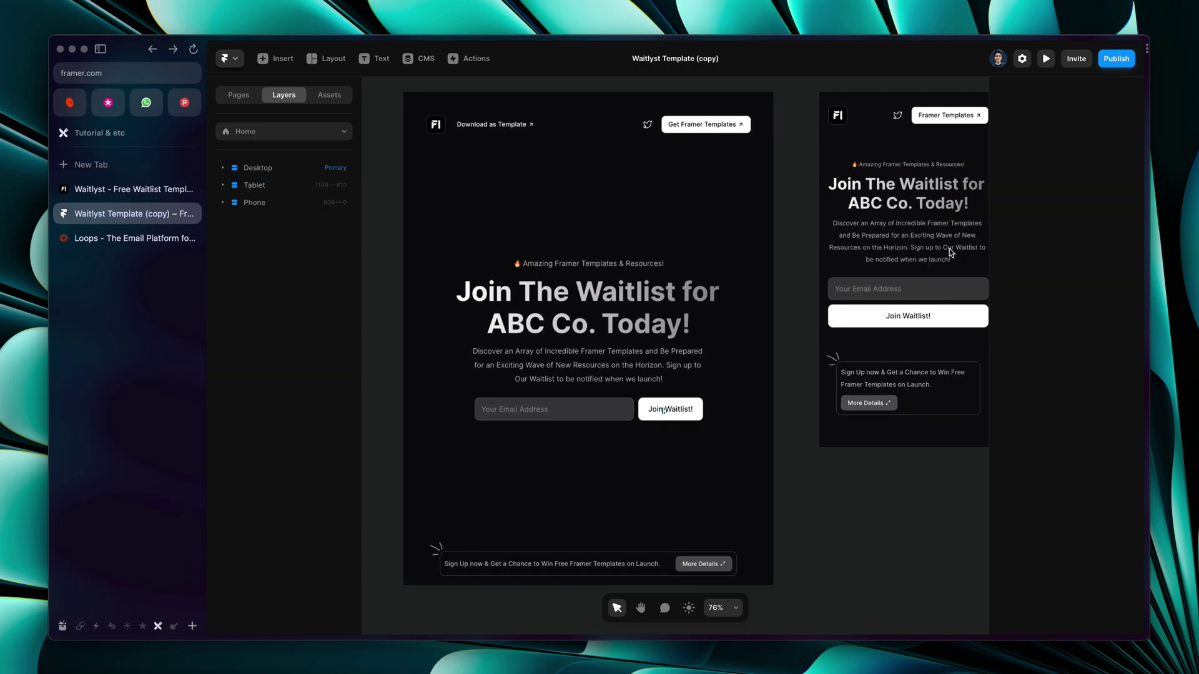
{"action": "scroll", "coordinate": [949, 249], "scroll_direction": "up", "scroll_amount": 3}
{"action": "scroll", "coordinate": [949, 248], "scroll_direction": "left", "scroll_amount": 4}
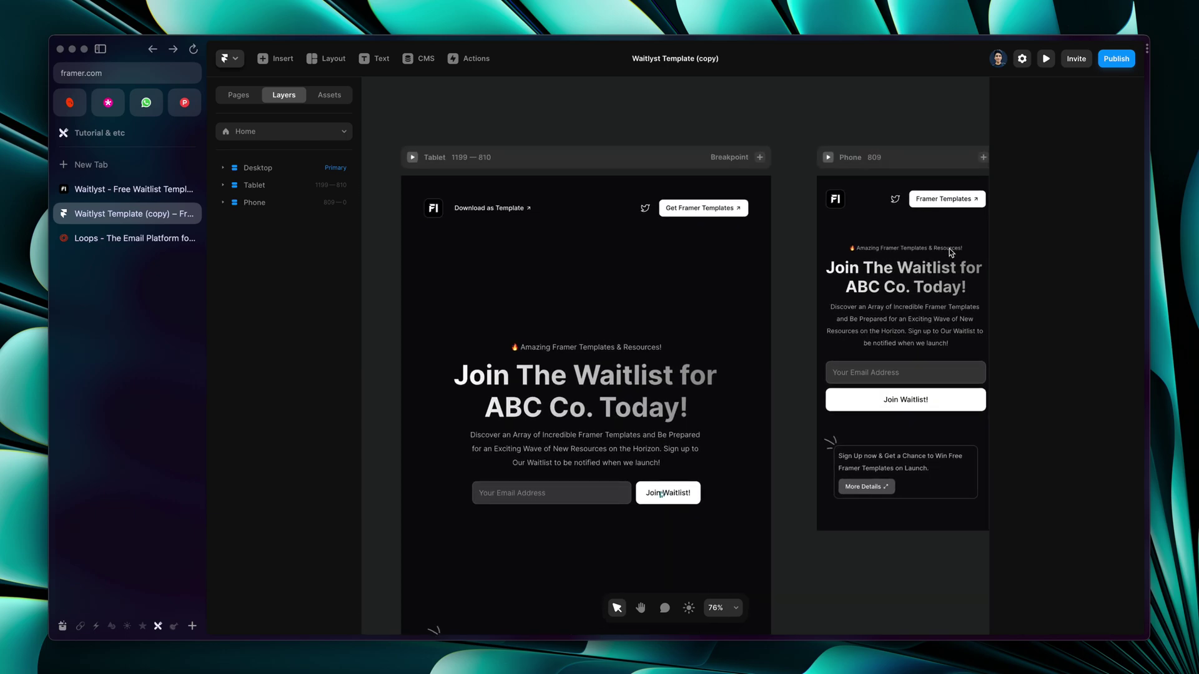
{"action": "scroll", "coordinate": [949, 248], "scroll_direction": "right", "scroll_amount": 4}
{"action": "scroll", "coordinate": [762, 413], "scroll_direction": "down", "scroll_amount": 1}
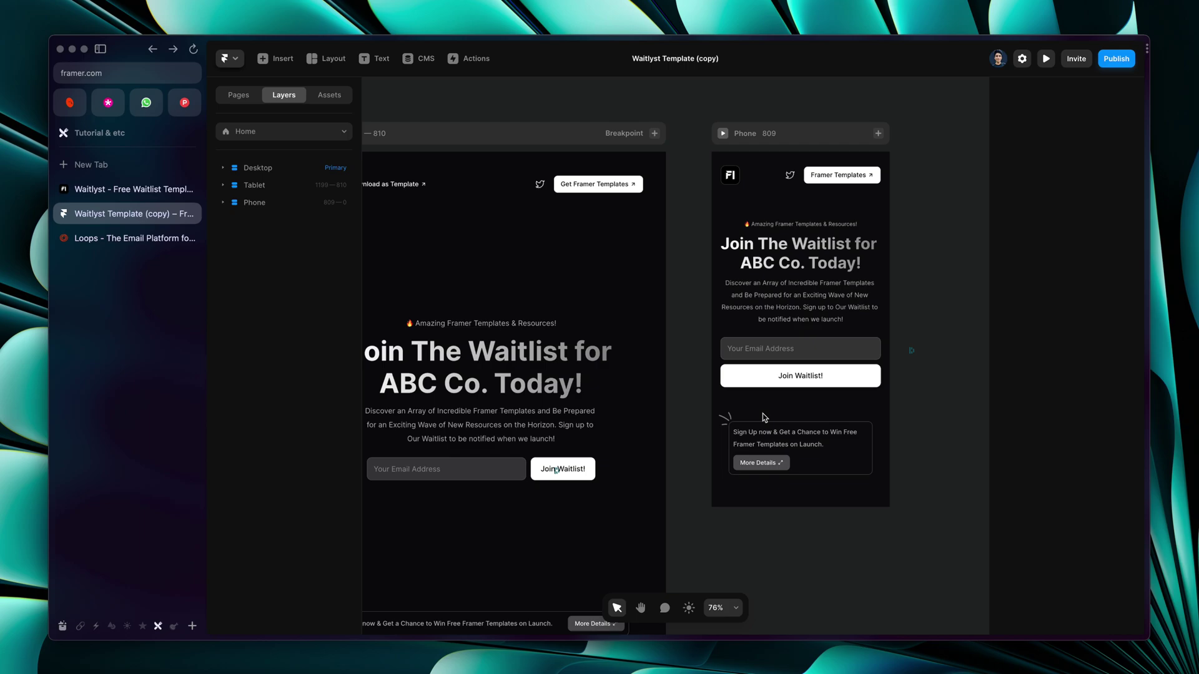
{"action": "scroll", "coordinate": [762, 413], "scroll_direction": "down", "scroll_amount": 3}
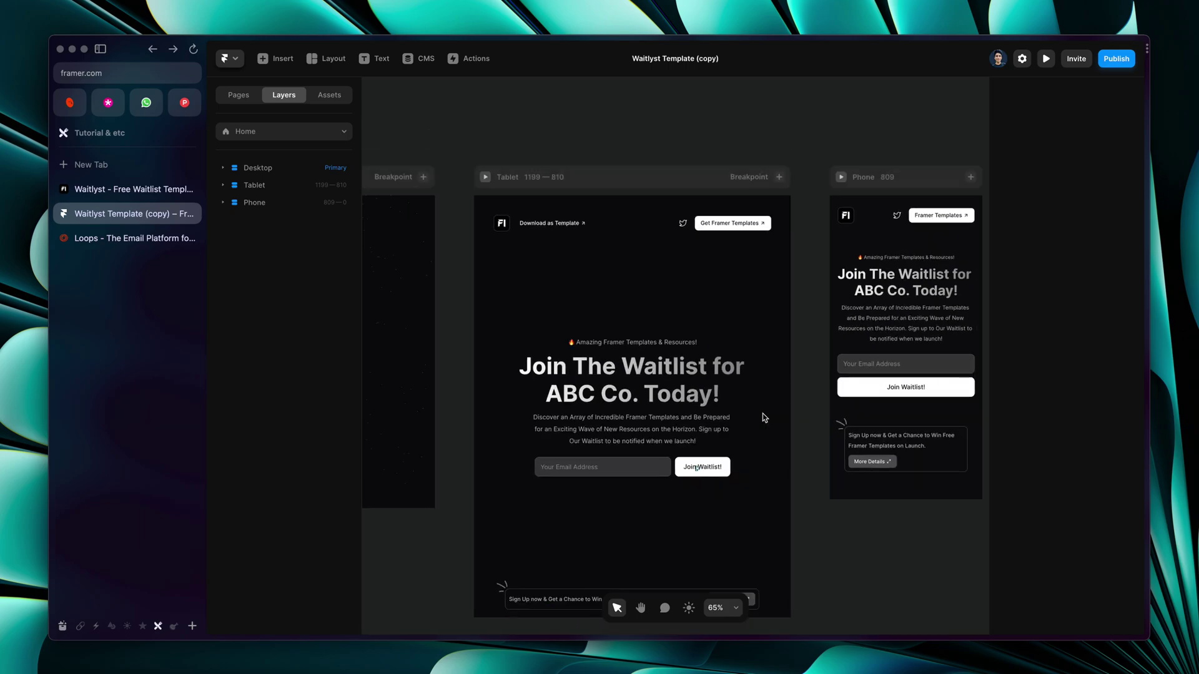
{"action": "scroll", "coordinate": [762, 413], "scroll_direction": "left", "scroll_amount": 5}
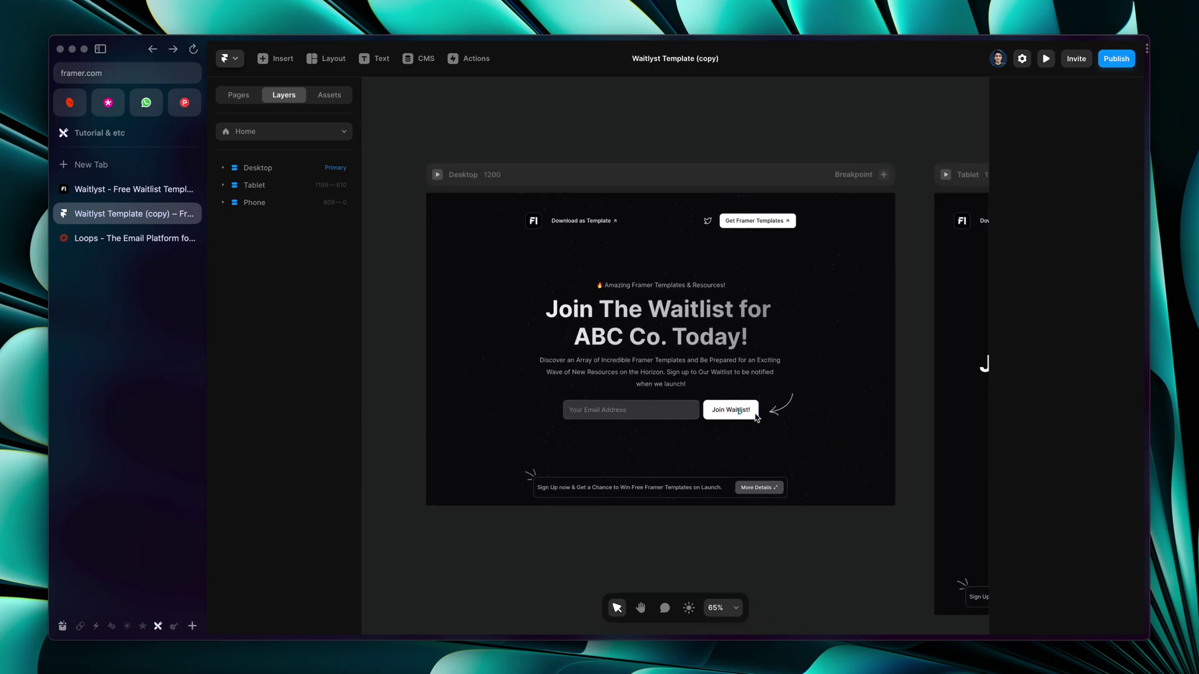
{"action": "scroll", "coordinate": [591, 373], "scroll_direction": "up", "scroll_amount": 3}
{"action": "scroll", "coordinate": [592, 373], "scroll_direction": "down", "scroll_amount": 1}
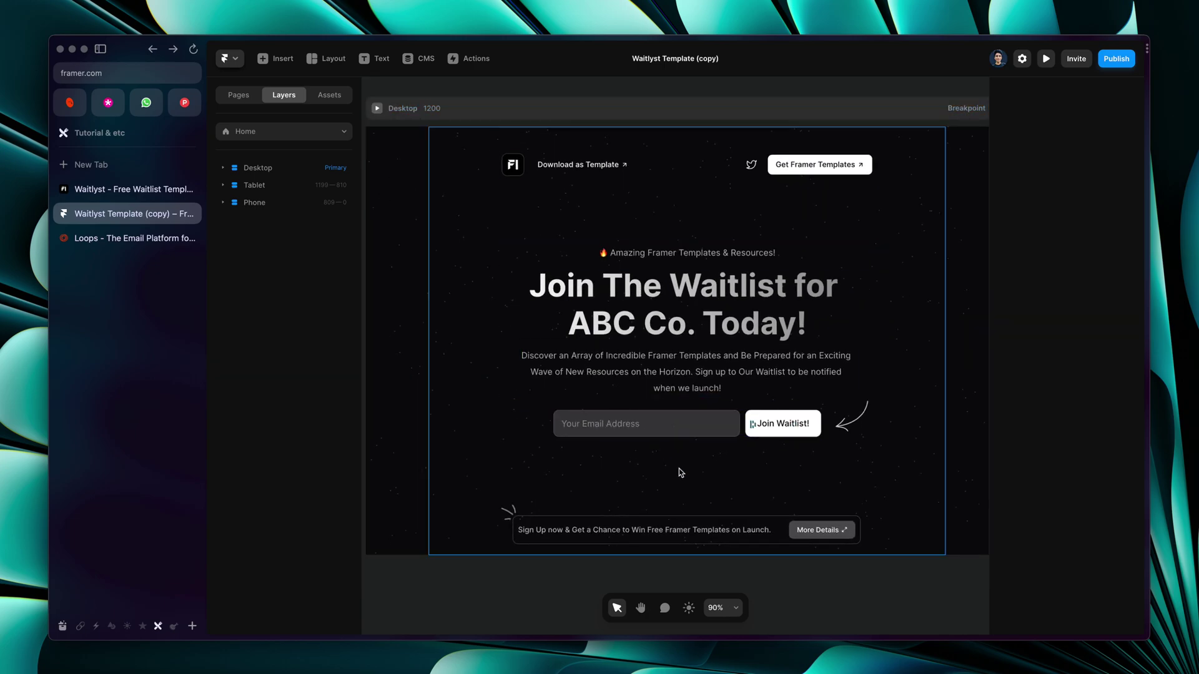
Select the email signup form and confirm its Service stays set to Loops
{"action": "left_click", "coordinate": [656, 429]}
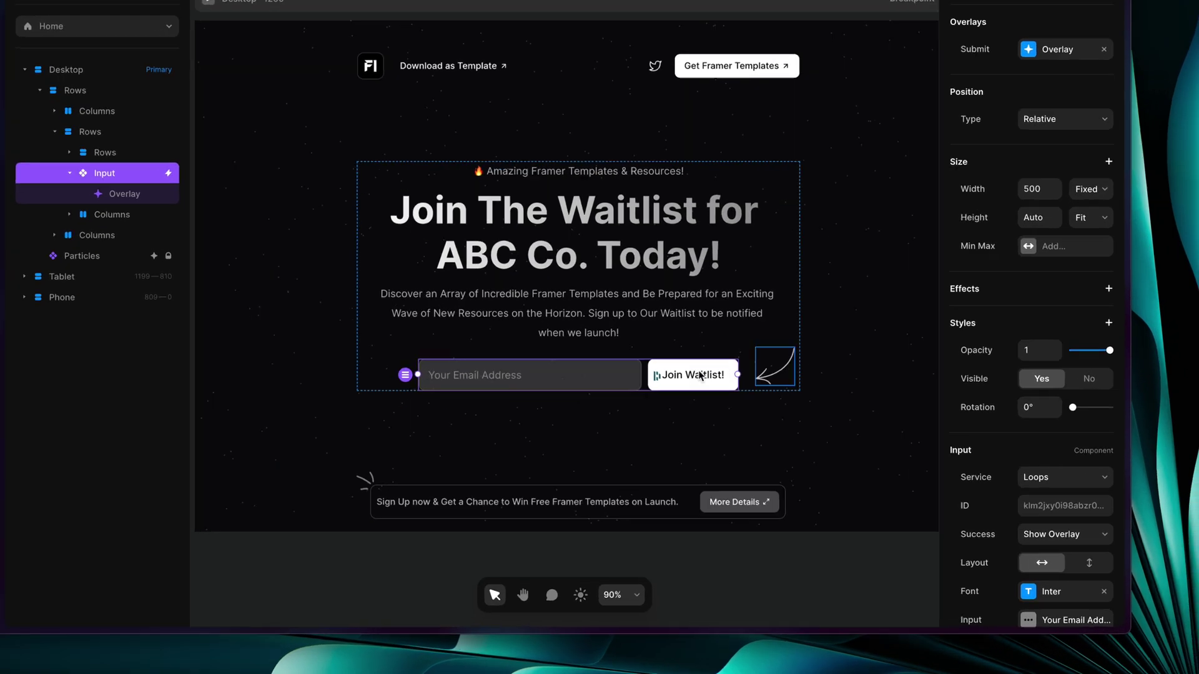
{"action": "scroll", "coordinate": [1047, 447], "scroll_direction": "down", "scroll_amount": 3}
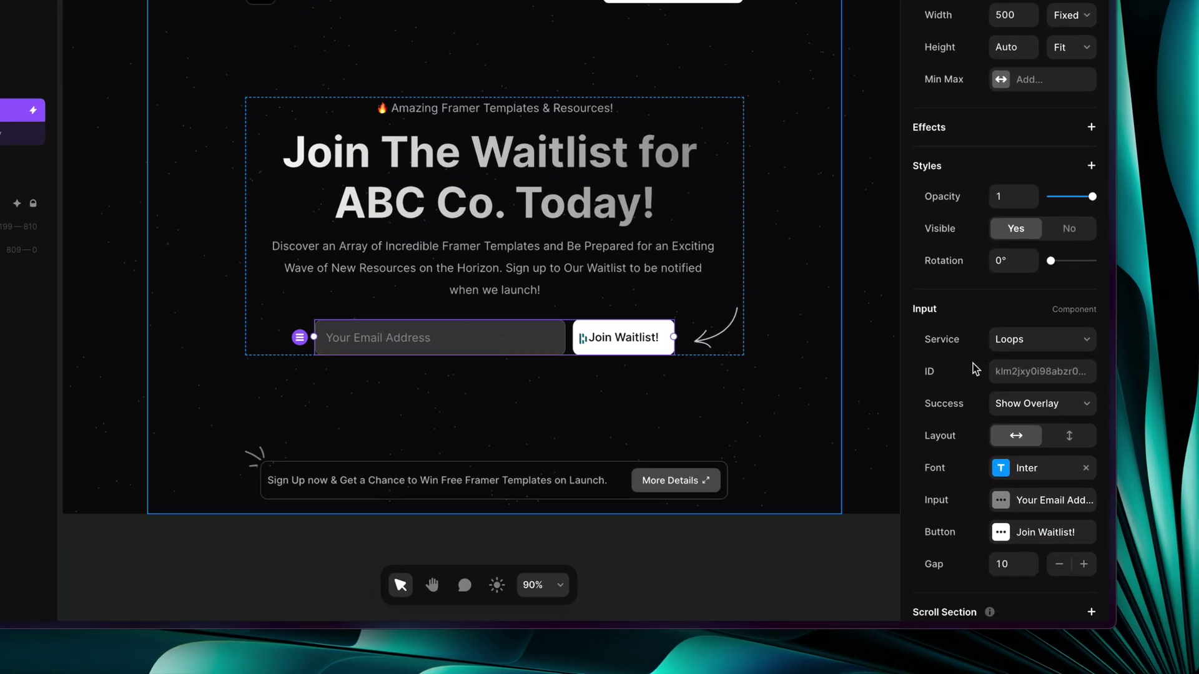
{"action": "left_click", "coordinate": [1022, 338]}
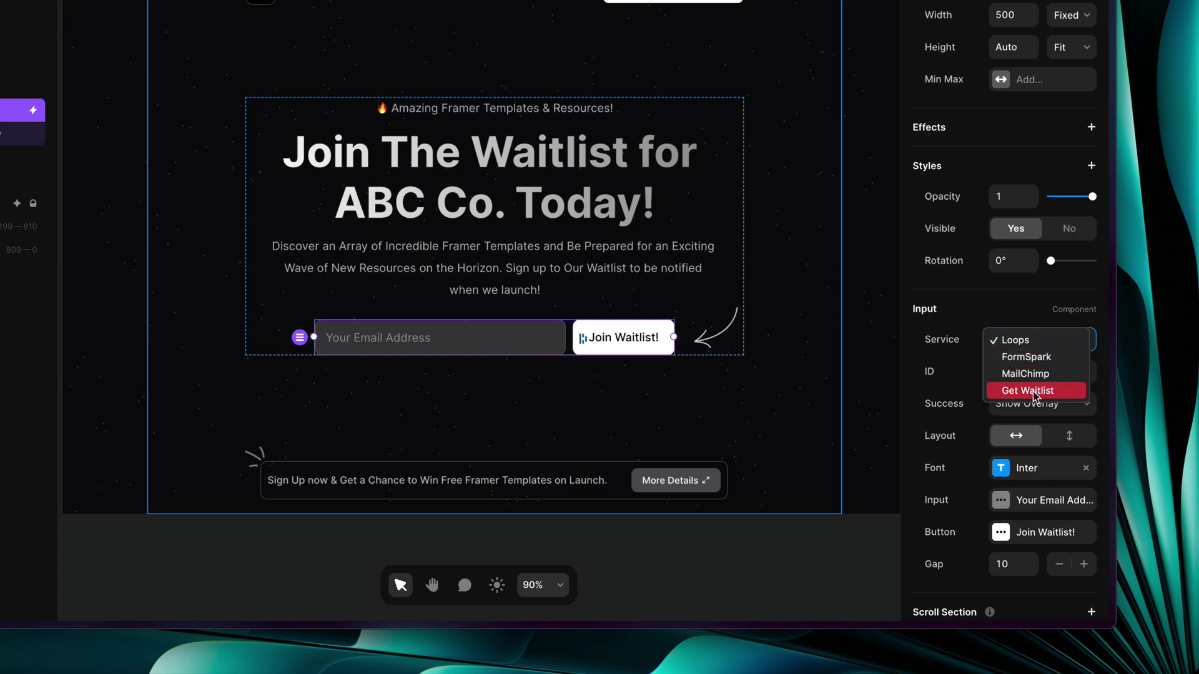
{"action": "left_click", "coordinate": [940, 373]}
{"action": "left_click", "coordinate": [1062, 342]}
{"action": "left_click", "coordinate": [954, 373]}
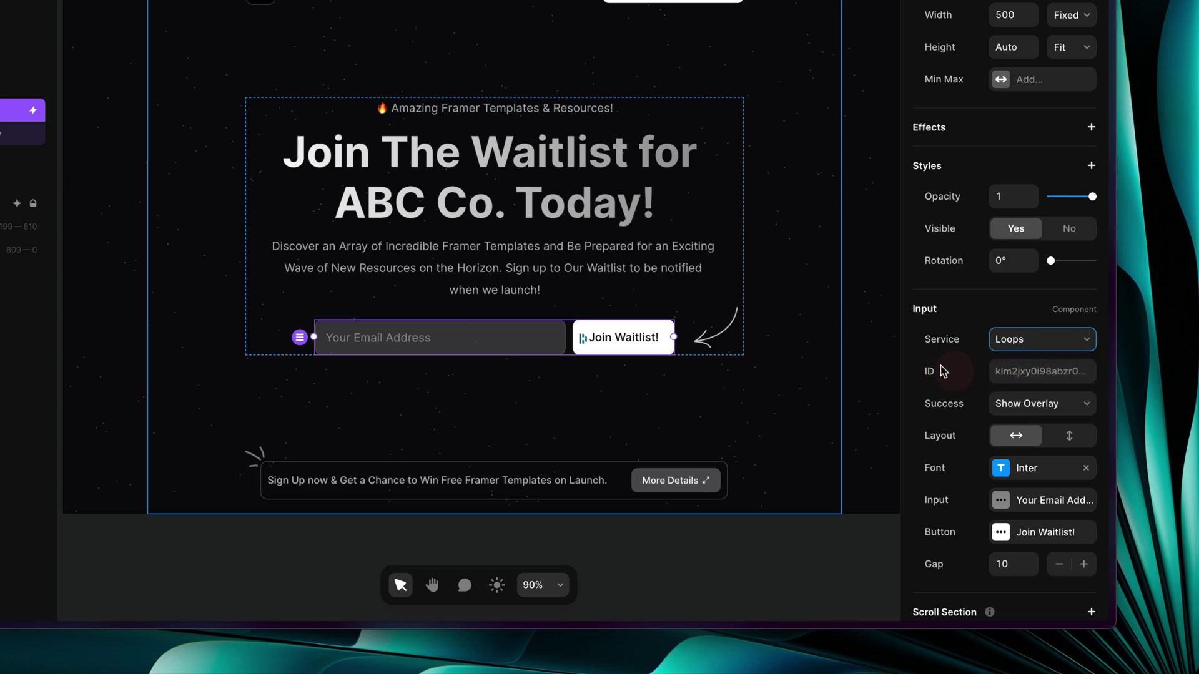
Check the Loops form ID, review the Show Overlay success option, and submit a test email
{"action": "left_click", "coordinate": [1005, 375]}
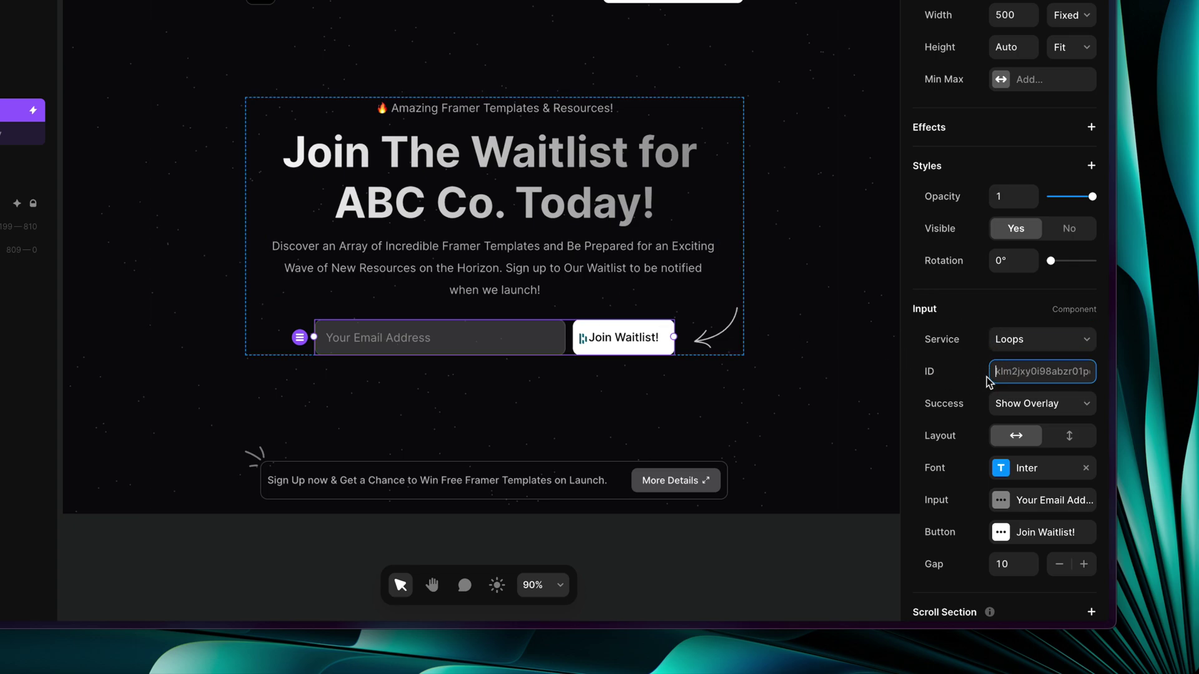
{"action": "left_click", "coordinate": [1025, 405]}
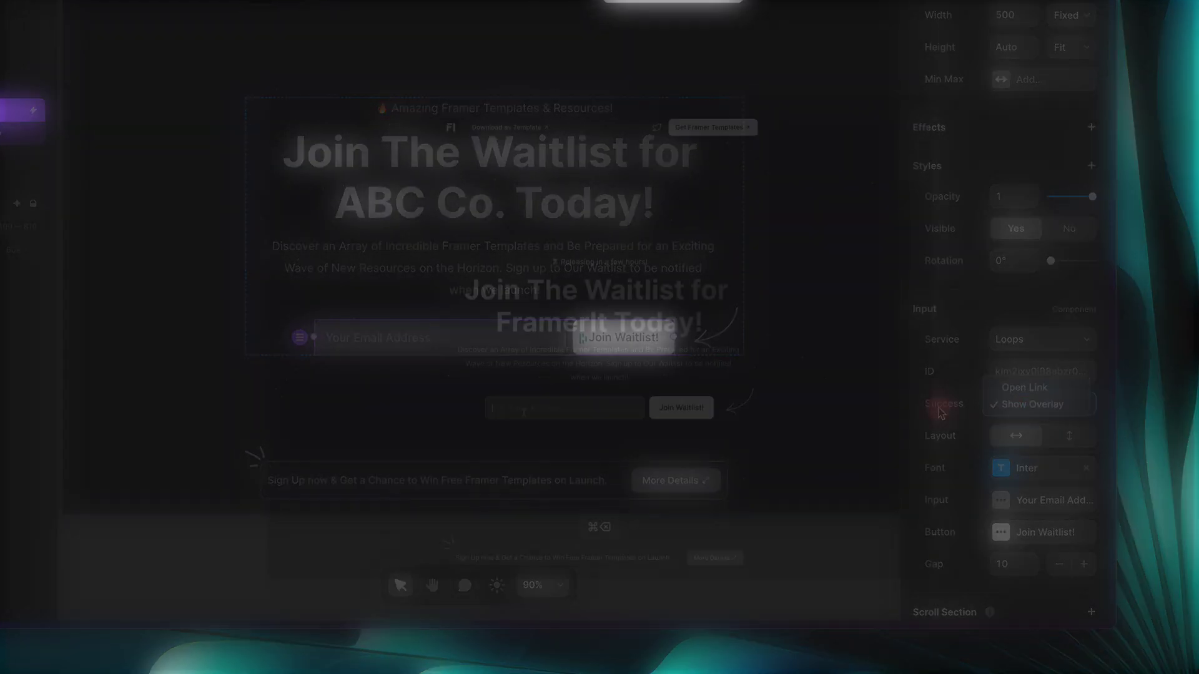
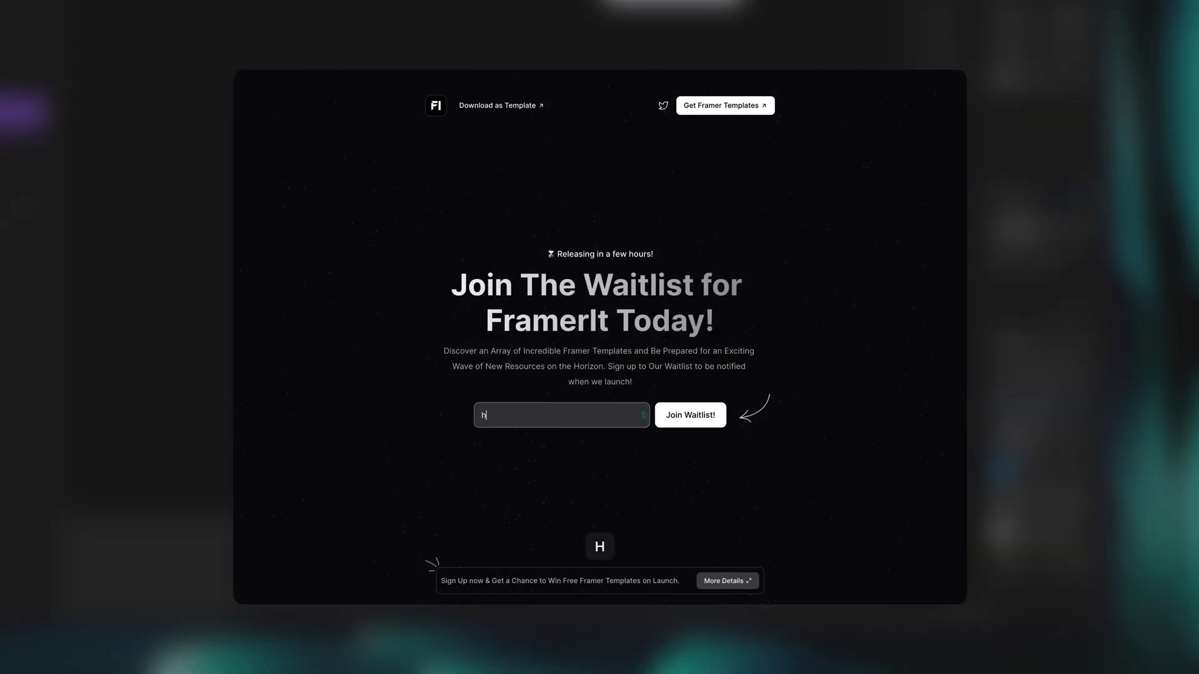
{"action": "left_click", "coordinate": [717, 417]}
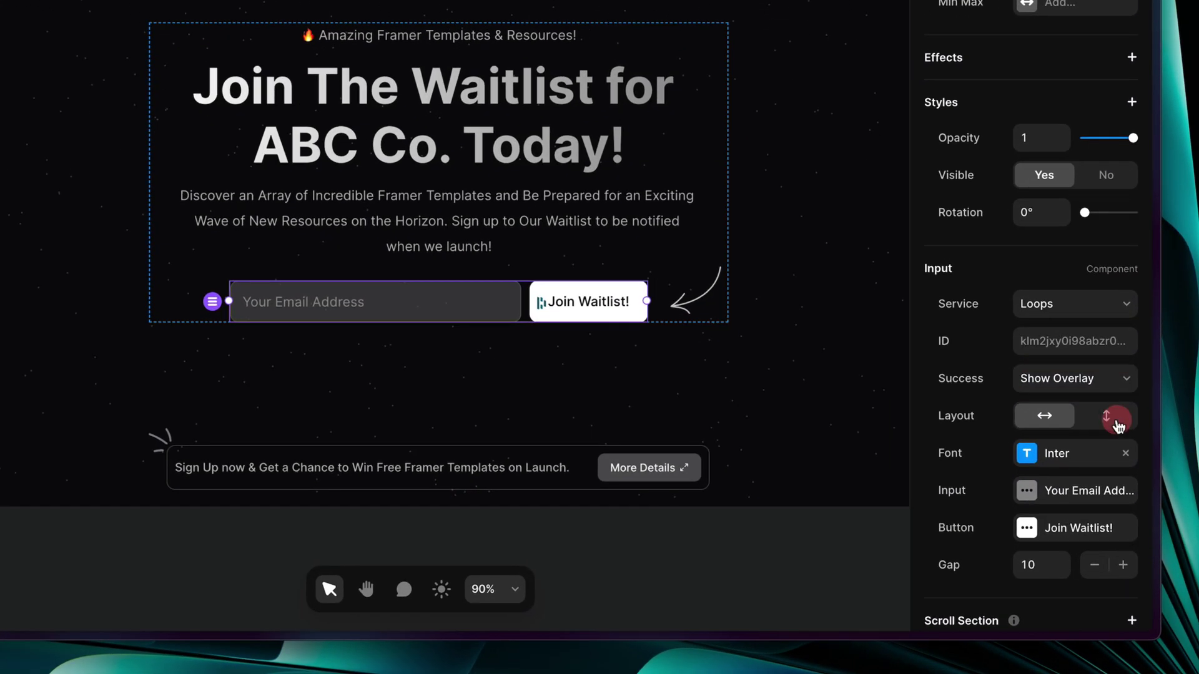
{"action": "left_click", "coordinate": [1115, 420]}
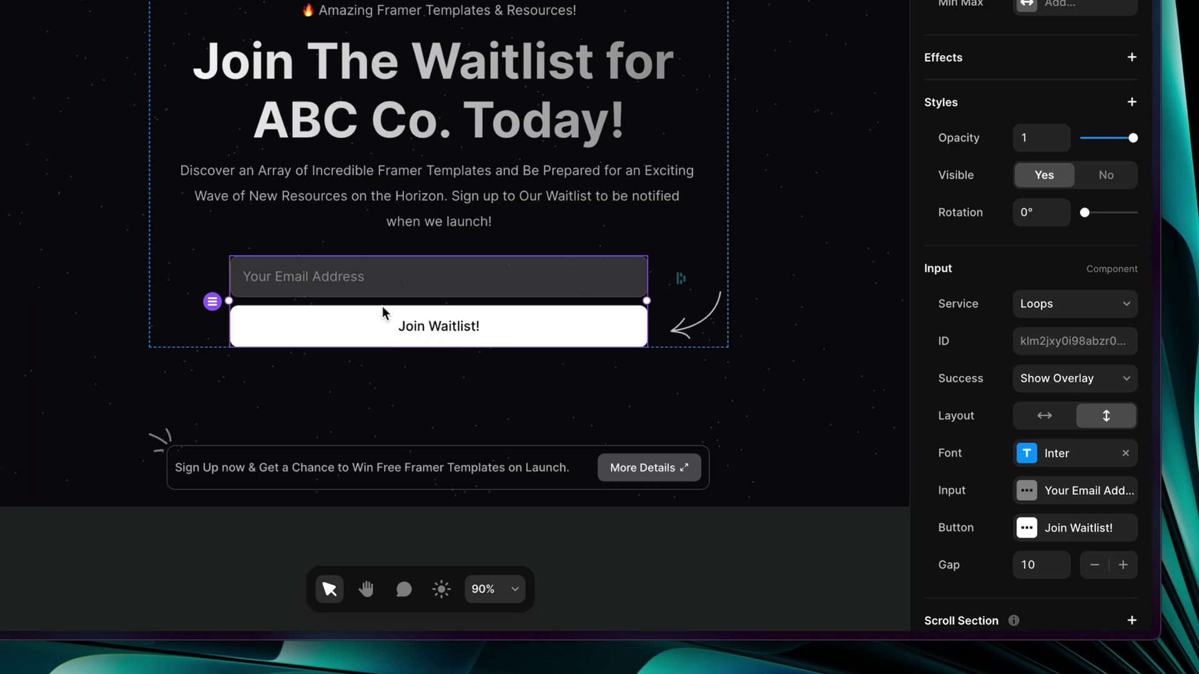
{"action": "left_click", "coordinate": [1040, 417]}
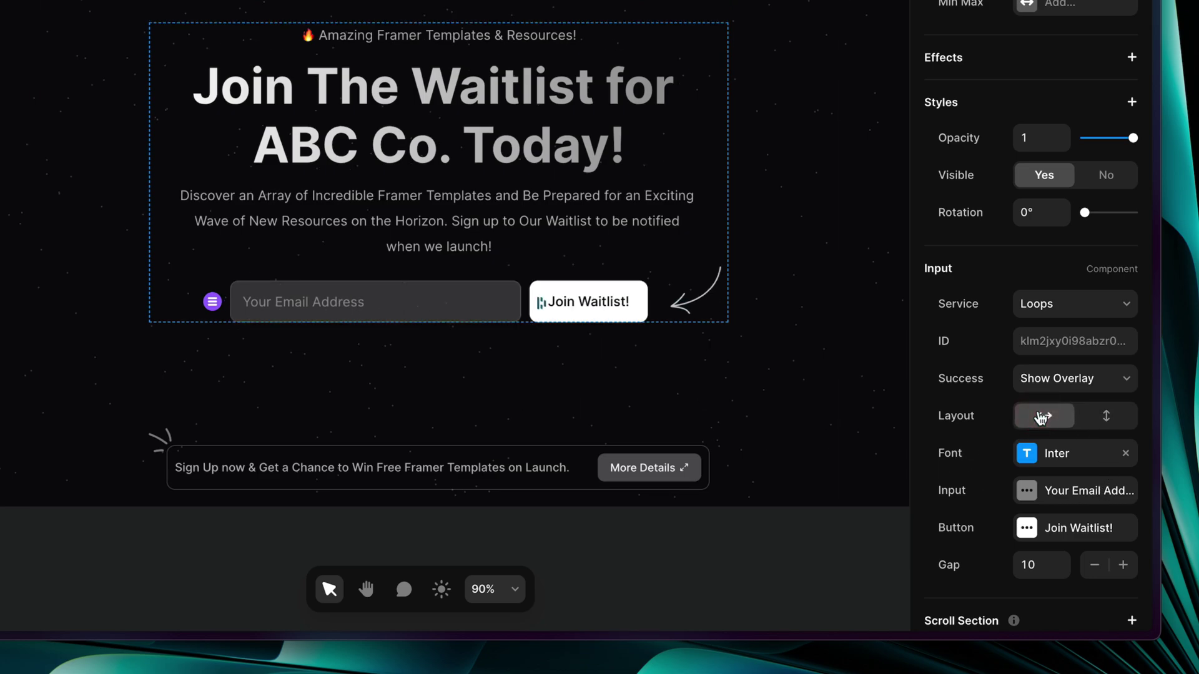
{"action": "left_click", "coordinate": [1111, 417]}
{"action": "left_click", "coordinate": [1048, 420]}
{"action": "left_click", "coordinate": [1041, 460]}
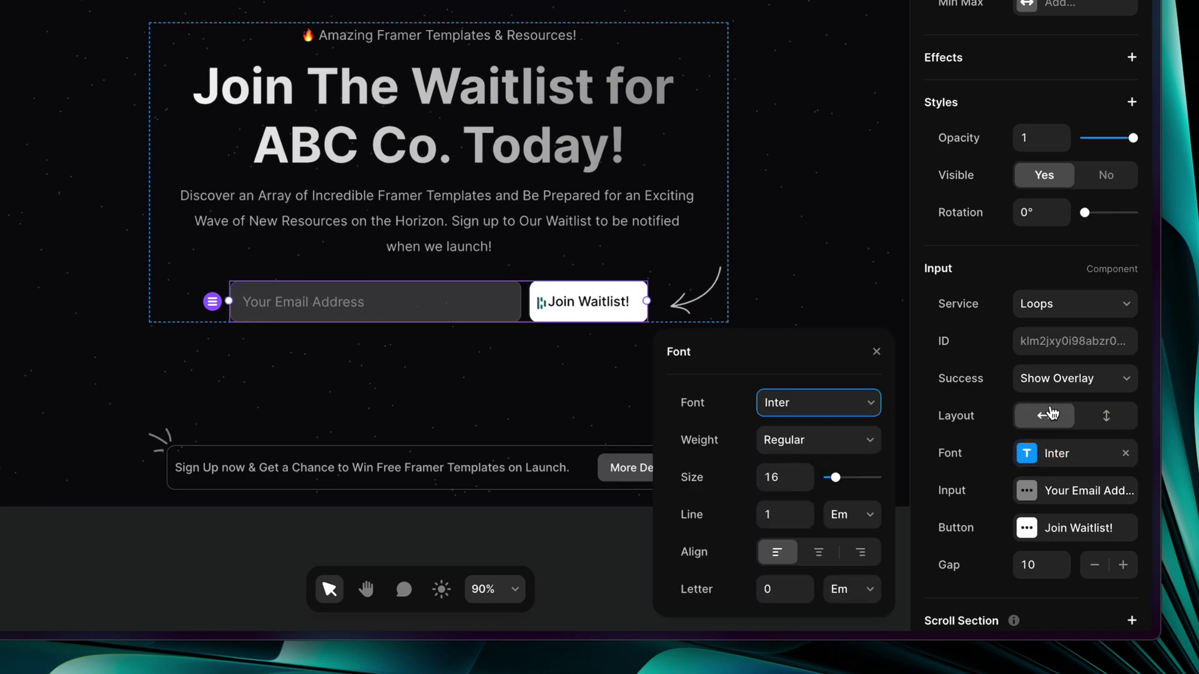
{"action": "left_click", "coordinate": [1003, 449]}
{"action": "scroll", "coordinate": [1005, 449], "scroll_direction": "down", "scroll_amount": 3}
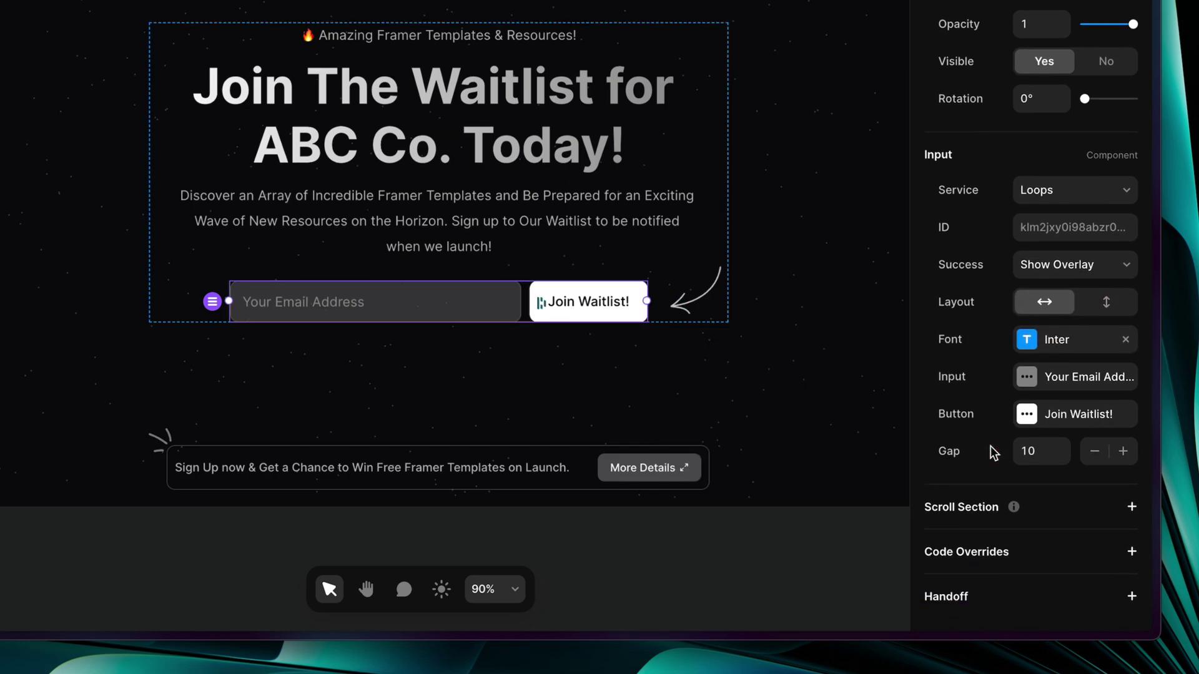
{"action": "left_click", "coordinate": [1049, 378]}
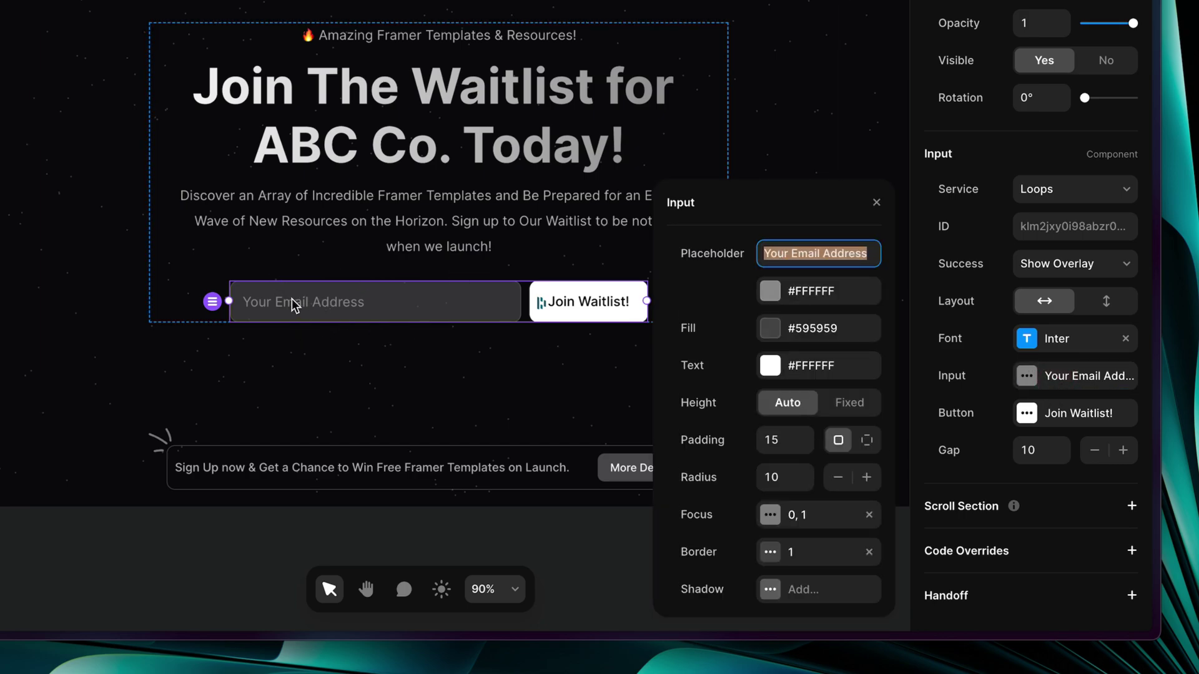
{"action": "left_click", "coordinate": [819, 292]}
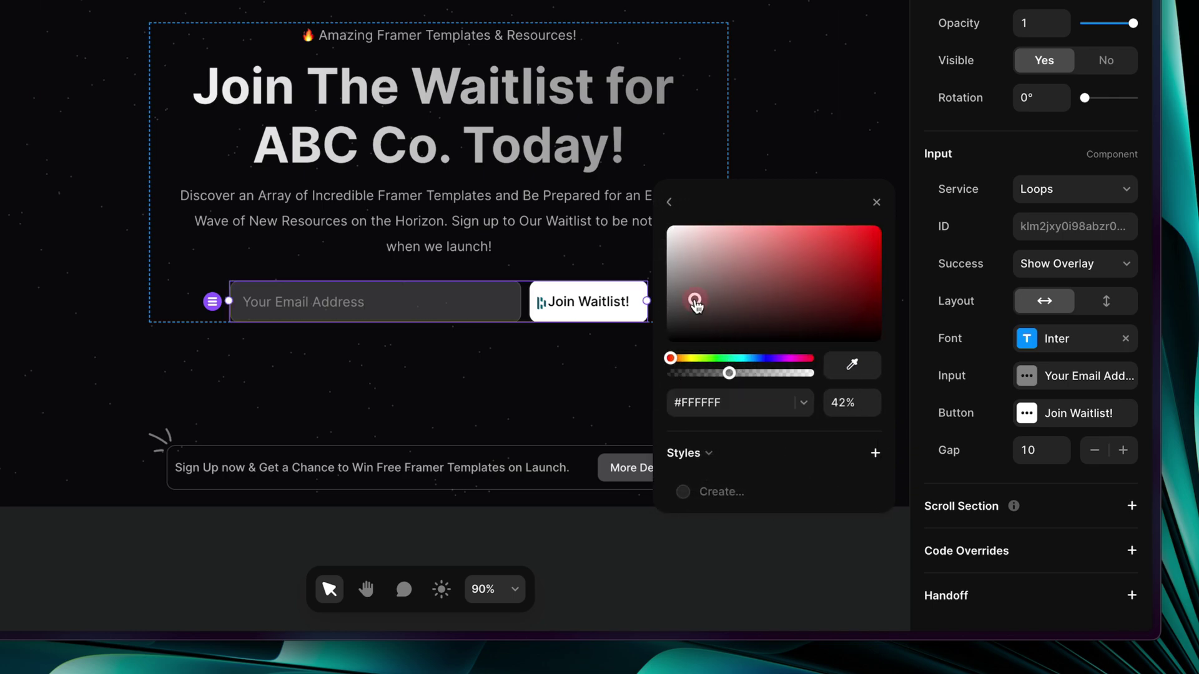
{"action": "left_click_drag", "start_coordinate": [696, 302], "coordinate": [658, 195]}
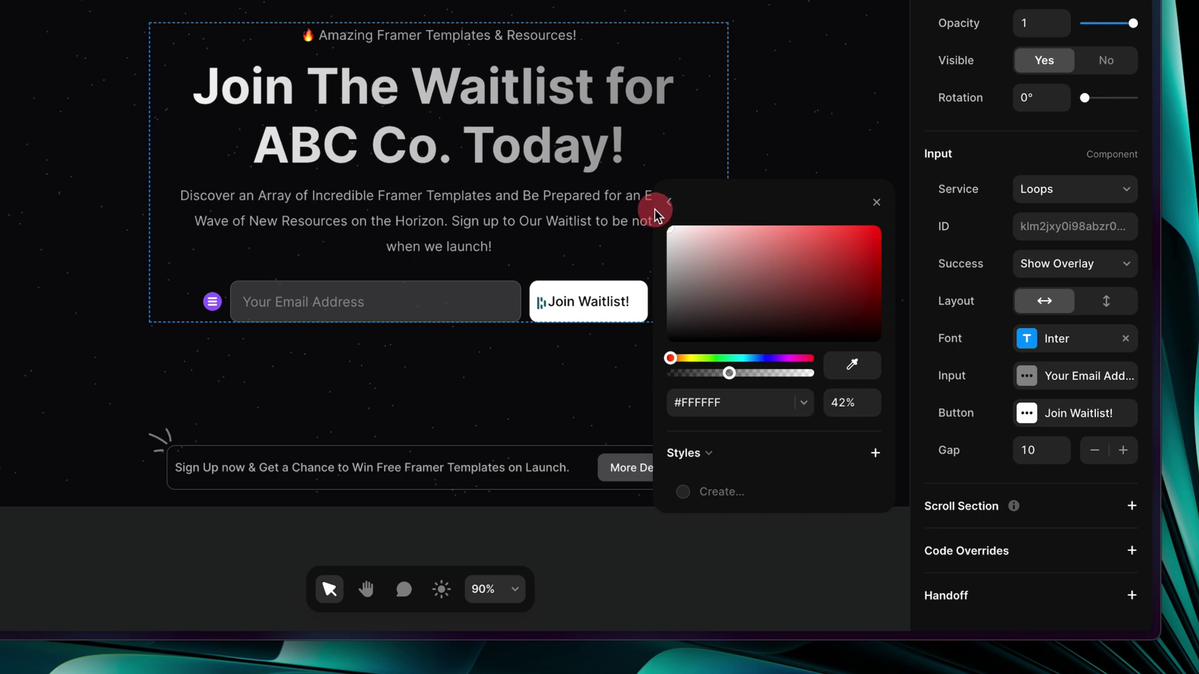
{"action": "left_click", "coordinate": [670, 198]}
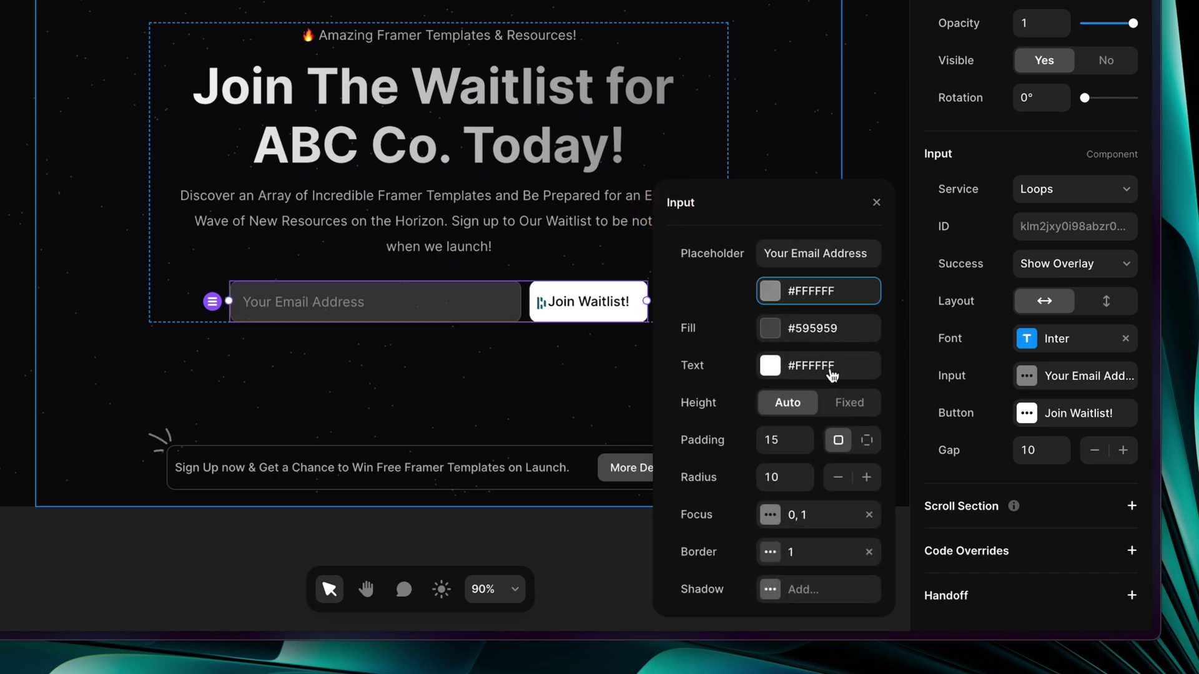
{"action": "left_click", "coordinate": [773, 331]}
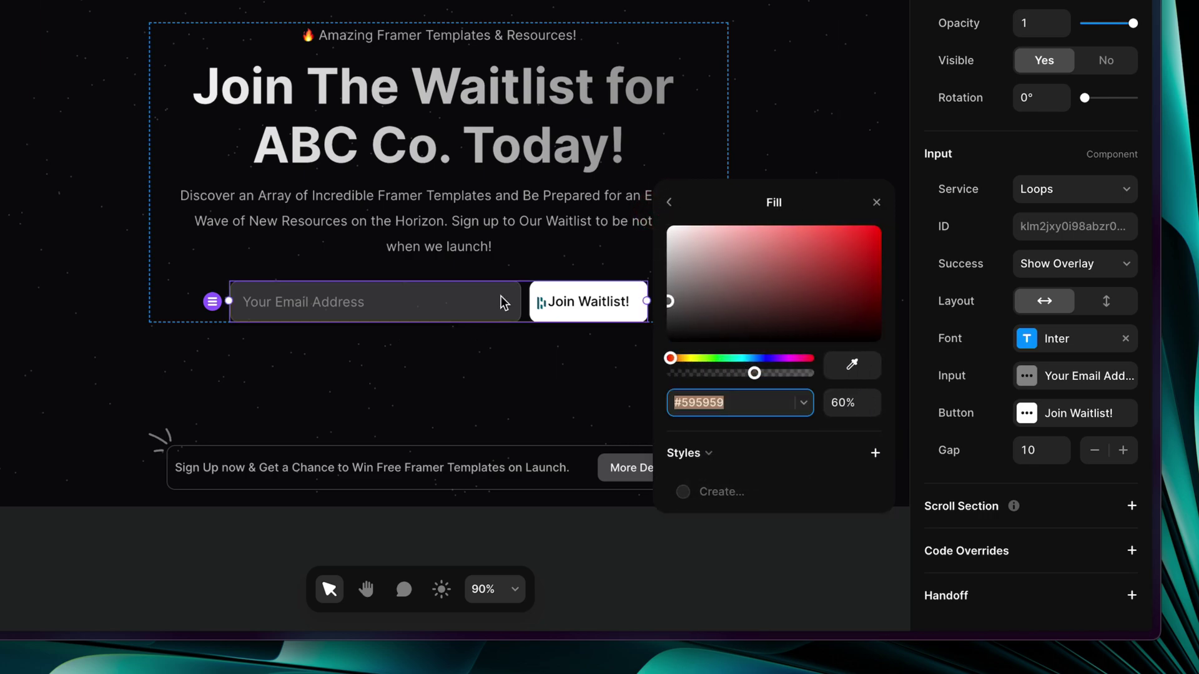
{"action": "left_click_drag", "start_coordinate": [670, 302], "coordinate": [591, 356]}
{"action": "left_click", "coordinate": [574, 373]}
{"action": "key", "text": "super+z"}
{"action": "key", "text": "super+z"}
{"action": "key", "text": "super+z"}
{"action": "key", "text": "super+z"}
{"action": "key", "text": "super+z"}
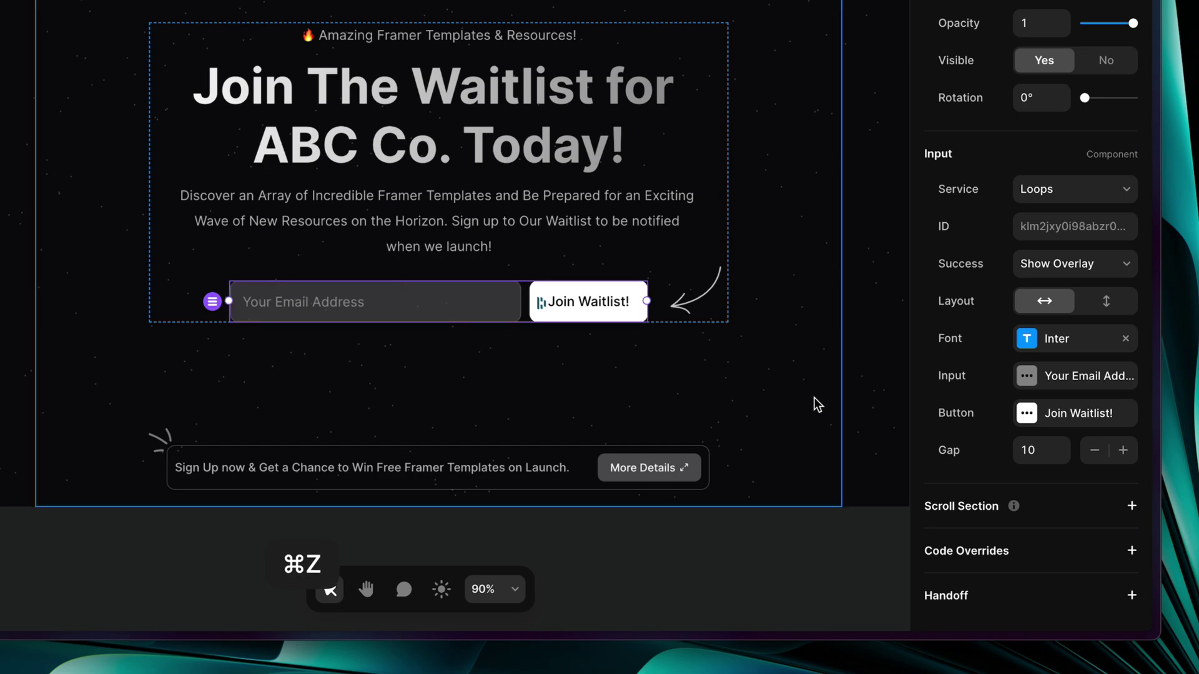
{"action": "key", "text": "super+shift+z"}
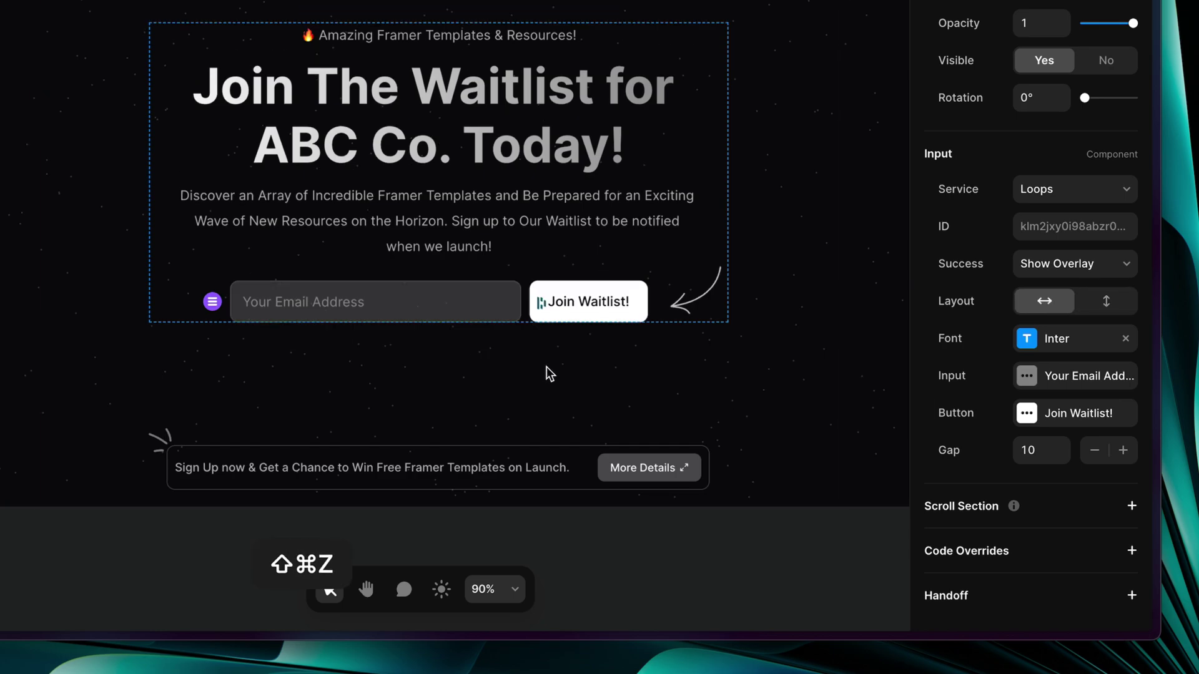
Change the submit button label to 'Sign Up Today!'
{"action": "left_click", "coordinate": [1057, 412]}
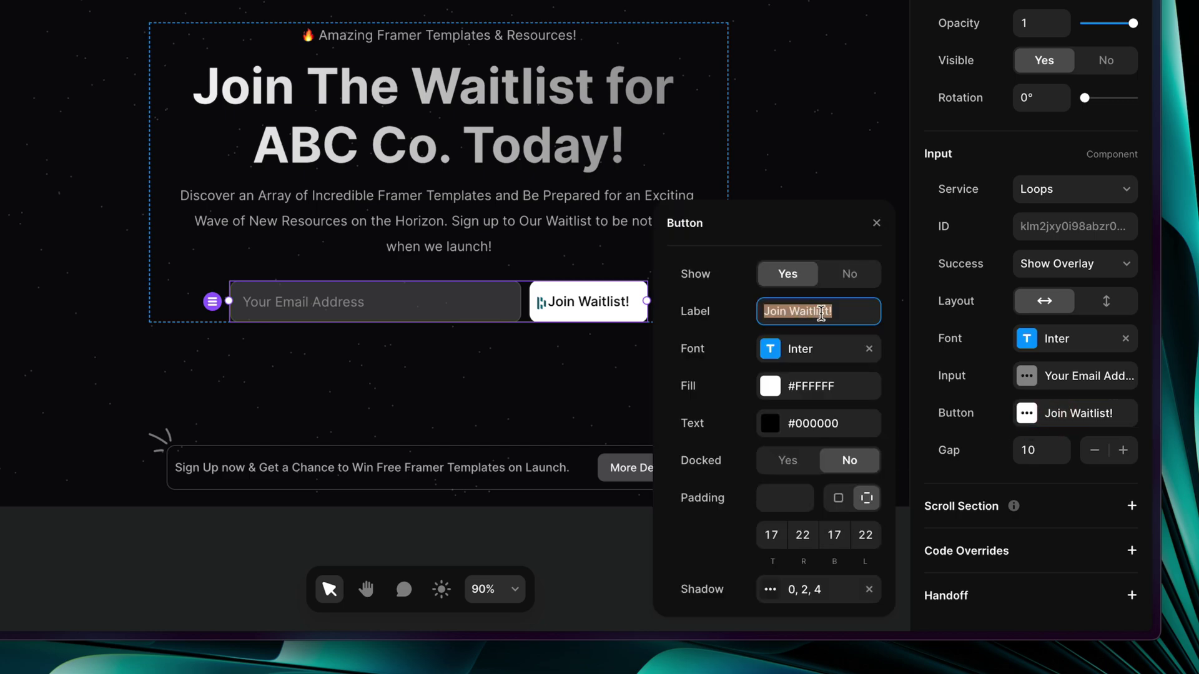
{"action": "type", "text": "Sign Upt"}
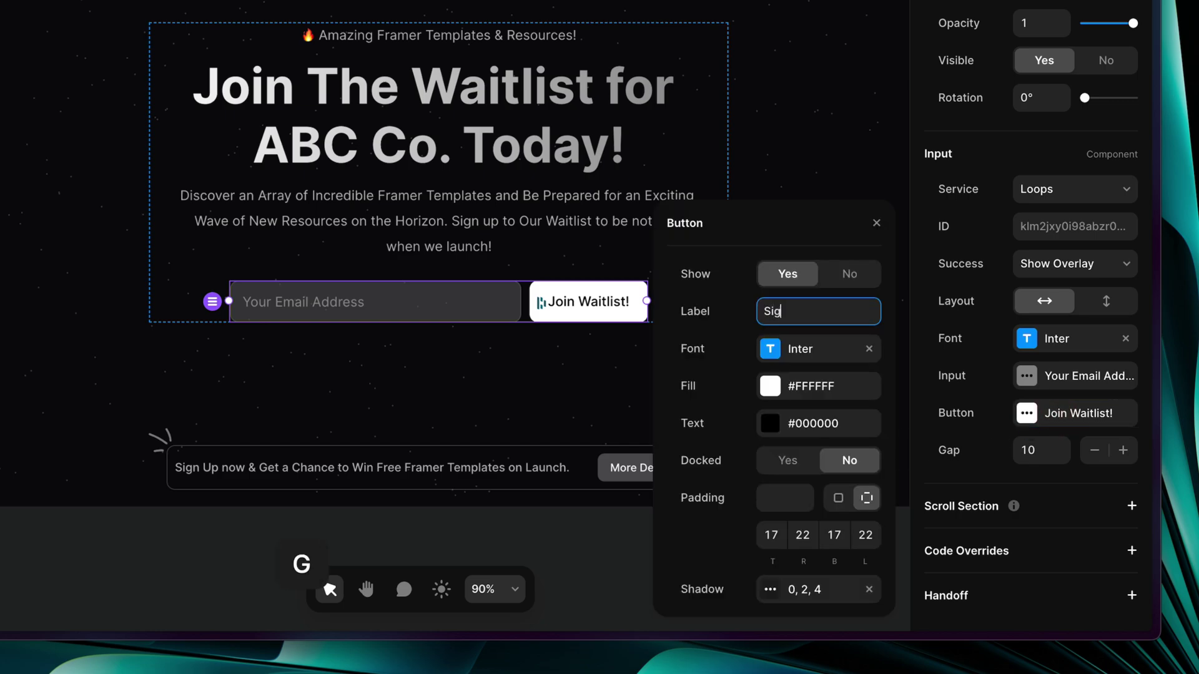
{"action": "key", "text": "BackSpace"}
{"action": "key", "text": "BackSpace"}
{"action": "type", "text": "Today!"}
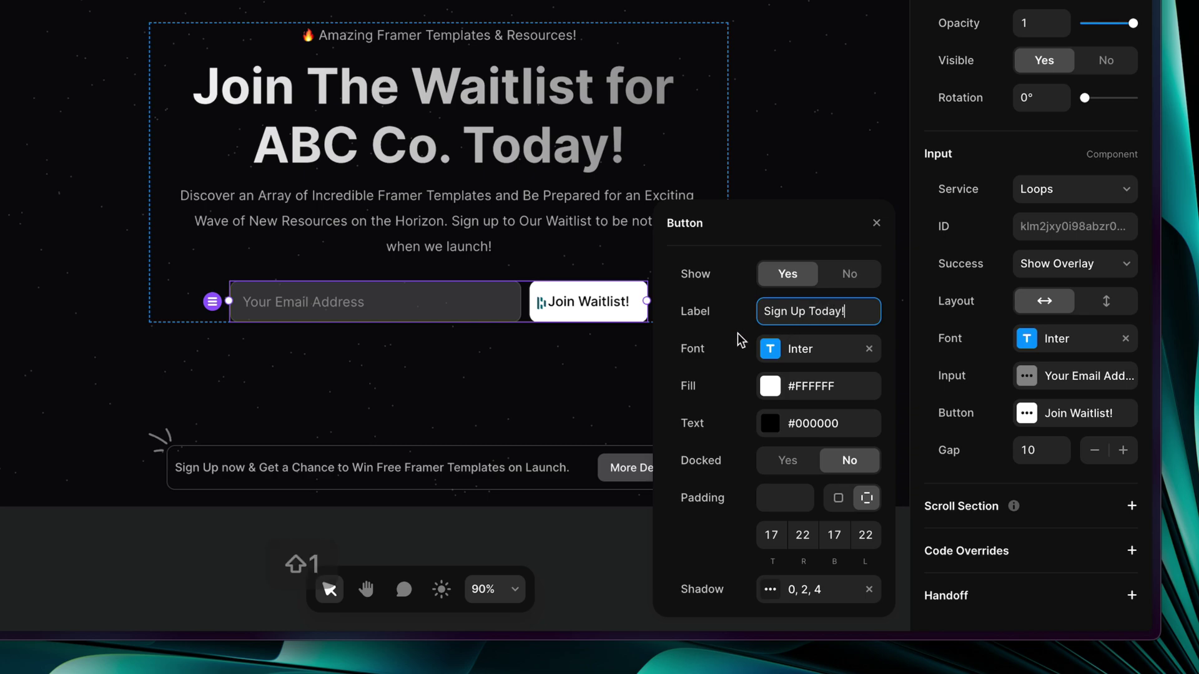
{"action": "left_click", "coordinate": [741, 340]}
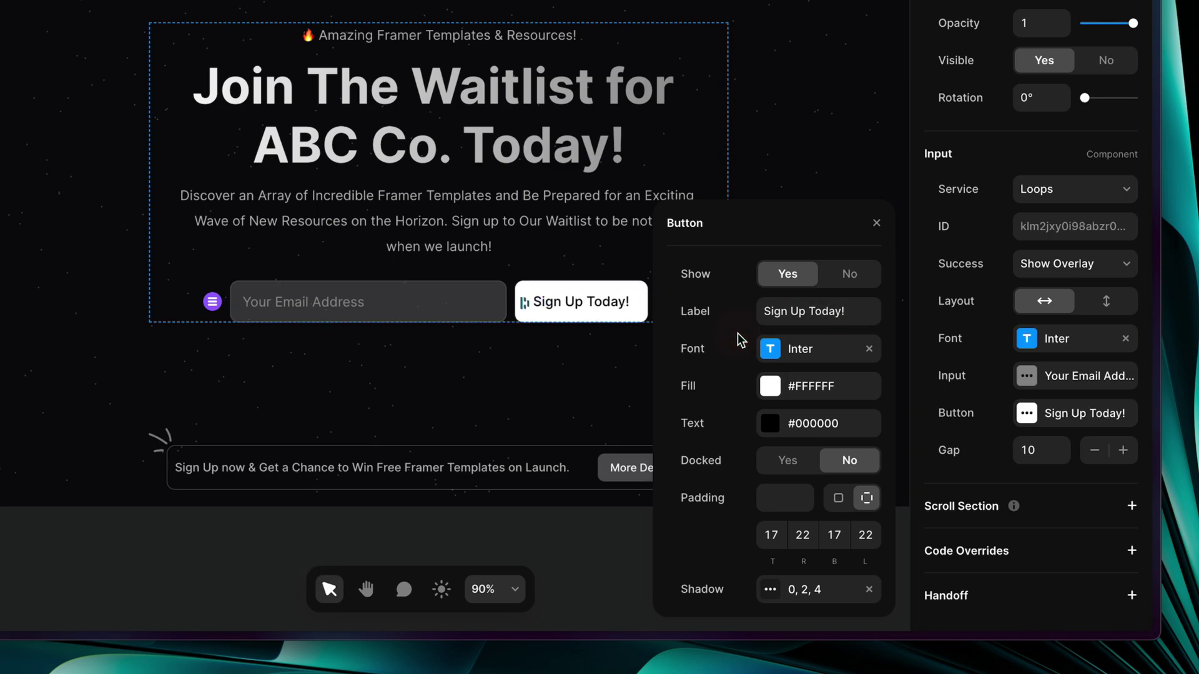
Try button visibility, font and colour options, keeping a white fill and black text
{"action": "left_click", "coordinate": [849, 280]}
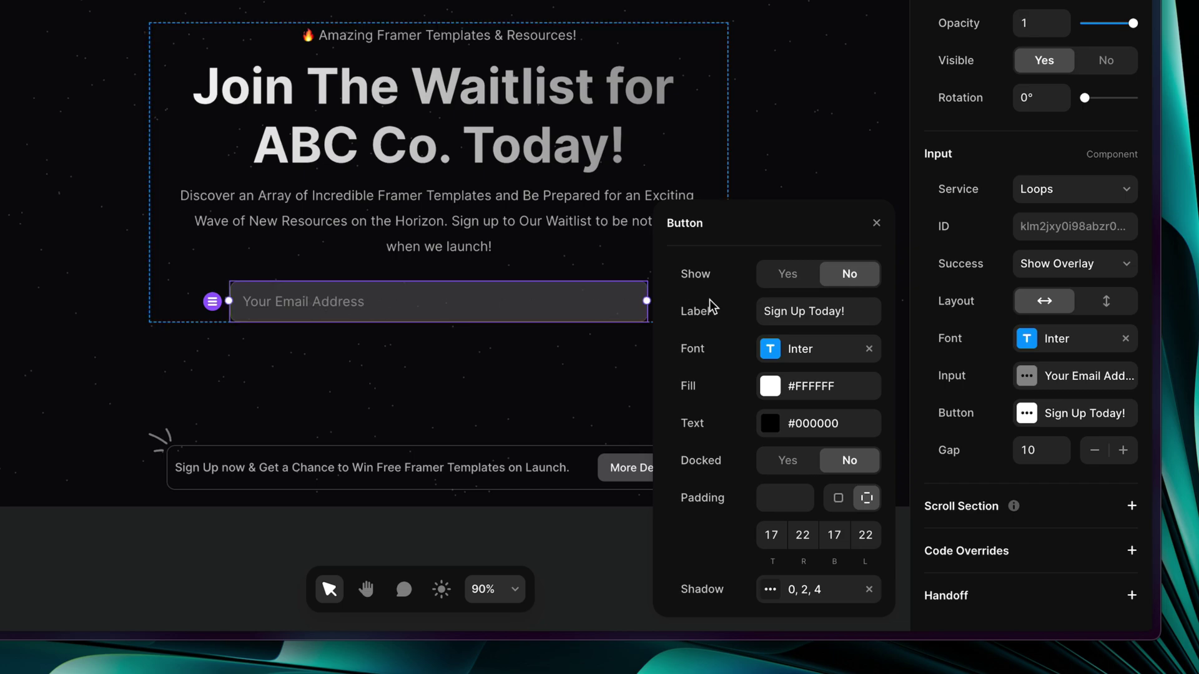
{"action": "left_click", "coordinate": [776, 281]}
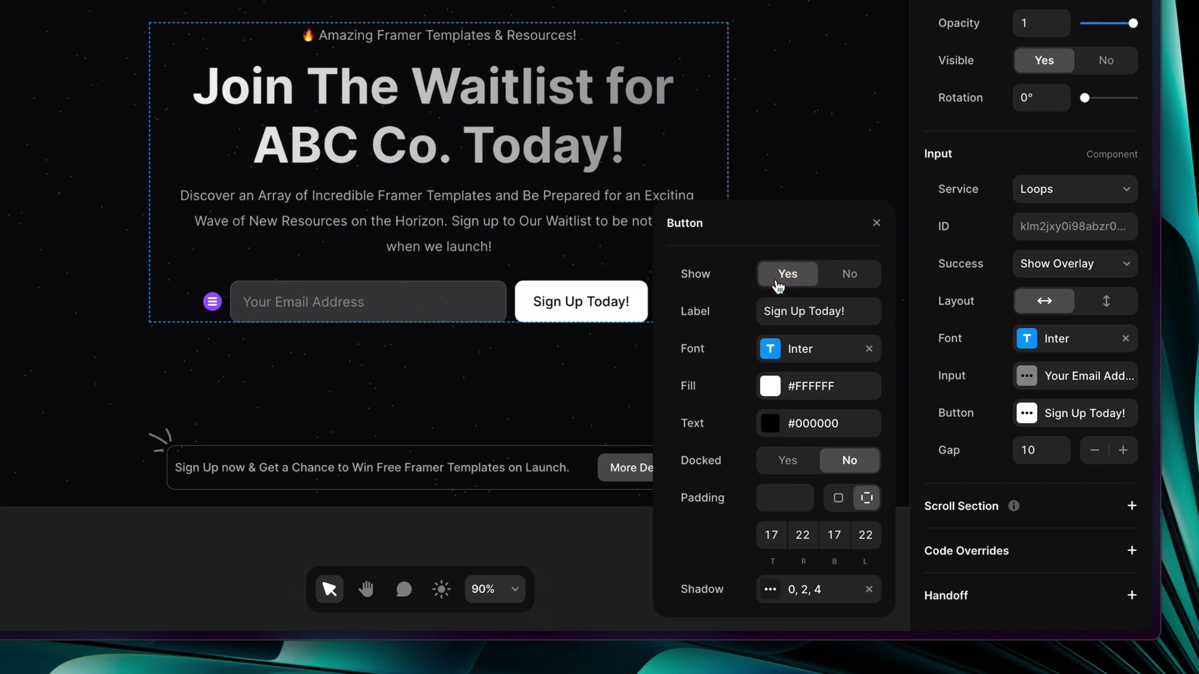
{"action": "left_click", "coordinate": [786, 353]}
{"action": "left_click", "coordinate": [665, 224]}
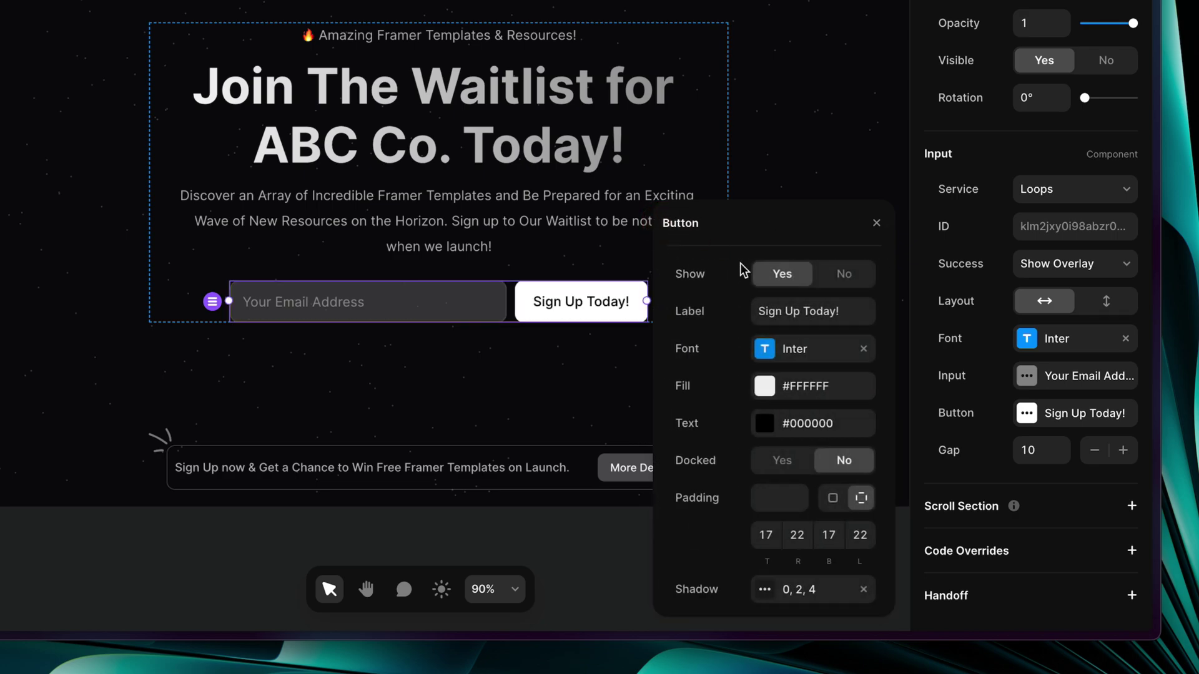
{"action": "left_click", "coordinate": [759, 386]}
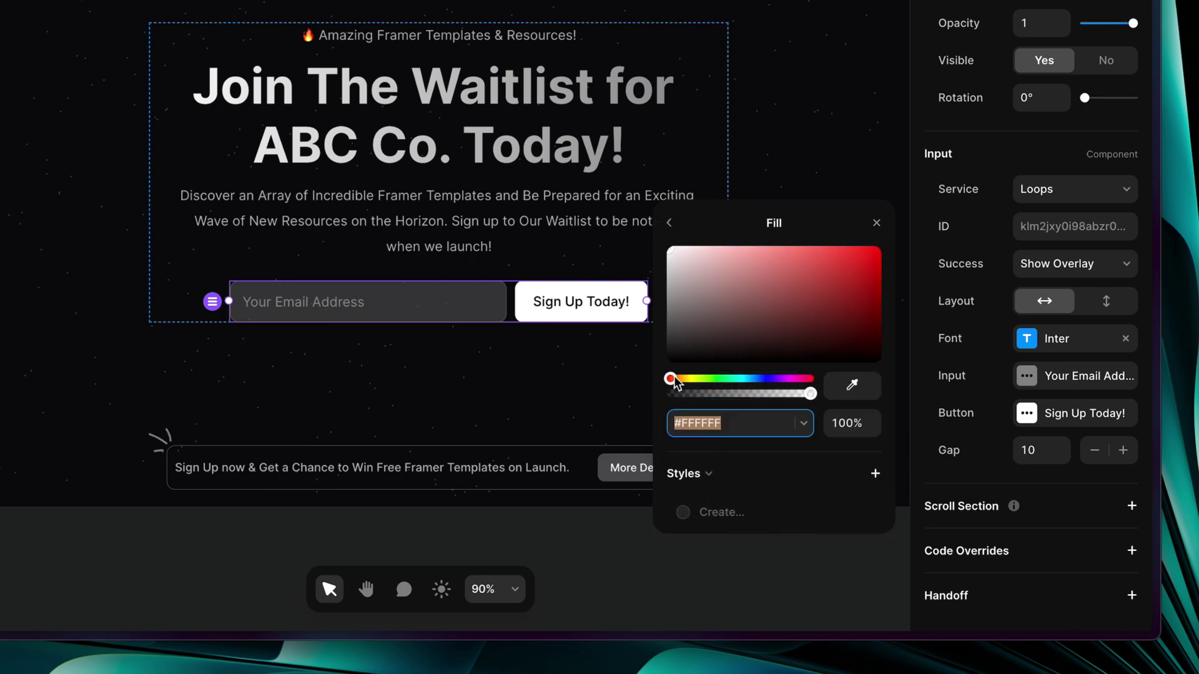
{"action": "left_click_drag", "start_coordinate": [686, 345], "coordinate": [641, 219]}
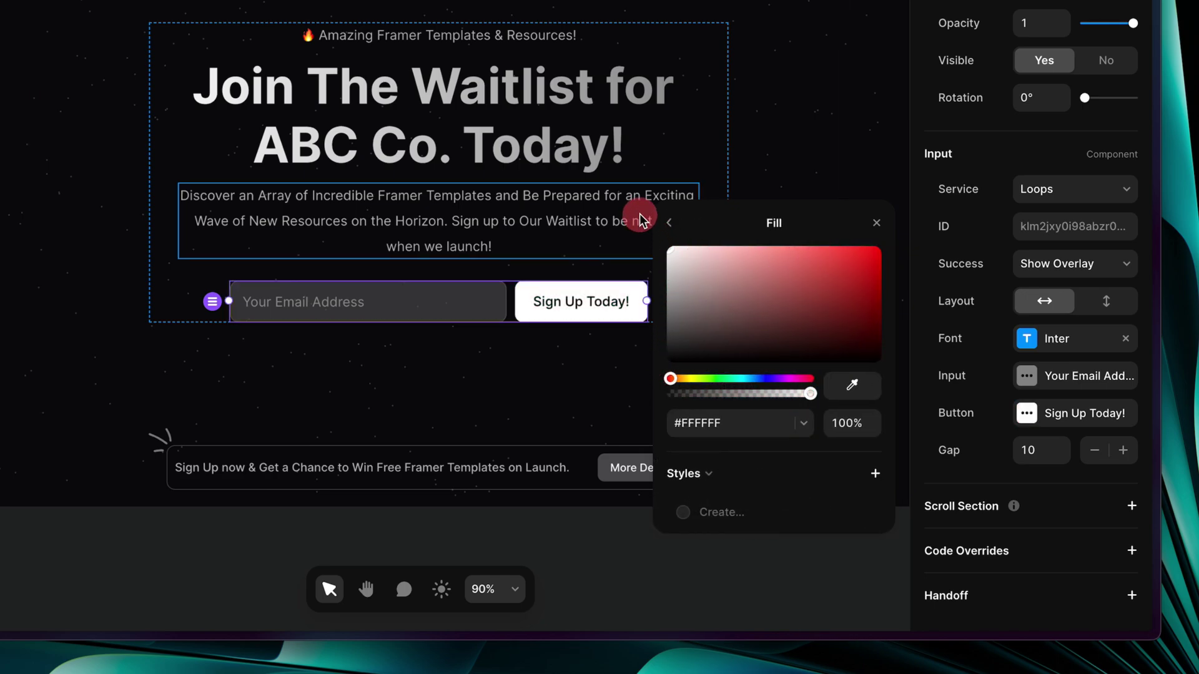
{"action": "left_click", "coordinate": [669, 223]}
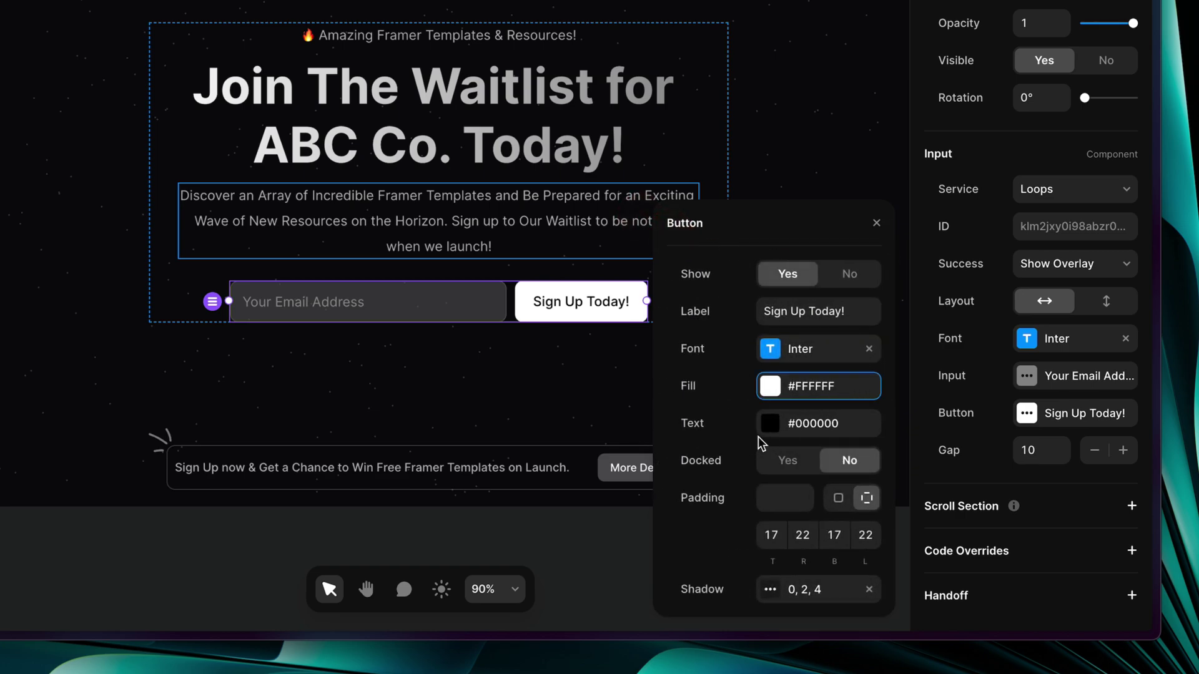
{"action": "left_click", "coordinate": [774, 424]}
{"action": "left_click_drag", "start_coordinate": [747, 295], "coordinate": [876, 253]}
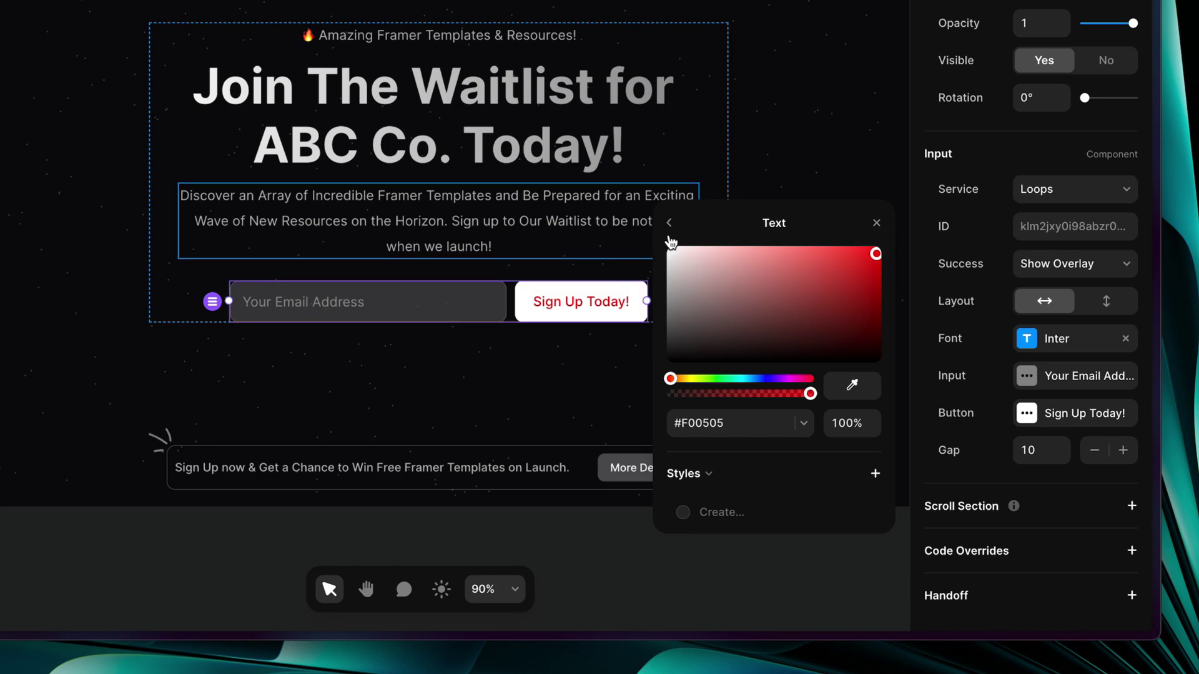
{"action": "left_click_drag", "start_coordinate": [729, 291], "coordinate": [610, 414]}
{"action": "left_click", "coordinate": [669, 223]}
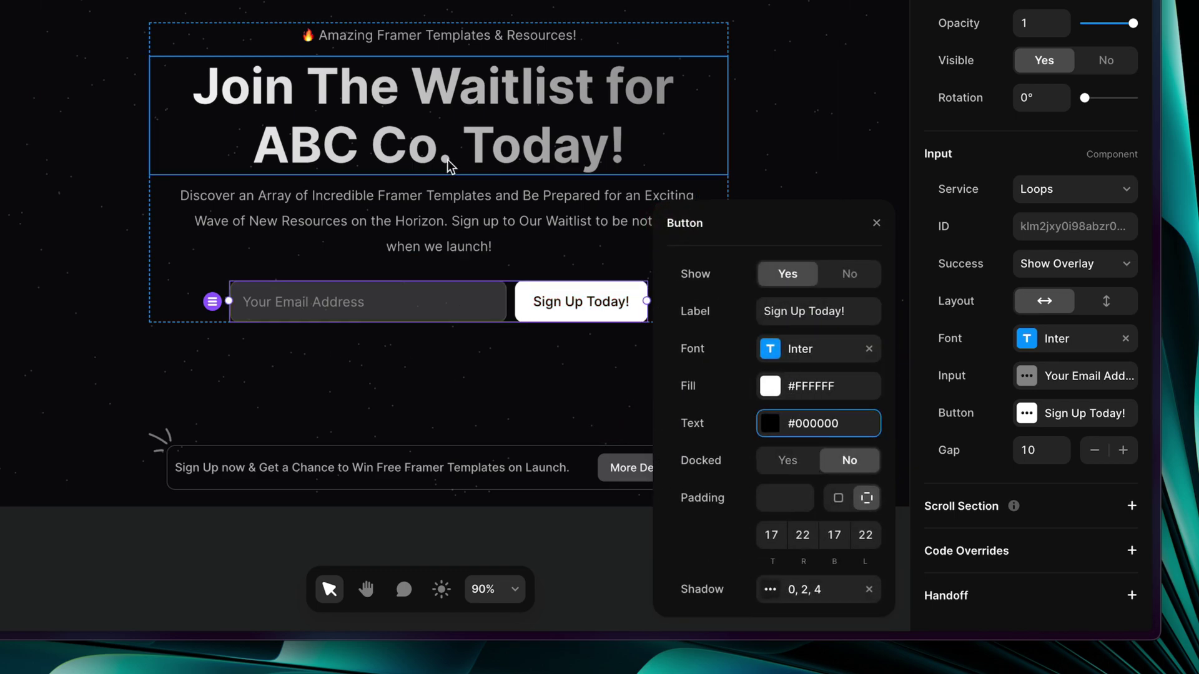
Dock the button inside the email field with a 4 inset and widen it to 160
{"action": "left_click", "coordinate": [788, 460]}
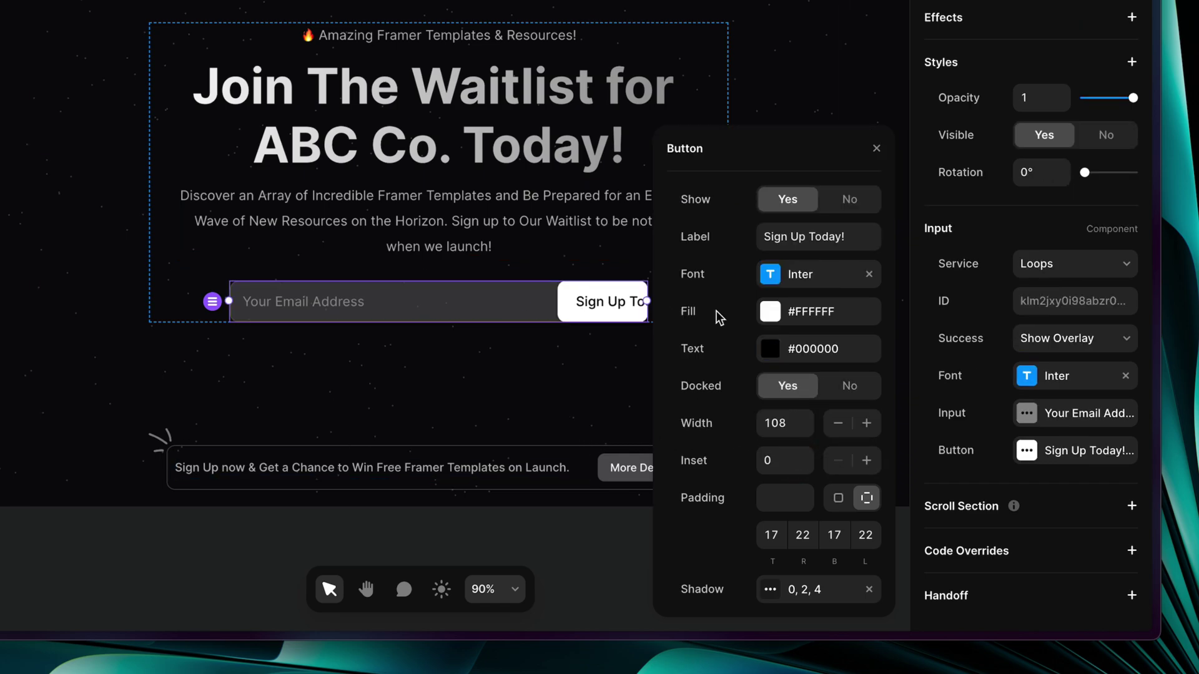
{"action": "scroll", "coordinate": [585, 304], "scroll_direction": "right", "scroll_amount": 3}
{"action": "scroll", "coordinate": [585, 304], "scroll_direction": "down", "scroll_amount": 1}
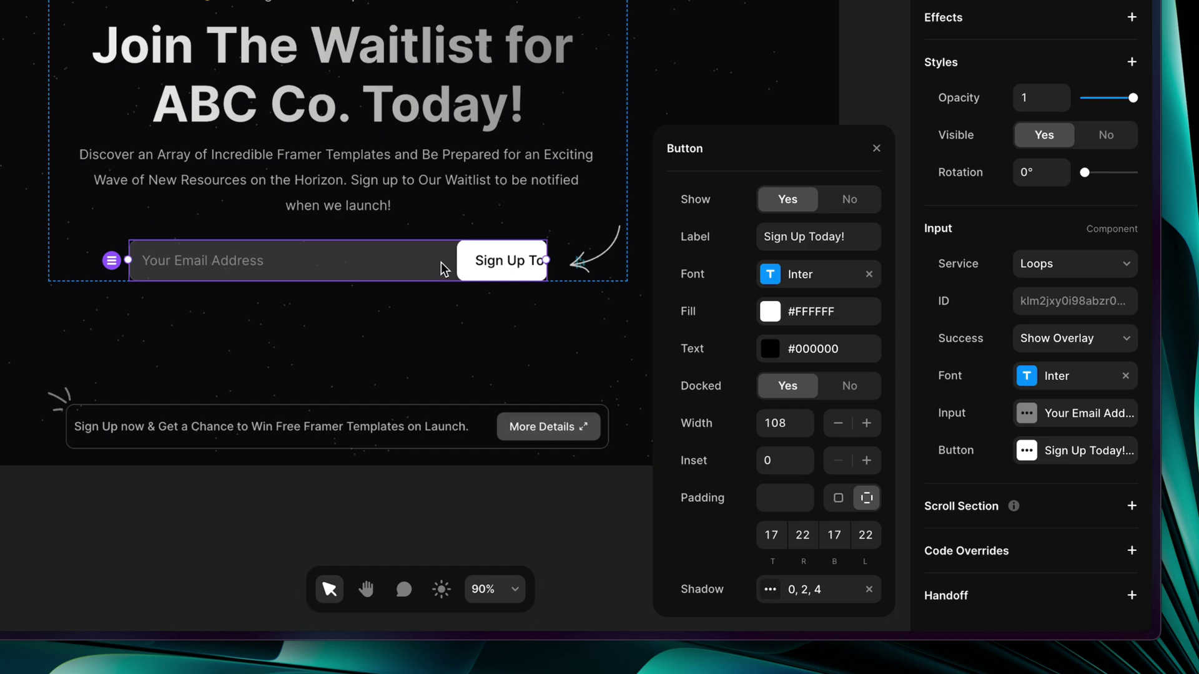
{"action": "left_click", "coordinate": [849, 385]}
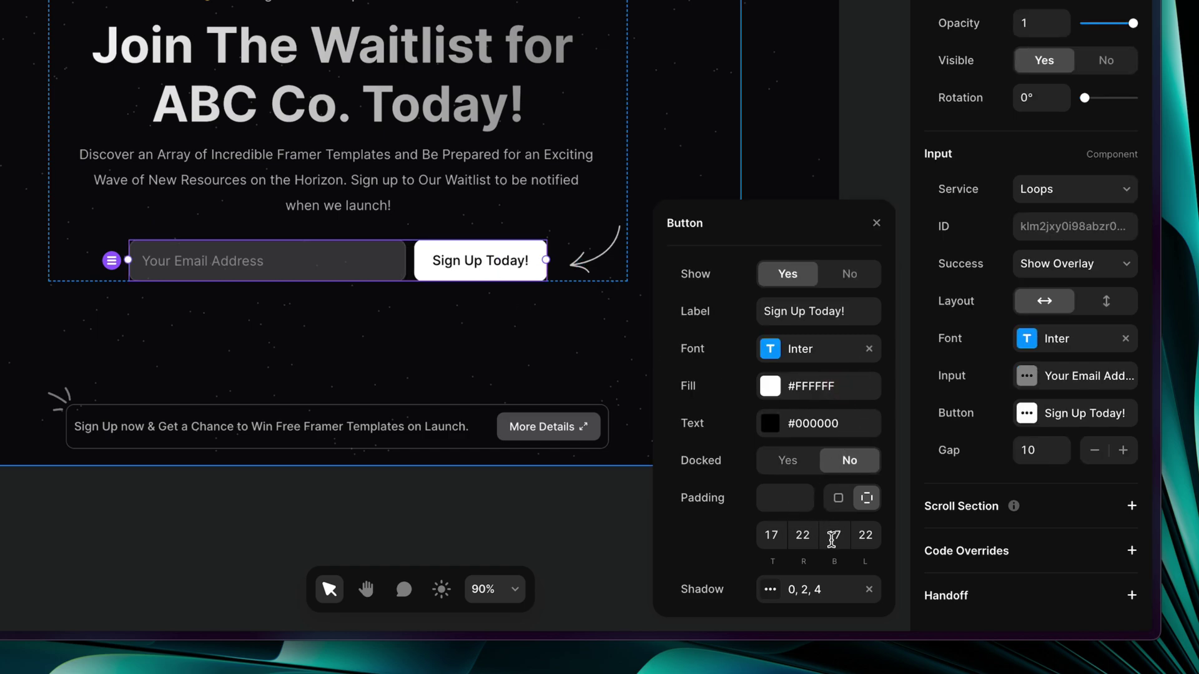
{"action": "left_click", "coordinate": [786, 460]}
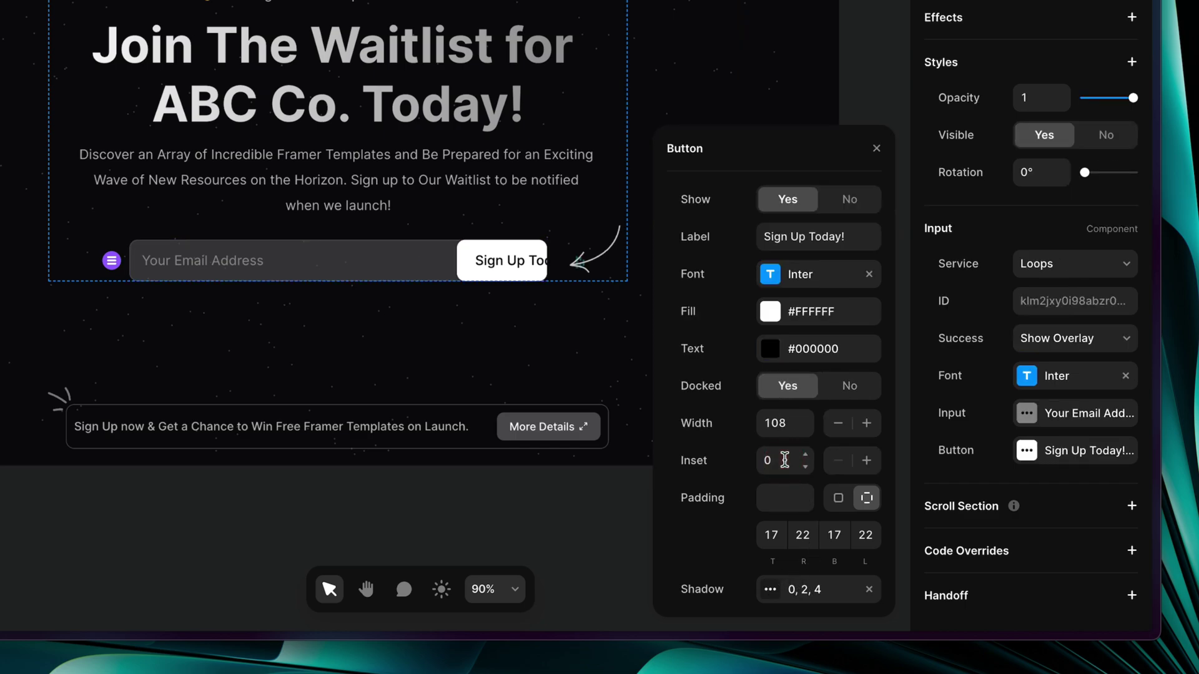
{"action": "left_click_drag", "start_coordinate": [808, 460], "coordinate": [805, 459]}
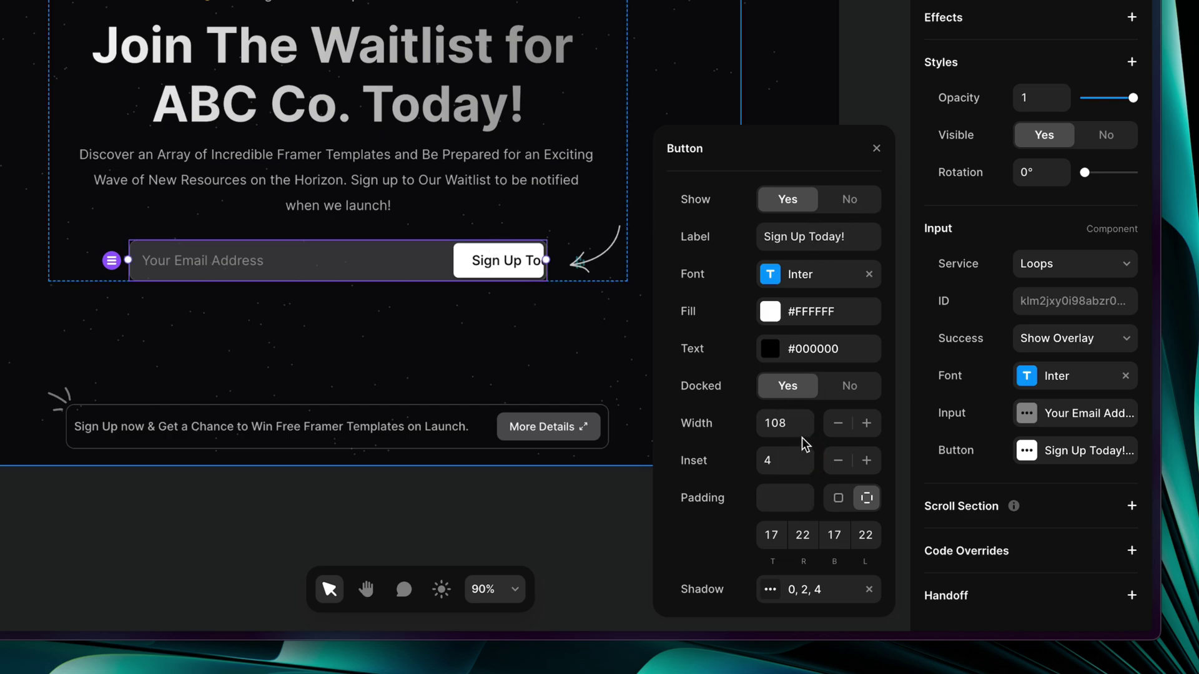
{"action": "left_click_drag", "start_coordinate": [805, 442], "coordinate": [797, 383]}
{"action": "left_click", "coordinate": [521, 304]}
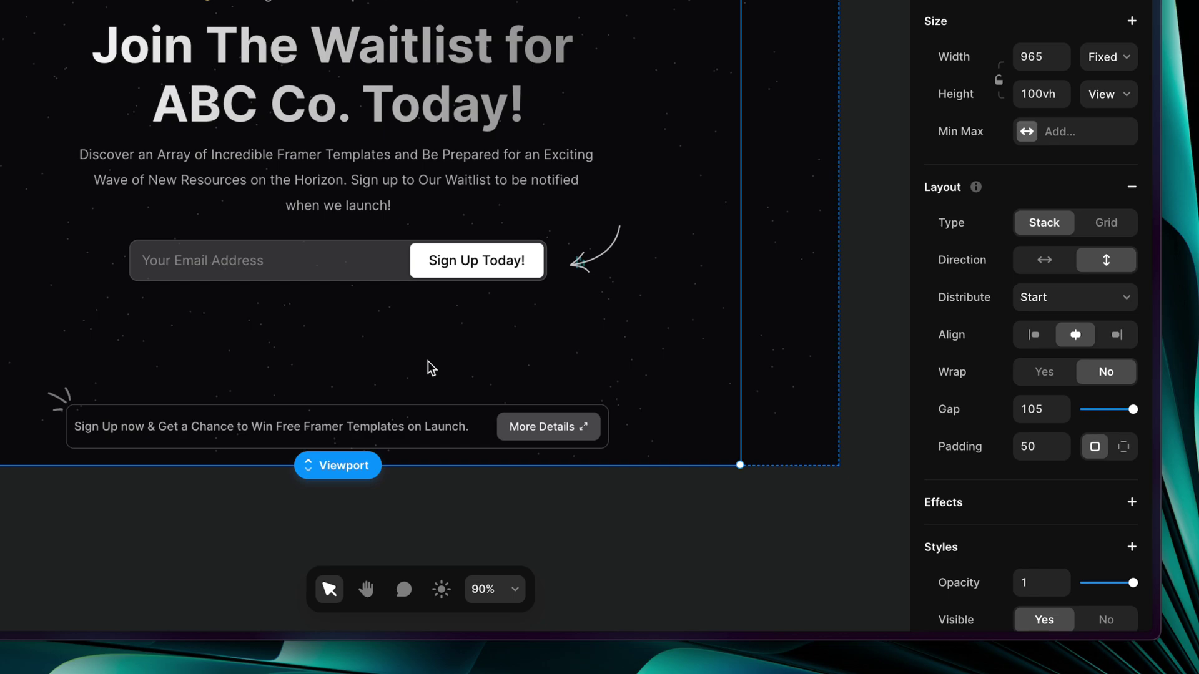
Undo the docking so the sign-up button sits beside the email field again
{"action": "key", "text": "super+z"}
{"action": "key", "text": "super+z"}
{"action": "key", "text": "super+z"}
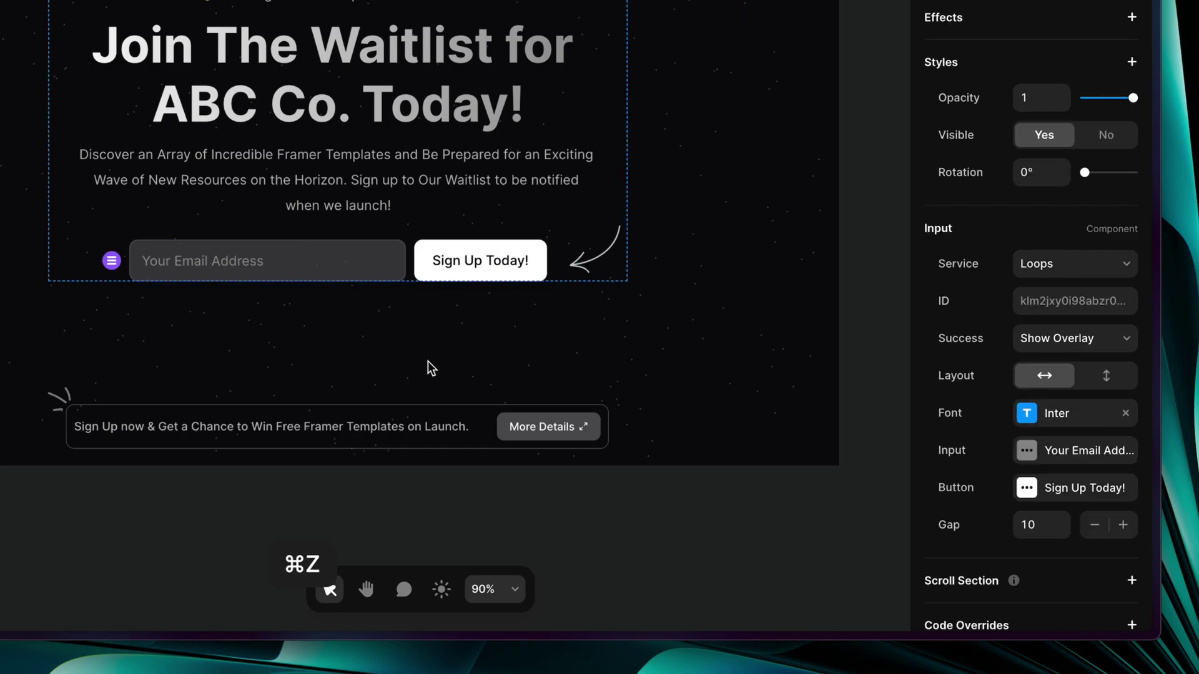
{"action": "left_click", "coordinate": [501, 551]}
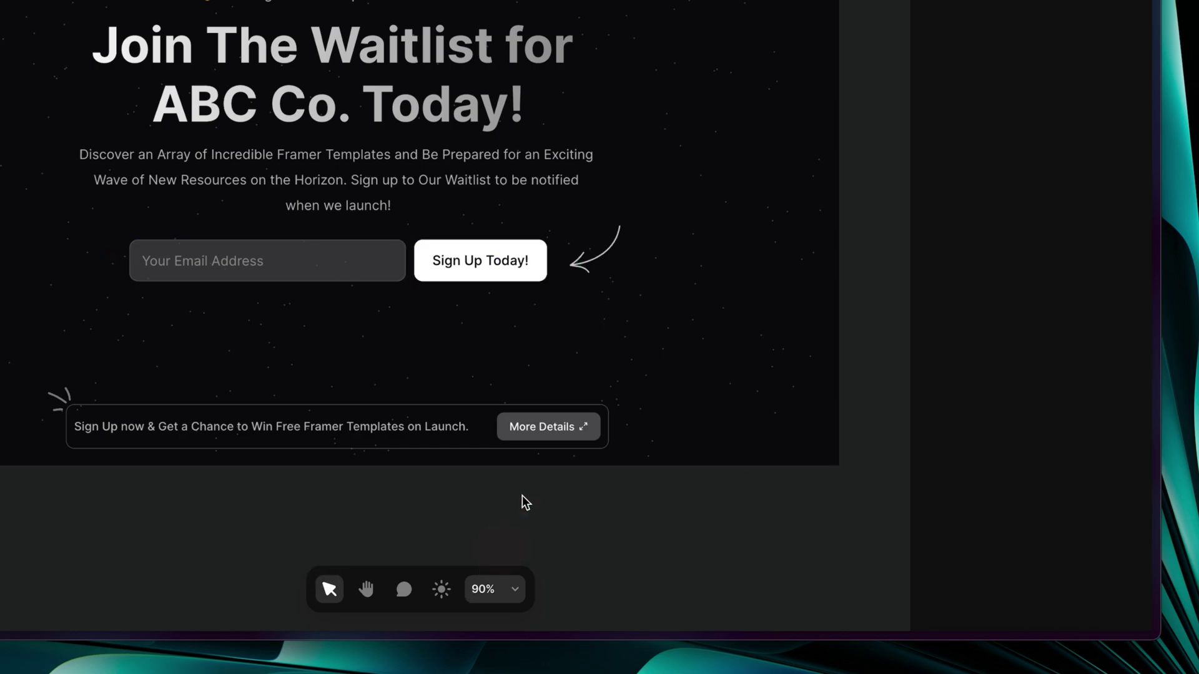
{"action": "scroll", "coordinate": [443, 337], "scroll_direction": "up", "scroll_amount": 3}
{"action": "scroll", "coordinate": [444, 337], "scroll_direction": "left", "scroll_amount": 1}
{"action": "scroll", "coordinate": [442, 339], "scroll_direction": "down", "scroll_amount": 5}
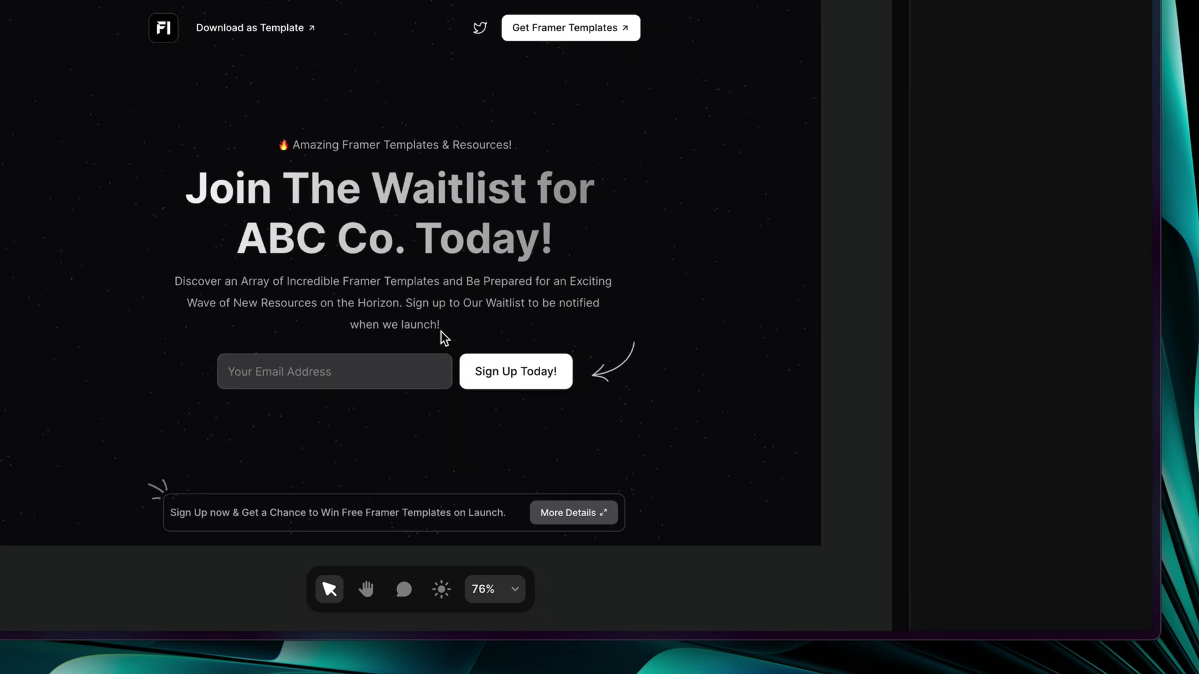
{"action": "scroll", "coordinate": [690, 446], "scroll_direction": "up", "scroll_amount": 2}
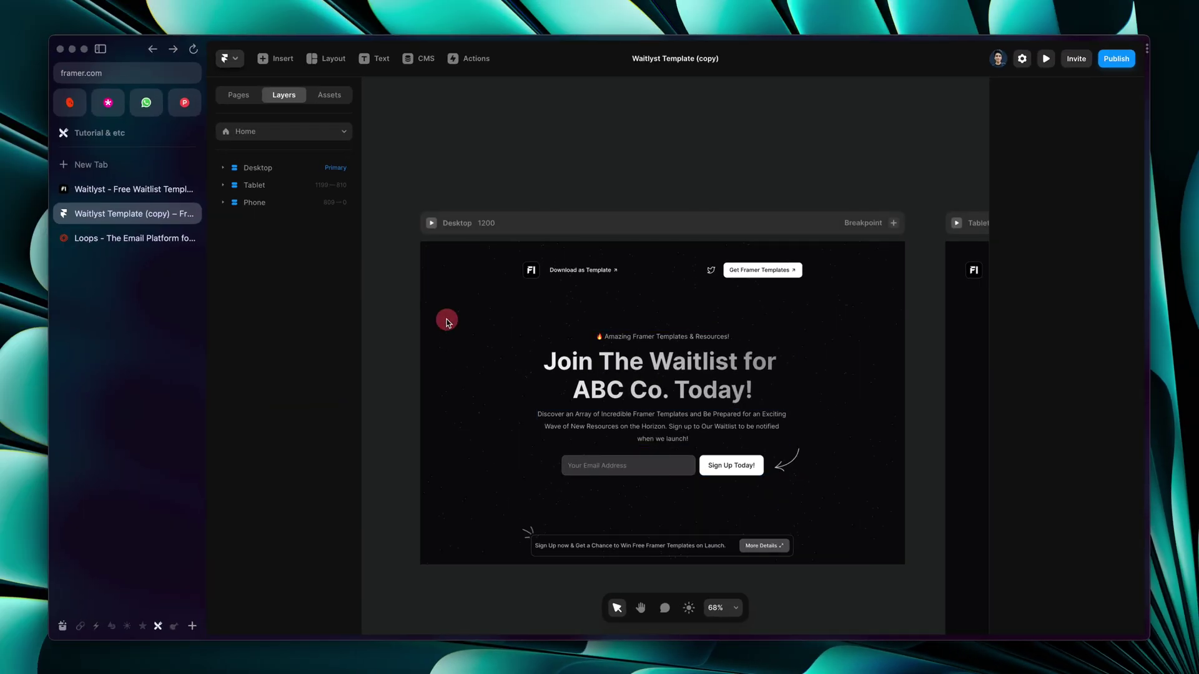
Select the Particles background layer under Desktop and review its particle settings
{"action": "left_click", "coordinate": [668, 414]}
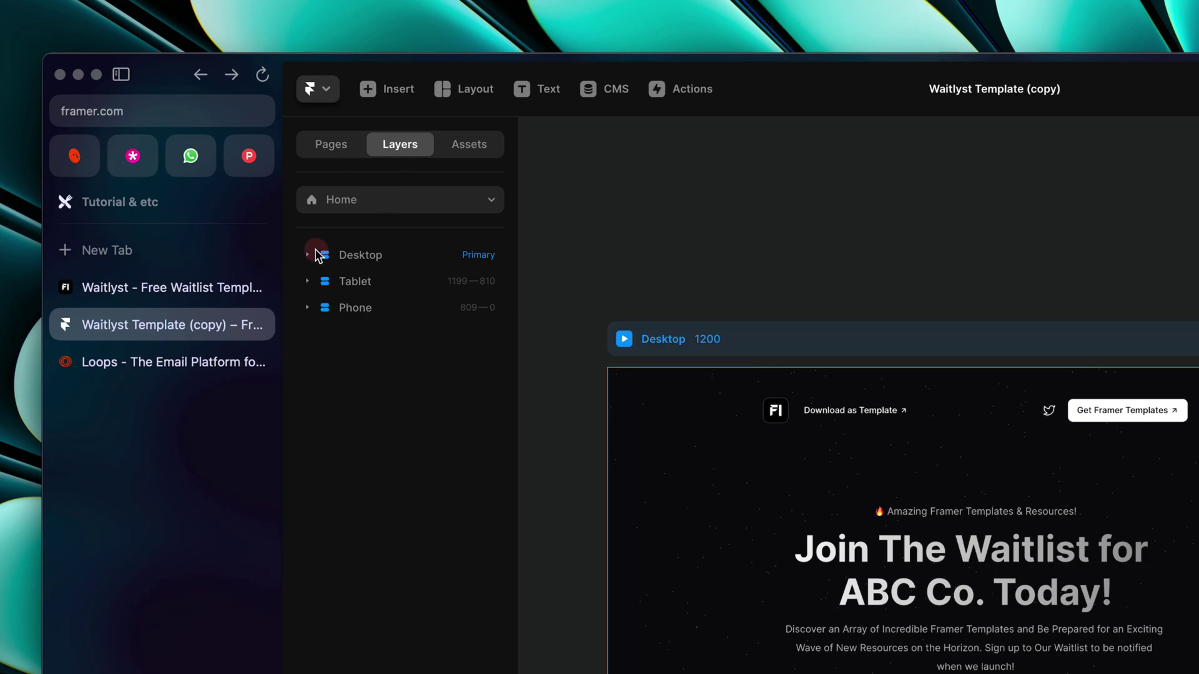
{"action": "left_click", "coordinate": [361, 263]}
{"action": "left_click", "coordinate": [393, 495]}
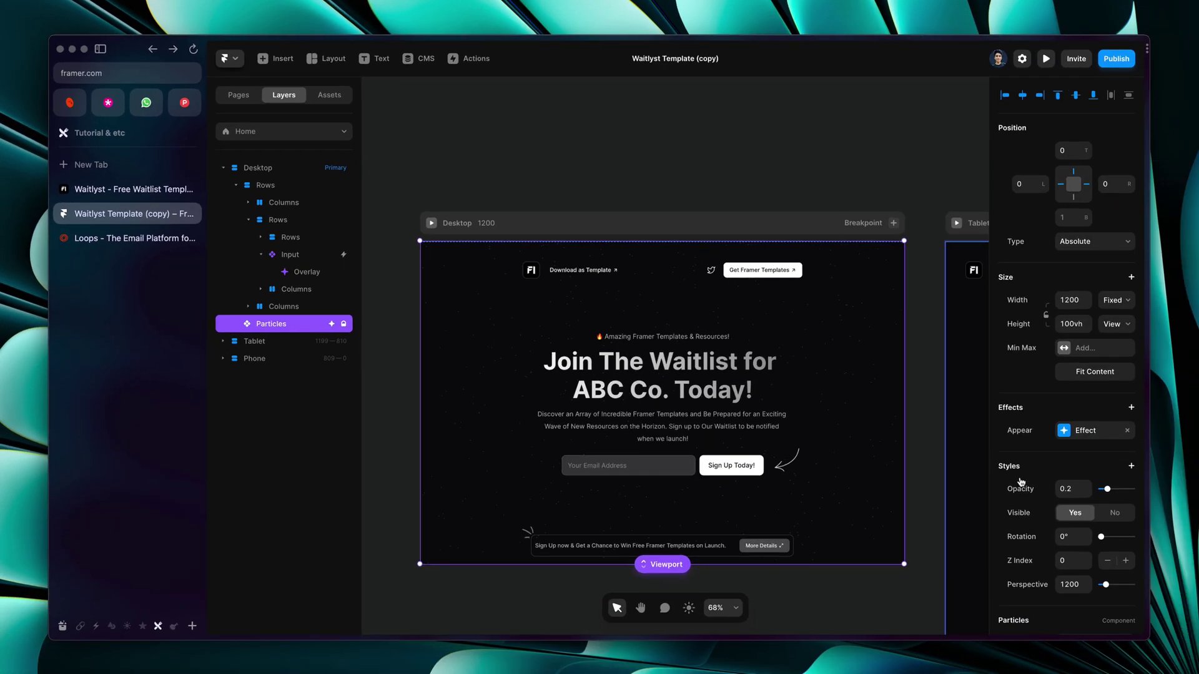
{"action": "scroll", "coordinate": [1067, 495], "scroll_direction": "down", "scroll_amount": 5}
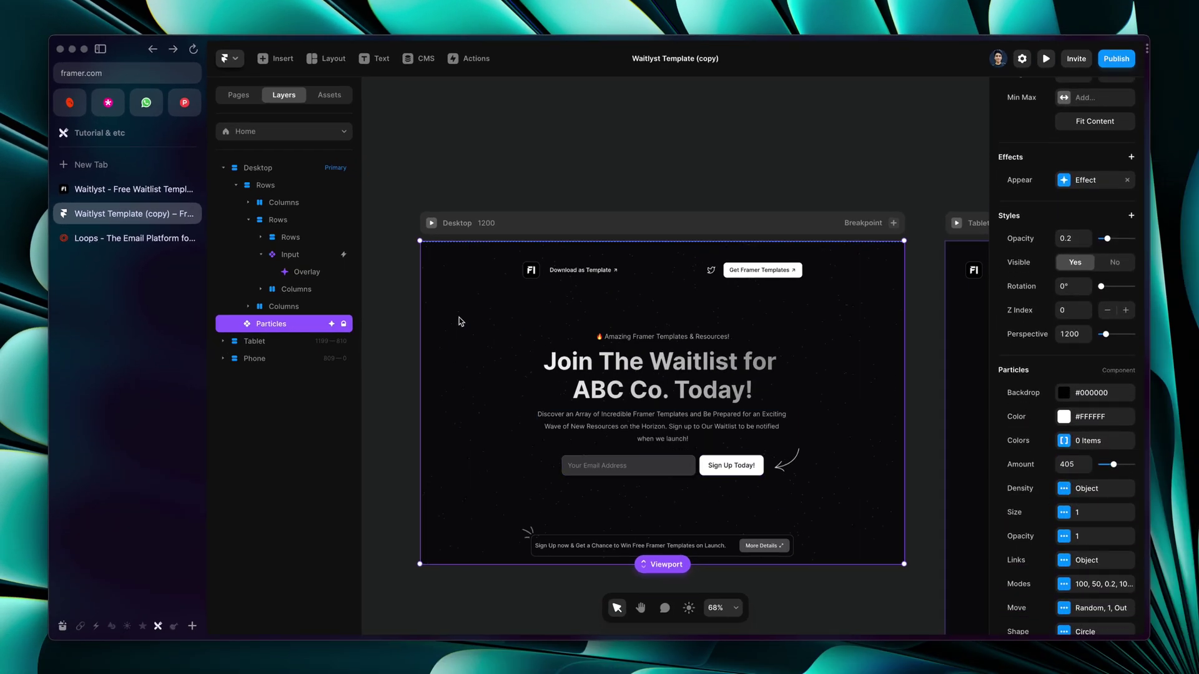
{"action": "scroll", "coordinate": [1105, 505], "scroll_direction": "down", "scroll_amount": 3}
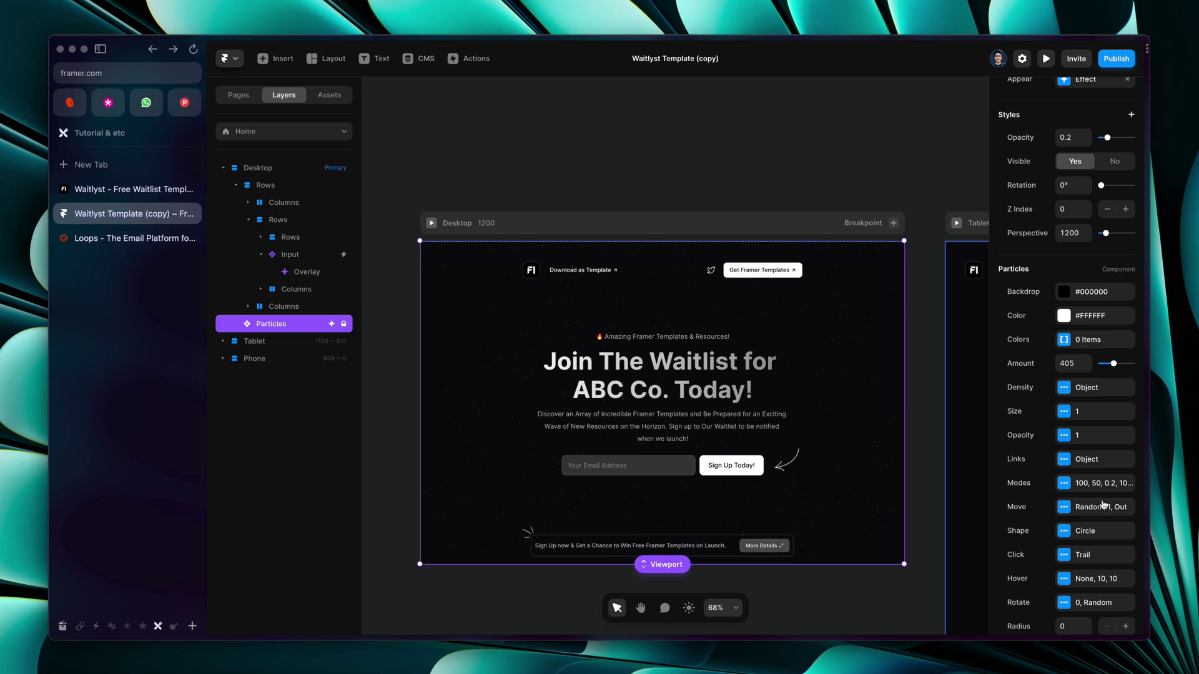
{"action": "scroll", "coordinate": [1068, 385], "scroll_direction": "down", "scroll_amount": 2}
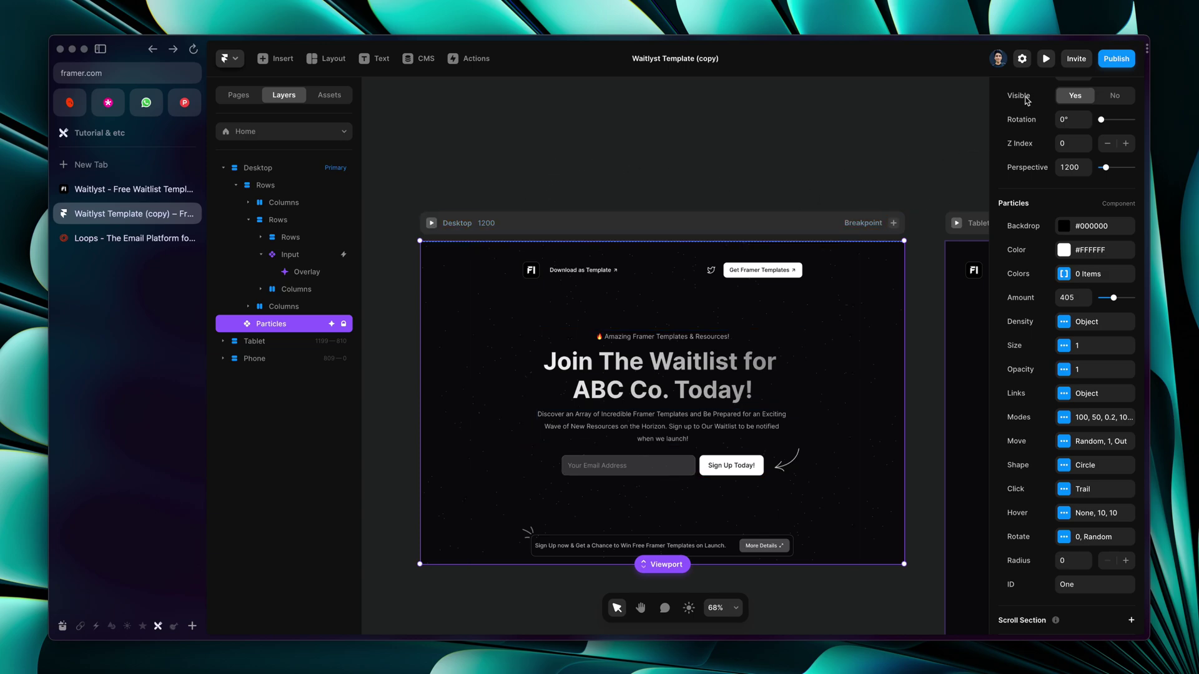
Preview the page widened to 1372 pixels, then return to the editor and deselect Particles
{"action": "left_click", "coordinate": [1046, 60]}
{"action": "left_click_drag", "start_coordinate": [1045, 332], "coordinate": [1094, 333]}
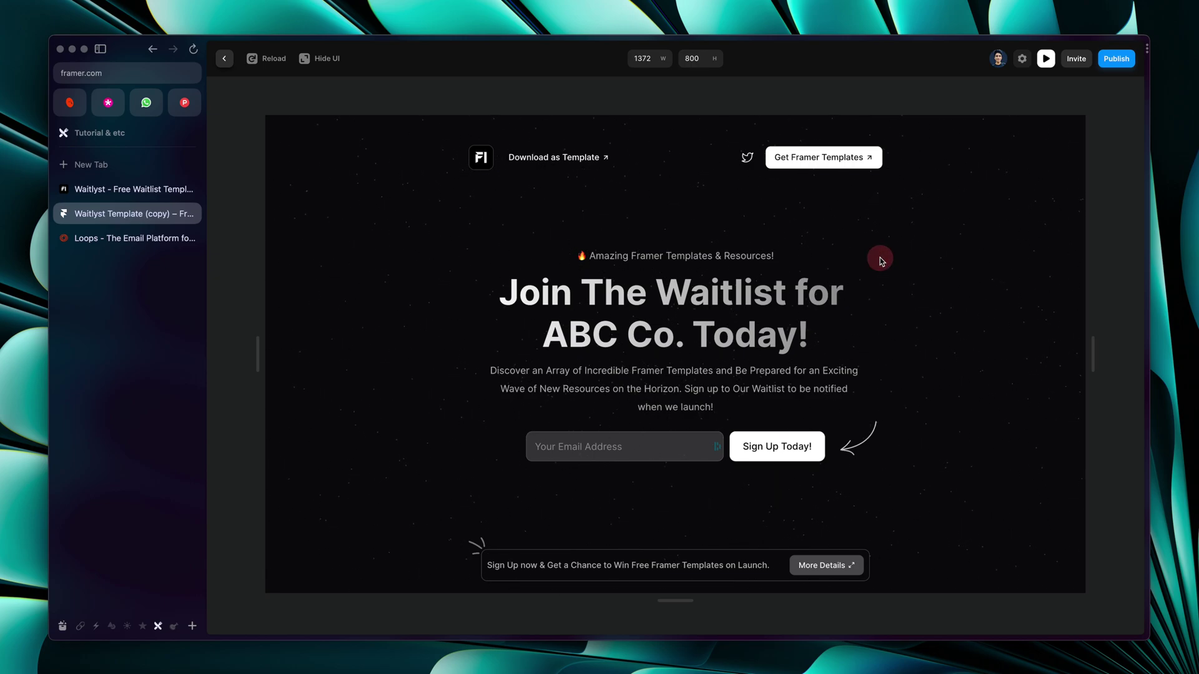
{"action": "left_click", "coordinate": [224, 58]}
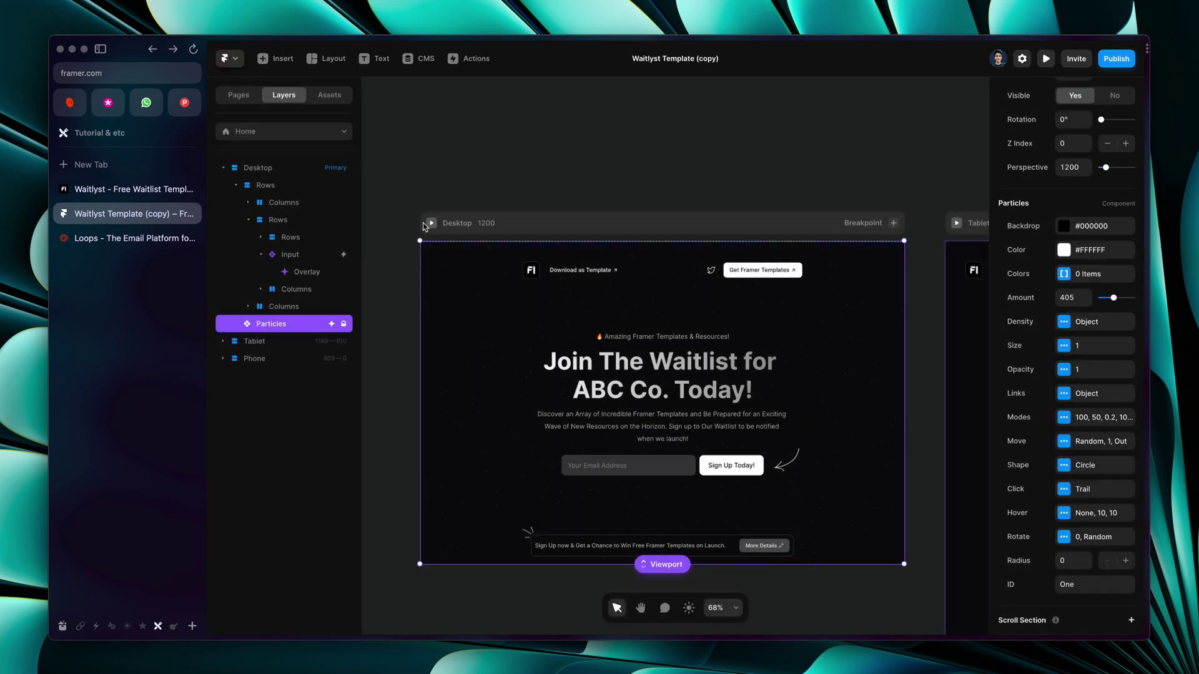
{"action": "left_click", "coordinate": [429, 179]}
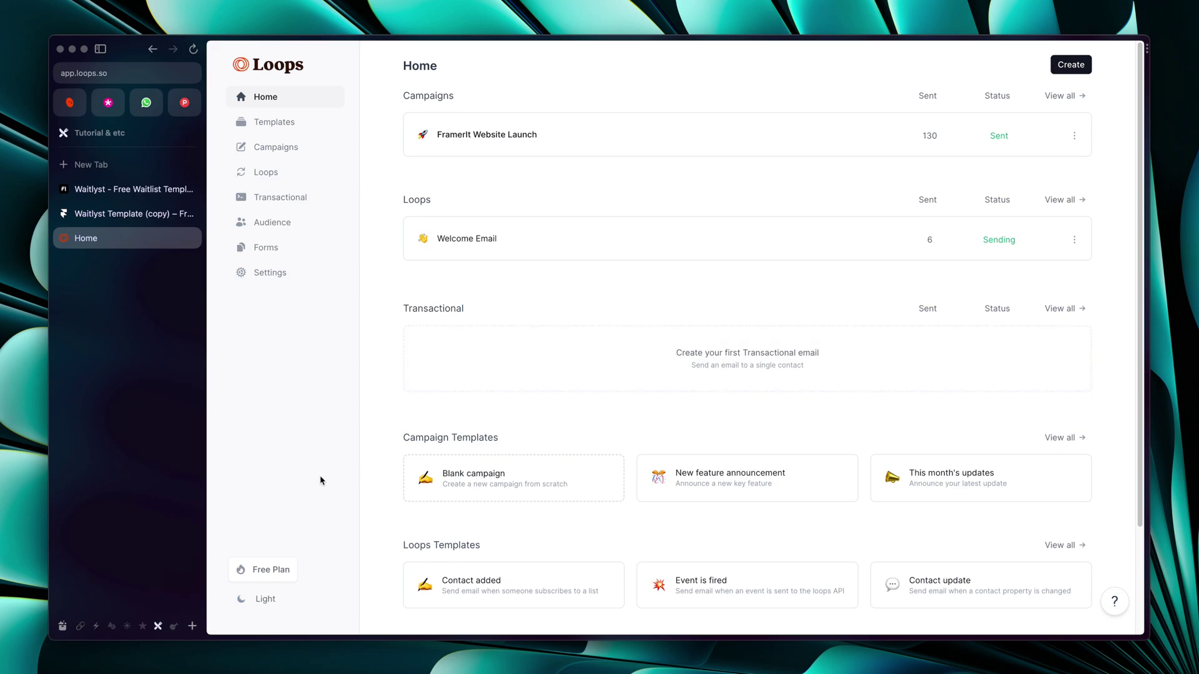
Review the Free Plan upgrade details, noting its 1,000 contact limit
{"action": "left_click", "coordinate": [268, 568]}
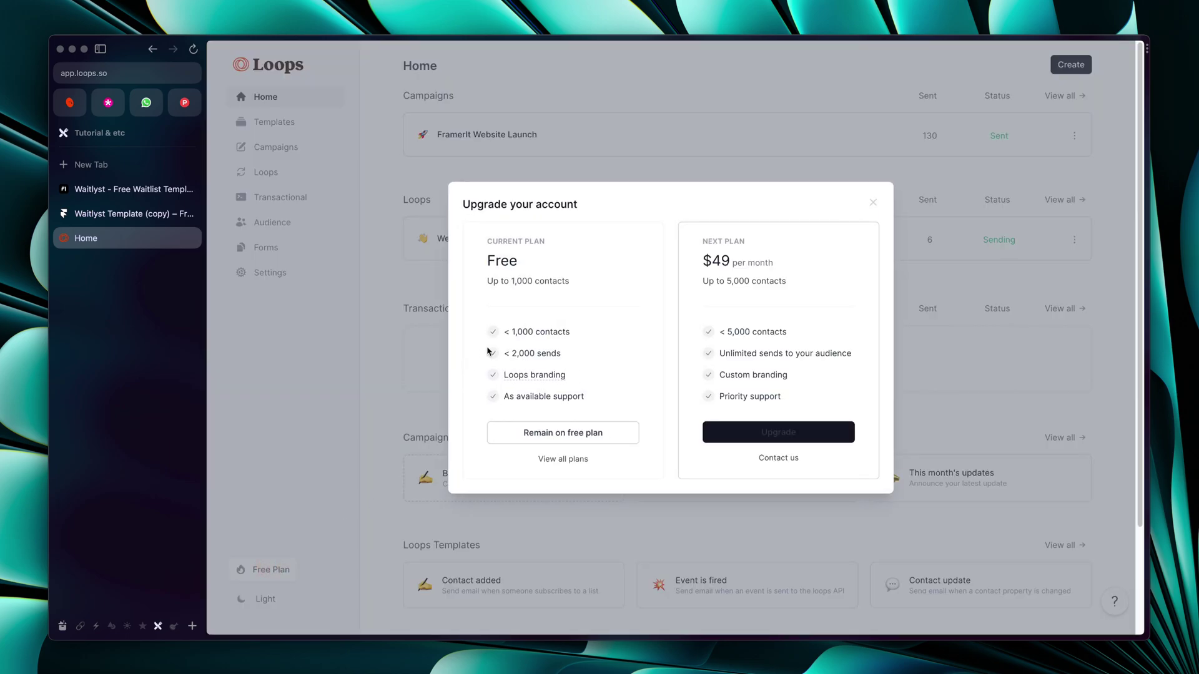
{"action": "left_click_drag", "start_coordinate": [489, 280], "coordinate": [571, 280]}
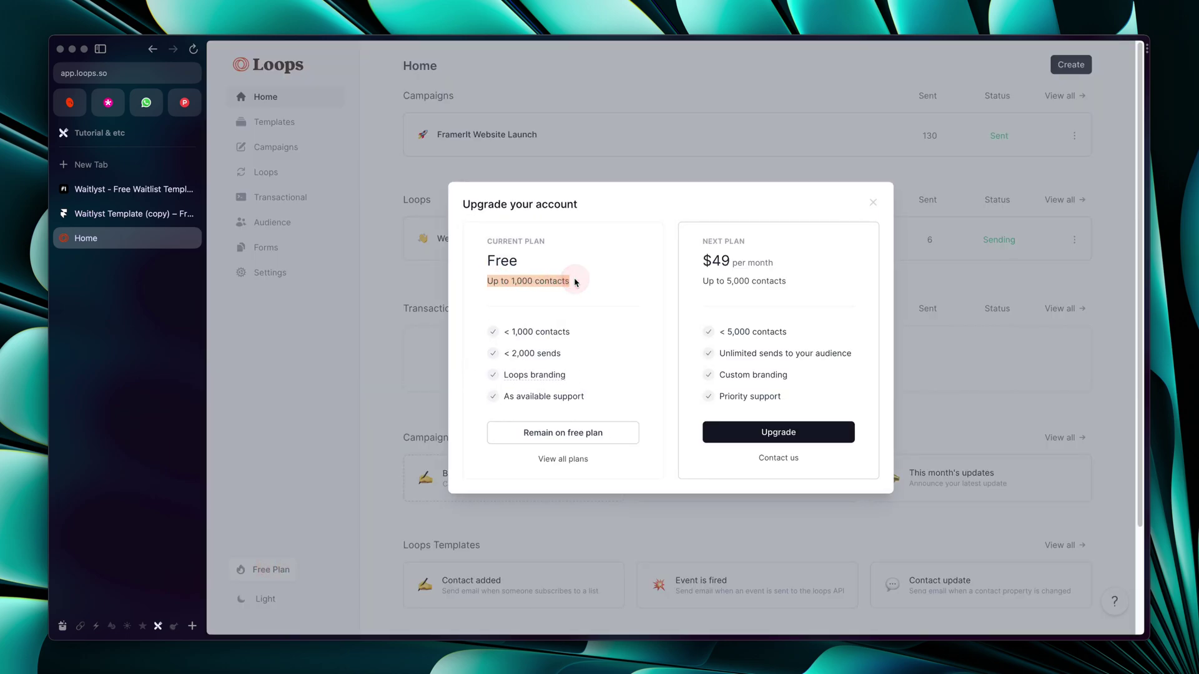
{"action": "left_click", "coordinate": [572, 275]}
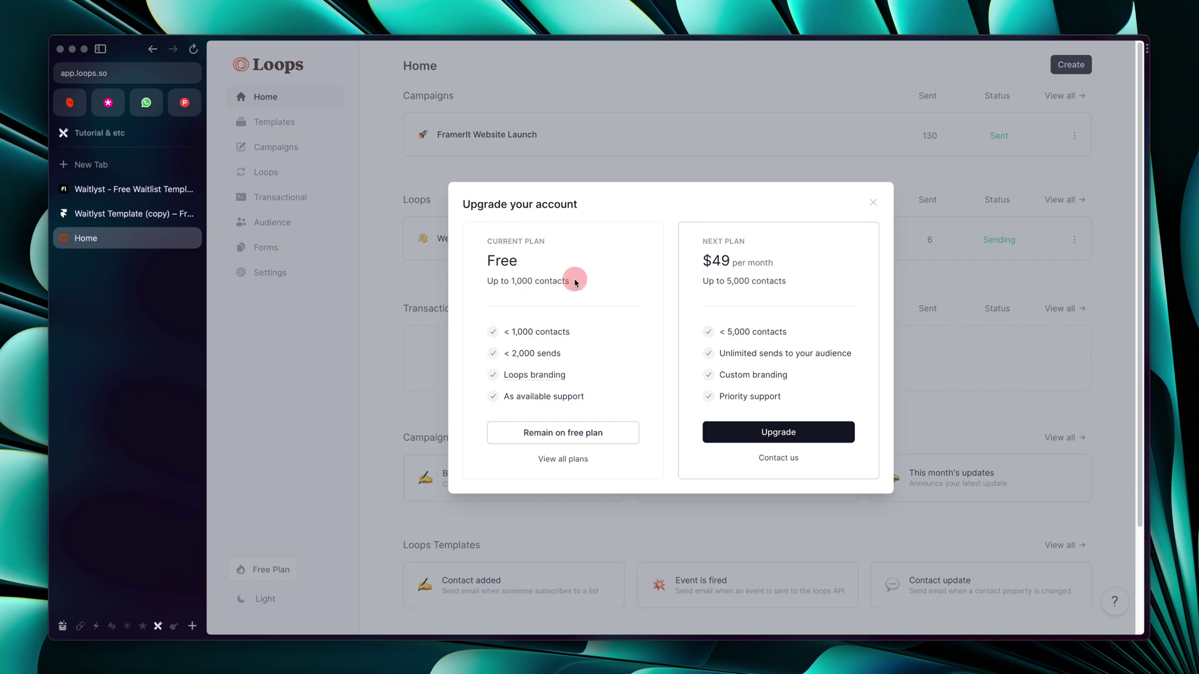
{"action": "left_click", "coordinate": [405, 356]}
{"action": "left_click", "coordinate": [273, 580]}
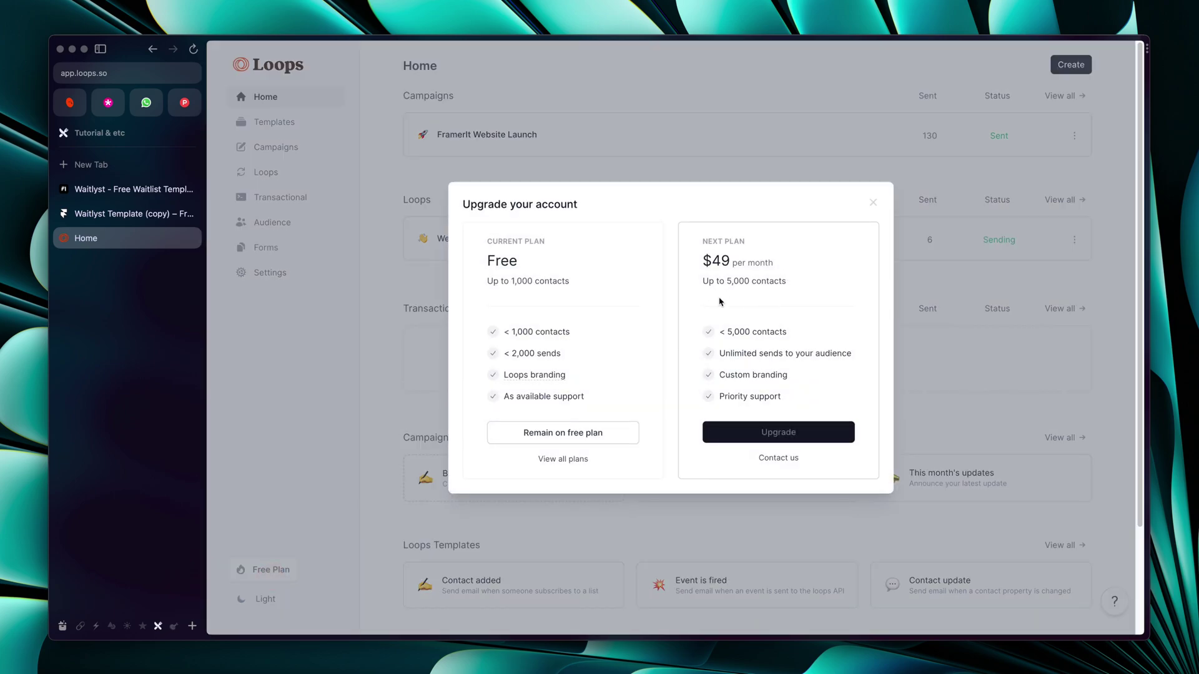
{"action": "left_click", "coordinate": [369, 345]}
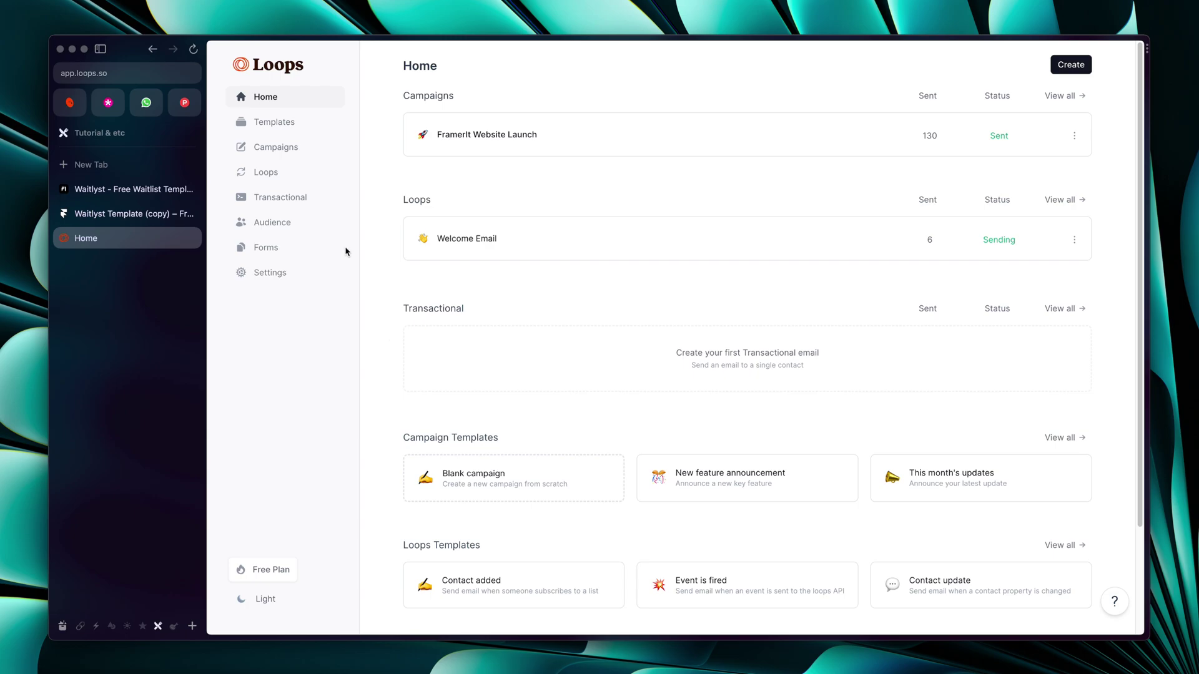
Look over the Loops Forms page, then go back to the Waitlyst Template (copy) design
{"action": "left_click", "coordinate": [116, 214]}
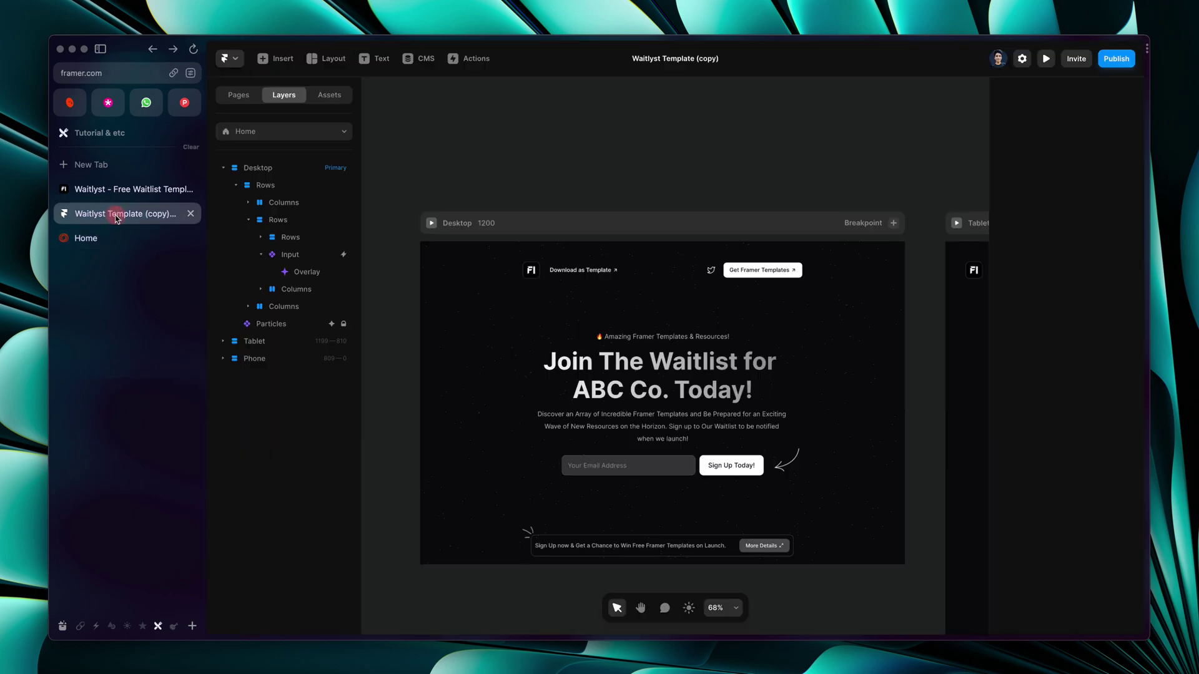
{"action": "scroll", "coordinate": [621, 466], "scroll_direction": "up", "scroll_amount": 5}
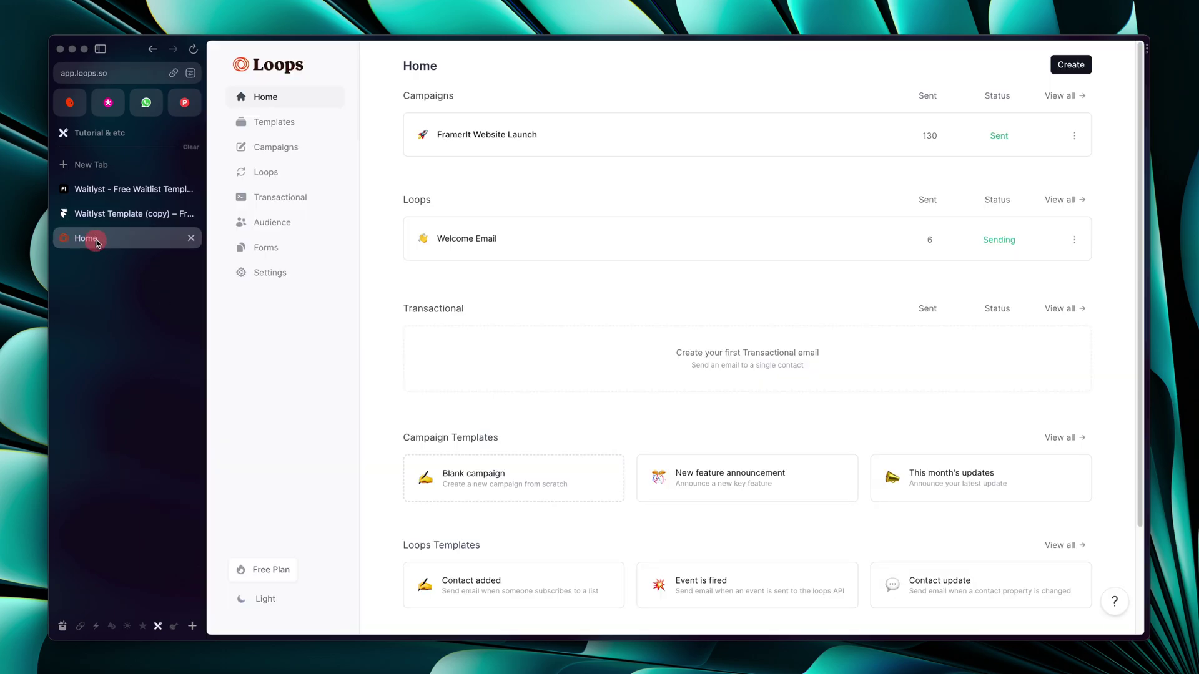
{"action": "left_click", "coordinate": [94, 238]}
{"action": "left_click", "coordinate": [266, 248]}
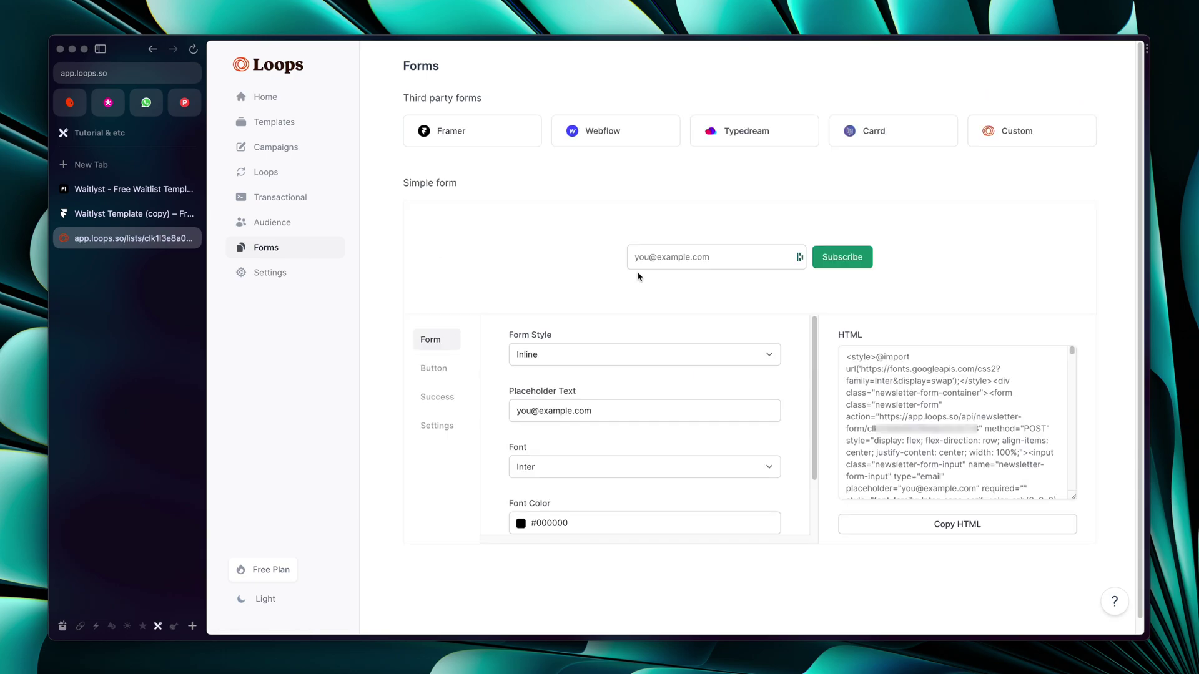
{"action": "left_click", "coordinate": [134, 213]}
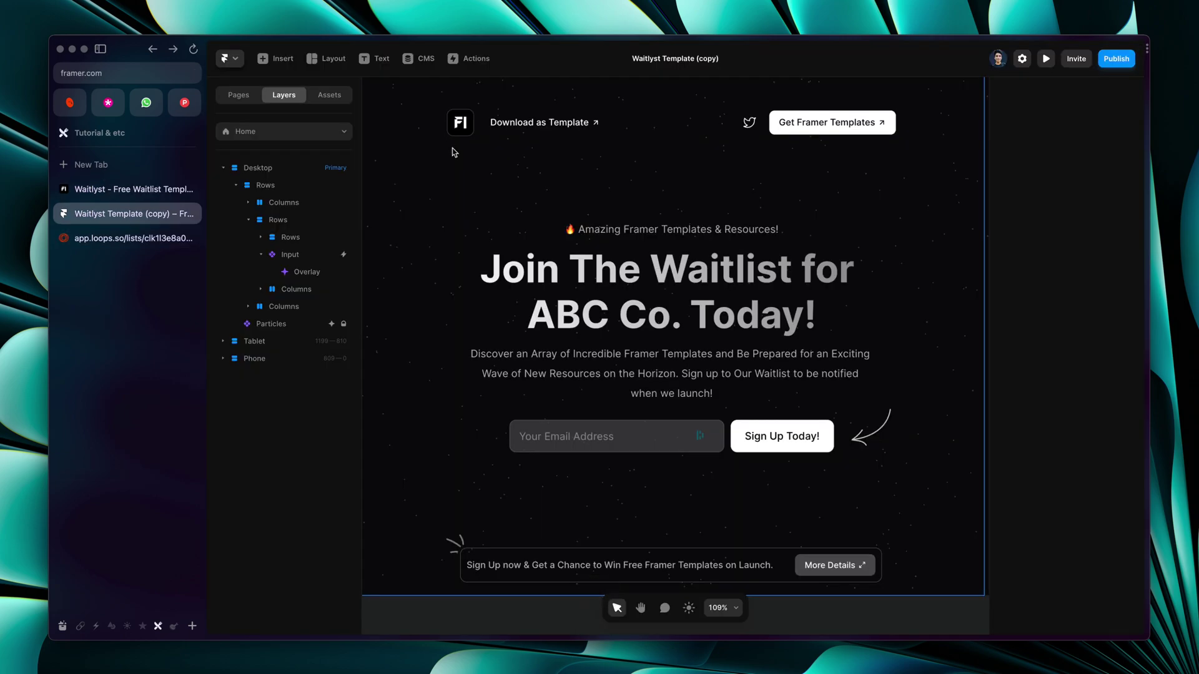
Search Insert for 'input' and inspect the canvas email Input's settings before returning to Loops Forms
{"action": "type", "text": "iinpu"}
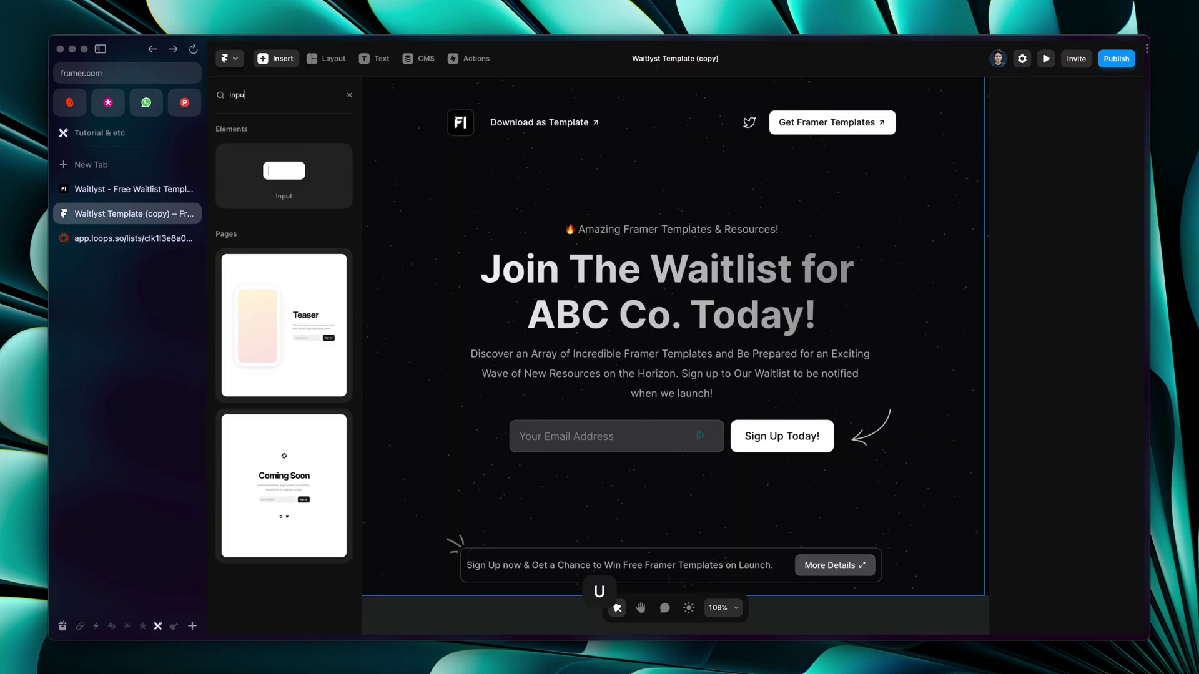
{"action": "left_click", "coordinate": [138, 241]}
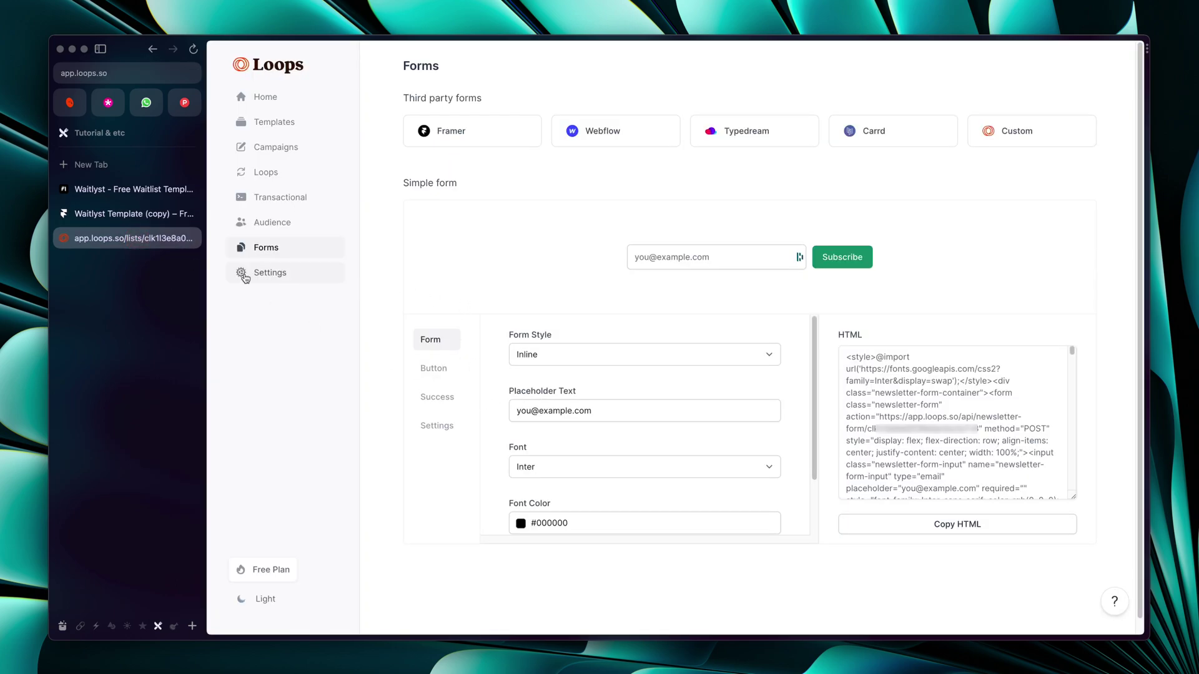
{"action": "left_click", "coordinate": [134, 213]}
{"action": "left_click", "coordinate": [567, 437]}
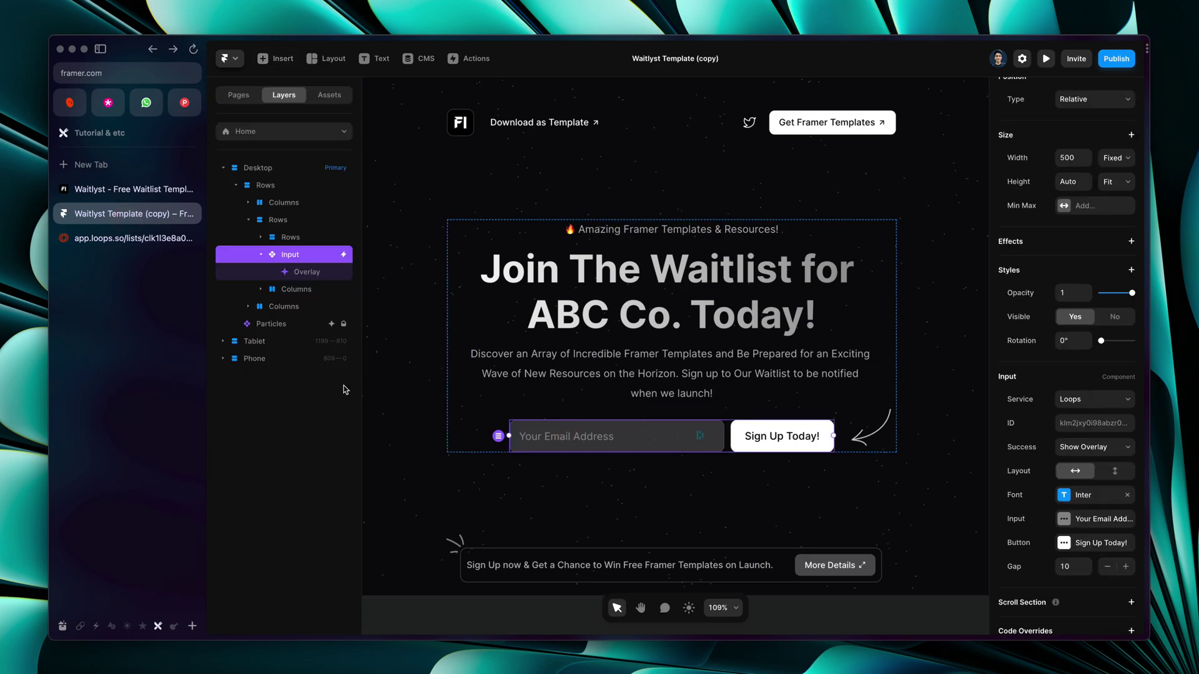
{"action": "left_click", "coordinate": [133, 238]}
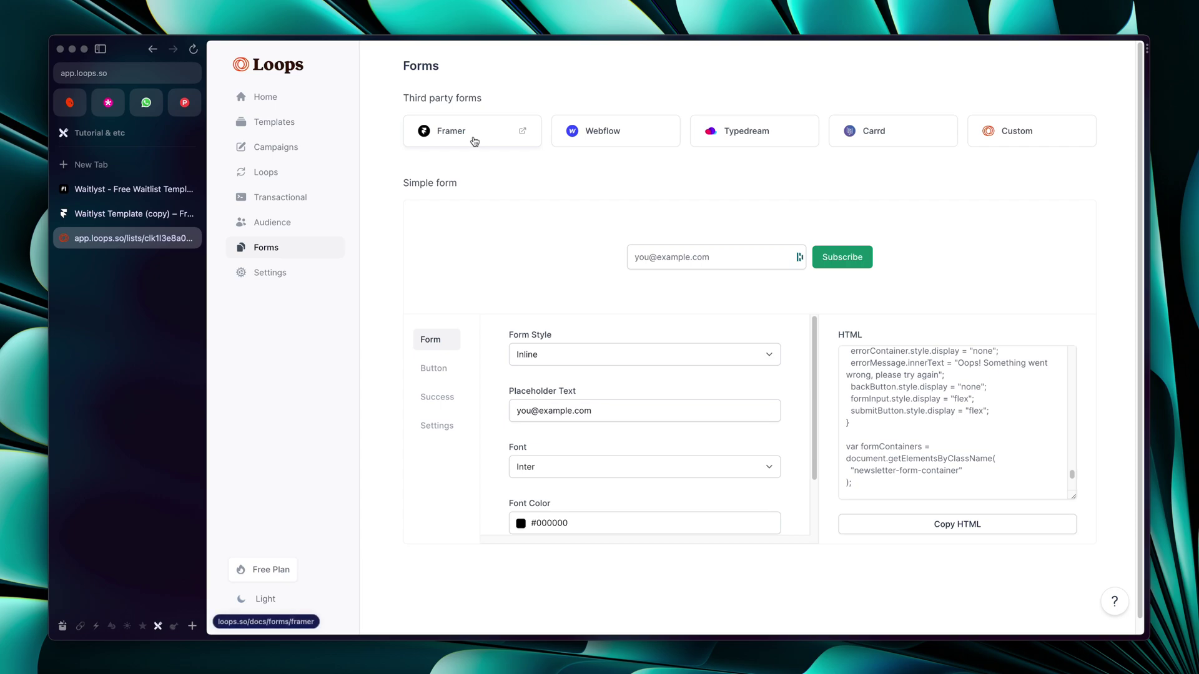
Open the Framer integration guide under Third party forms and read its Set the Loops ID section
{"action": "left_click_drag", "start_coordinate": [403, 99], "coordinate": [489, 96]}
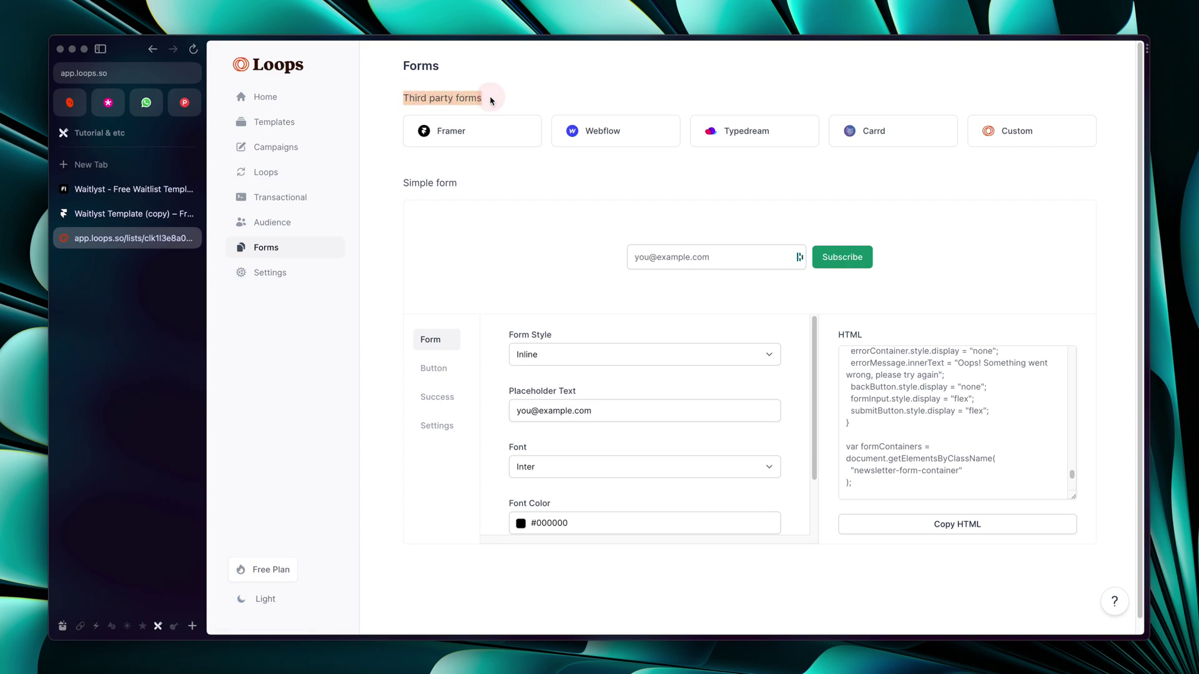
{"action": "left_click", "coordinate": [477, 136]}
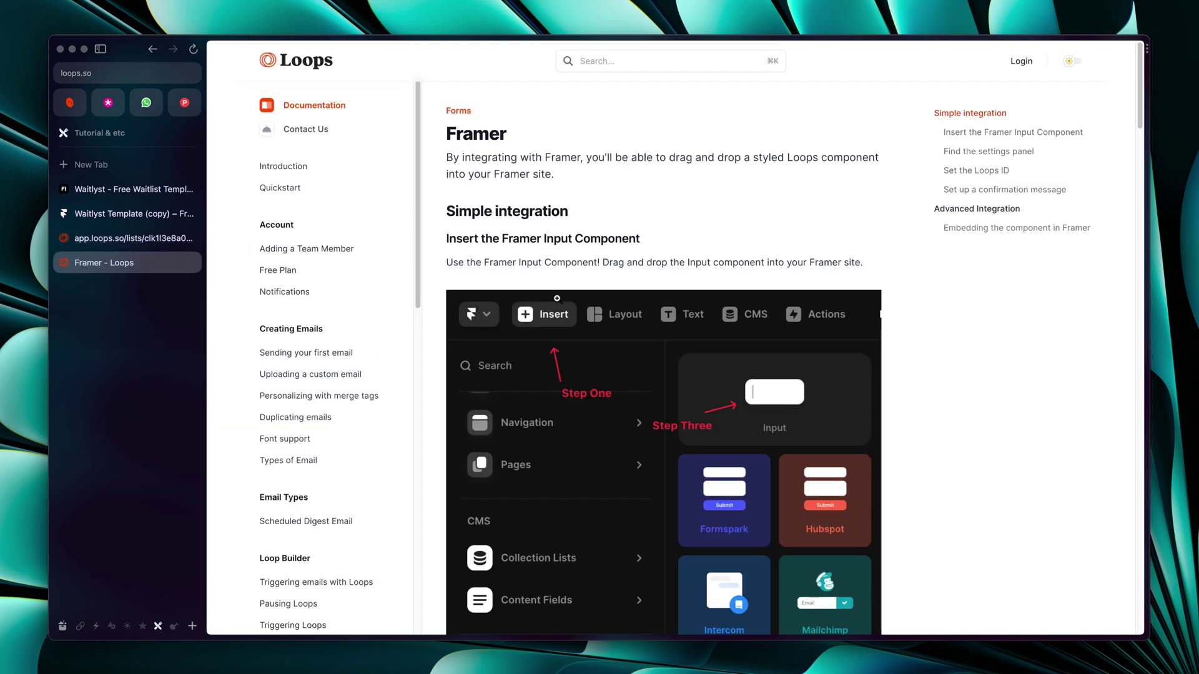
{"action": "scroll", "coordinate": [559, 303], "scroll_direction": "down", "scroll_amount": 10}
{"action": "scroll", "coordinate": [559, 303], "scroll_direction": "down", "scroll_amount": 9}
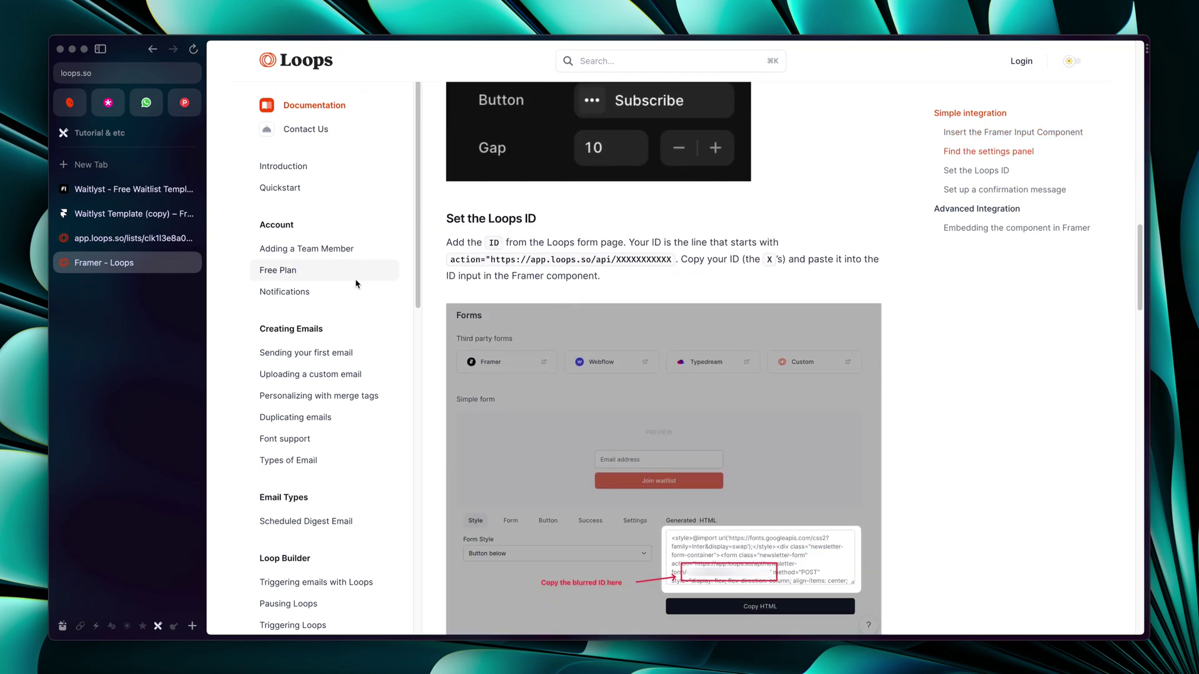
Copy the form ID from the generated signup-form HTML and return to the Framer project
{"action": "key", "text": "ctrl+Tab"}
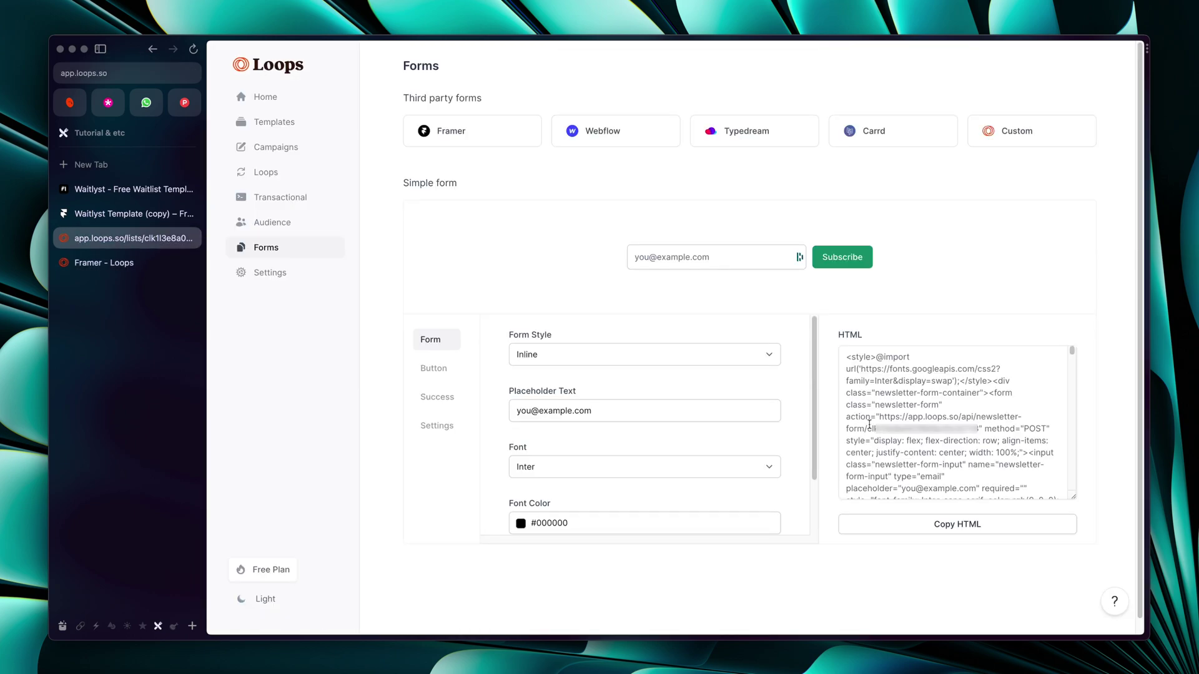
{"action": "left_click_drag", "start_coordinate": [868, 429], "coordinate": [978, 430]}
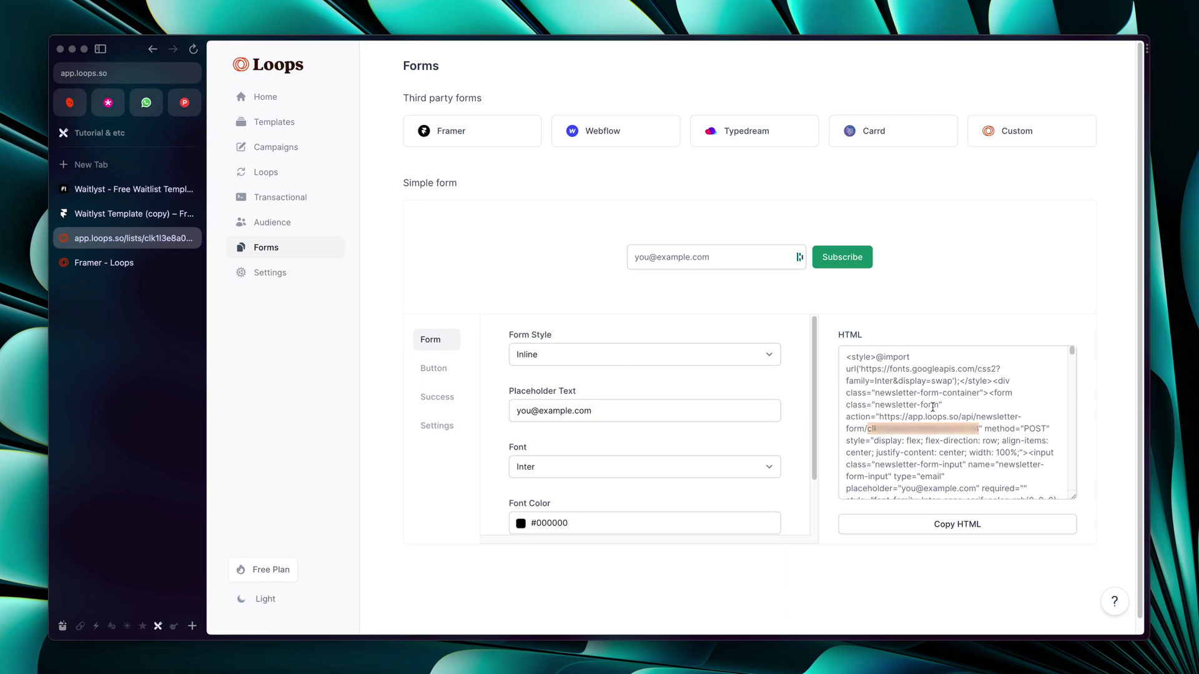
{"action": "key", "text": "super+c"}
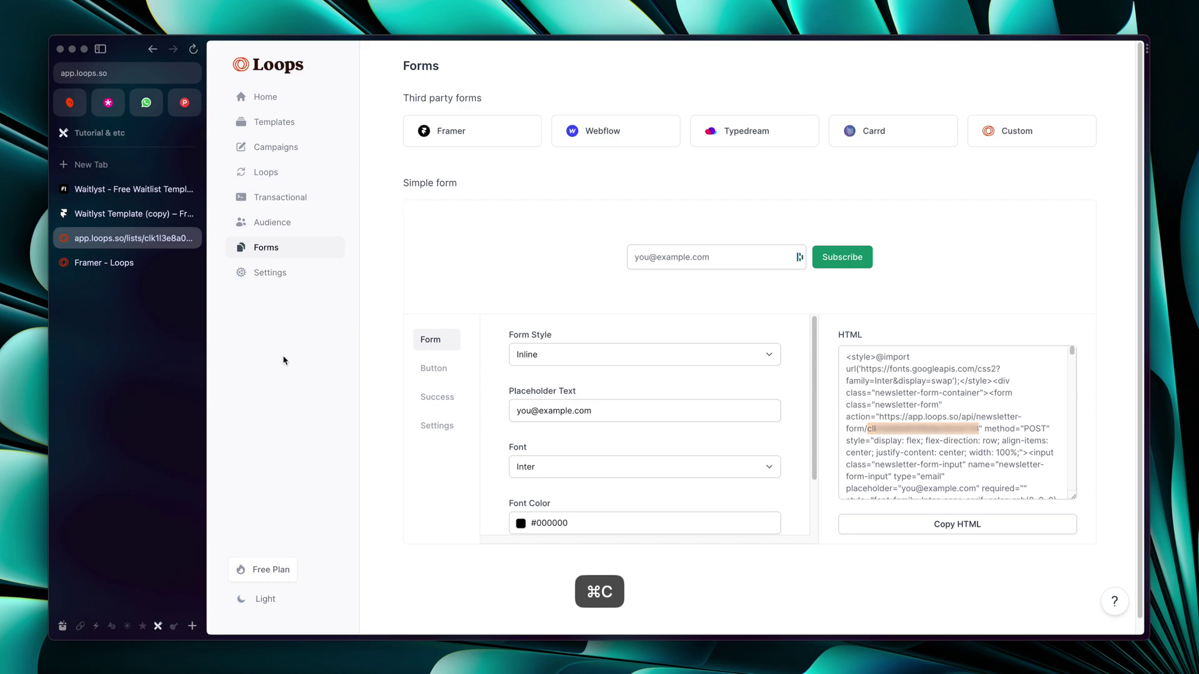
{"action": "left_click", "coordinate": [100, 263]}
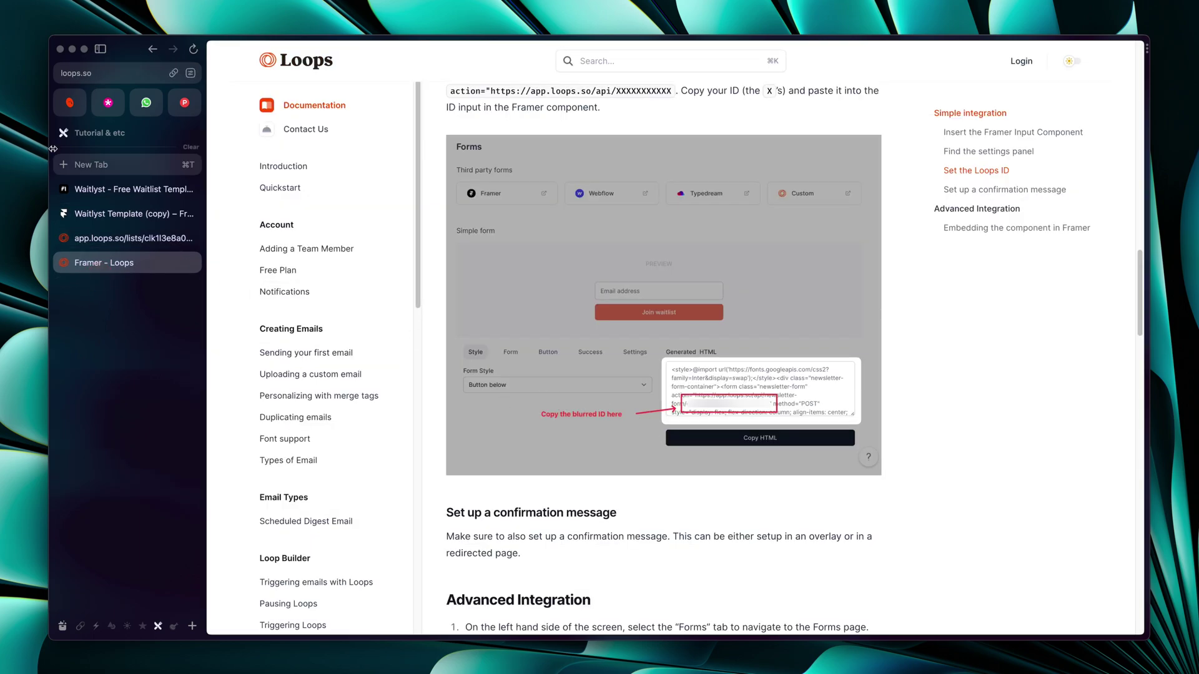
{"action": "left_click", "coordinate": [124, 214]}
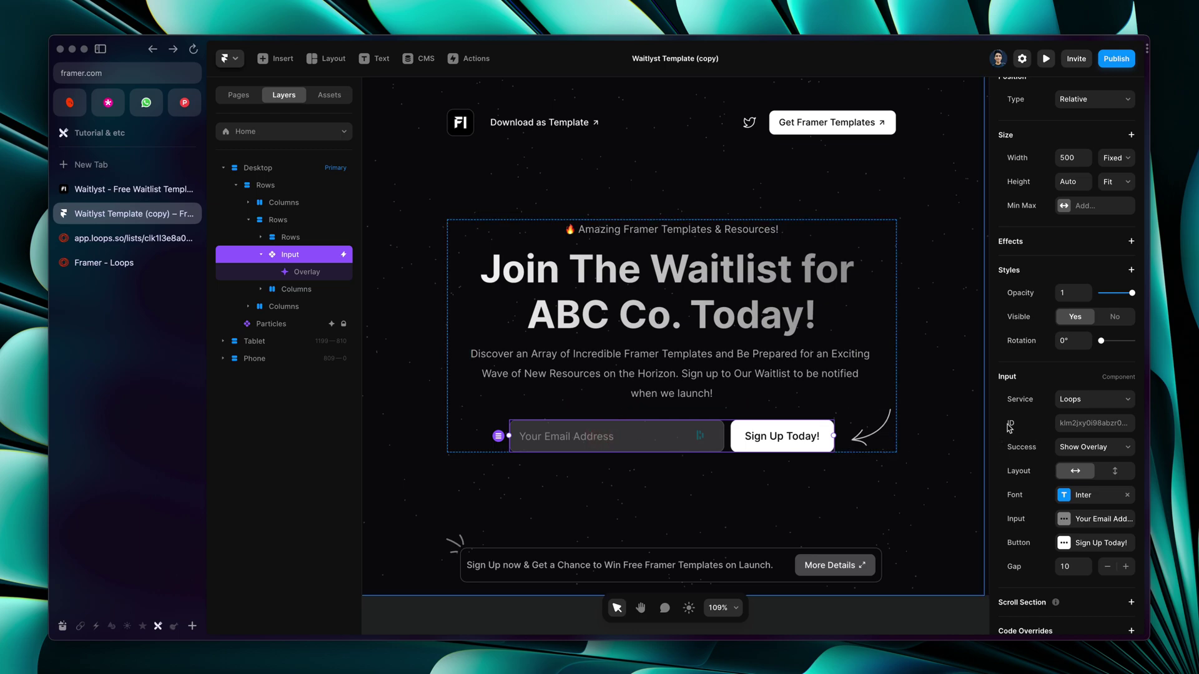
Paste the copied Loops form ID into the email Input's ID field
{"action": "left_click", "coordinate": [1077, 426]}
{"action": "key", "text": "super+v"}
Preview the waitlist page at 1268 wide and submit a test email via Sign Up Today!
{"action": "left_click", "coordinate": [1048, 58]}
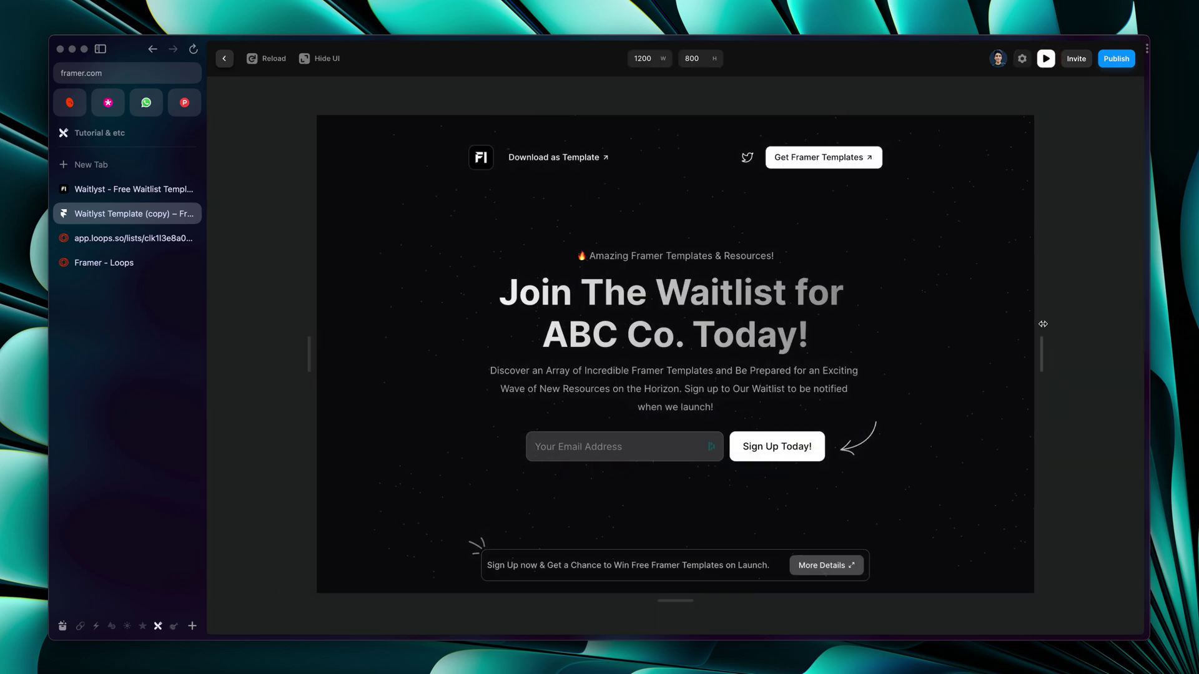
{"action": "left_click_drag", "start_coordinate": [1043, 324], "coordinate": [1063, 323]}
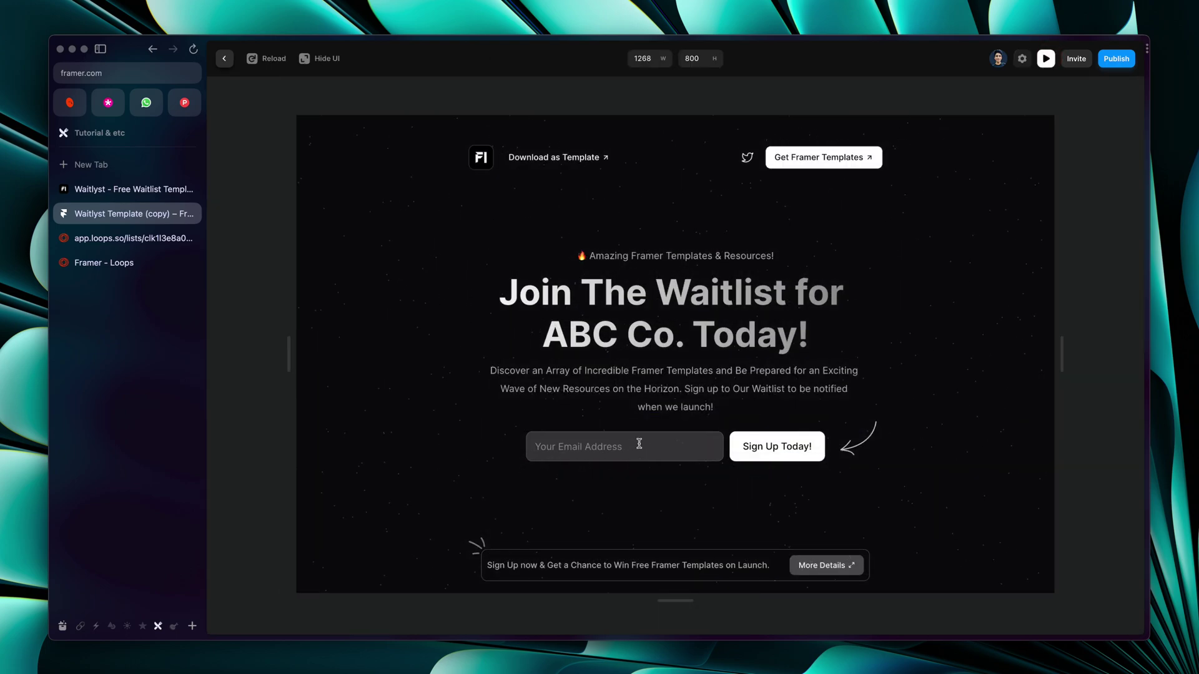
{"action": "left_click", "coordinate": [598, 446]}
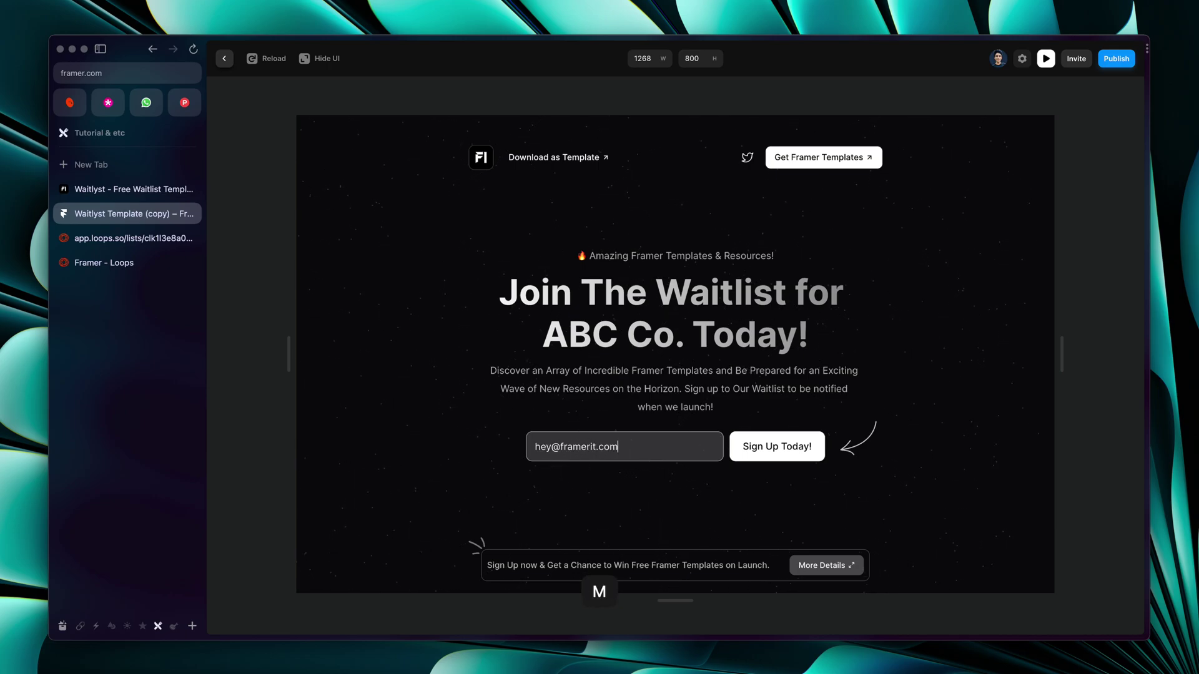
{"action": "left_click", "coordinate": [763, 451]}
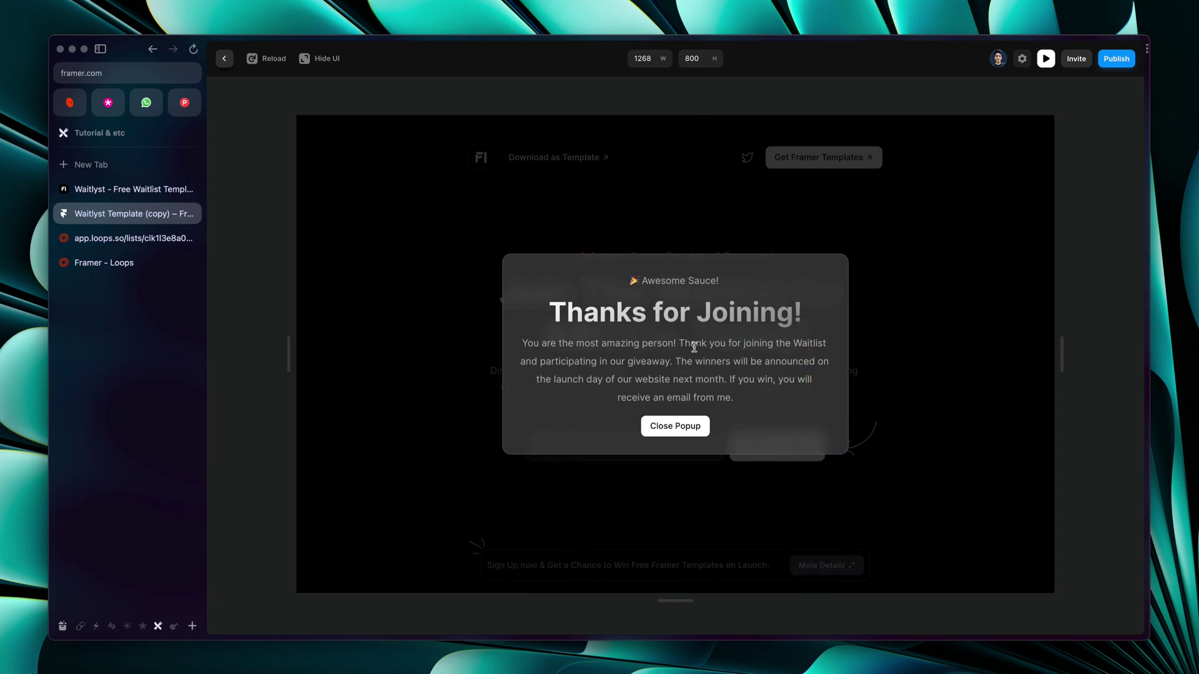
Confirm the 'Thanks for Joining!' message, close the popup, and switch to Loops Forms
{"action": "left_click_drag", "start_coordinate": [701, 423], "coordinate": [579, 368]}
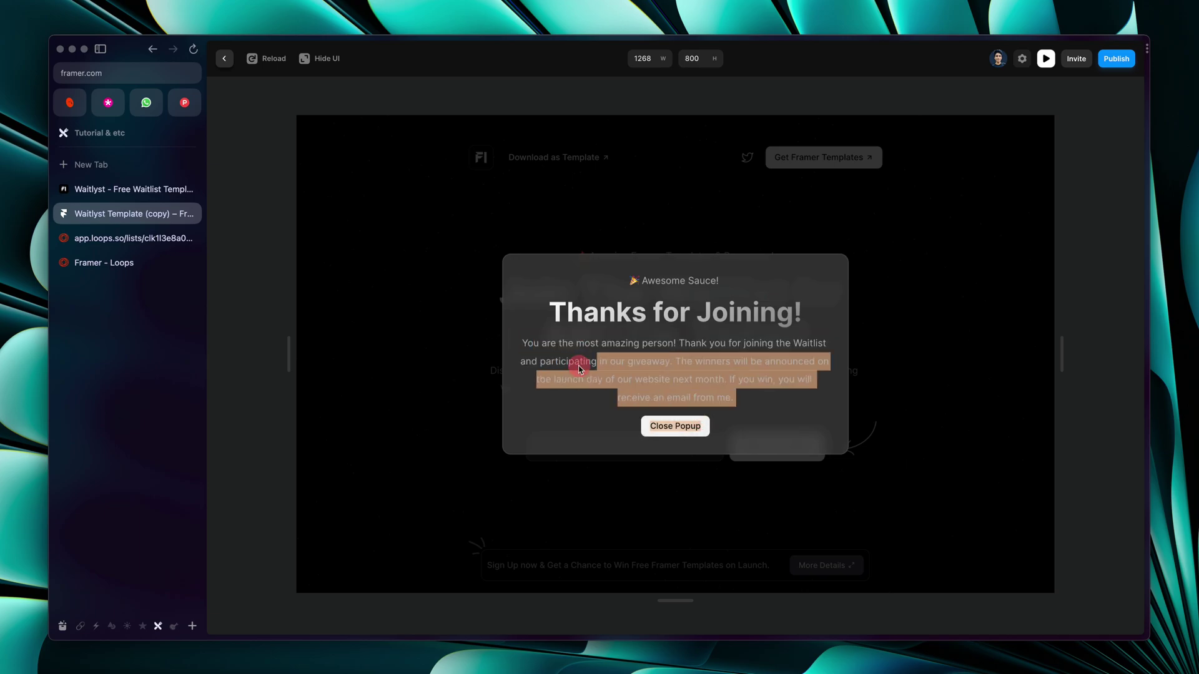
{"action": "left_click", "coordinate": [543, 346]}
{"action": "left_click", "coordinate": [687, 427]}
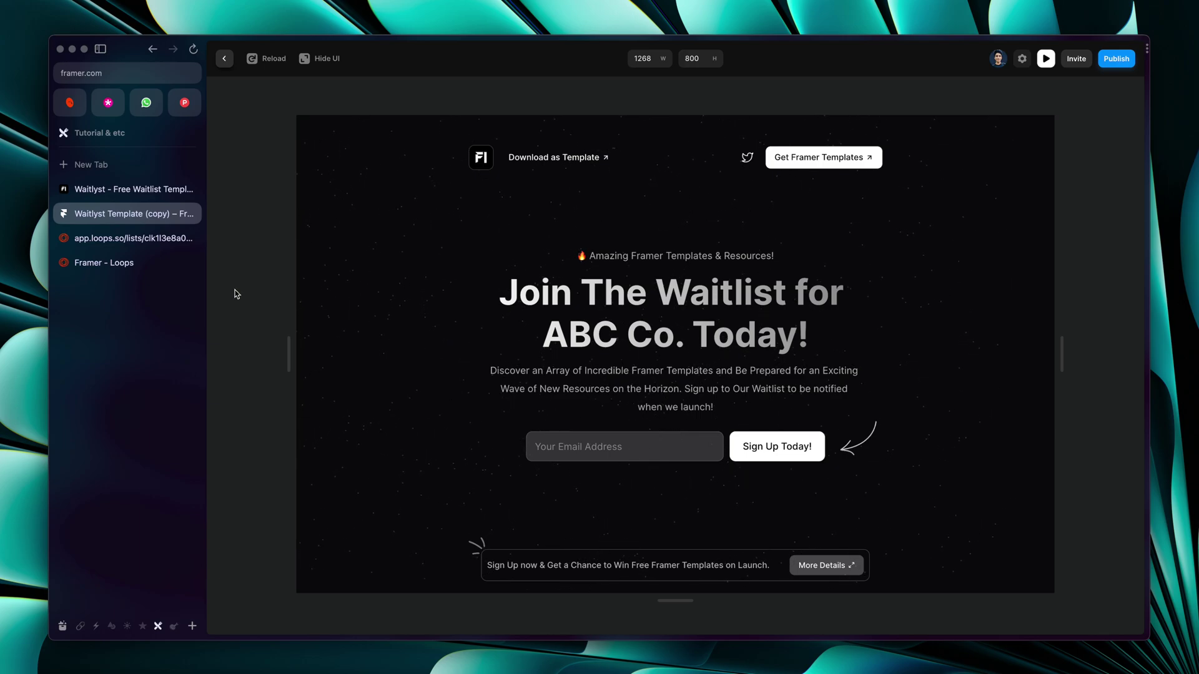
{"action": "left_click", "coordinate": [125, 237]}
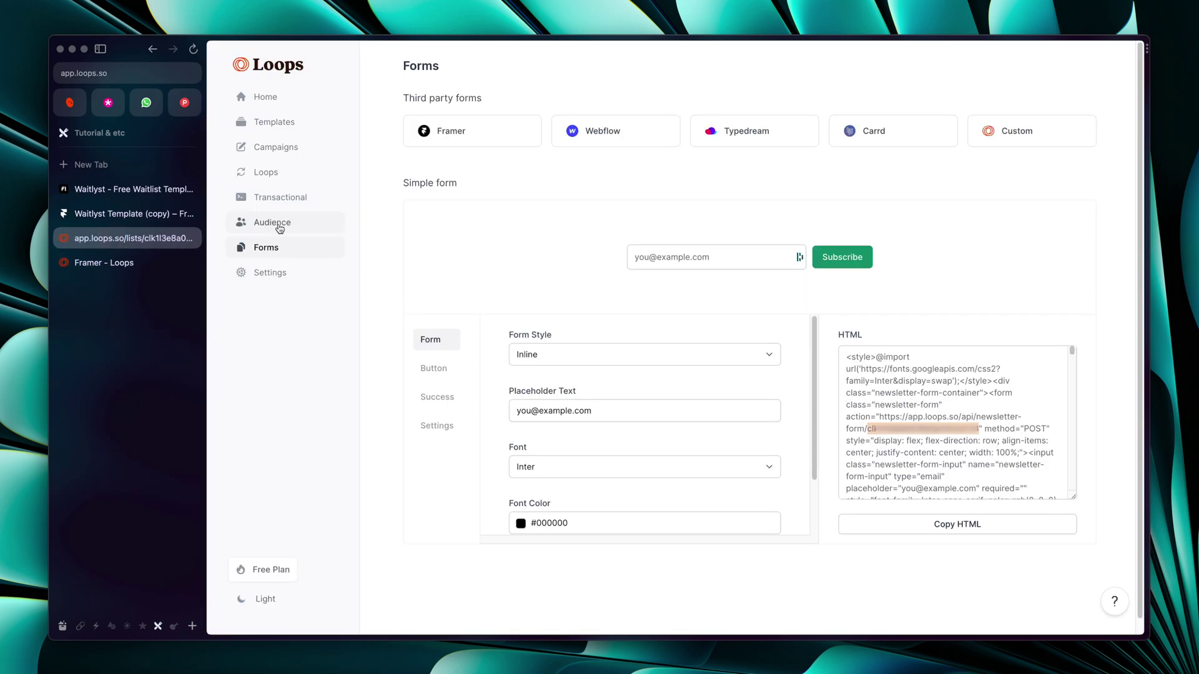
Open the Audience list and inspect the newest Form-sourced contact from the test signup
{"action": "left_click", "coordinate": [275, 223]}
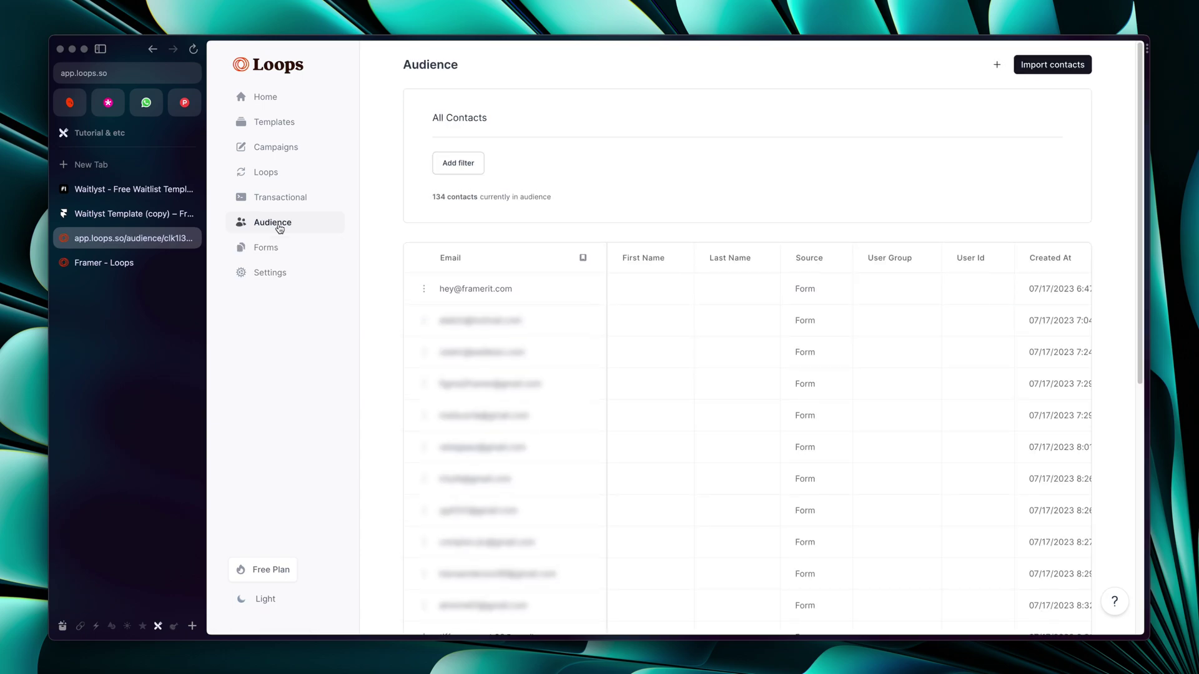
{"action": "left_click", "coordinate": [468, 286]}
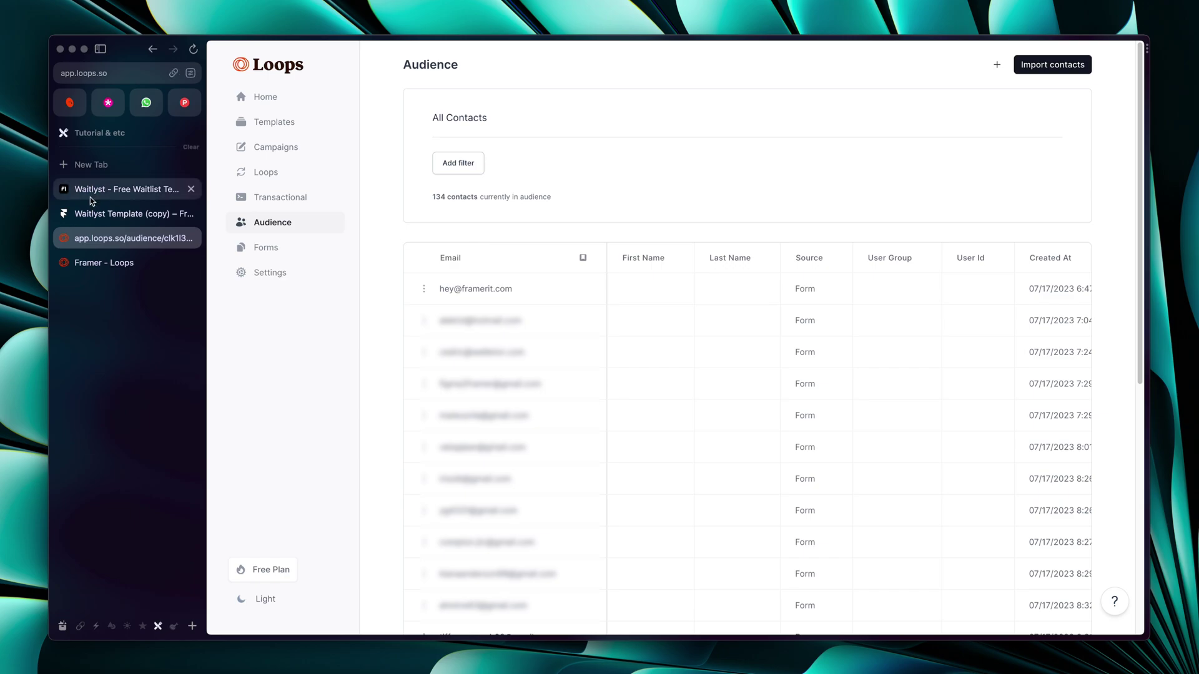
{"action": "left_click", "coordinate": [131, 259]}
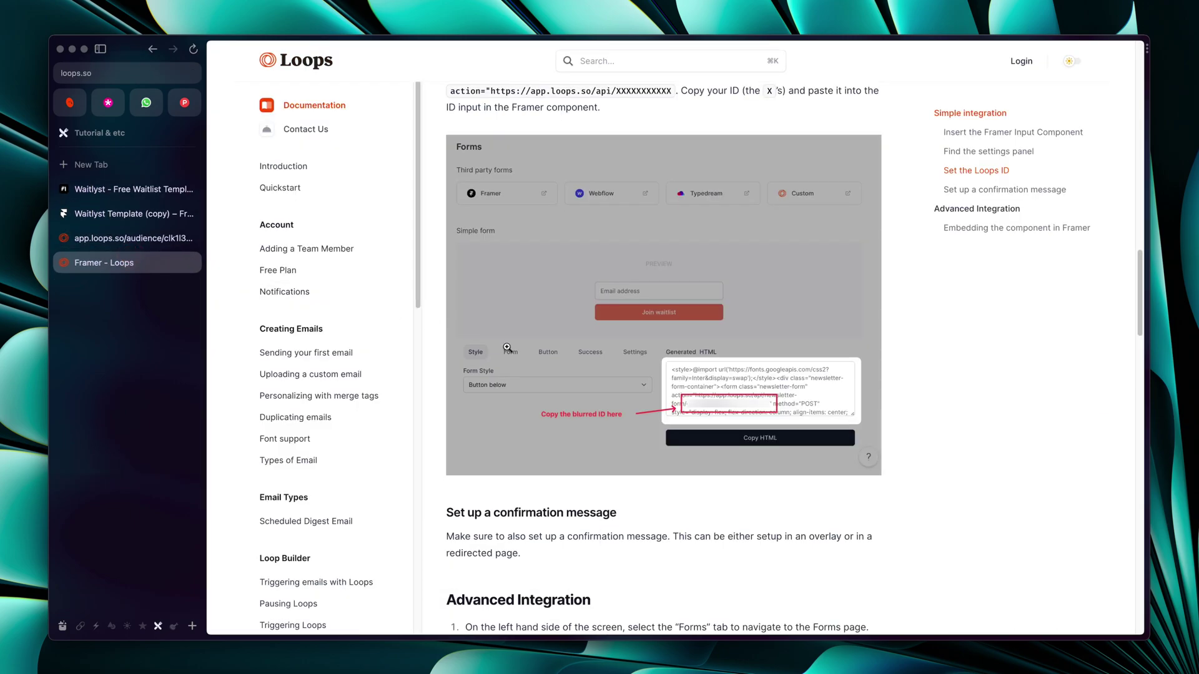
{"action": "scroll", "coordinate": [507, 347], "scroll_direction": "down", "scroll_amount": 3}
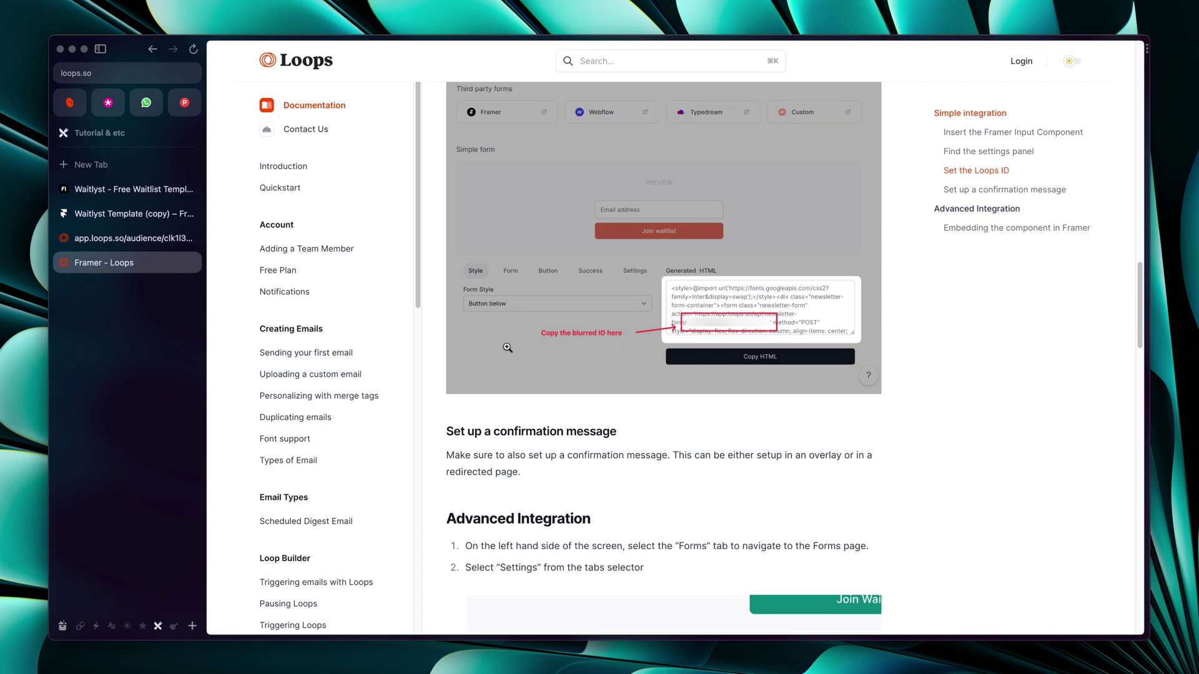
{"action": "scroll", "coordinate": [507, 348], "scroll_direction": "down", "scroll_amount": 10}
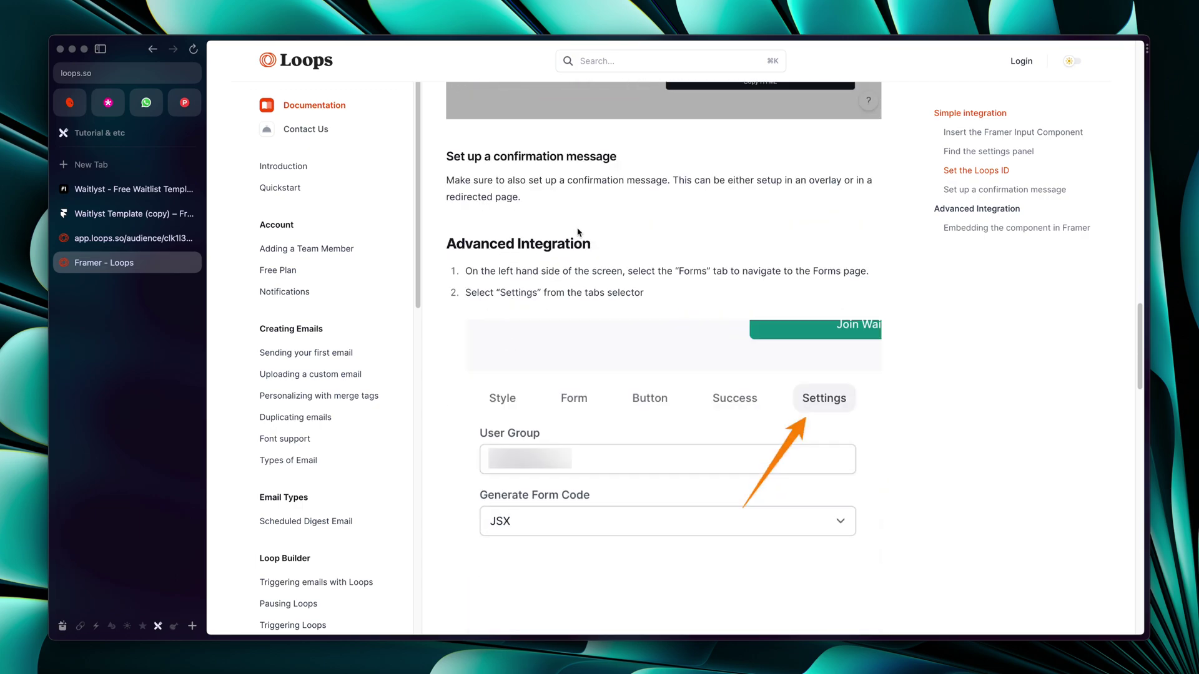
{"action": "scroll", "coordinate": [535, 253], "scroll_direction": "down", "scroll_amount": 12}
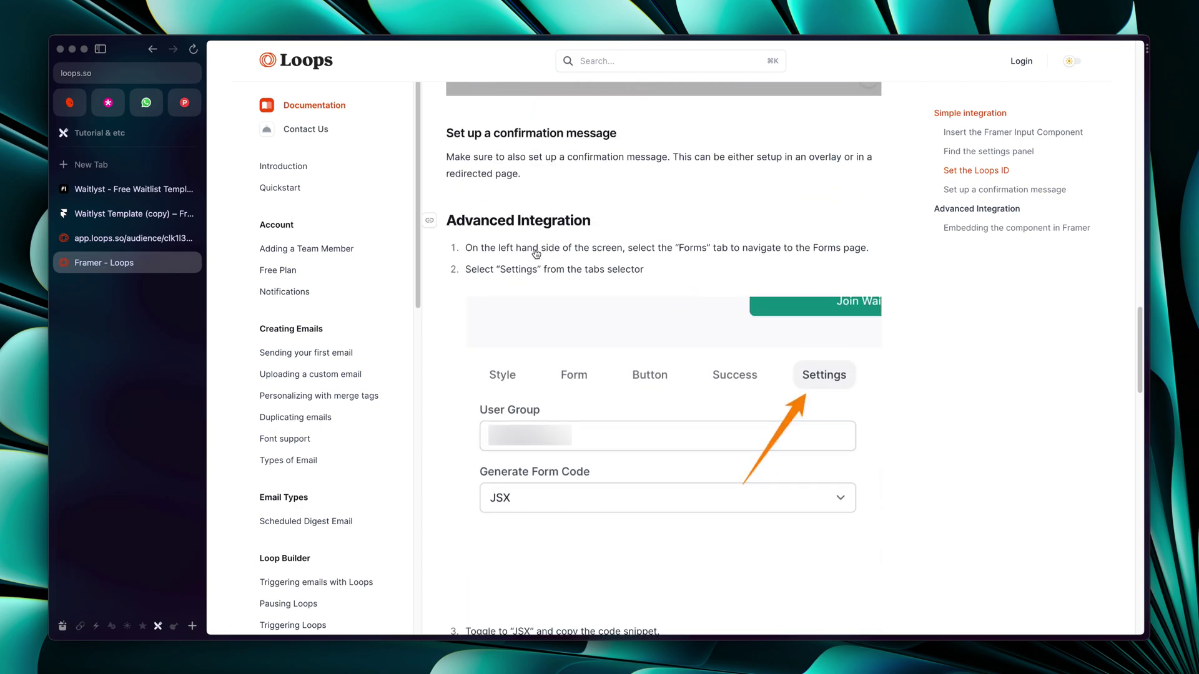
{"action": "scroll", "coordinate": [536, 251], "scroll_direction": "down", "scroll_amount": 20}
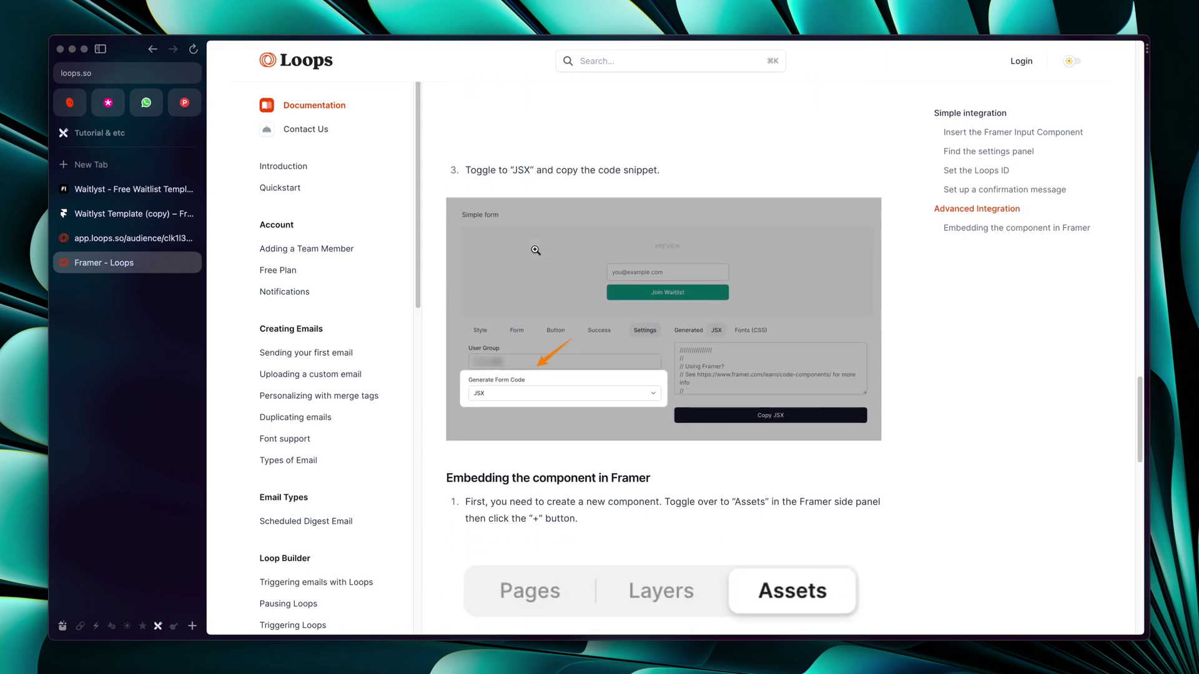
{"action": "scroll", "coordinate": [536, 251], "scroll_direction": "down", "scroll_amount": 20}
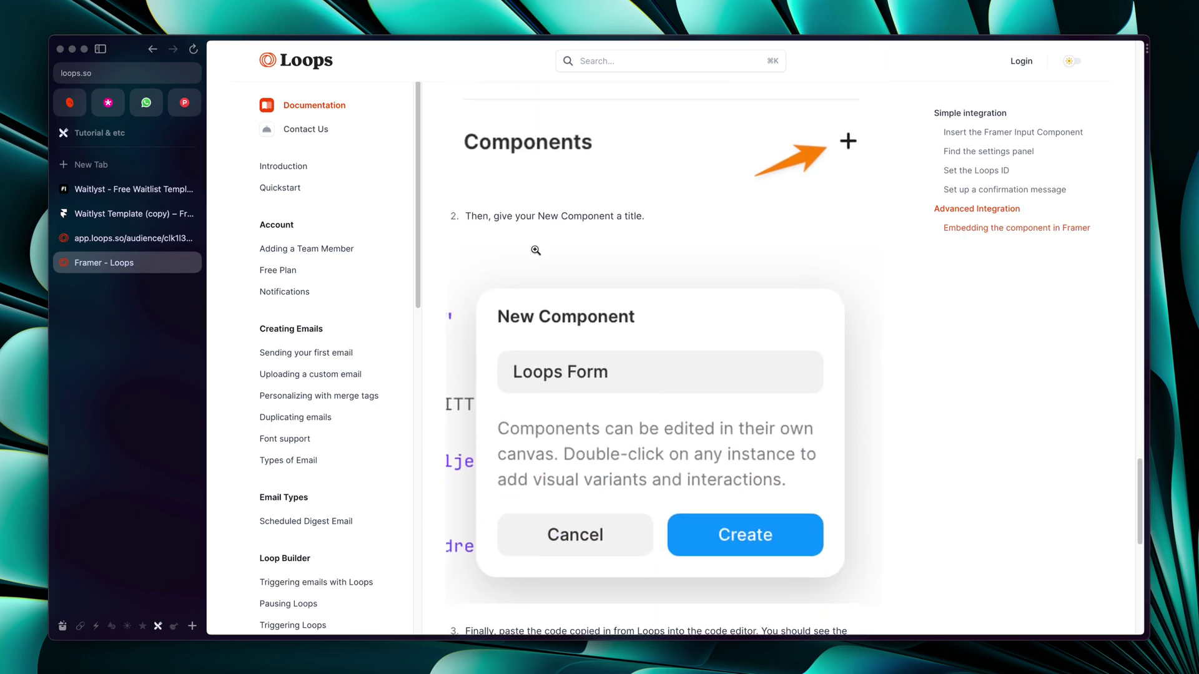
{"action": "scroll", "coordinate": [535, 251], "scroll_direction": "down", "scroll_amount": 1}
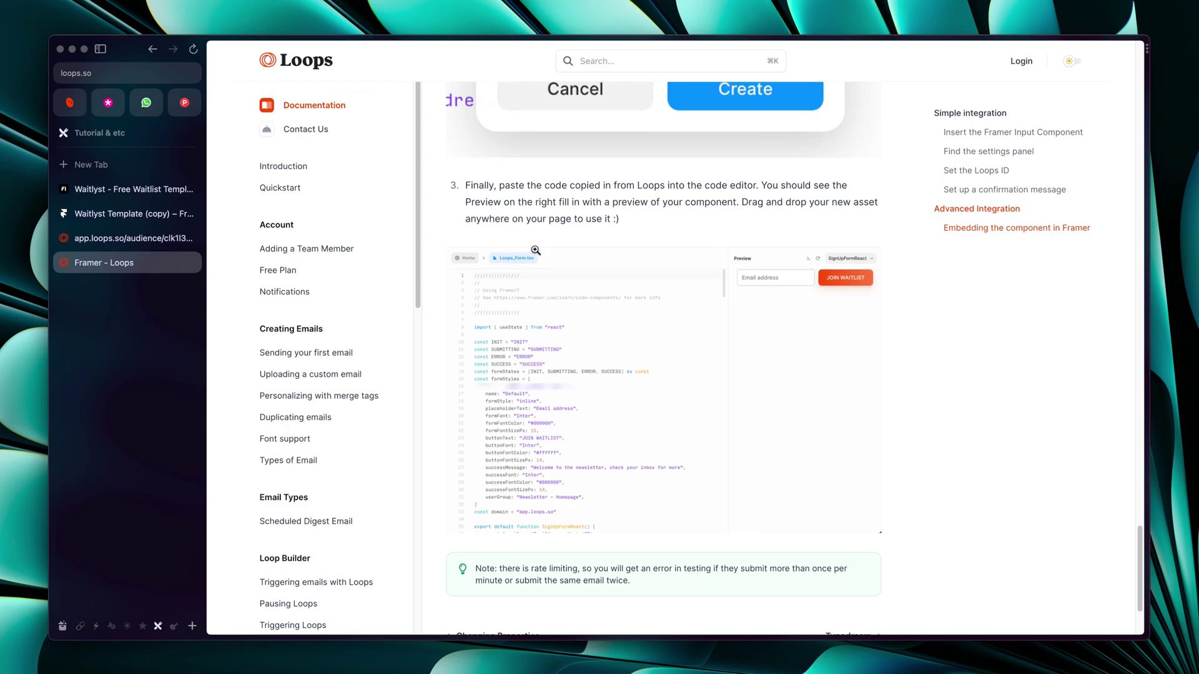
{"action": "scroll", "coordinate": [535, 250], "scroll_direction": "down", "scroll_amount": 1}
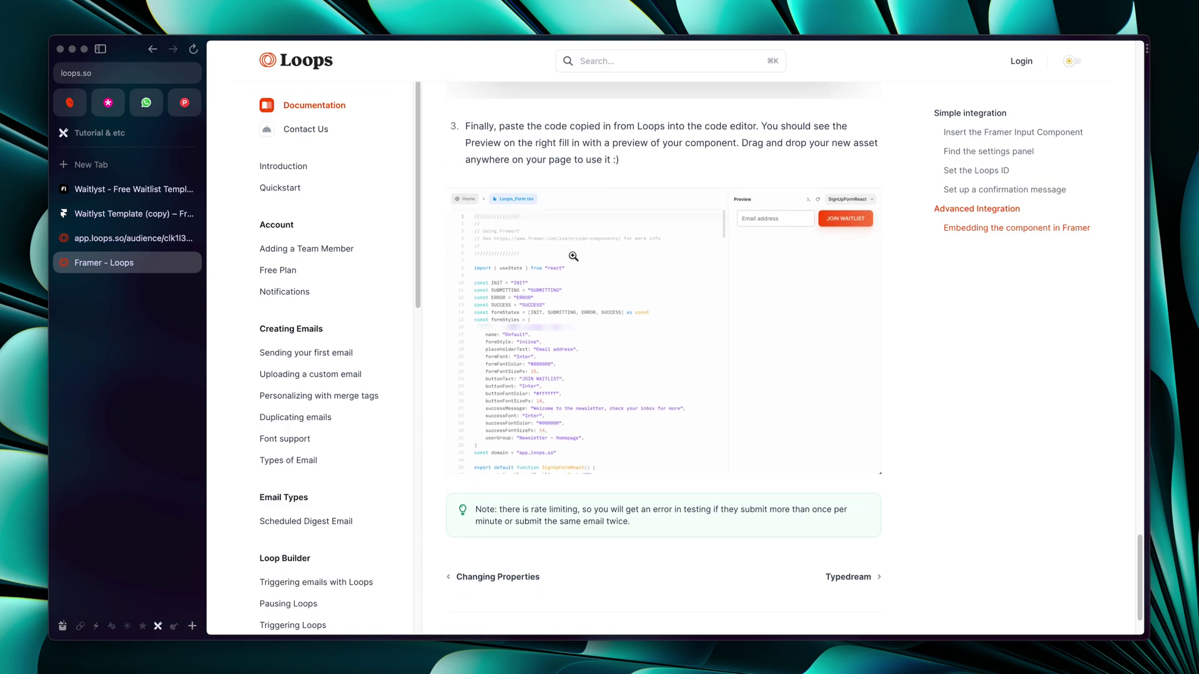
{"action": "scroll", "coordinate": [652, 302], "scroll_direction": "up", "scroll_amount": 12}
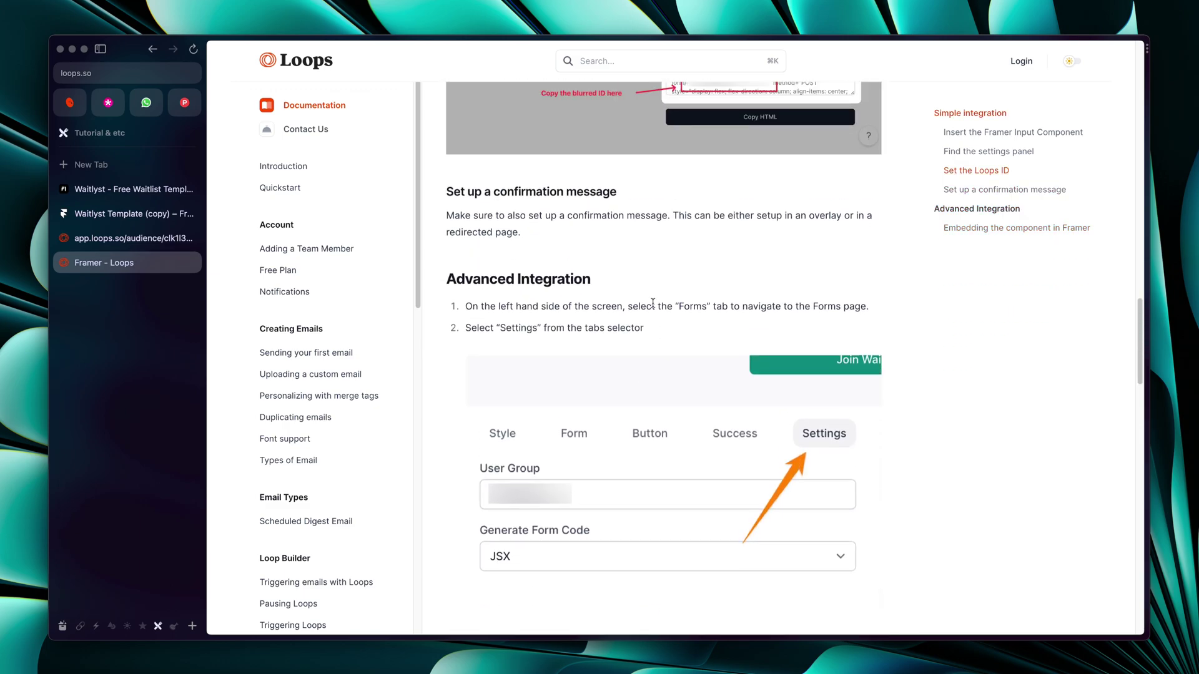
{"action": "scroll", "coordinate": [652, 302], "scroll_direction": "down", "scroll_amount": 1}
{"action": "scroll", "coordinate": [464, 271], "scroll_direction": "down", "scroll_amount": 1}
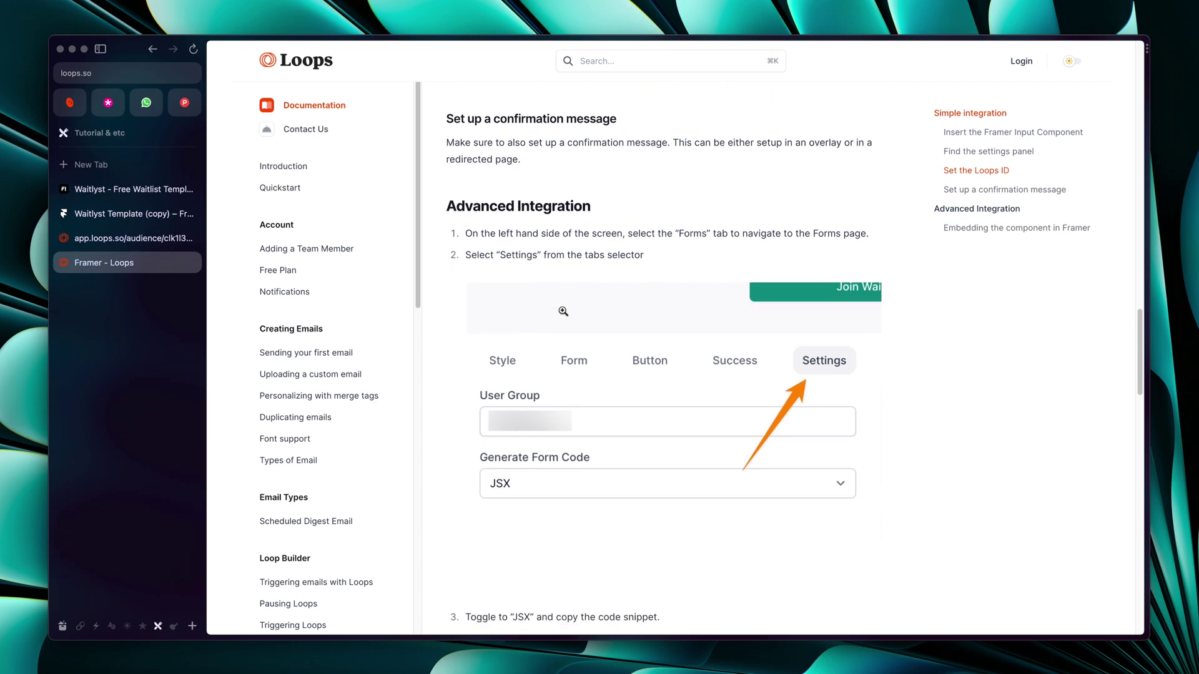
{"action": "left_click", "coordinate": [97, 237]}
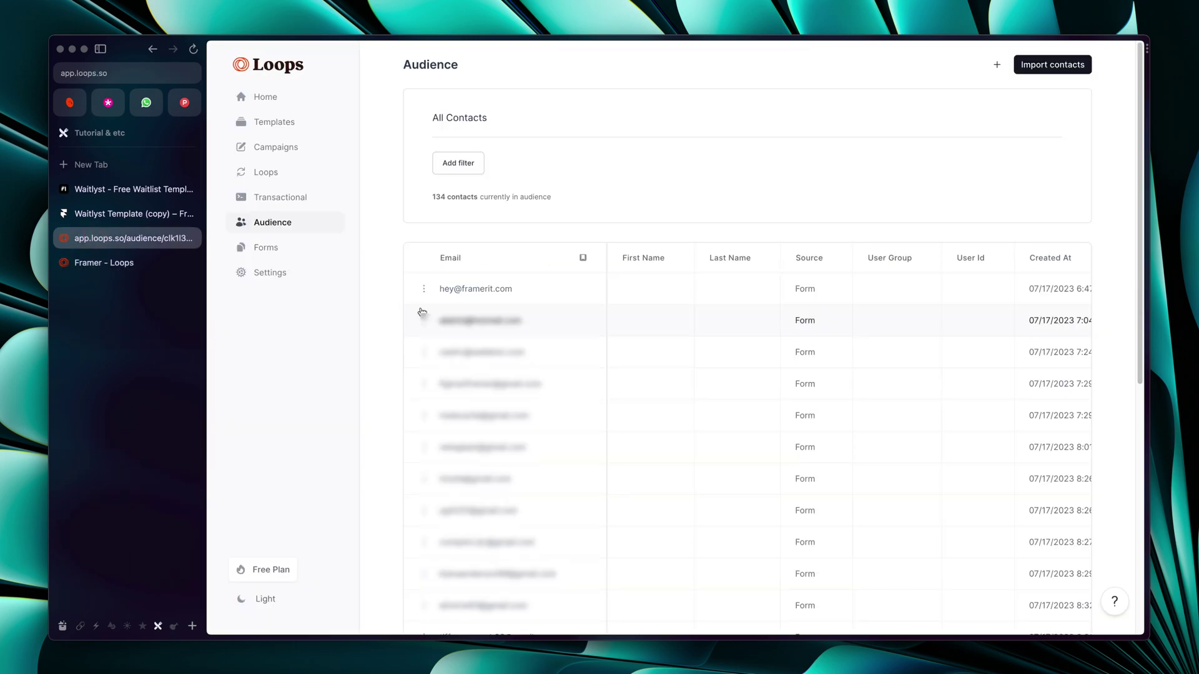
Set the simple form's Form Style to Inline
{"action": "left_click", "coordinate": [286, 251]}
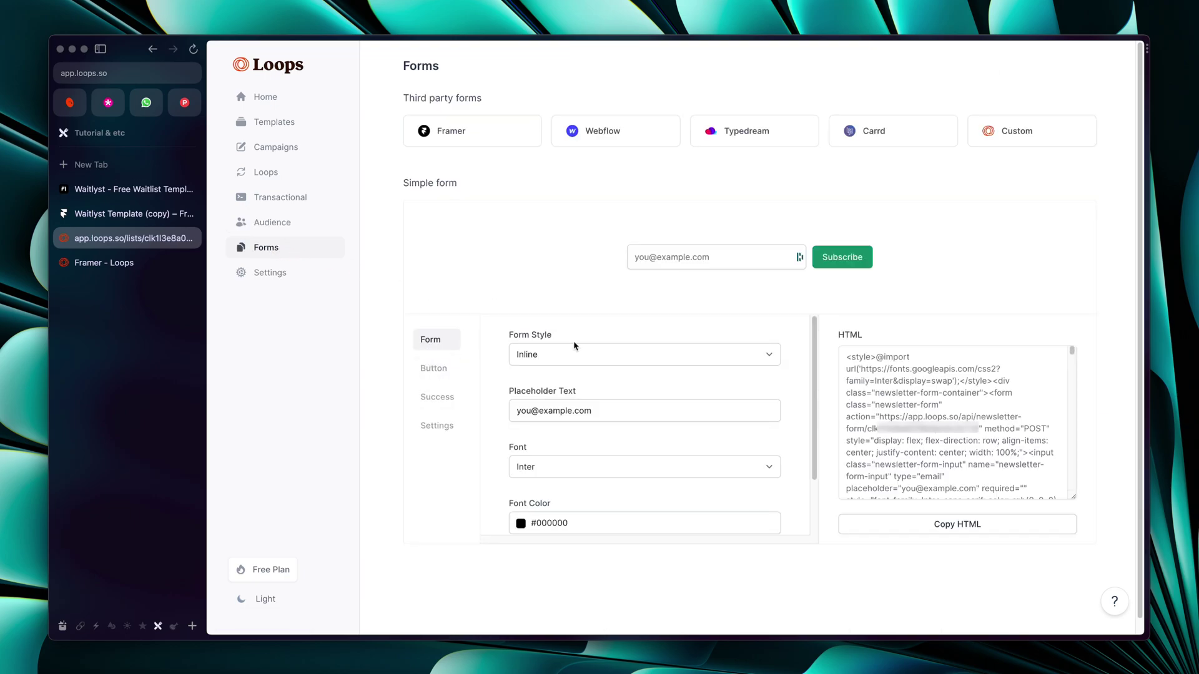
{"action": "left_click", "coordinate": [543, 357]}
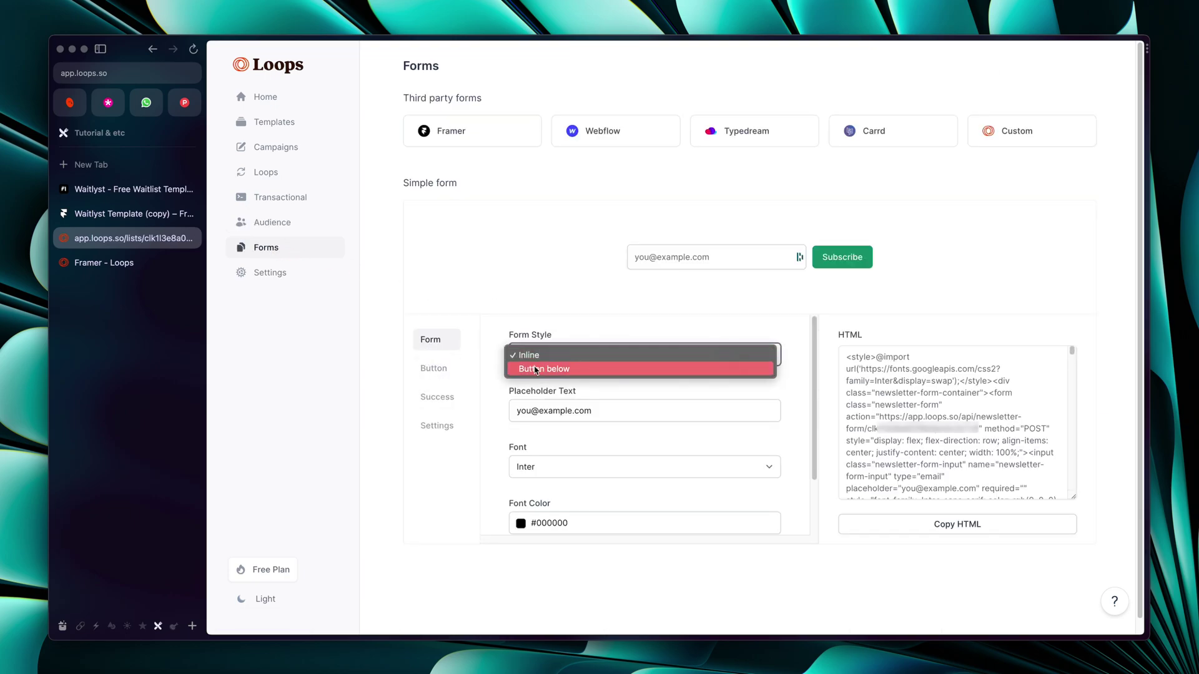
{"action": "left_click", "coordinate": [543, 368]}
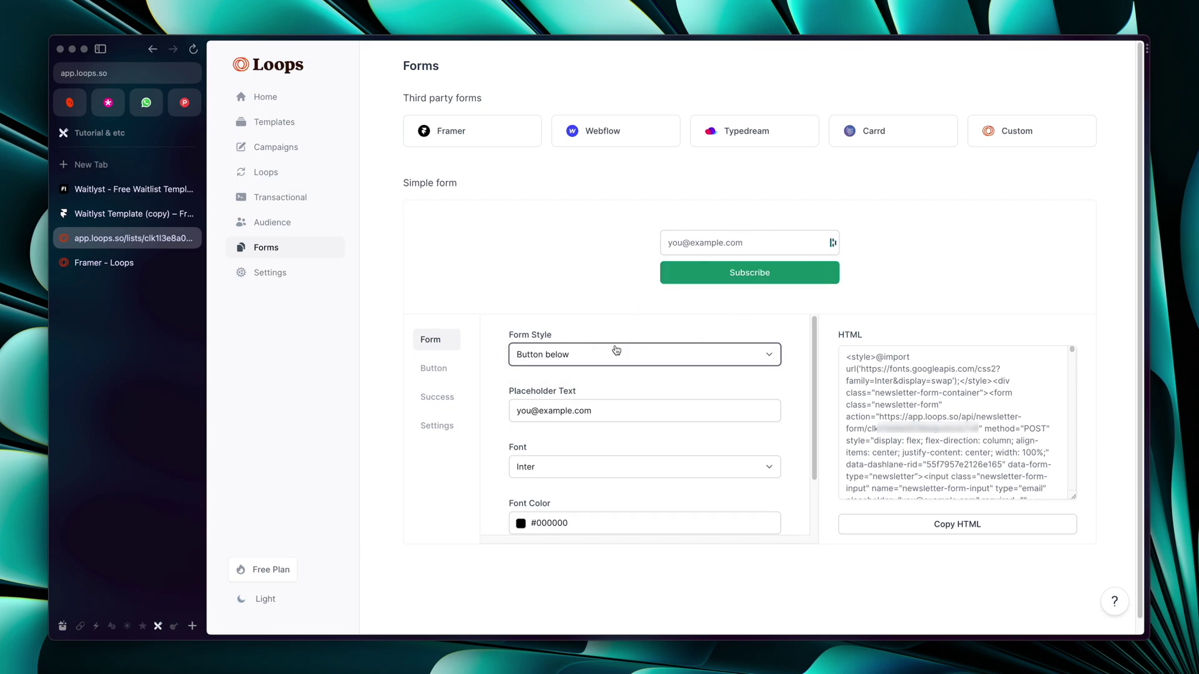
{"action": "left_click", "coordinate": [617, 350]}
{"action": "left_click", "coordinate": [555, 341]}
{"action": "scroll", "coordinate": [553, 402], "scroll_direction": "down", "scroll_amount": 1}
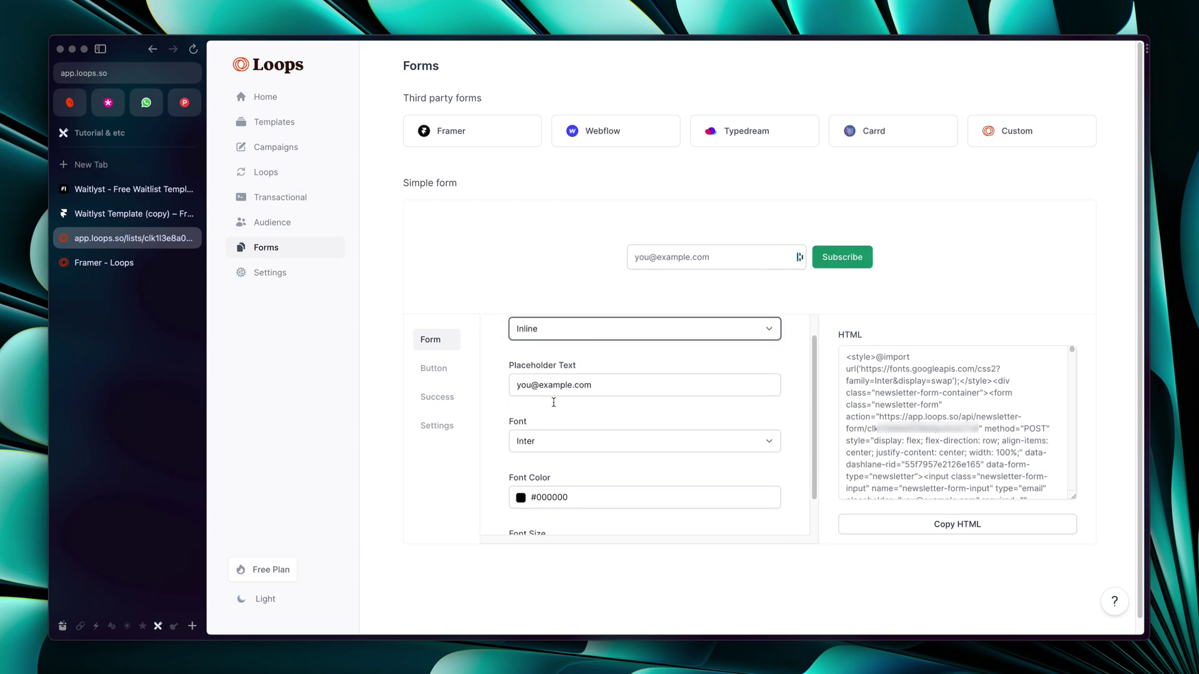
{"action": "scroll", "coordinate": [584, 390], "scroll_direction": "down", "scroll_amount": 3}
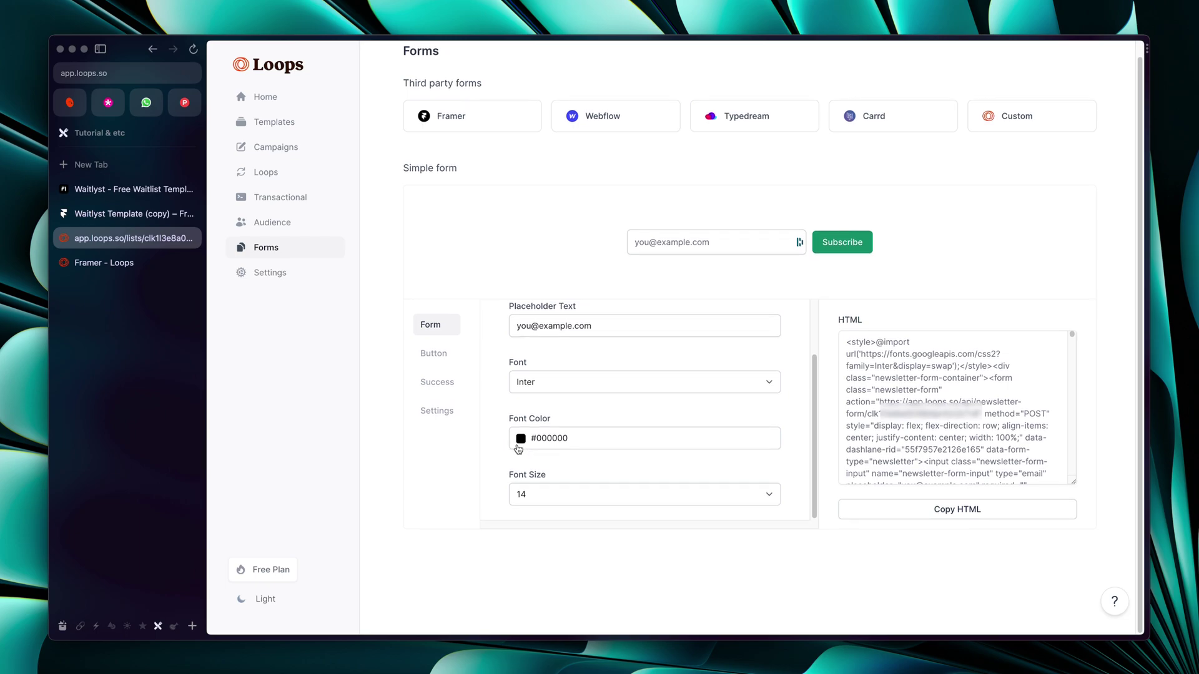
Change the form's User Group to 'Waitlist Users'
{"action": "left_click", "coordinate": [422, 354]}
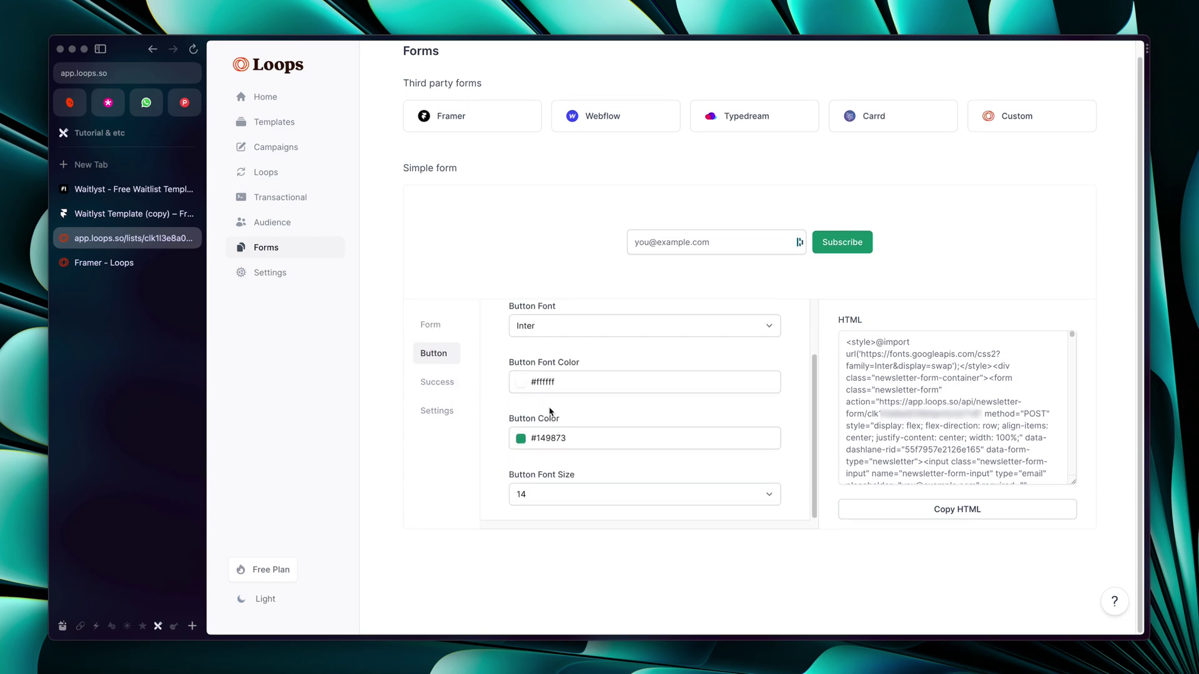
{"action": "left_click", "coordinate": [436, 411]}
{"action": "left_click_drag", "start_coordinate": [506, 320], "coordinate": [565, 324]}
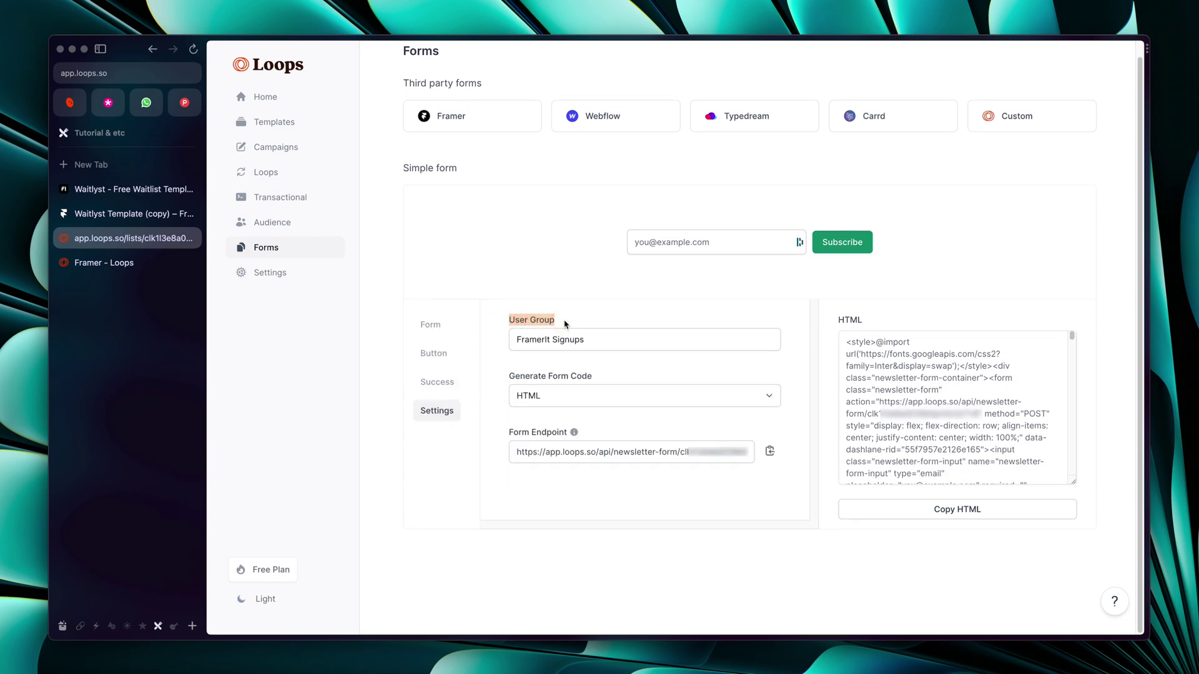
{"action": "left_click", "coordinate": [593, 340]}
{"action": "triple_click", "coordinate": [594, 340]}
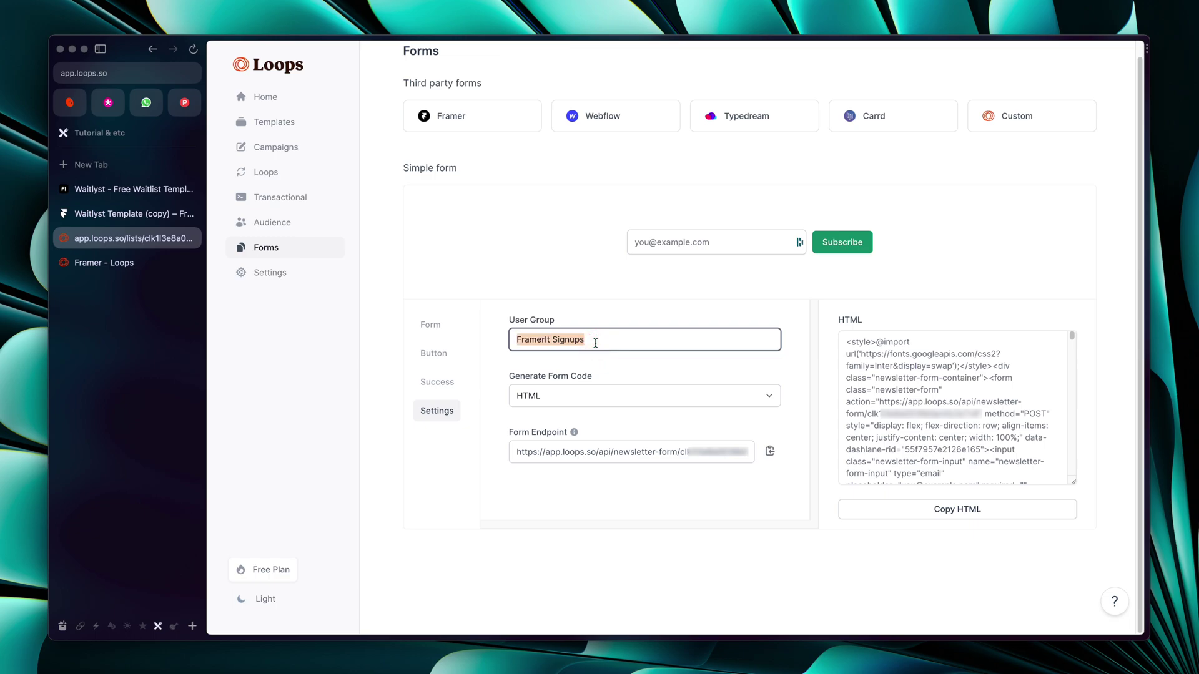
{"action": "type", "text": "Waitlist "}
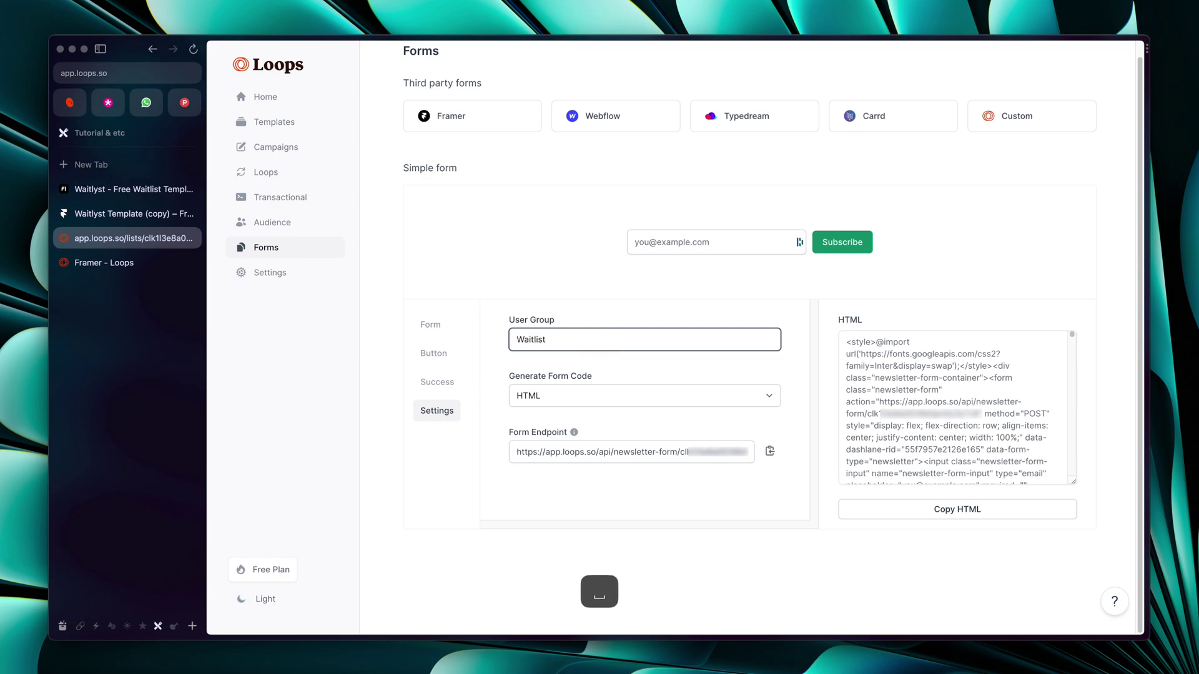
{"action": "type", "text": "Uders"}
{"action": "key", "text": "BackSpace"}
{"action": "key", "text": "BackSpace"}
{"action": "key", "text": "BackSpace"}
{"action": "key", "text": "BackSpace"}
{"action": "type", "text": "sers"}
{"action": "left_click", "coordinate": [638, 323]}
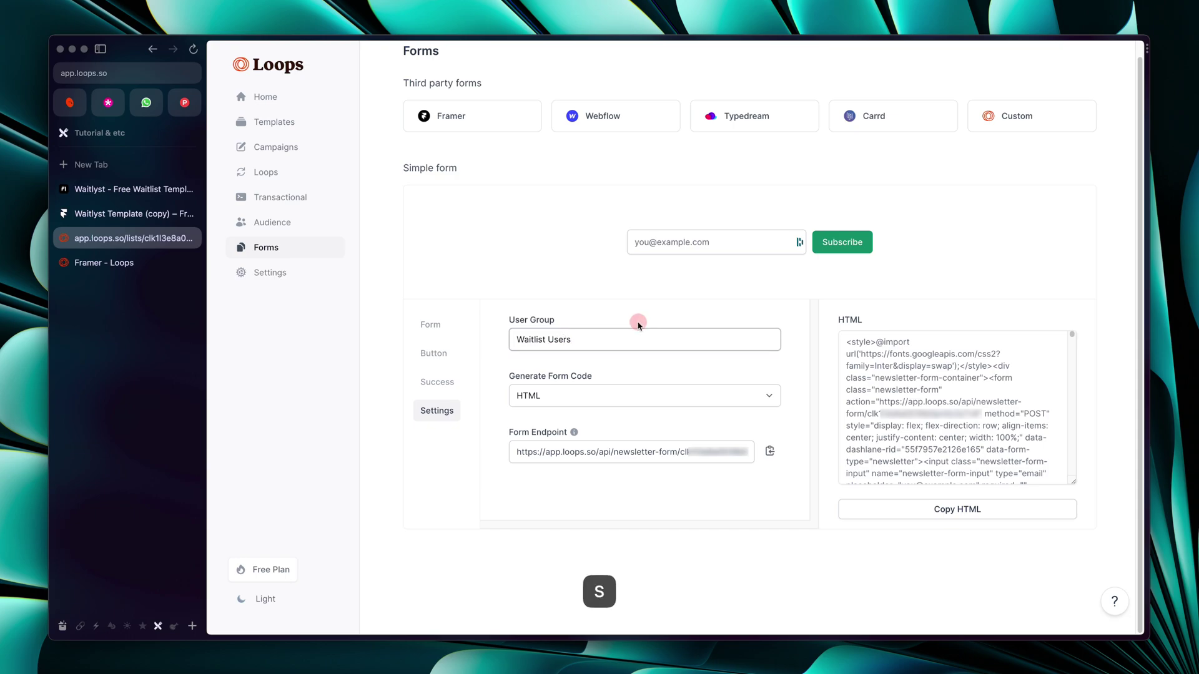
Generate the form code as JSX, copy it, and consult the Framer integration docs
{"action": "left_click", "coordinate": [553, 401]}
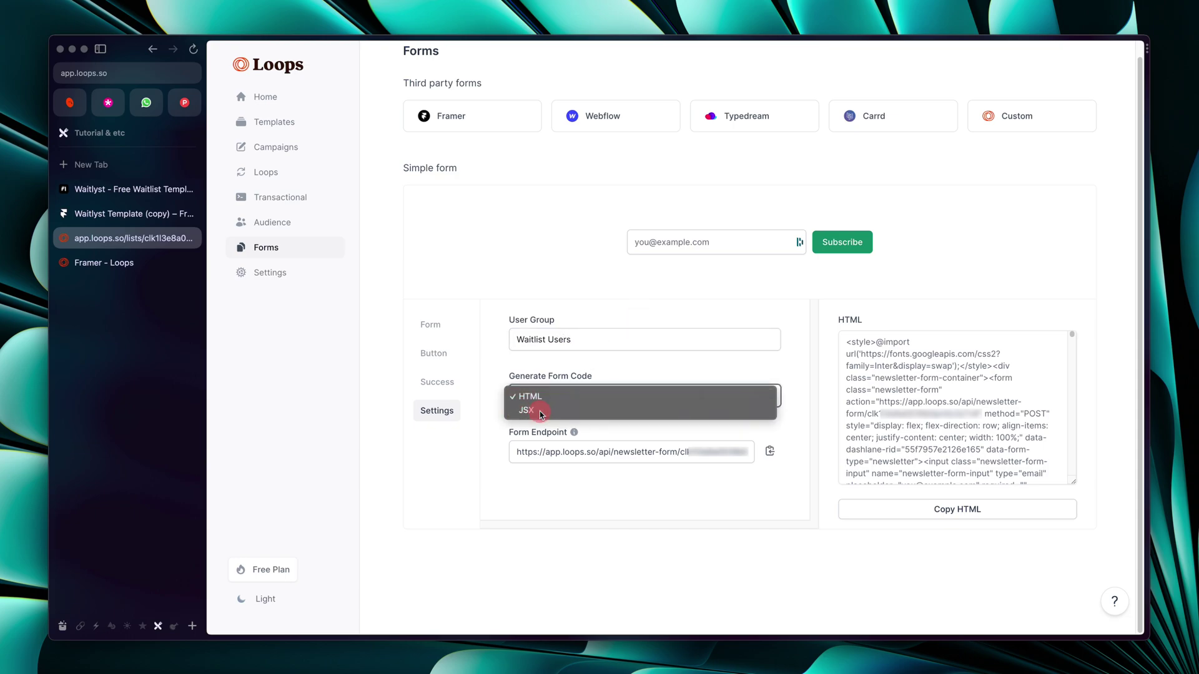
{"action": "left_click", "coordinate": [540, 412]}
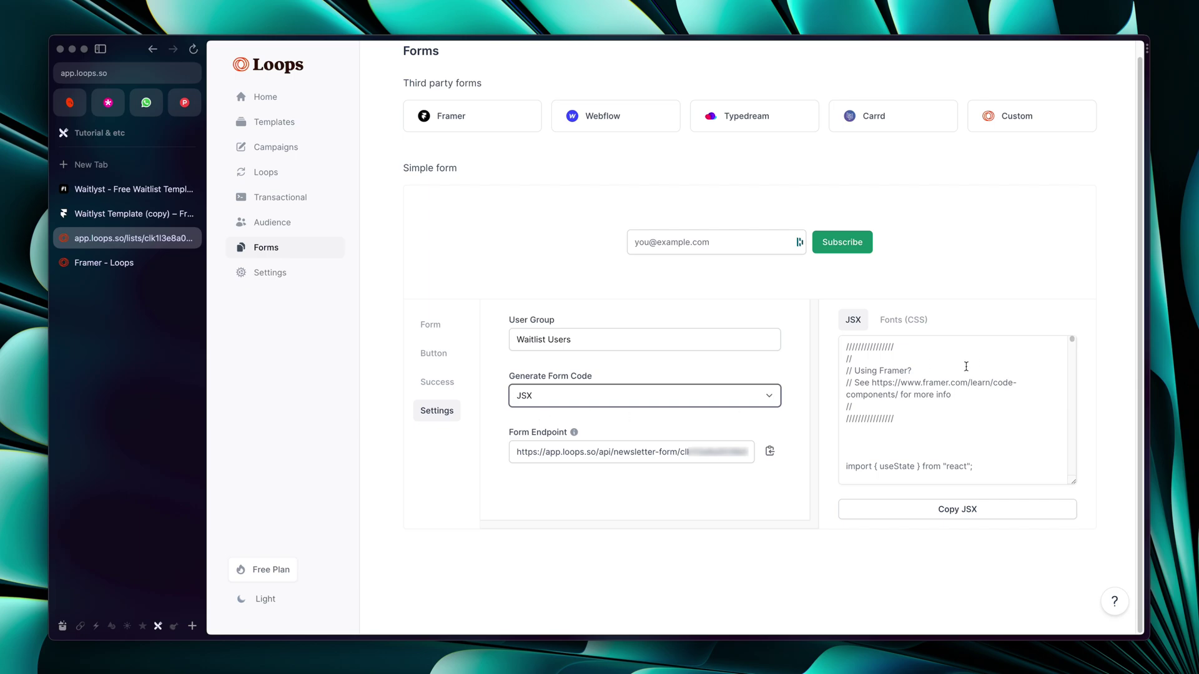
{"action": "left_click", "coordinate": [104, 262]}
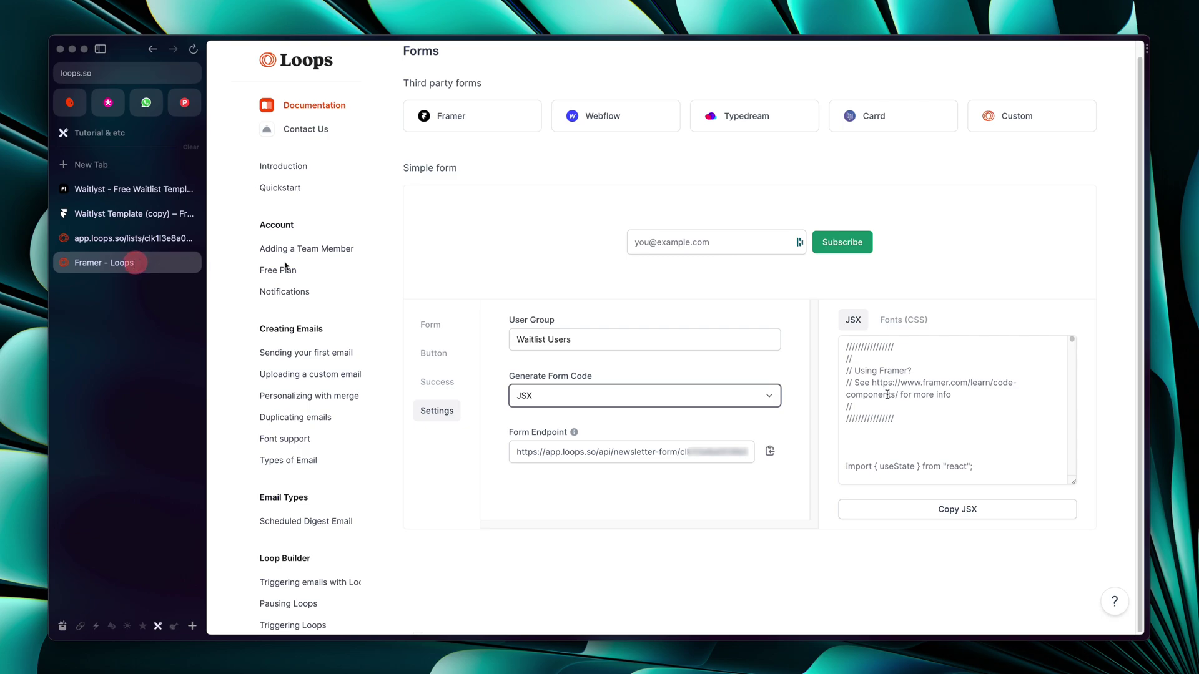
{"action": "scroll", "coordinate": [497, 285], "scroll_direction": "down", "scroll_amount": 3}
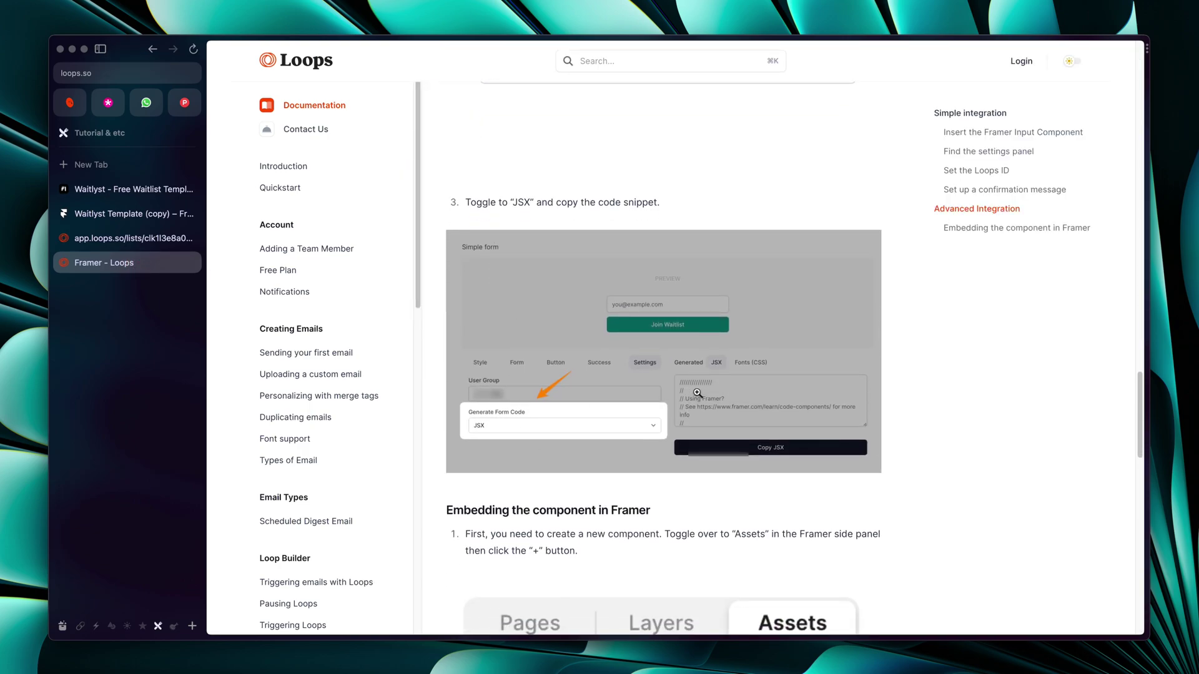
{"action": "left_click", "coordinate": [109, 238]}
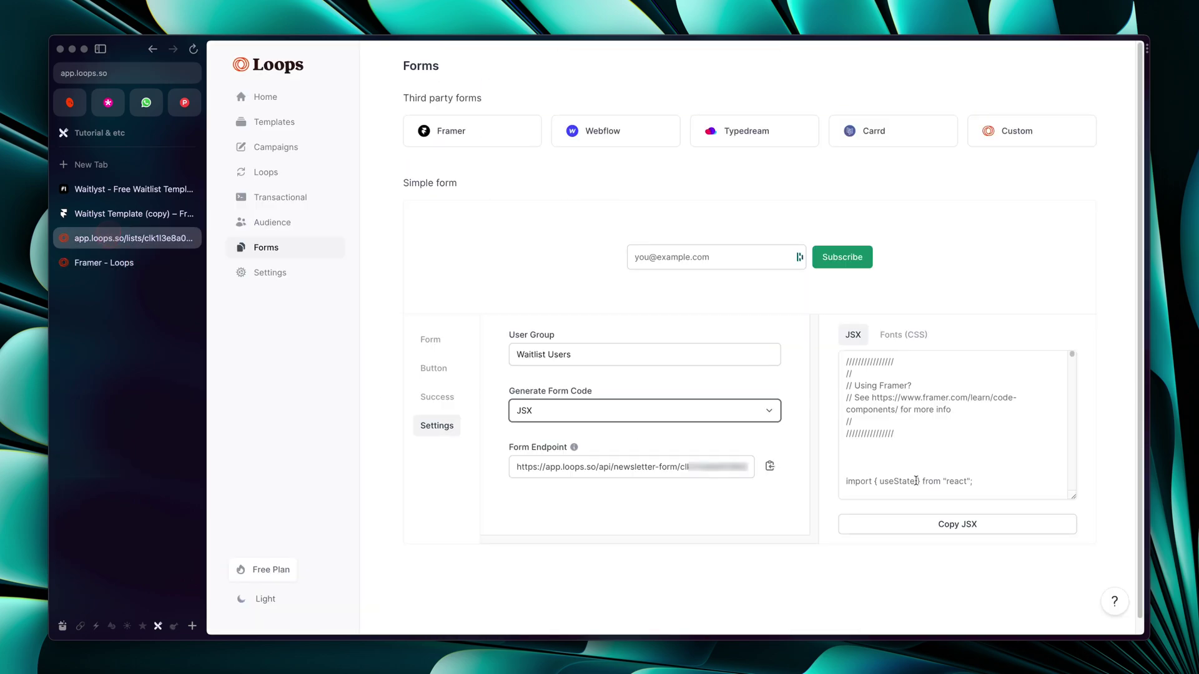
{"action": "left_click", "coordinate": [919, 530]}
{"action": "left_click", "coordinate": [112, 263]}
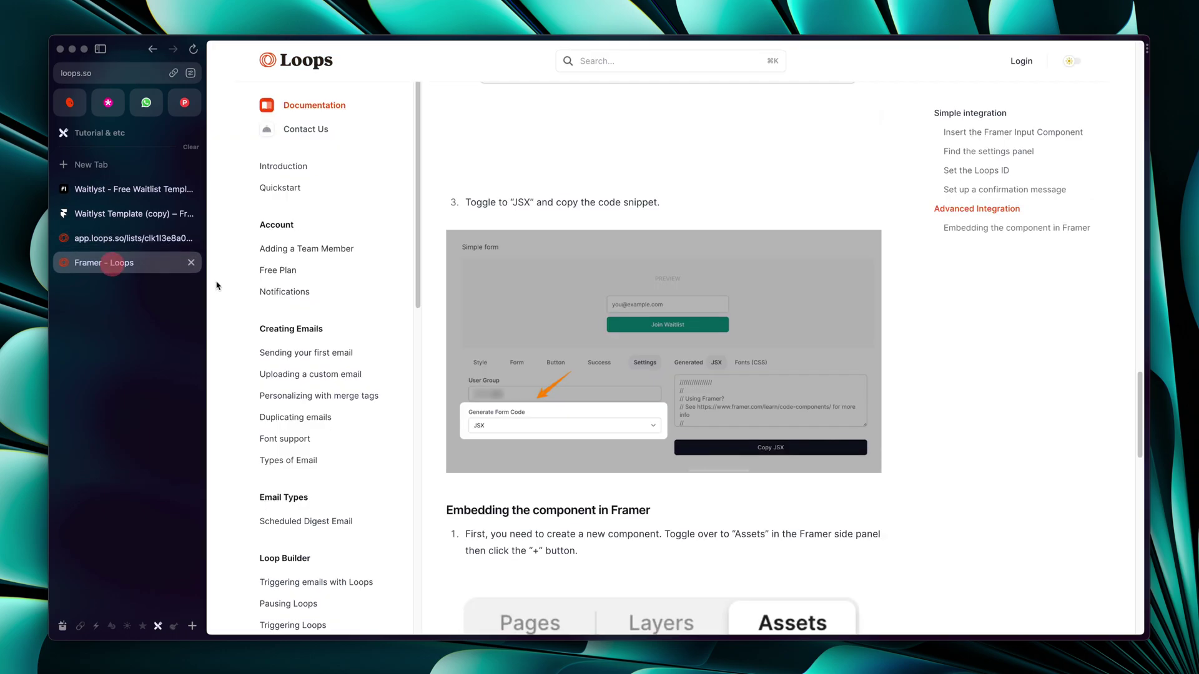
{"action": "scroll", "coordinate": [720, 389], "scroll_direction": "down", "scroll_amount": 7}
{"action": "scroll", "coordinate": [719, 390], "scroll_direction": "down", "scroll_amount": 3}
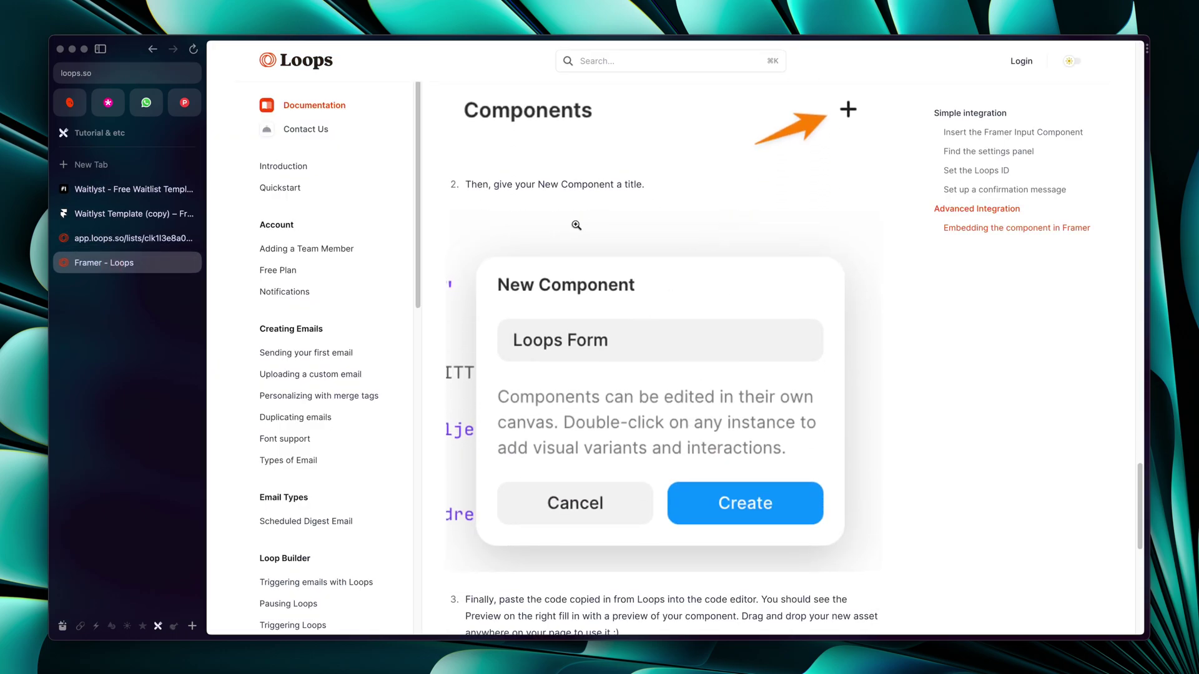
{"action": "left_click", "coordinate": [105, 216]}
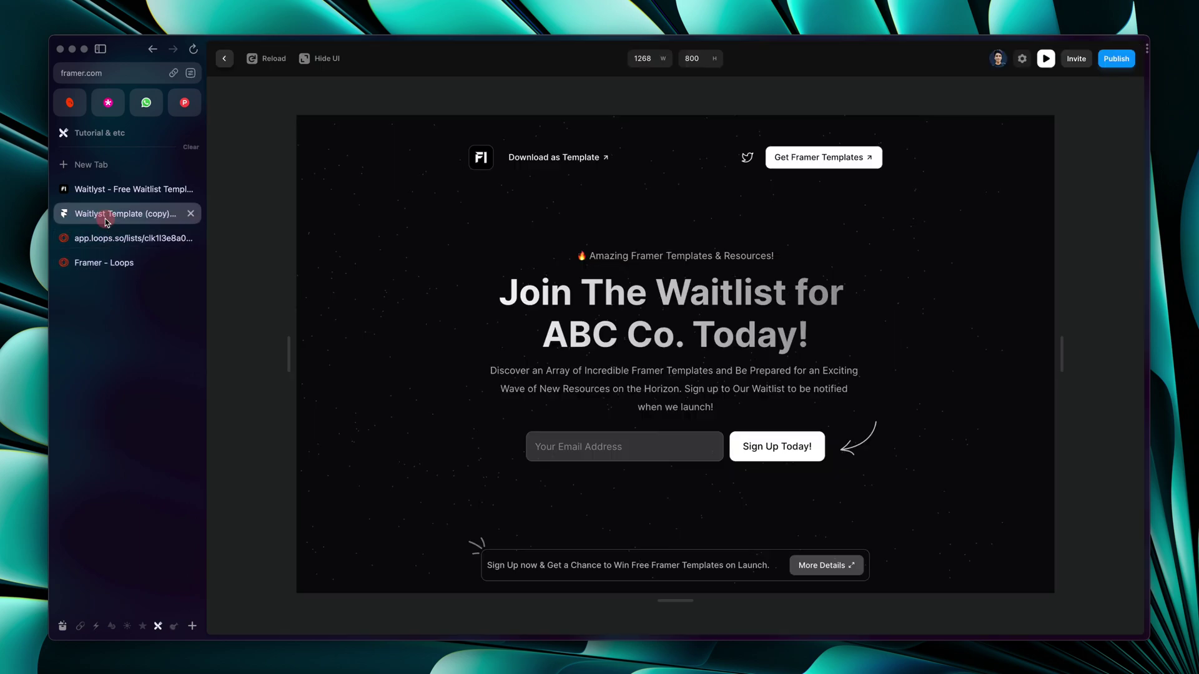
Create a new code file named 'Custom Form' from the Assets panel
{"action": "left_click", "coordinate": [230, 65]}
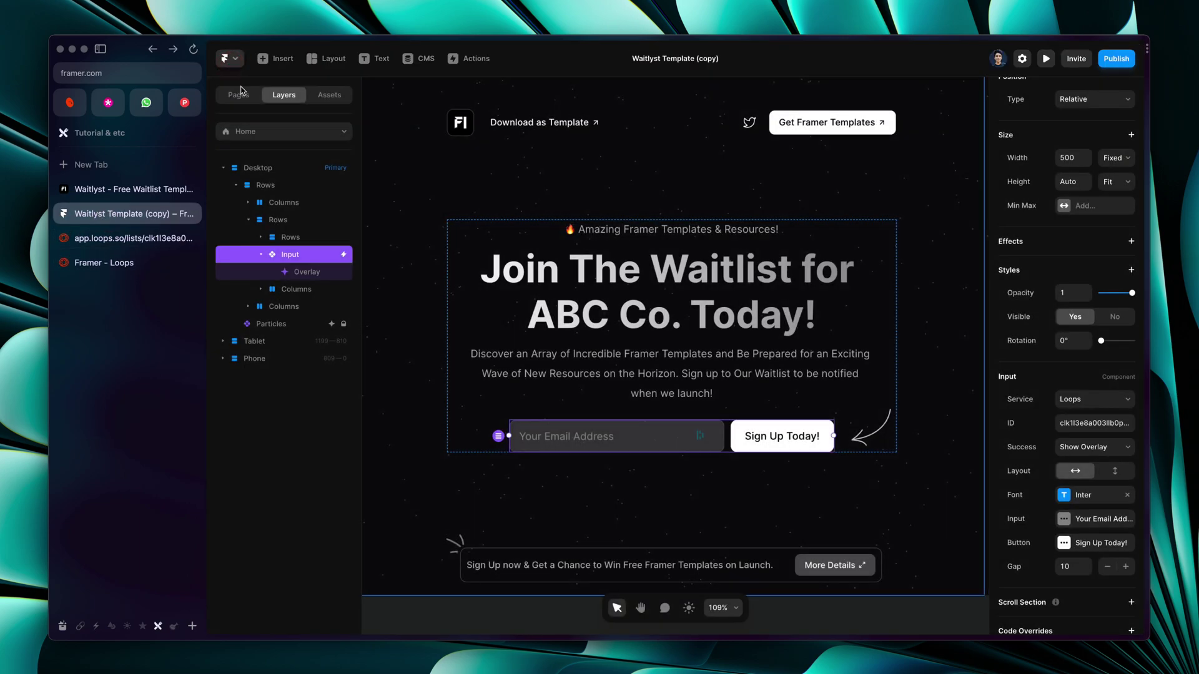
{"action": "left_click", "coordinate": [323, 95]}
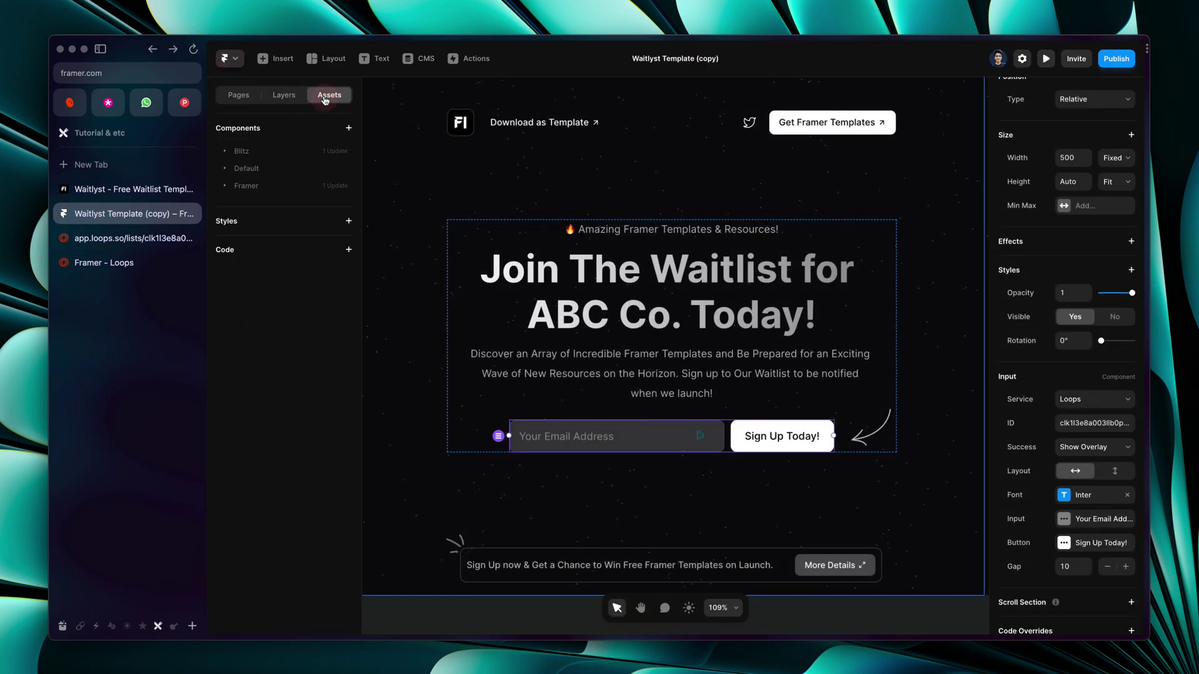
{"action": "left_click", "coordinate": [348, 249]}
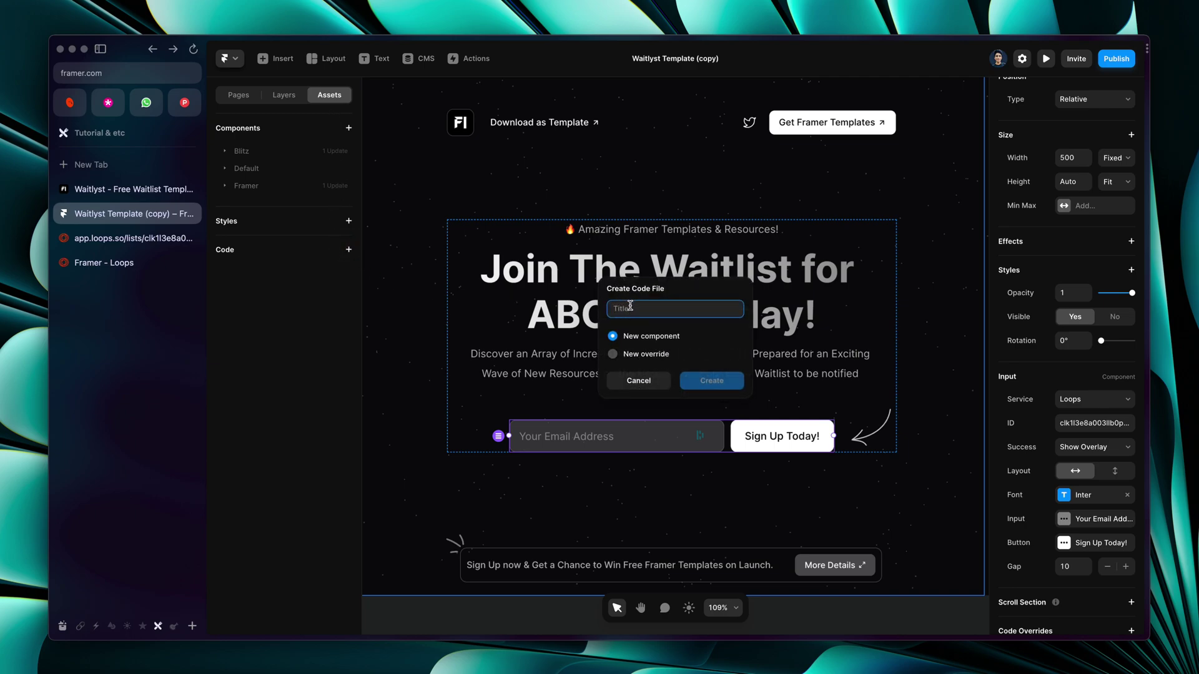
{"action": "type", "text": "Custom Fo"}
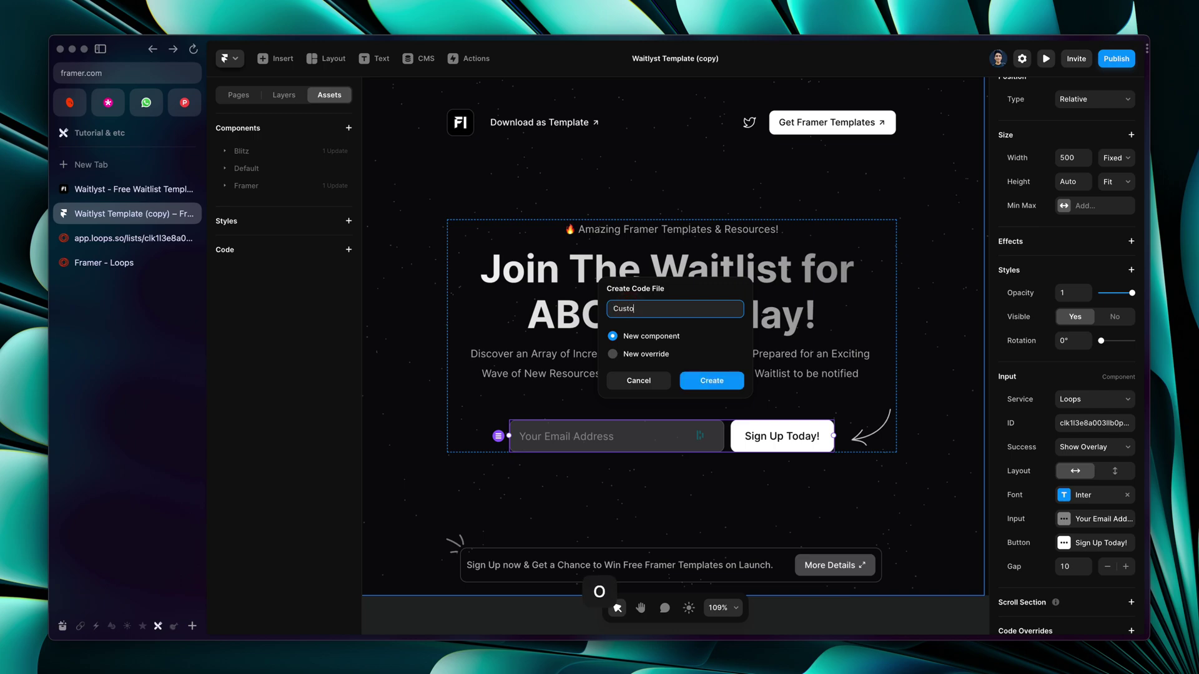
{"action": "type", "text": "rm"}
{"action": "left_click", "coordinate": [710, 385]}
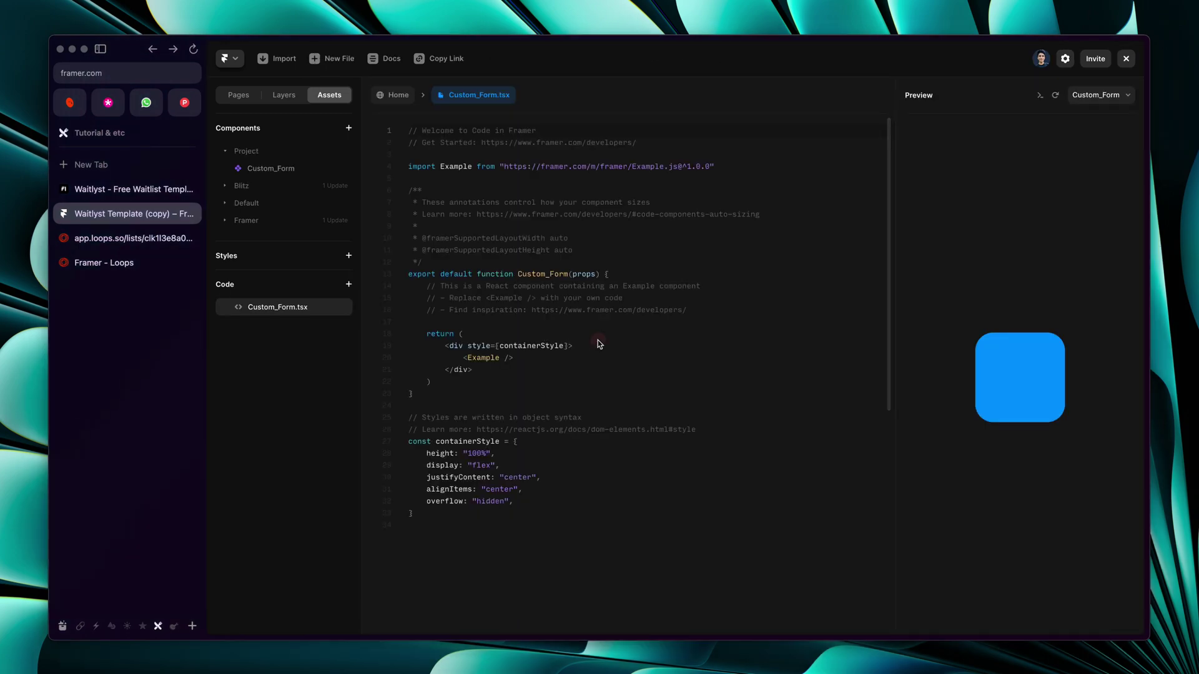
Replace the starter code with the copied Loops JSX and save the file
{"action": "key", "text": "super+a"}
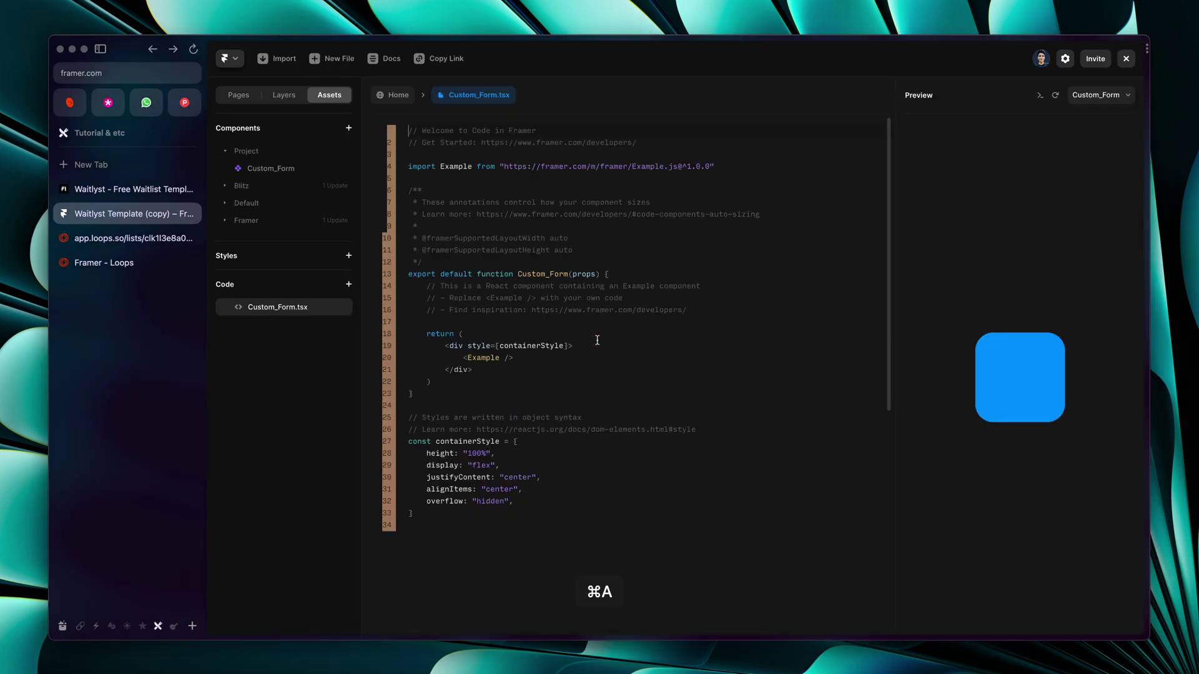
{"action": "left_click", "coordinate": [597, 340]}
{"action": "key", "text": "super+a"}
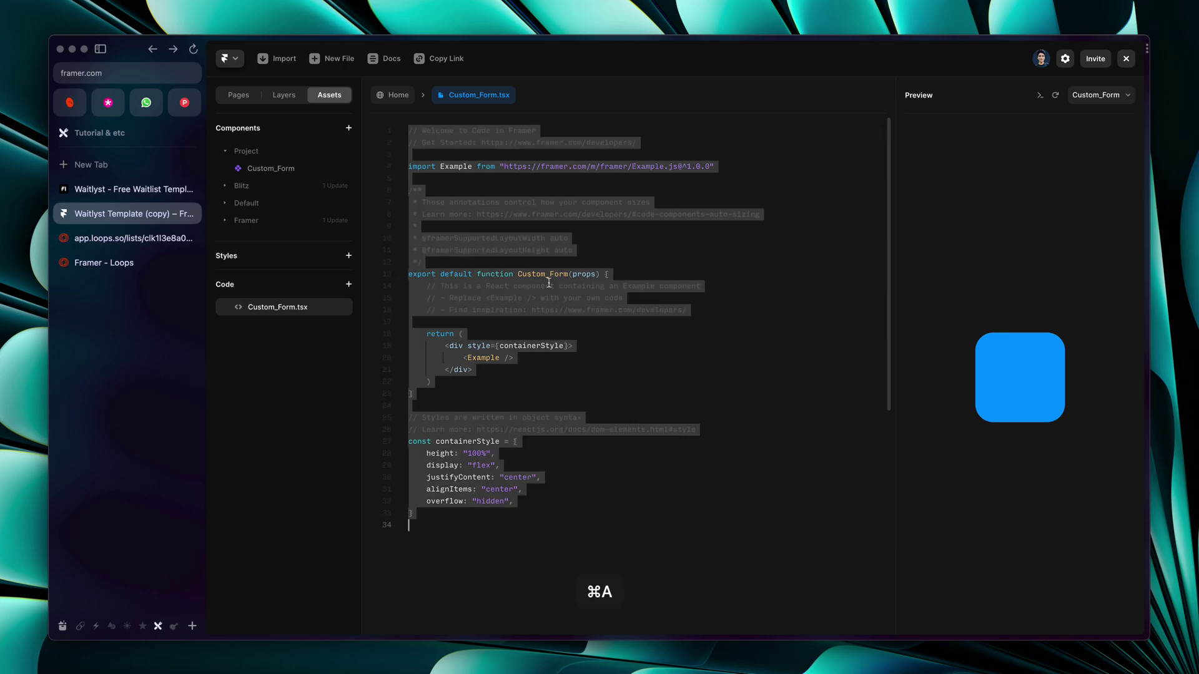
{"action": "key", "text": "BackSpace"}
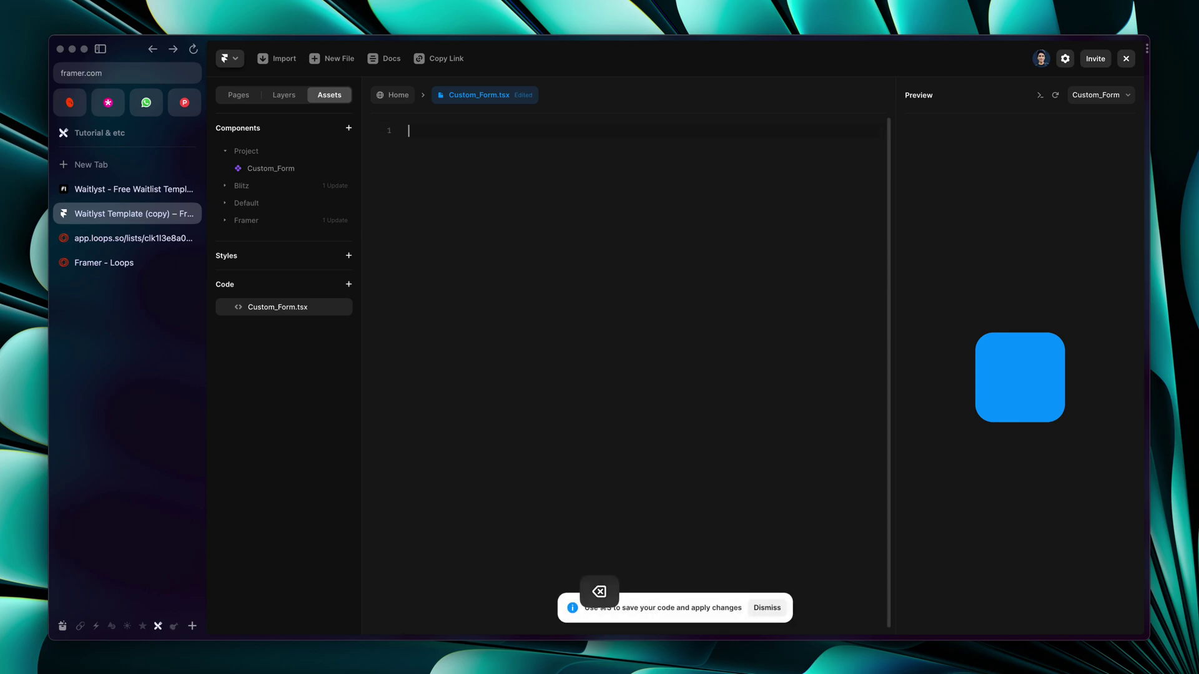
{"action": "key", "text": "super+v"}
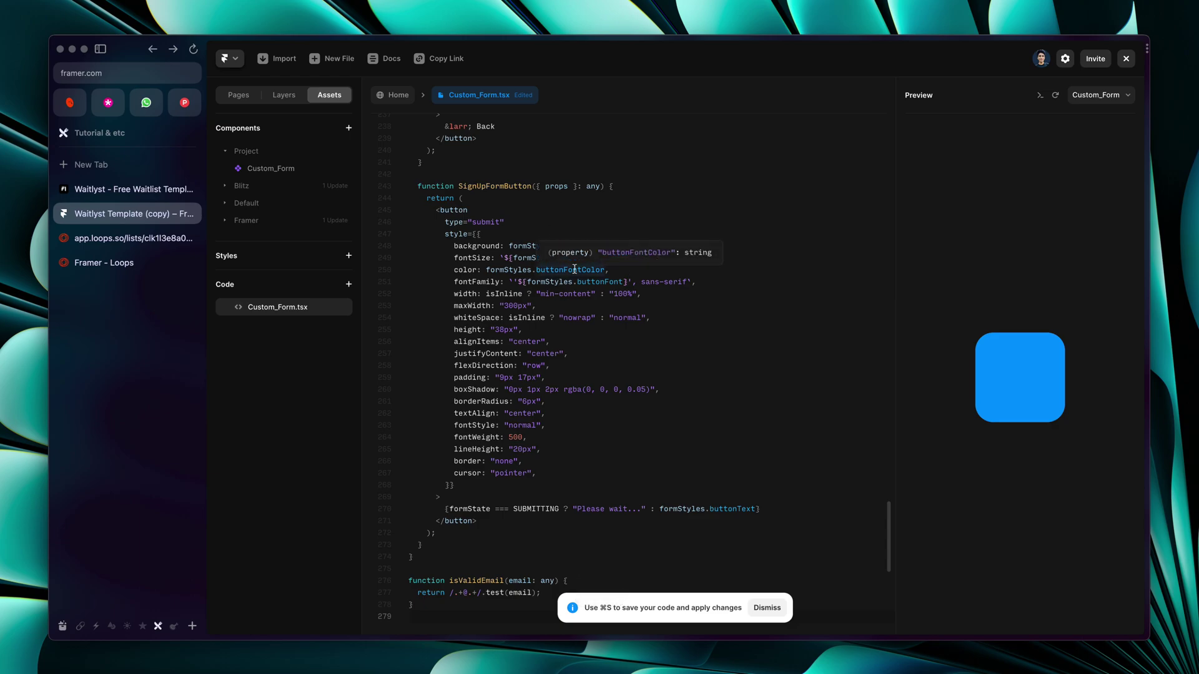
{"action": "key", "text": "super+Up"}
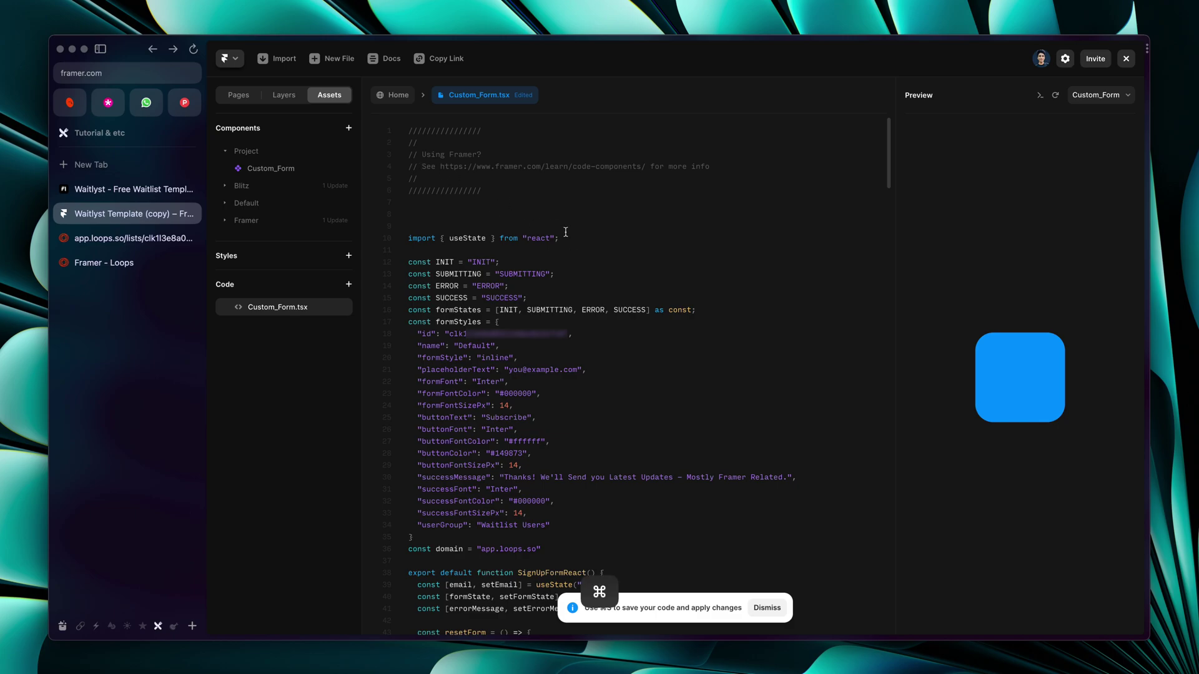
{"action": "key", "text": "super+s"}
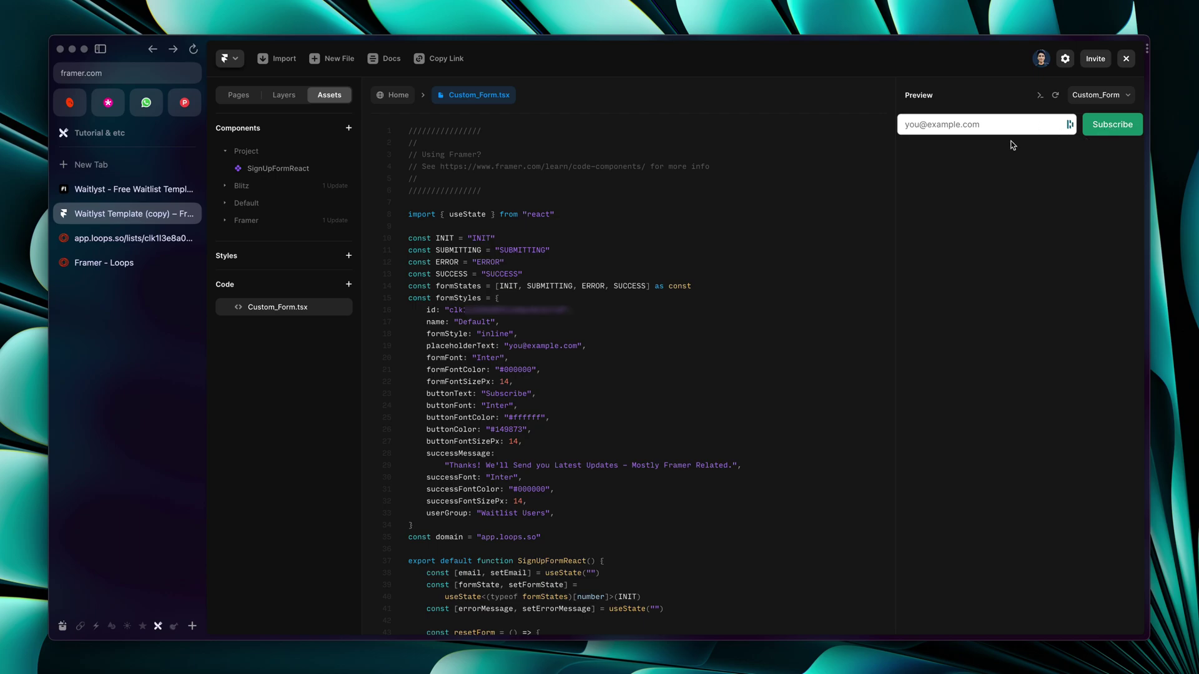
Place the SignUpFormReact component on the Home page above the email field
{"action": "left_click", "coordinate": [243, 95]}
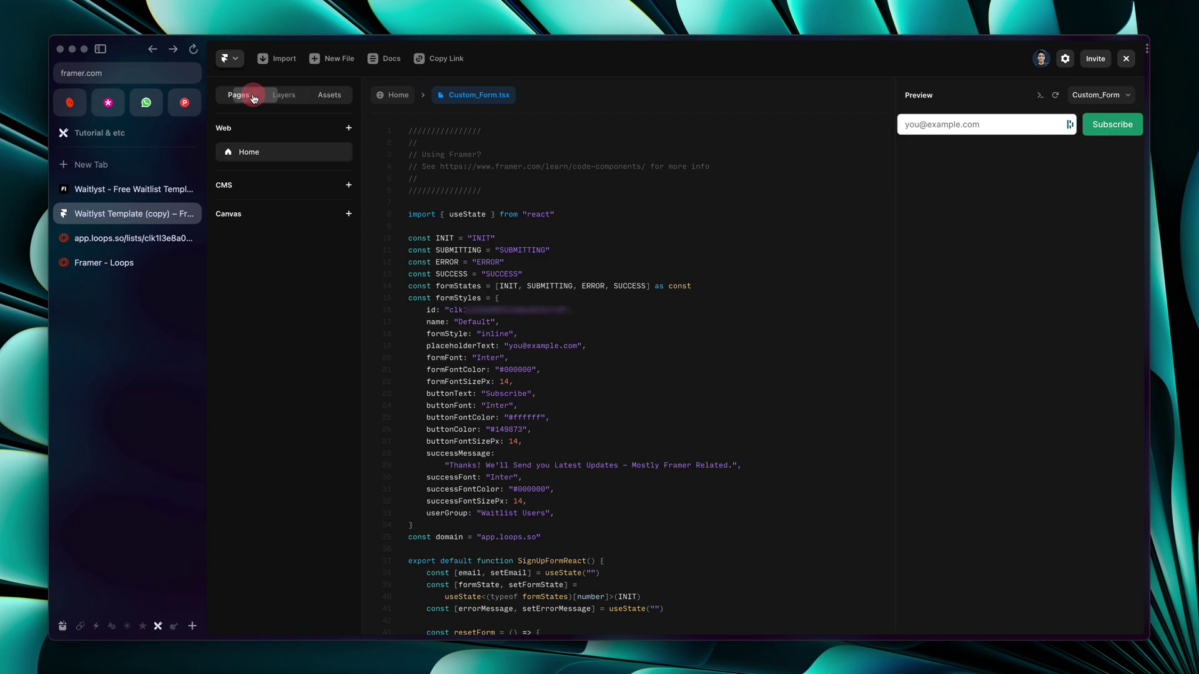
{"action": "left_click", "coordinate": [291, 151]}
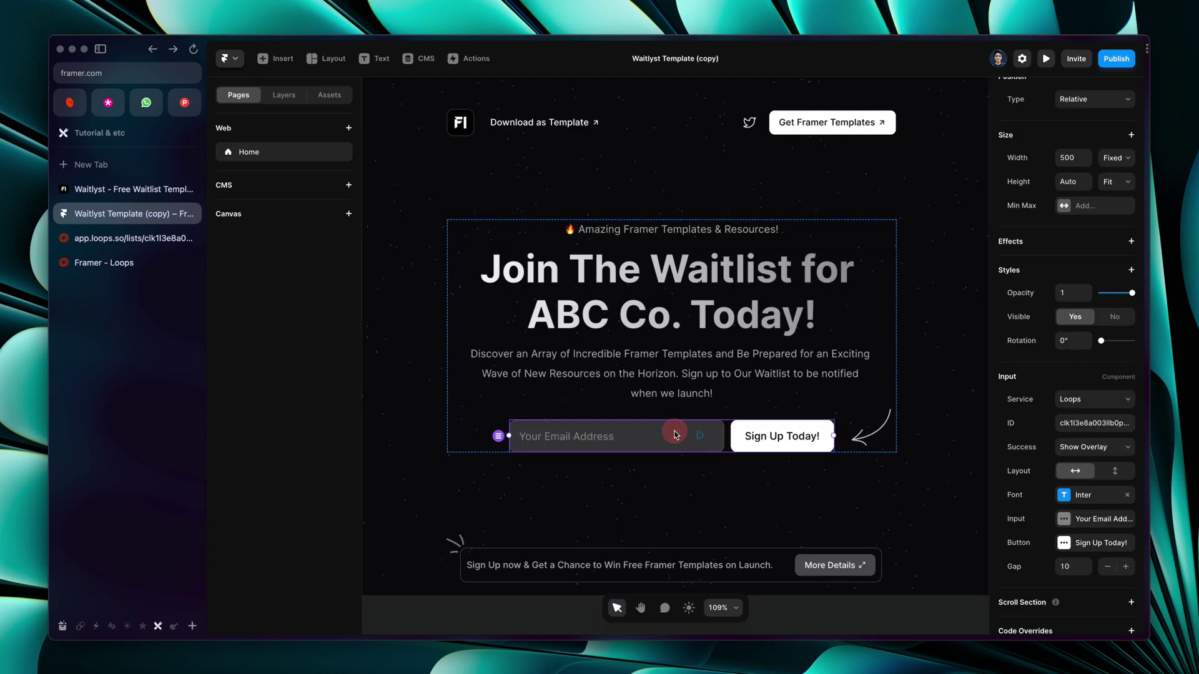
{"action": "left_click", "coordinate": [328, 94]}
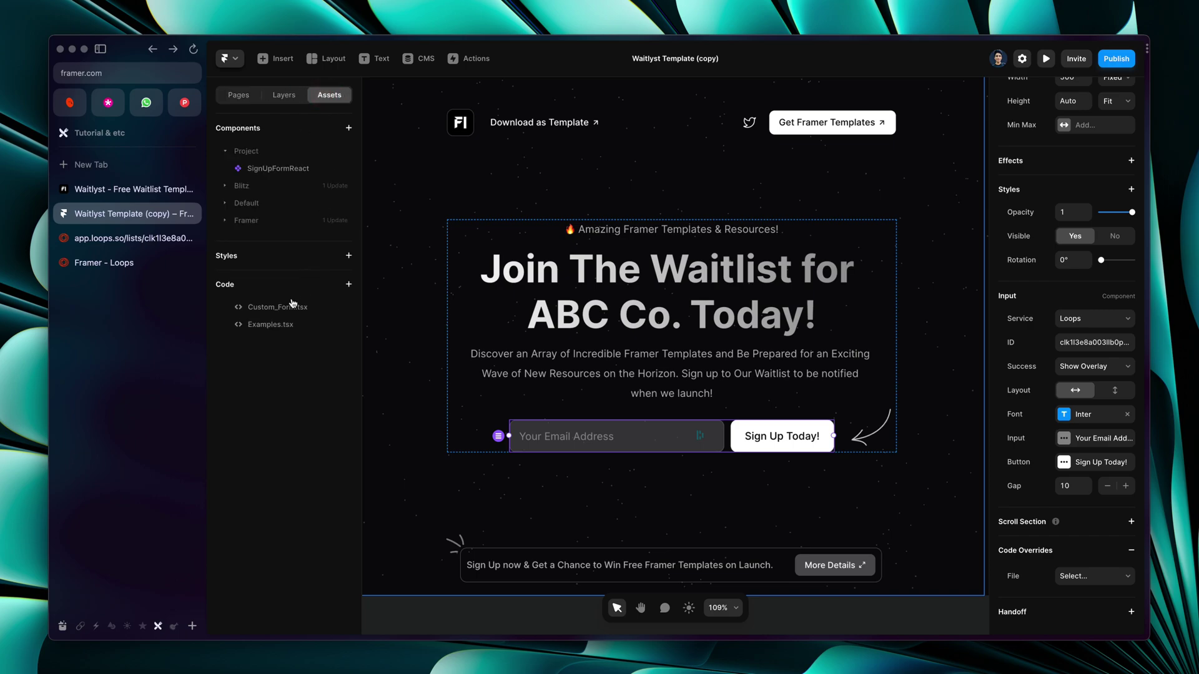
{"action": "left_click_drag", "start_coordinate": [291, 311], "coordinate": [634, 415]}
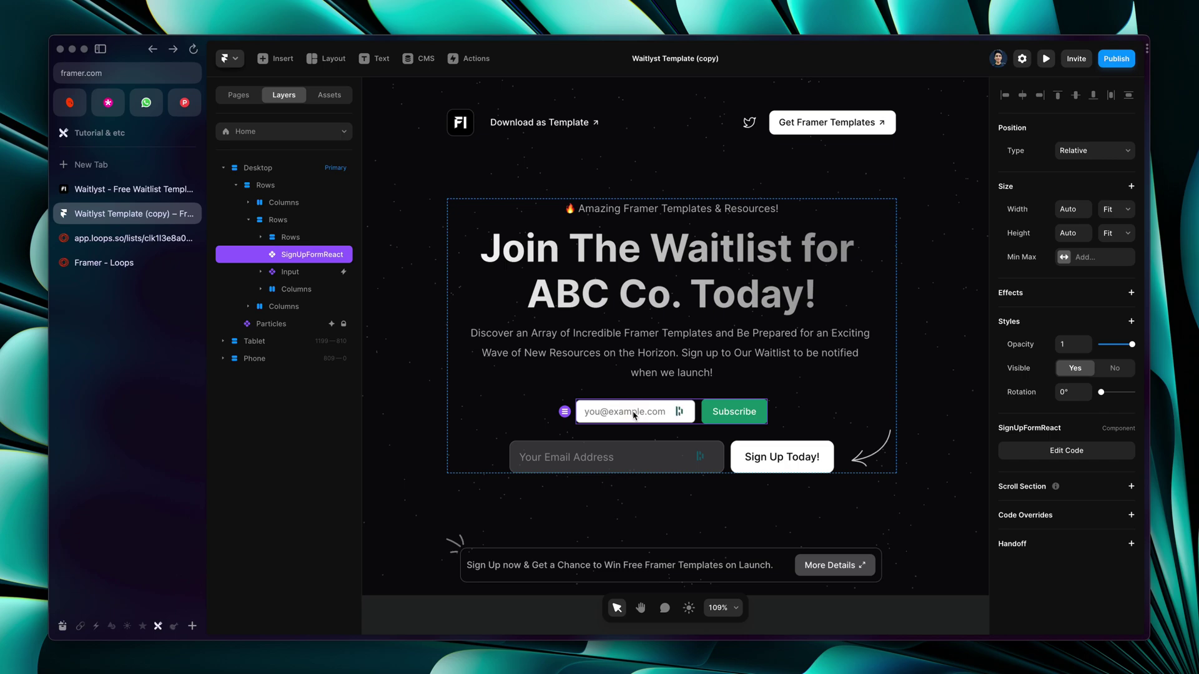
Delete the old email Input and set the SignUpFormReact form's width to Fill
{"action": "left_click", "coordinate": [636, 469]}
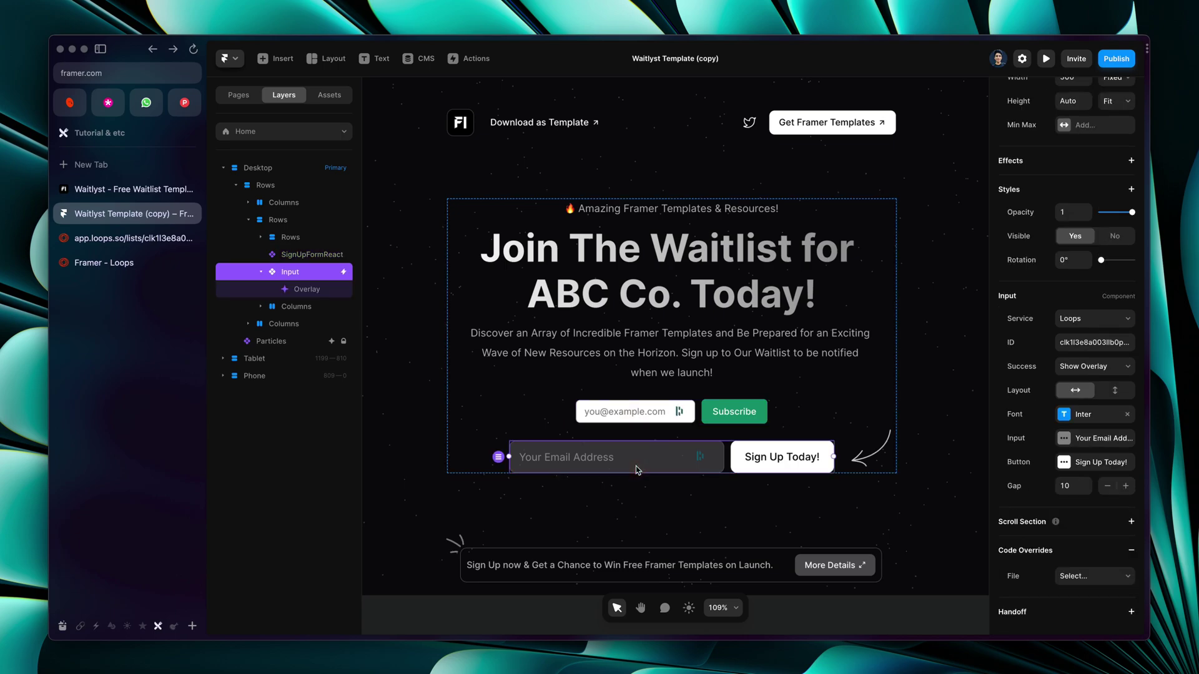
{"action": "key", "text": "Delete"}
{"action": "left_click", "coordinate": [707, 439]}
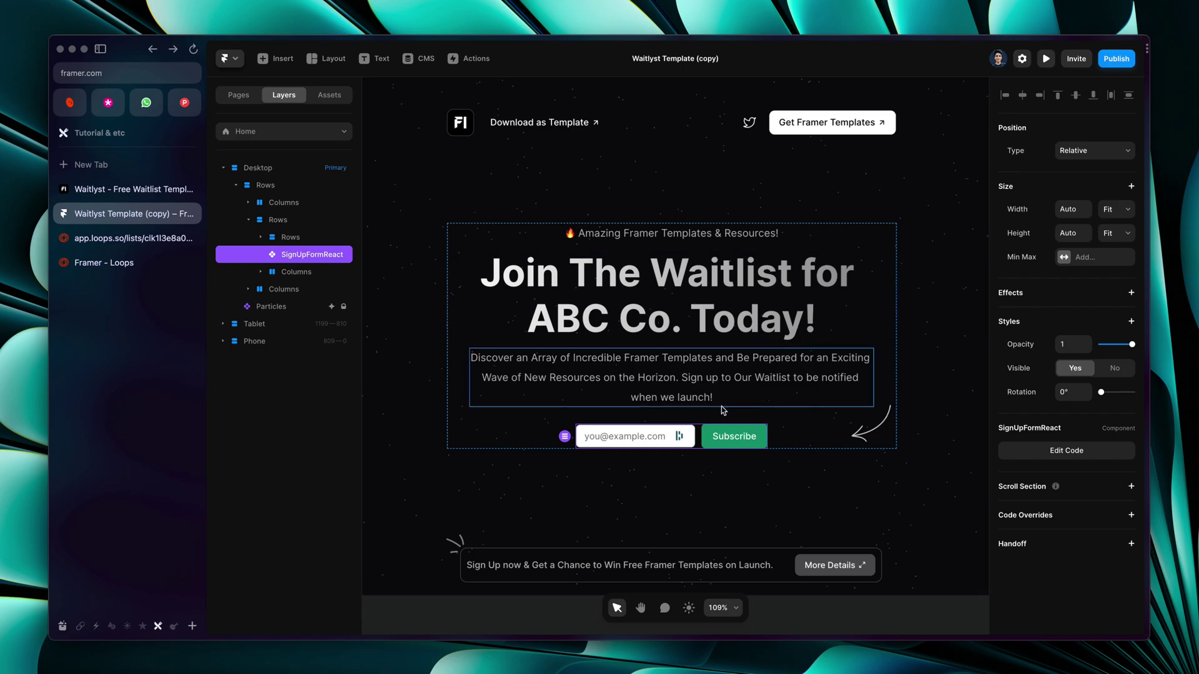
{"action": "left_click", "coordinate": [1114, 209]}
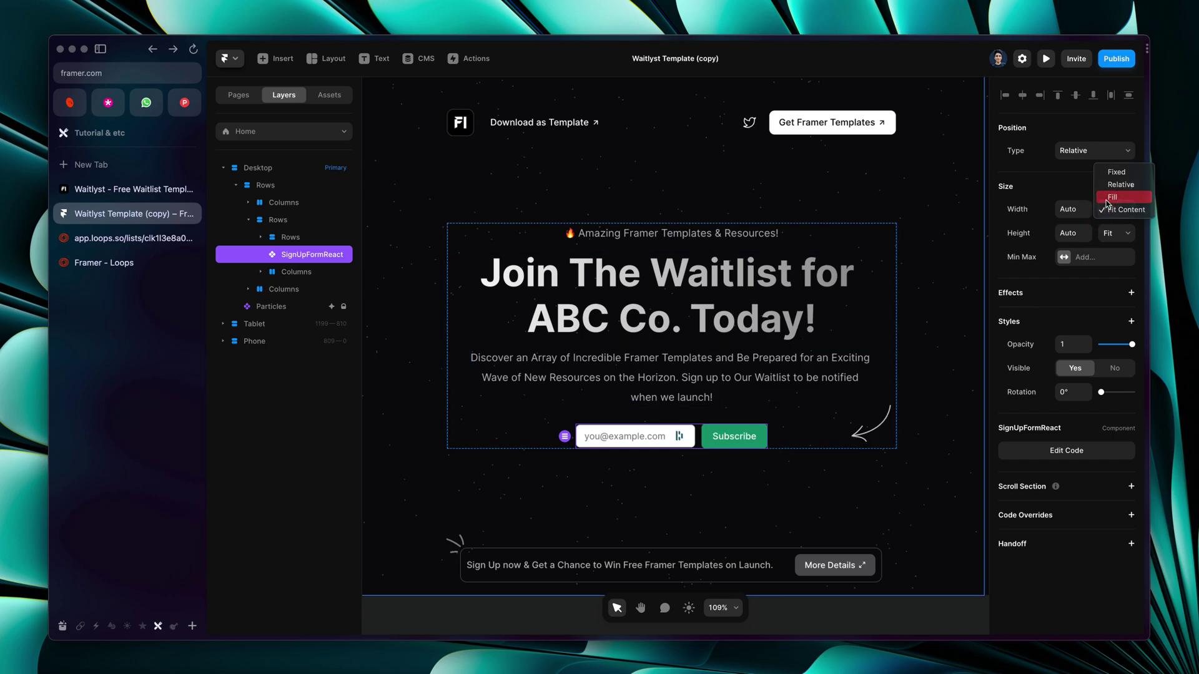
{"action": "left_click", "coordinate": [1107, 197]}
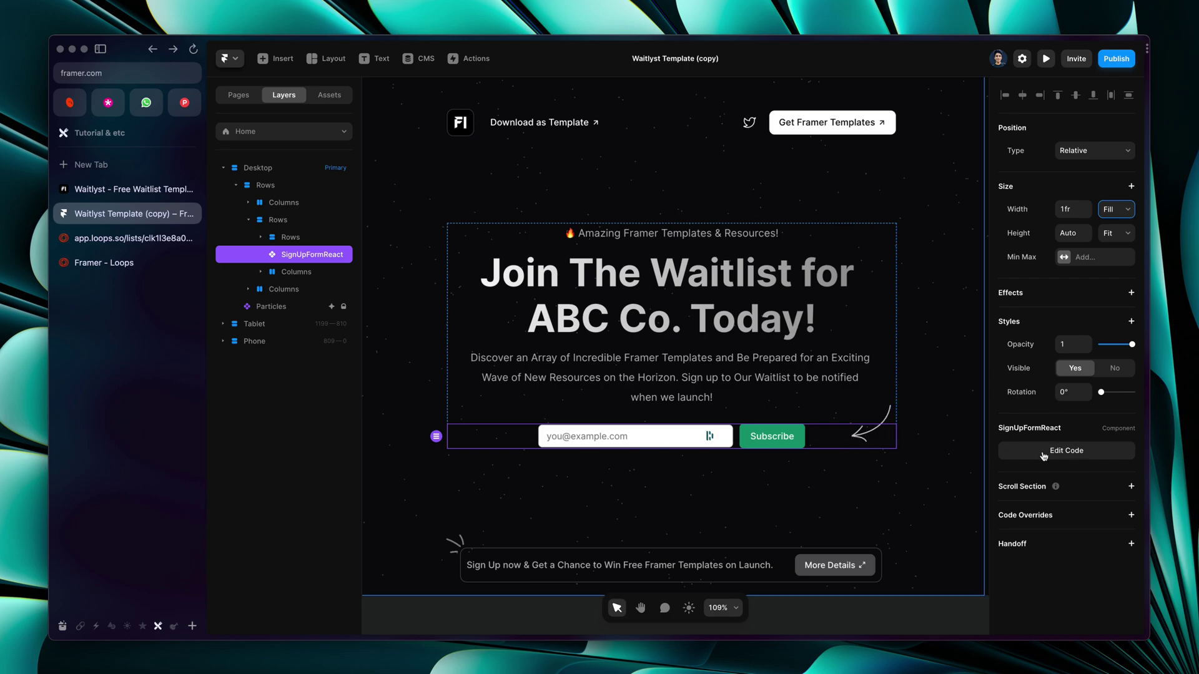
{"action": "left_click", "coordinate": [1084, 458]}
{"action": "key", "text": "super+f"}
{"action": "type", "text": "width"}
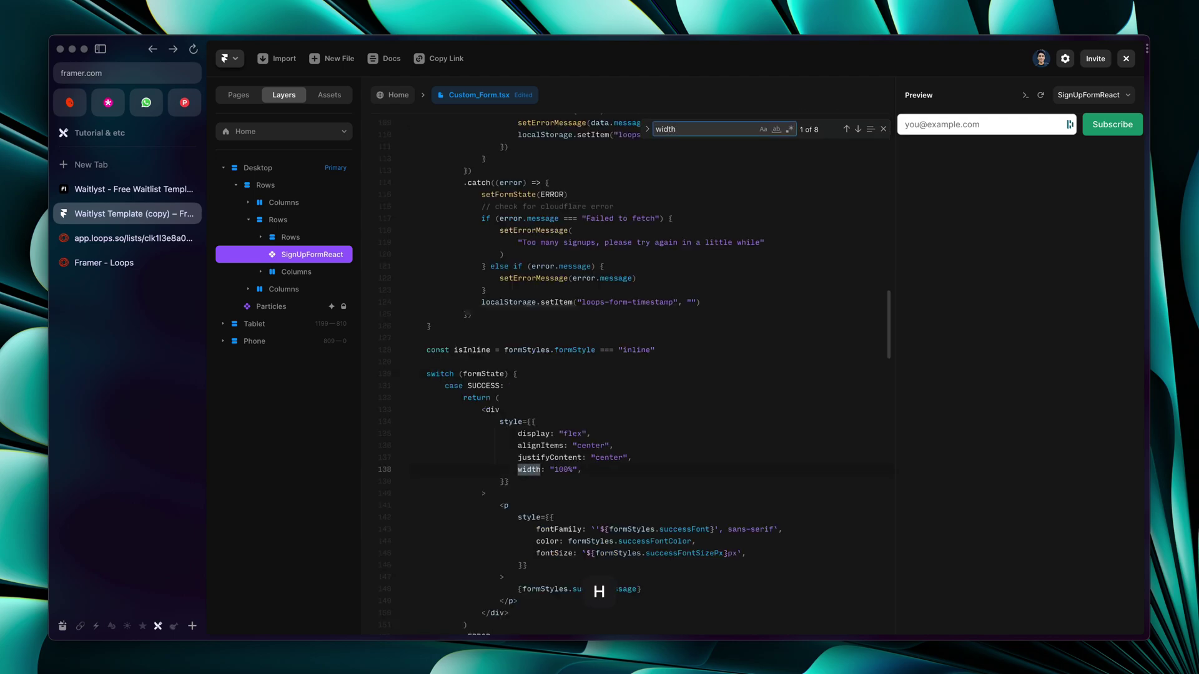
{"action": "key", "text": "Return"}
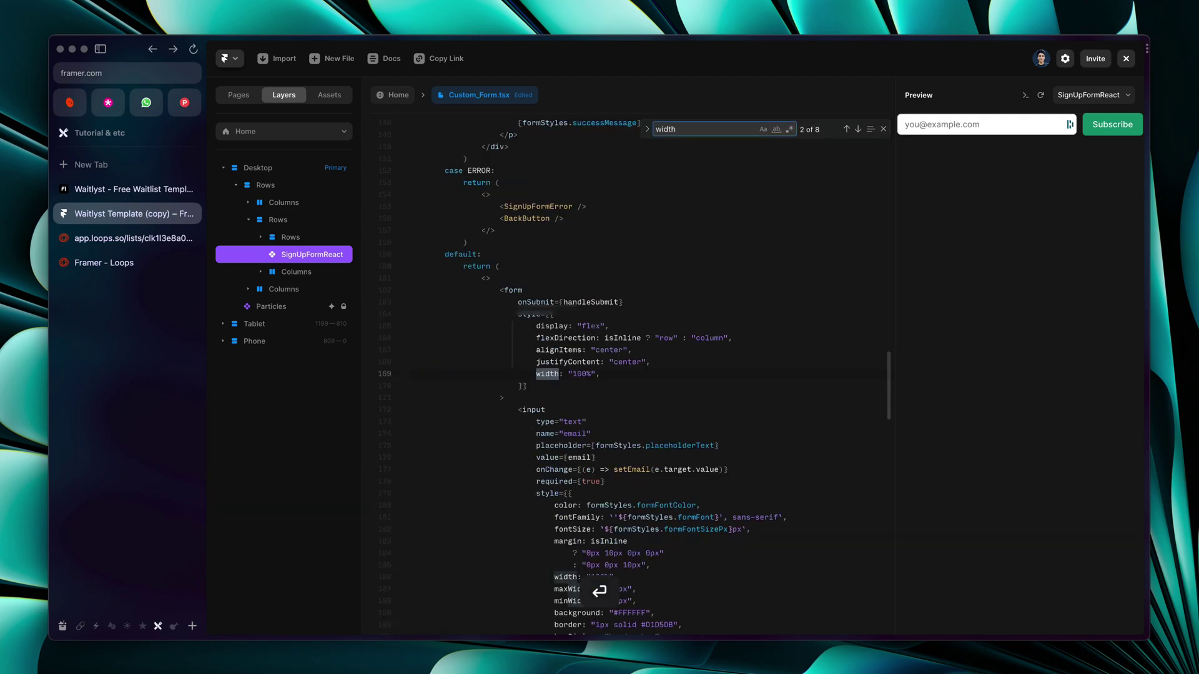
{"action": "key", "text": "Return"}
{"action": "key", "text": "Return"}
{"action": "scroll", "coordinate": [580, 426], "scroll_direction": "down", "scroll_amount": 4}
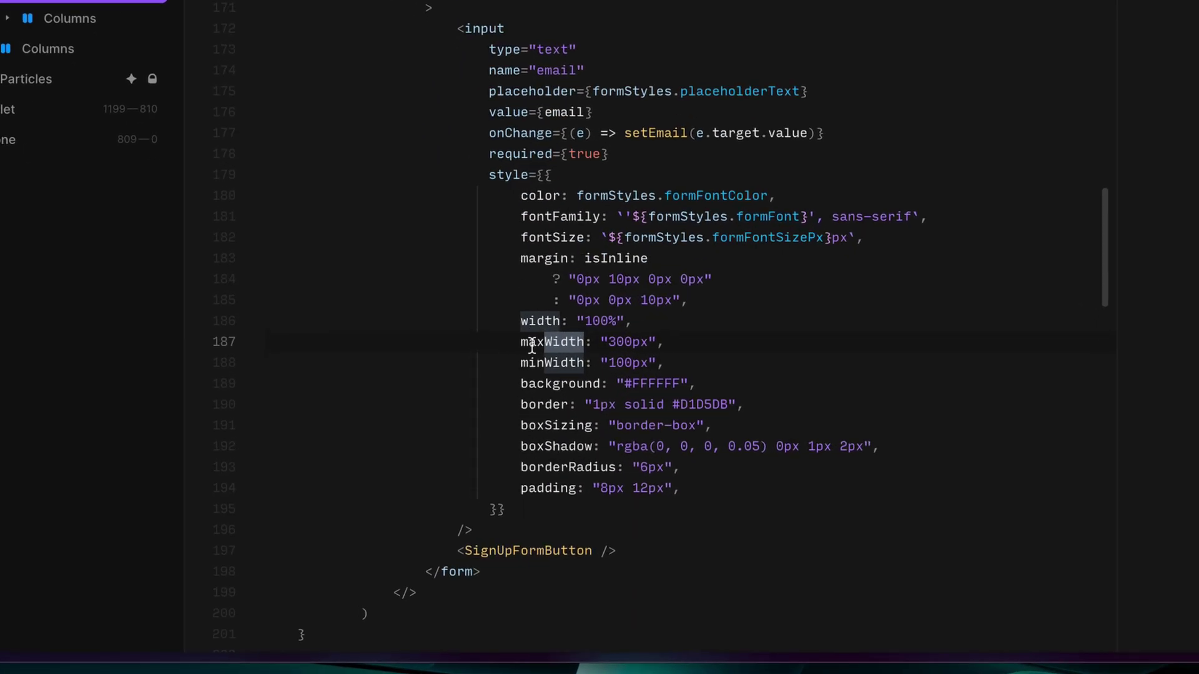
{"action": "left_click", "coordinate": [531, 346]}
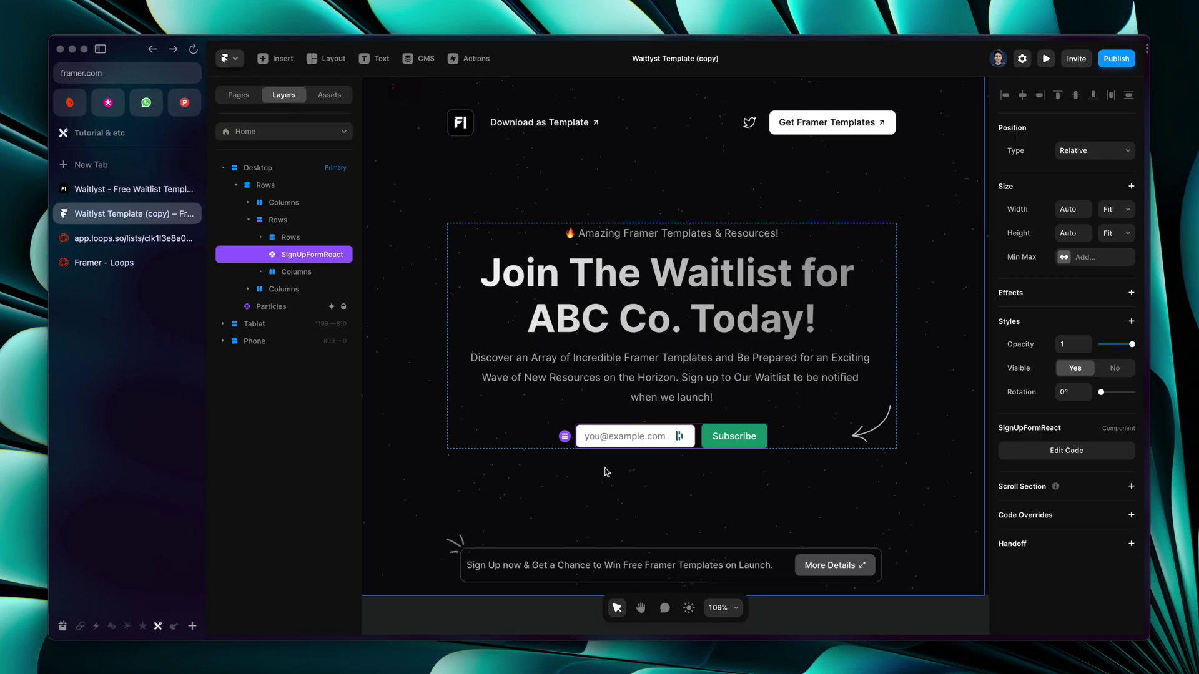
{"action": "left_click", "coordinate": [638, 445]}
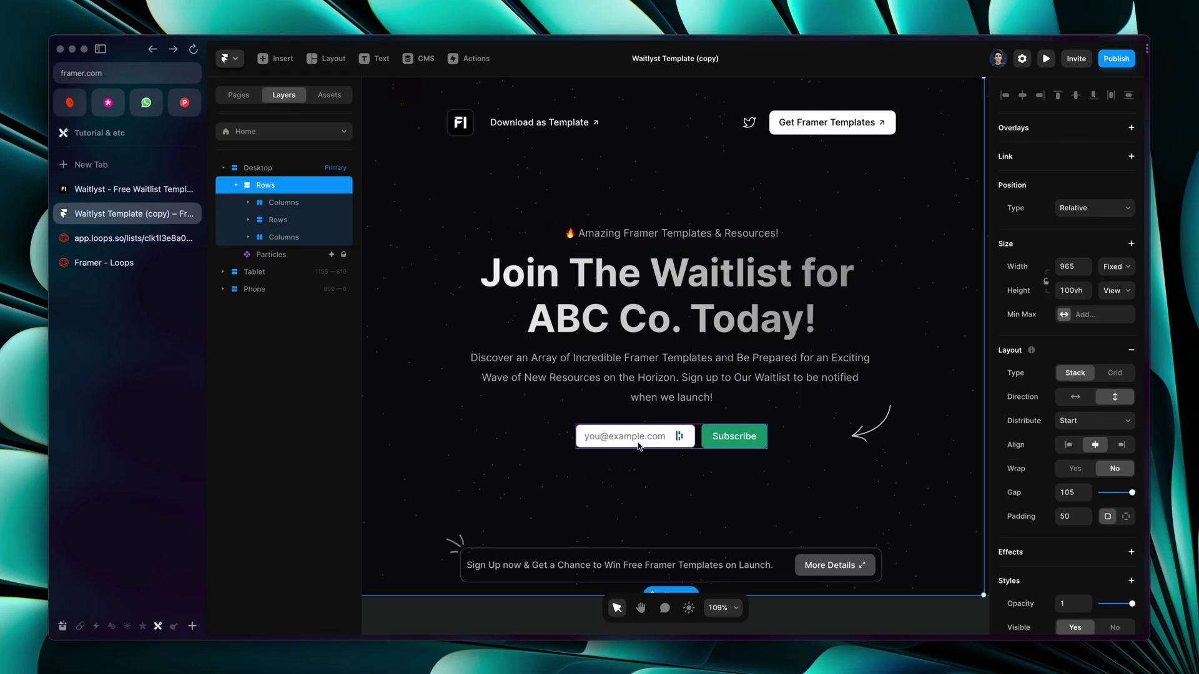
In preview, enter a test email address in the new form and click Subscribe
{"action": "left_click", "coordinate": [1045, 59]}
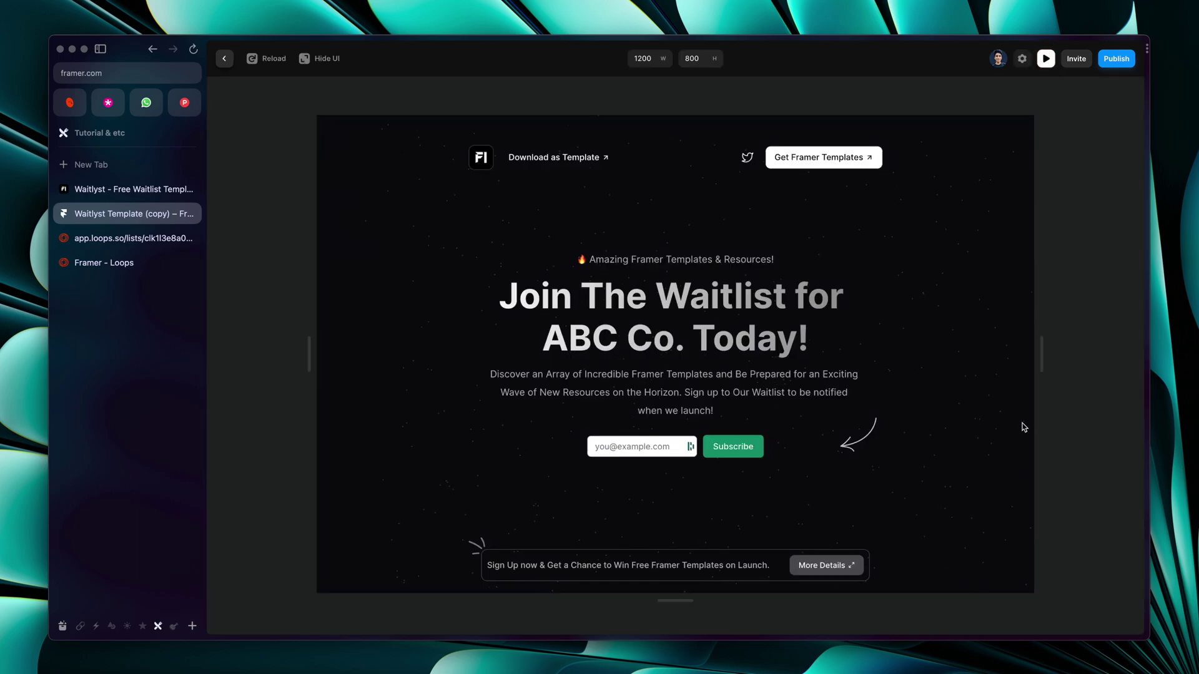
{"action": "left_click", "coordinate": [633, 452]}
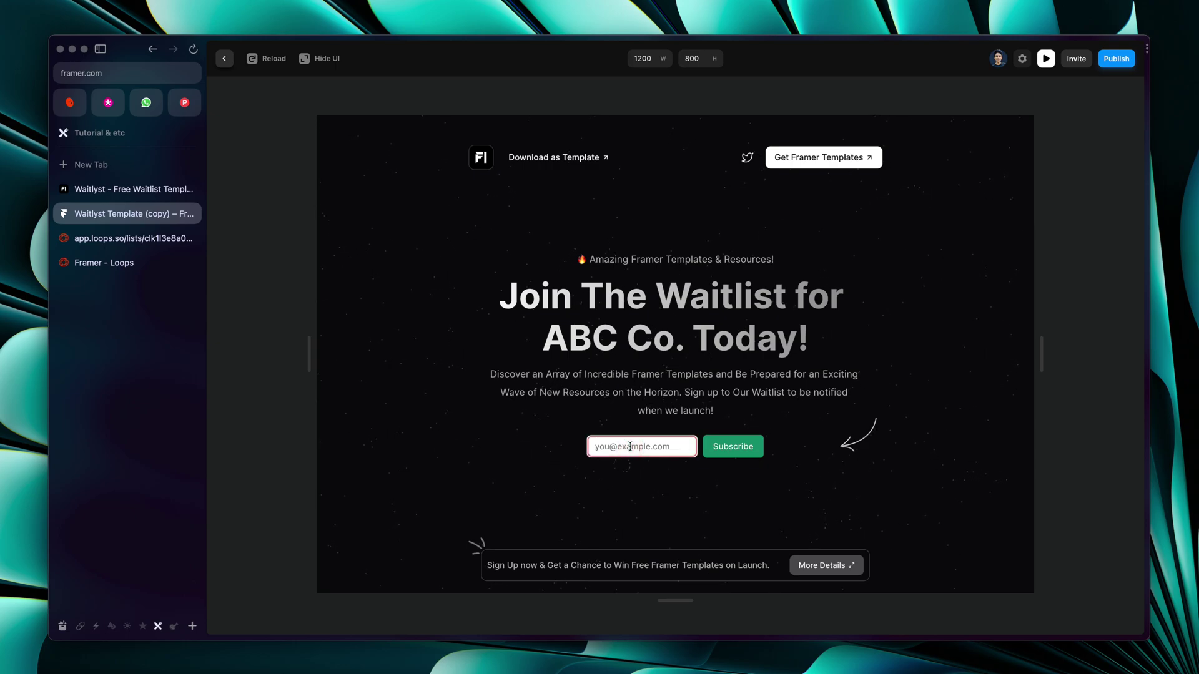
{"action": "type", "text": "ehy"}
{"action": "key", "text": "BackSpace"}
{"action": "key", "text": "BackSpace"}
{"action": "key", "text": "BackSpace"}
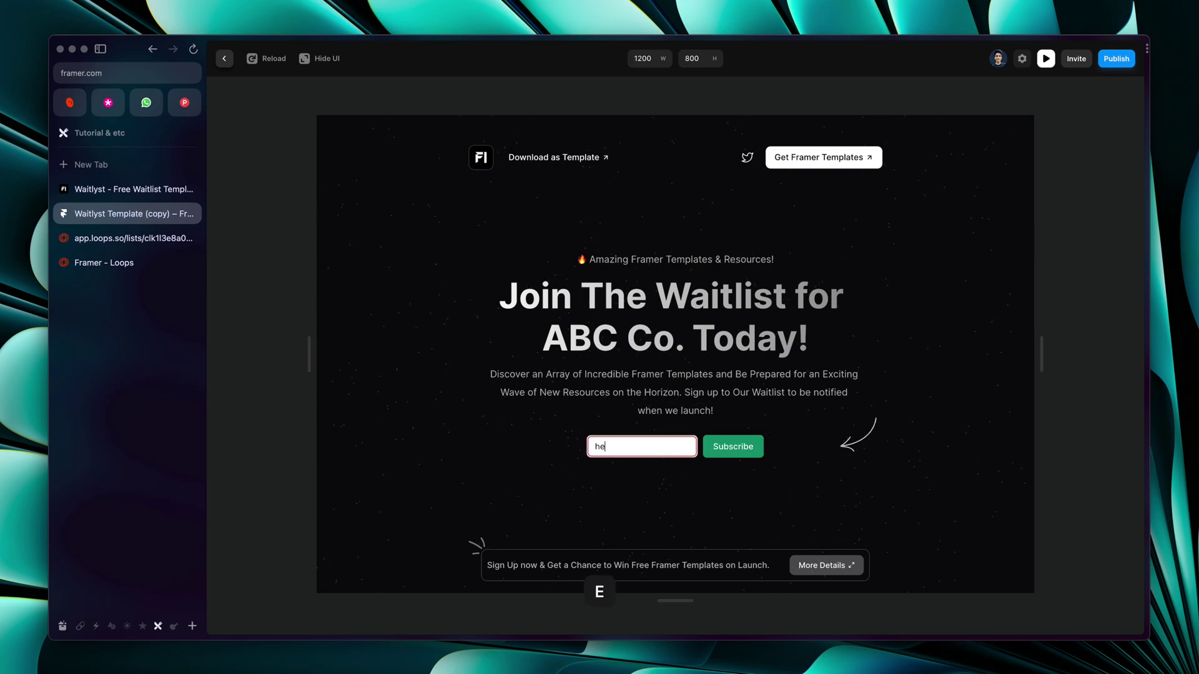
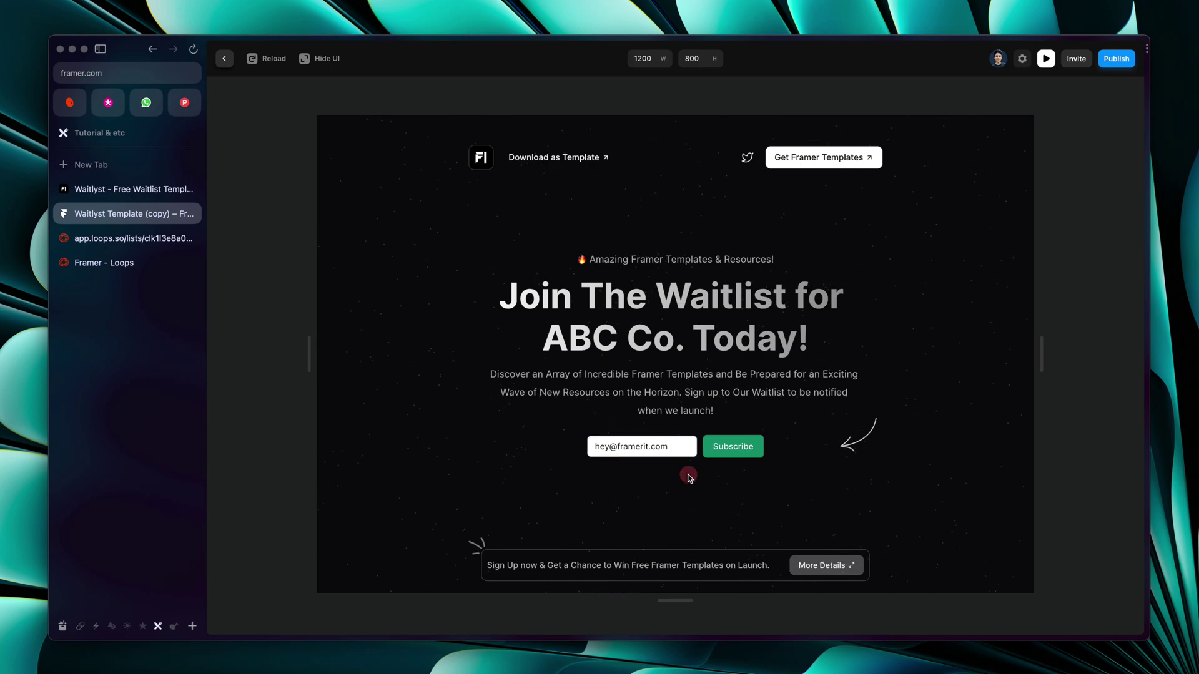
{"action": "left_click", "coordinate": [746, 446]}
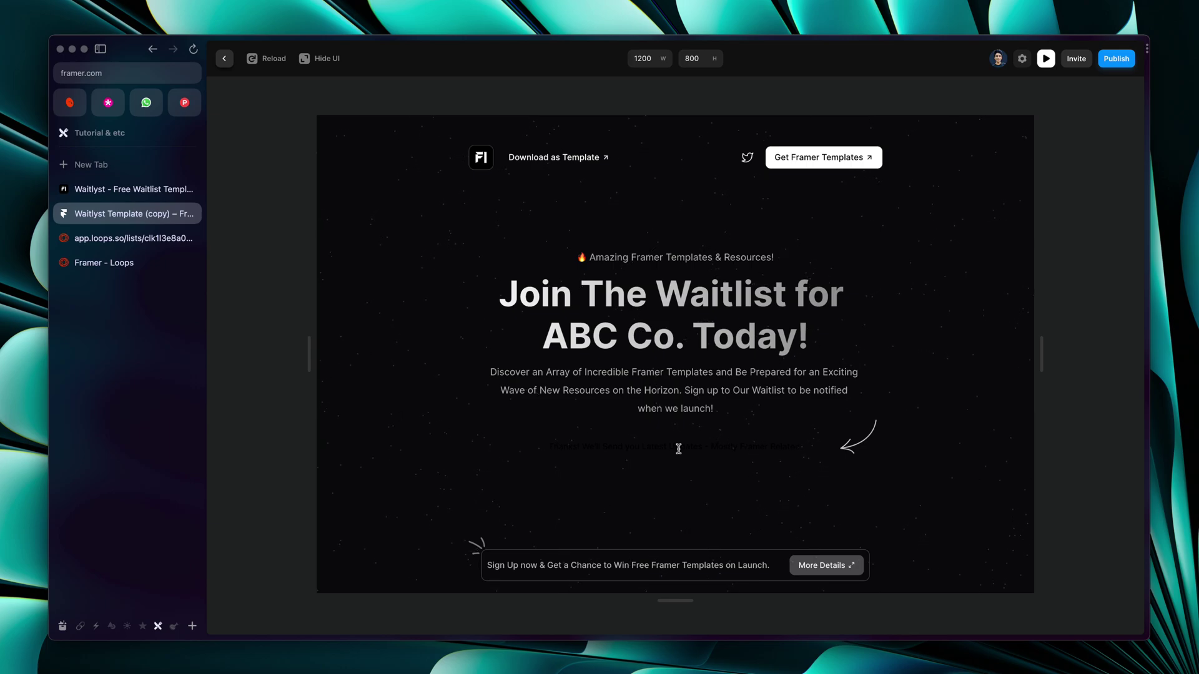
Check the Loops form's Success settings, then open Audience to find the new Waitlist Users contact
{"action": "left_click", "coordinate": [106, 238]}
{"action": "left_click", "coordinate": [423, 397]}
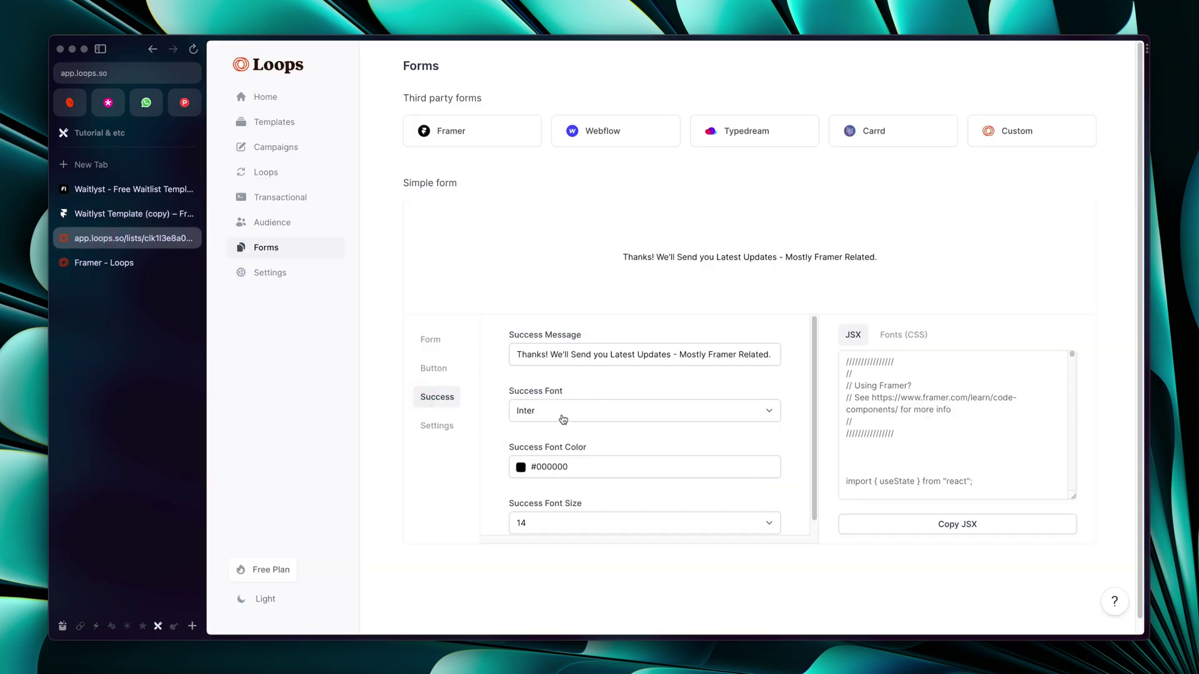
{"action": "scroll", "coordinate": [563, 419], "scroll_direction": "down", "scroll_amount": 1}
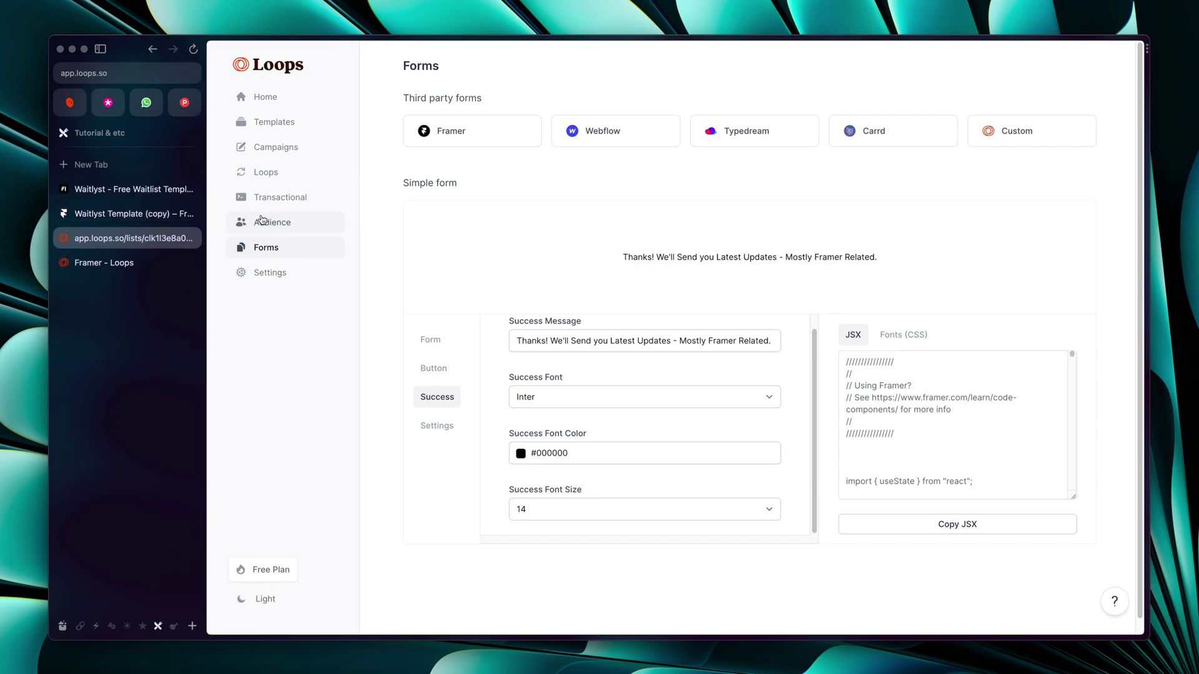
{"action": "key", "text": "super+bracketleft"}
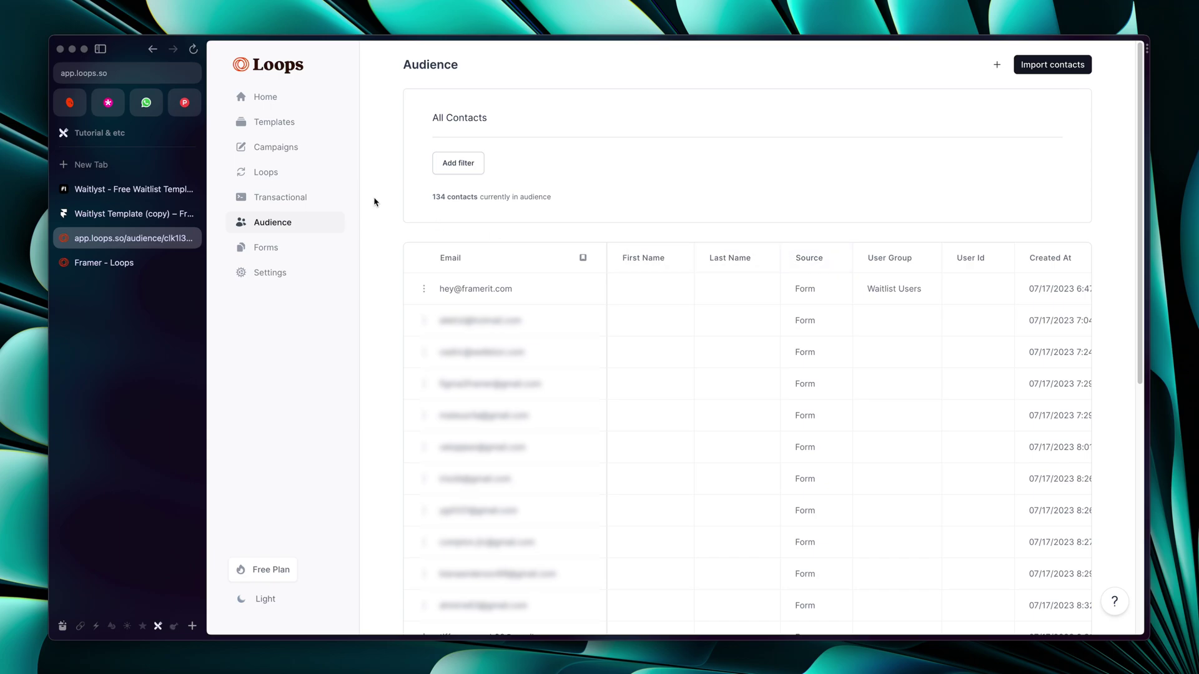
Create an Untitled Loop with a Contact added trigger and open its Audience filter editor
{"action": "left_click", "coordinate": [310, 178]}
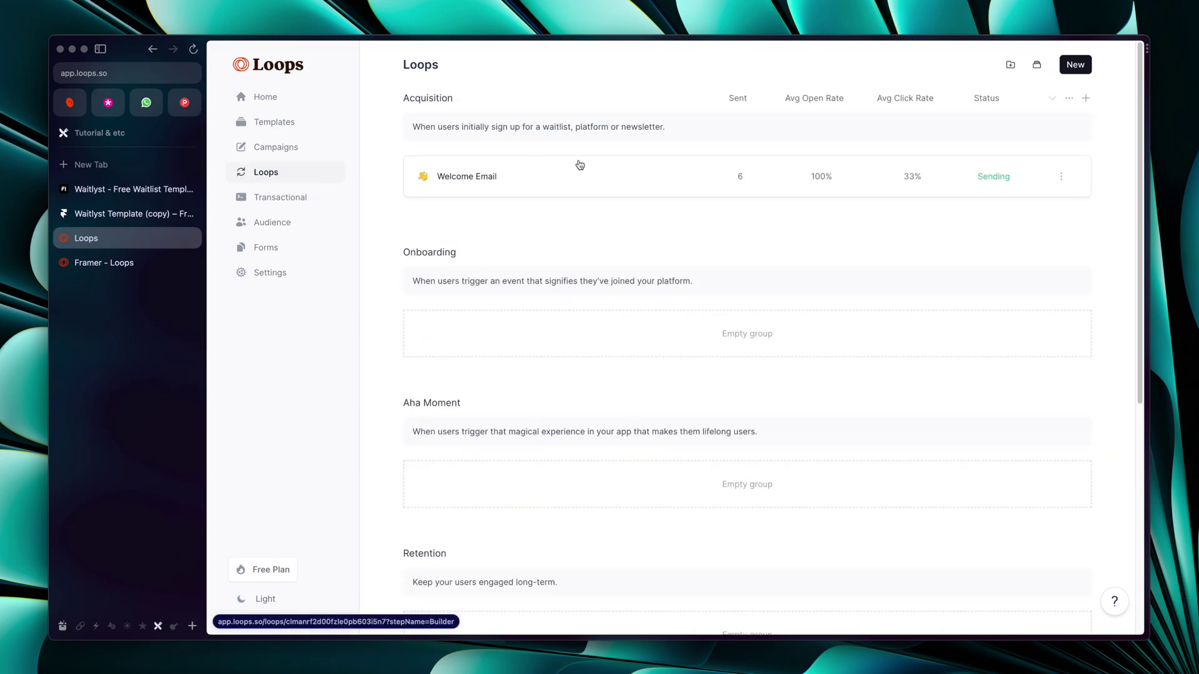
{"action": "left_click", "coordinate": [1066, 73]}
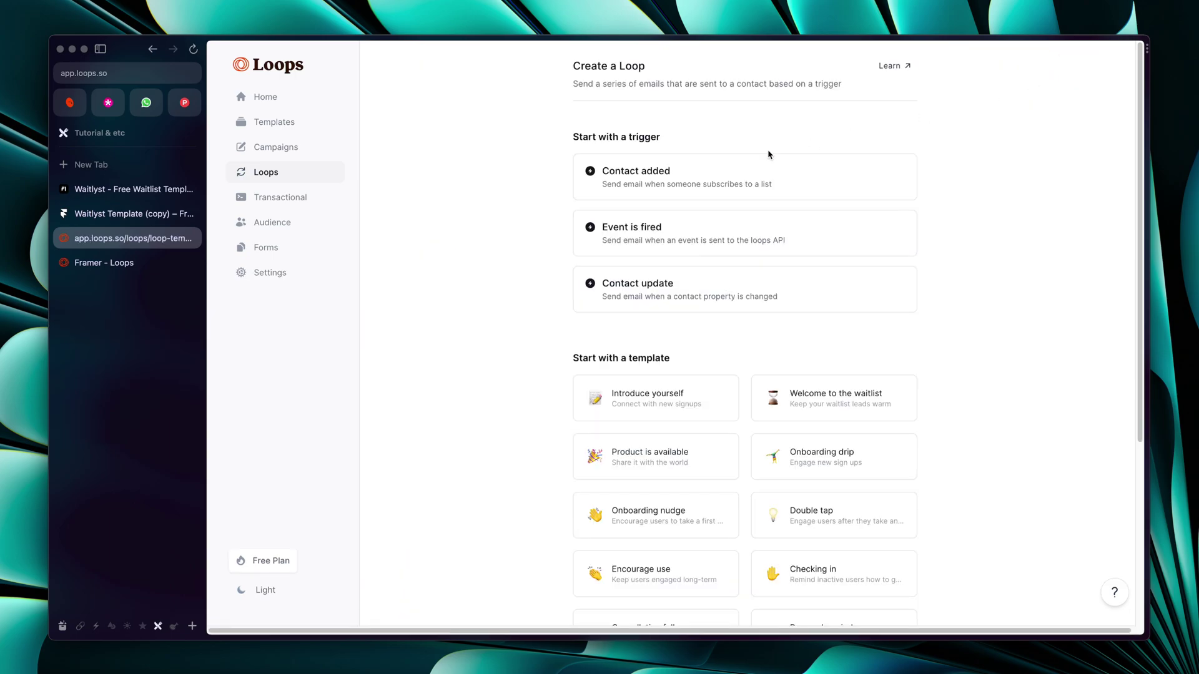
{"action": "left_click", "coordinate": [610, 182]}
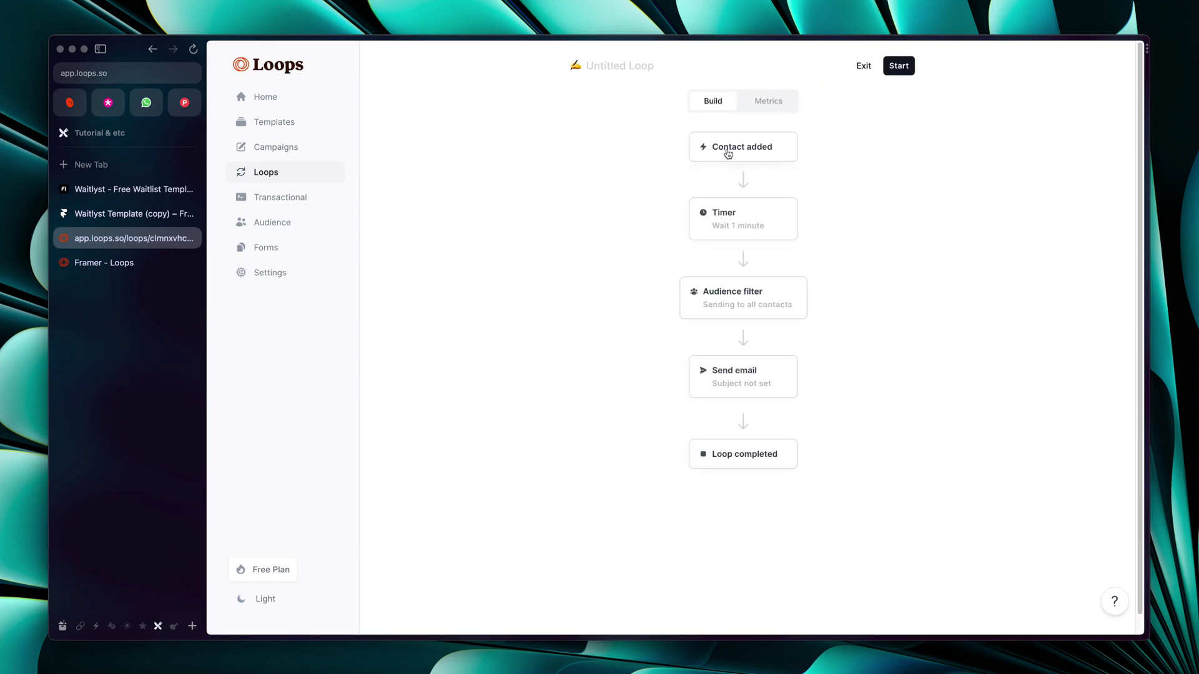
{"action": "left_click", "coordinate": [726, 151]}
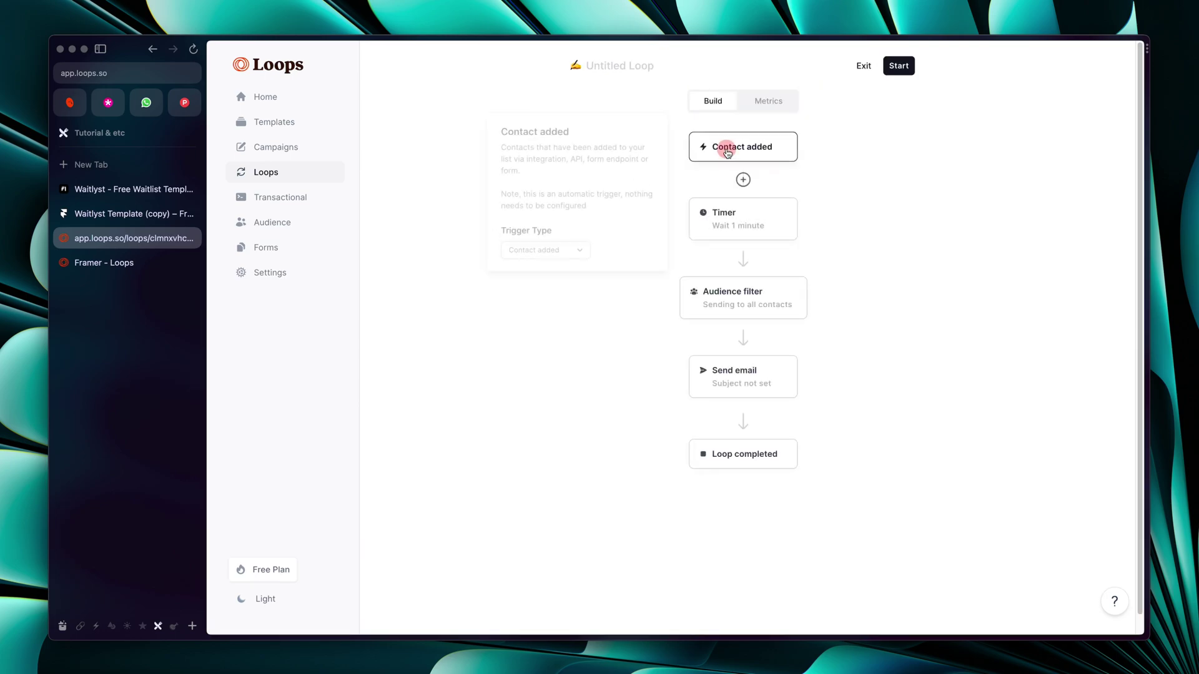
{"action": "left_click", "coordinate": [543, 251]}
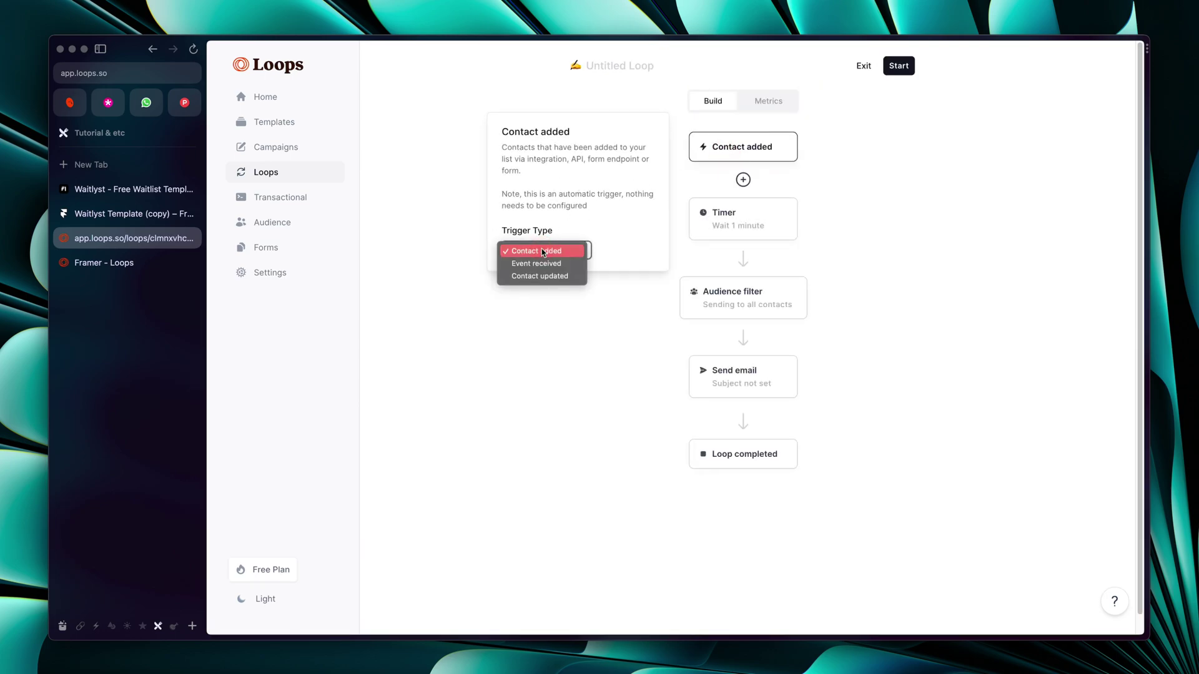
{"action": "left_click", "coordinate": [654, 250]}
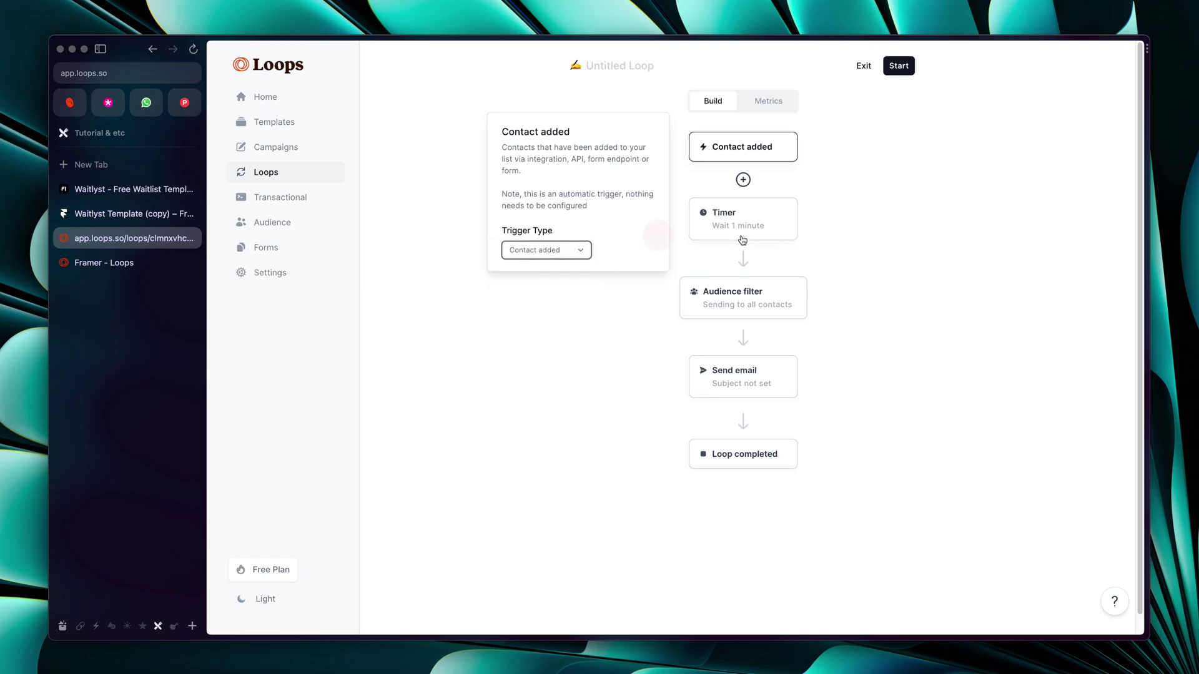
{"action": "left_click", "coordinate": [731, 294]}
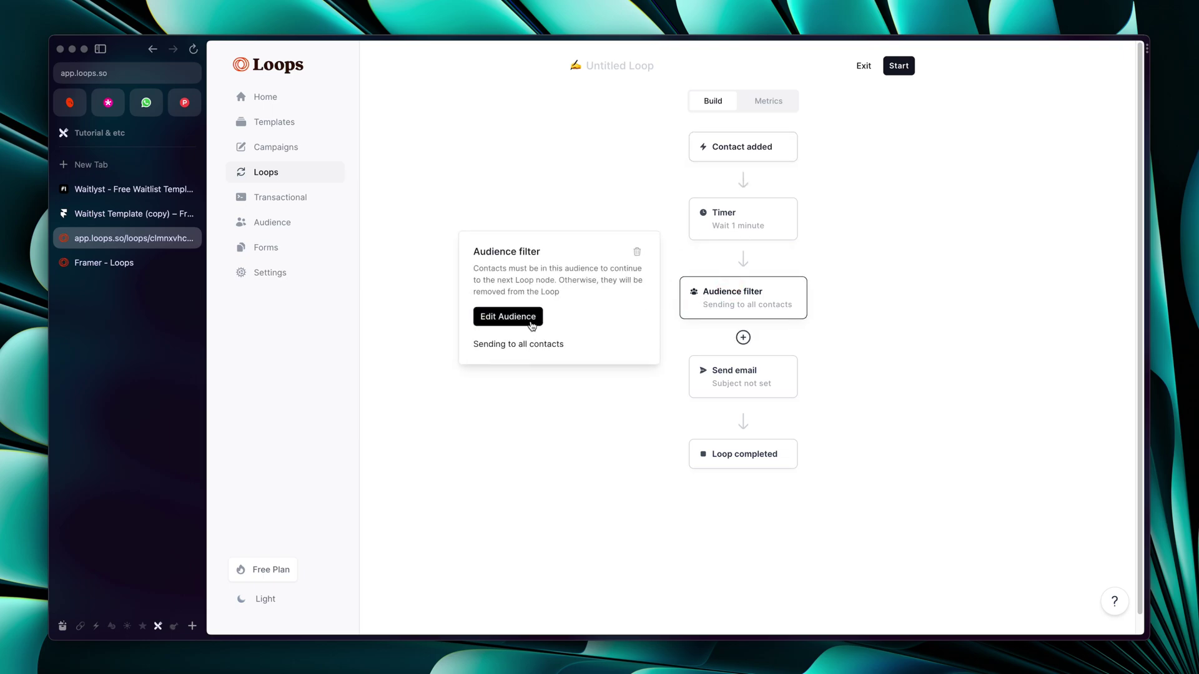
{"action": "left_click", "coordinate": [527, 317]}
Filter the audience to User Group contains 'waitlist' and save it as segment 'Waitlist users'
{"action": "left_click", "coordinate": [545, 210]}
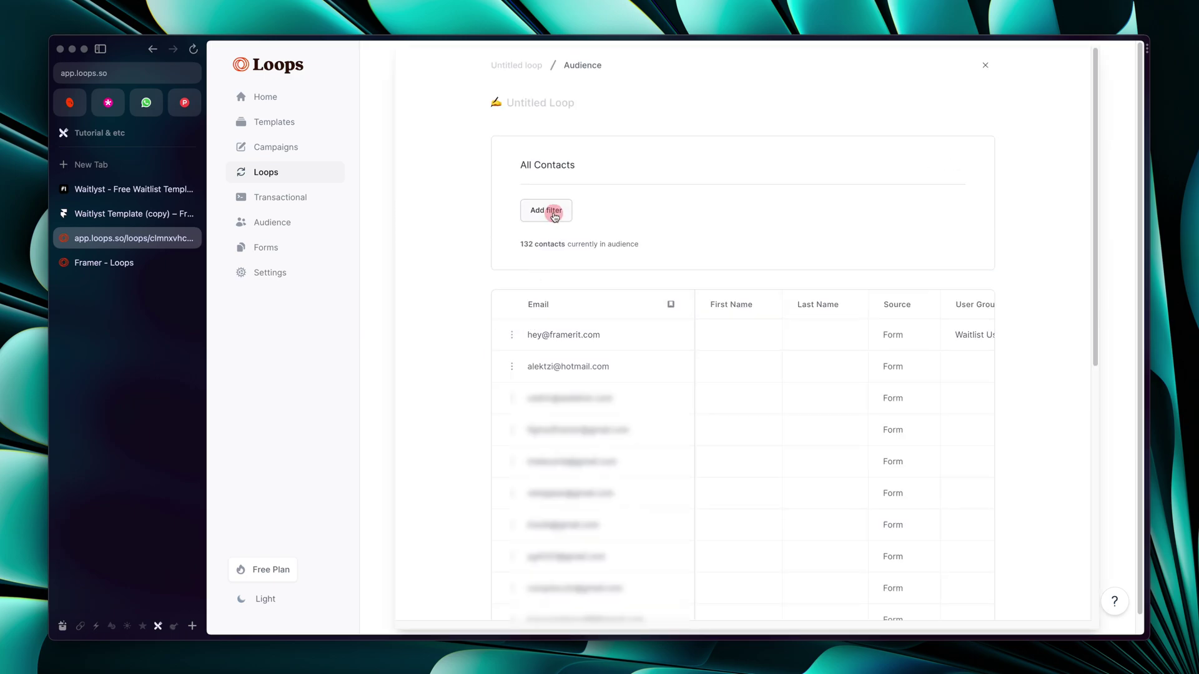
{"action": "type", "text": "waitlist"}
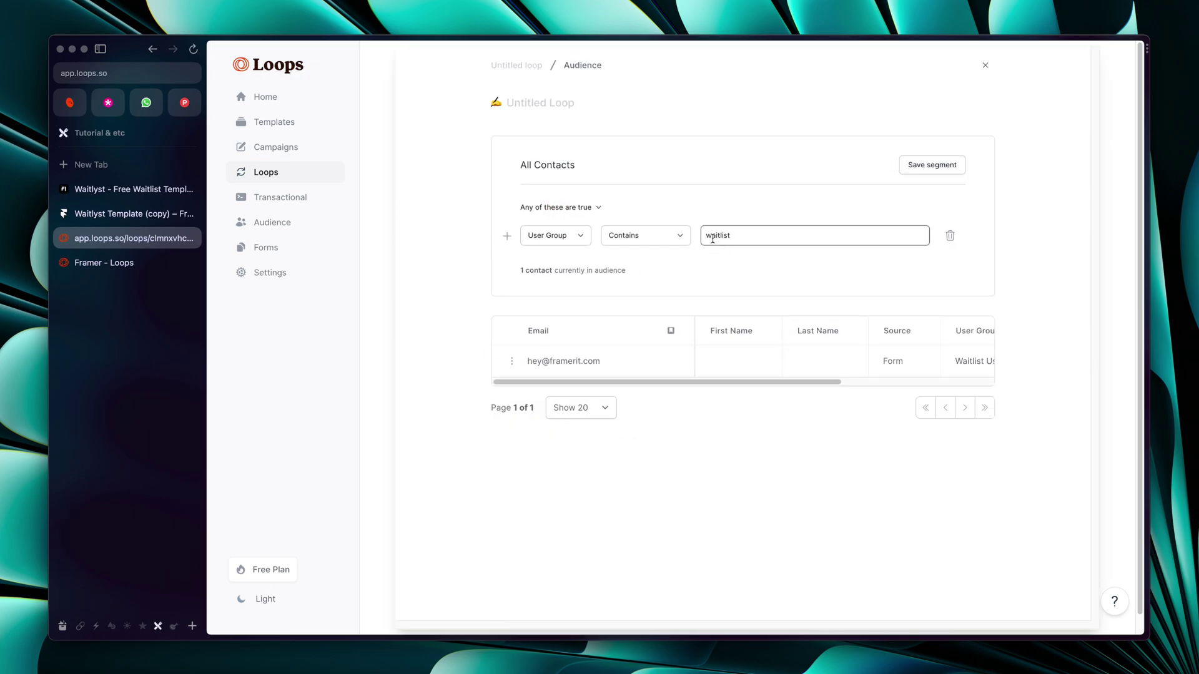
{"action": "left_click", "coordinate": [918, 165]}
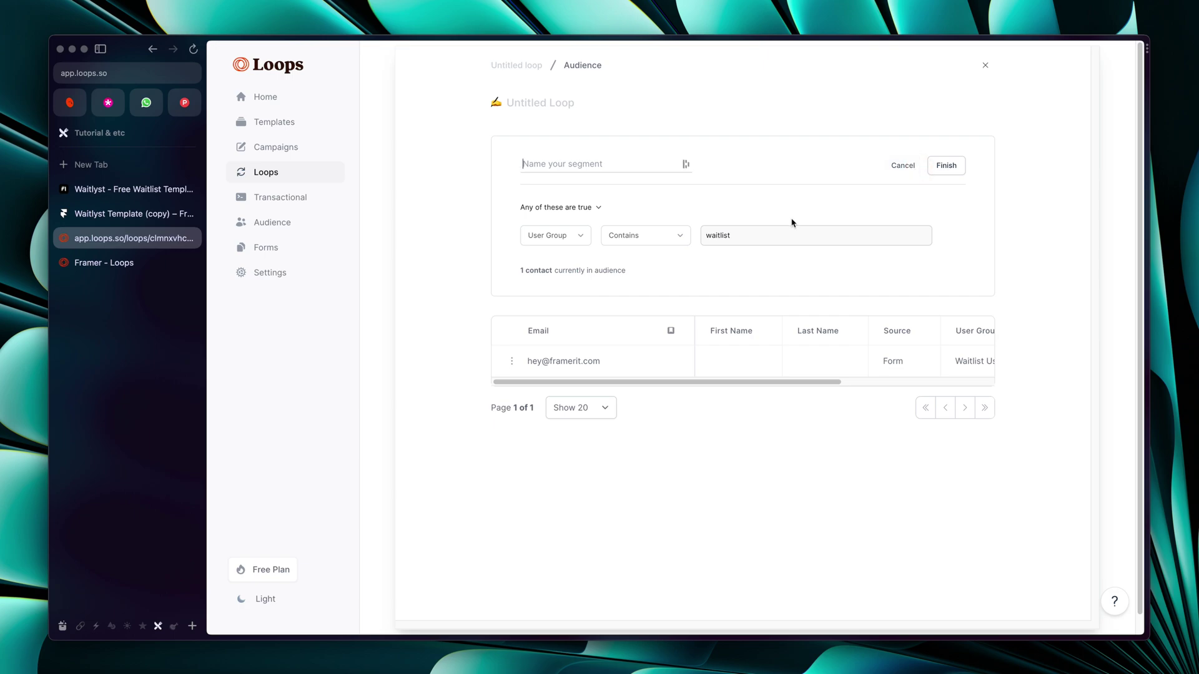
{"action": "left_click", "coordinate": [554, 167]}
{"action": "type", "text": "Waitlist users"}
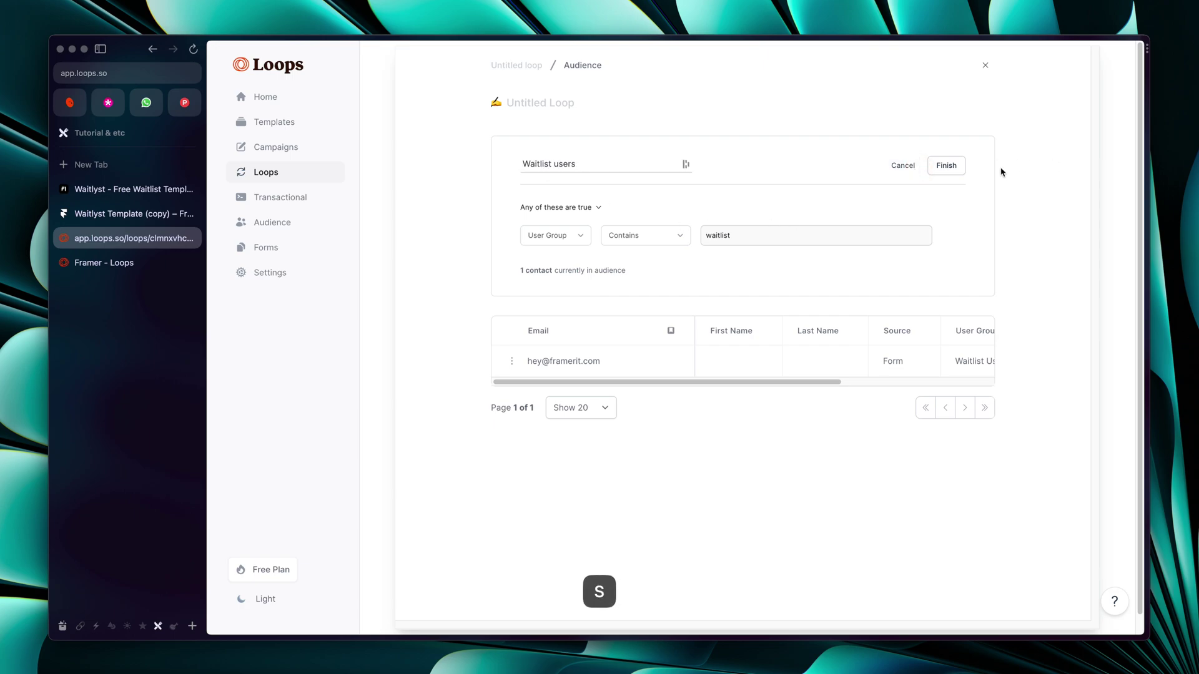
{"action": "left_click", "coordinate": [956, 166]}
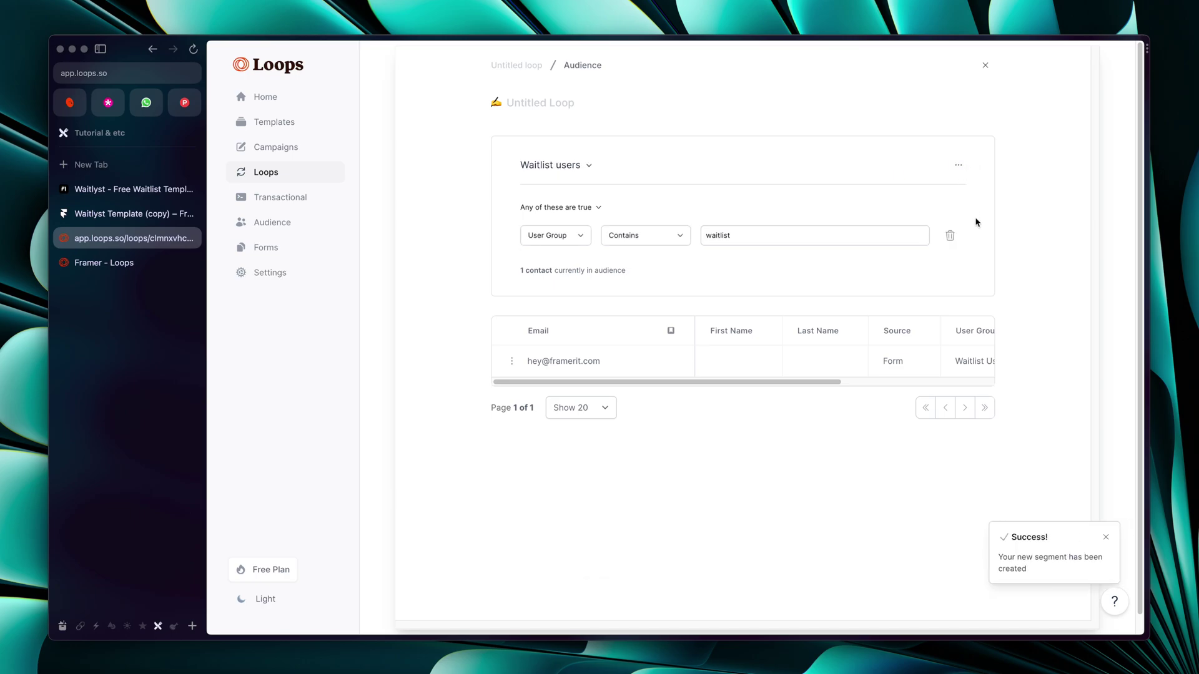
{"action": "left_click", "coordinate": [985, 69]}
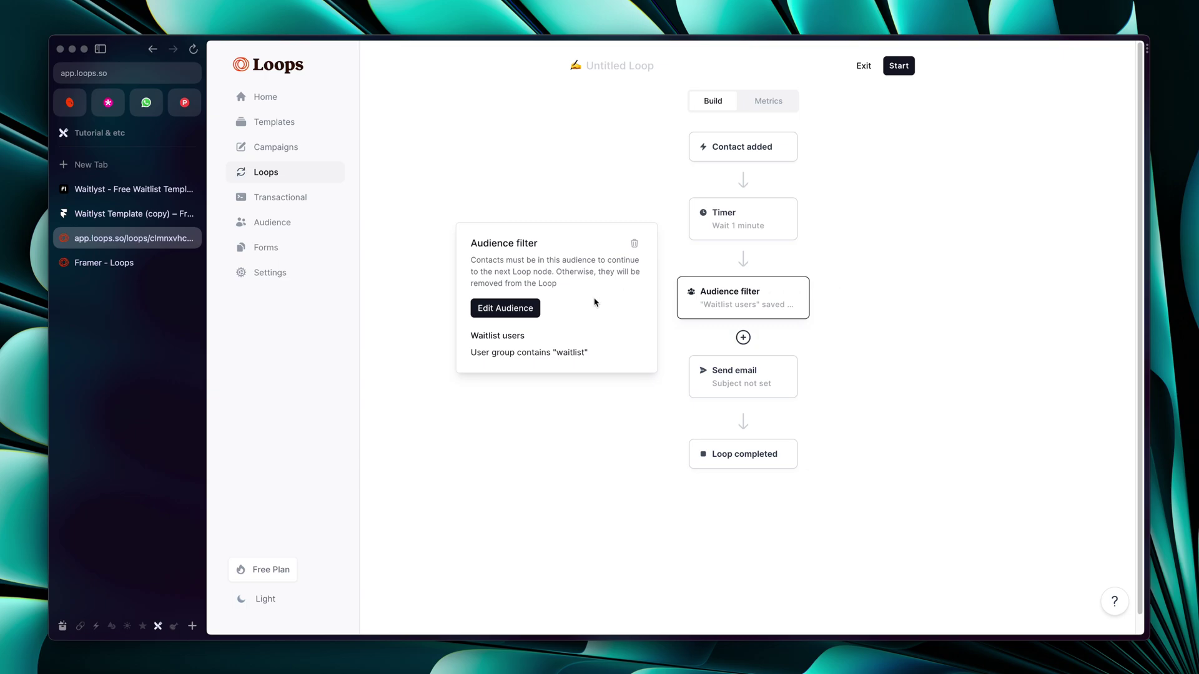
{"action": "left_click_drag", "start_coordinate": [471, 340], "coordinate": [530, 339]}
Create the FramerIt email for the Send email step and place the cursor in its body
{"action": "left_click", "coordinate": [531, 340]}
{"action": "left_click", "coordinate": [594, 386]}
{"action": "left_click", "coordinate": [742, 378]}
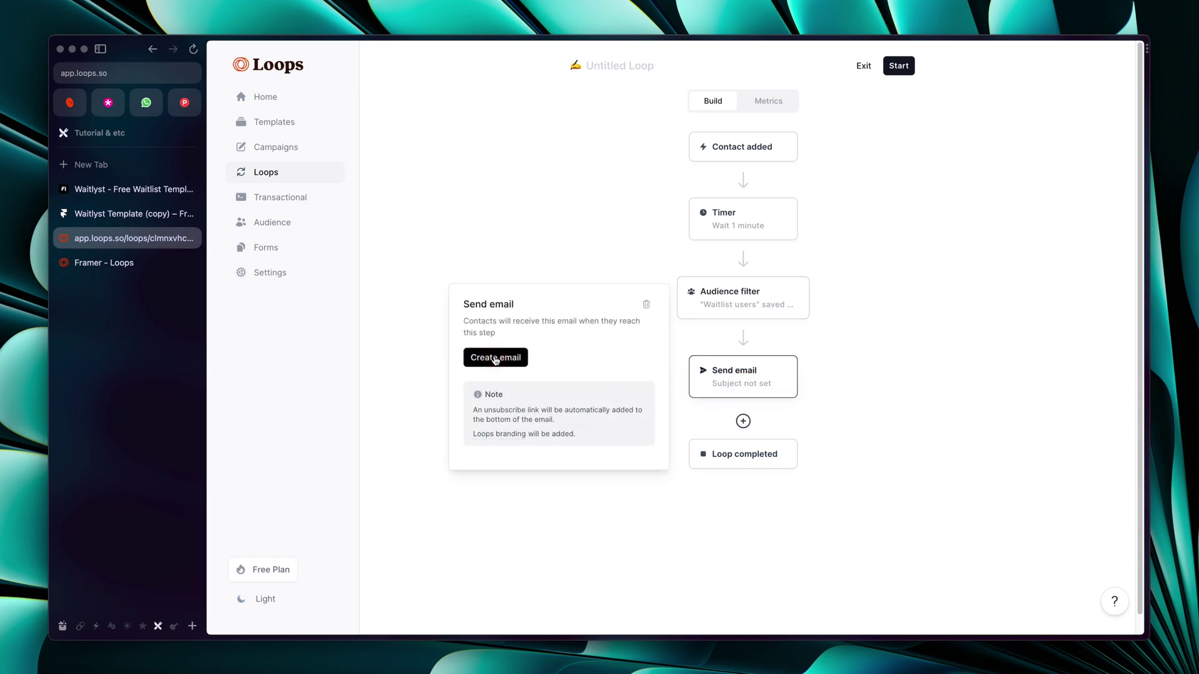
{"action": "left_click", "coordinate": [493, 357]}
{"action": "left_click", "coordinate": [630, 223]}
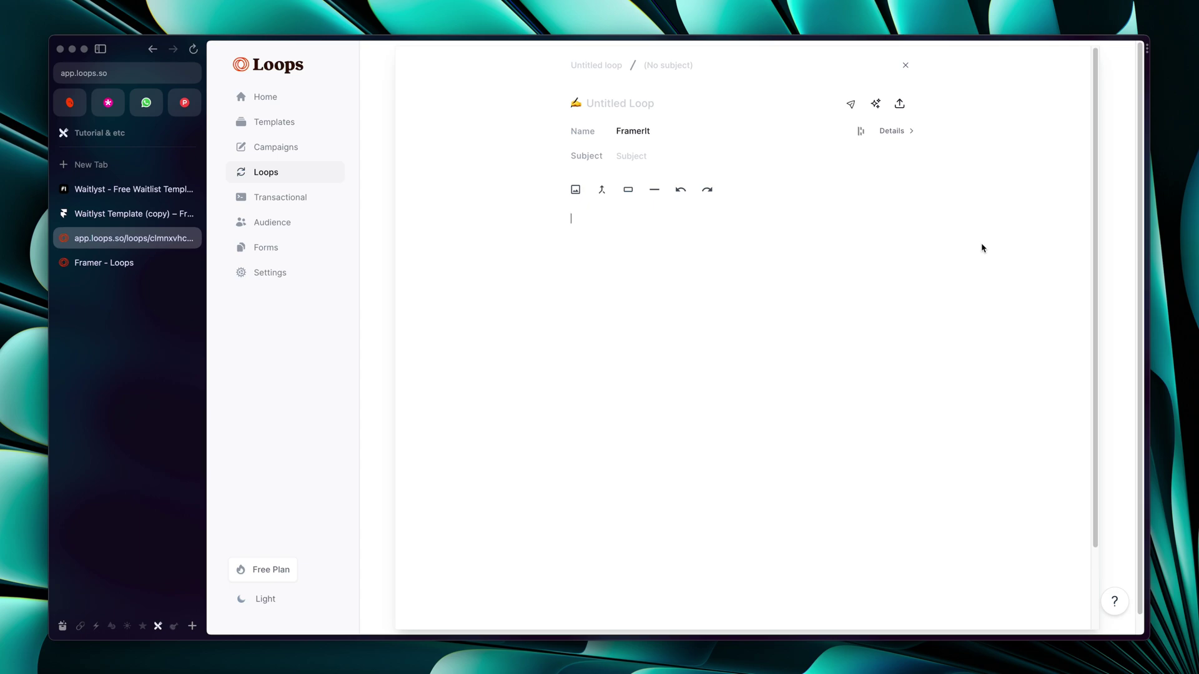
Load framerit.com in a new tab, scroll to its footer, then go back to the Loops email
{"action": "left_click", "coordinate": [134, 189]}
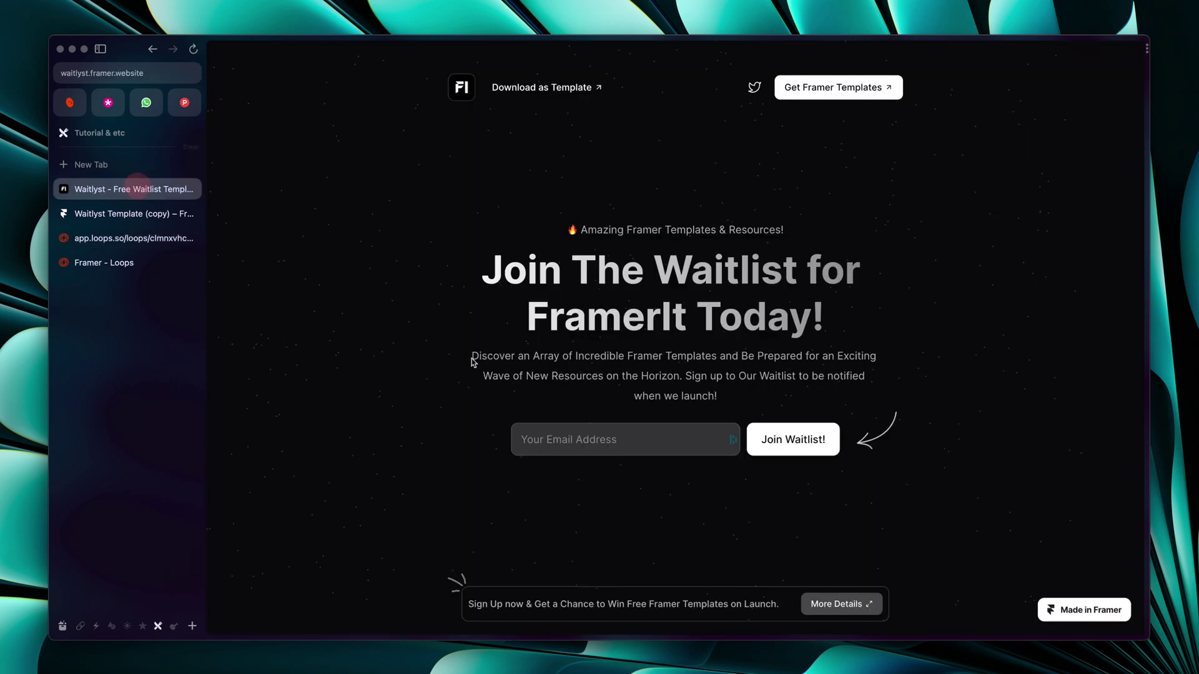
{"action": "left_click", "coordinate": [87, 213]}
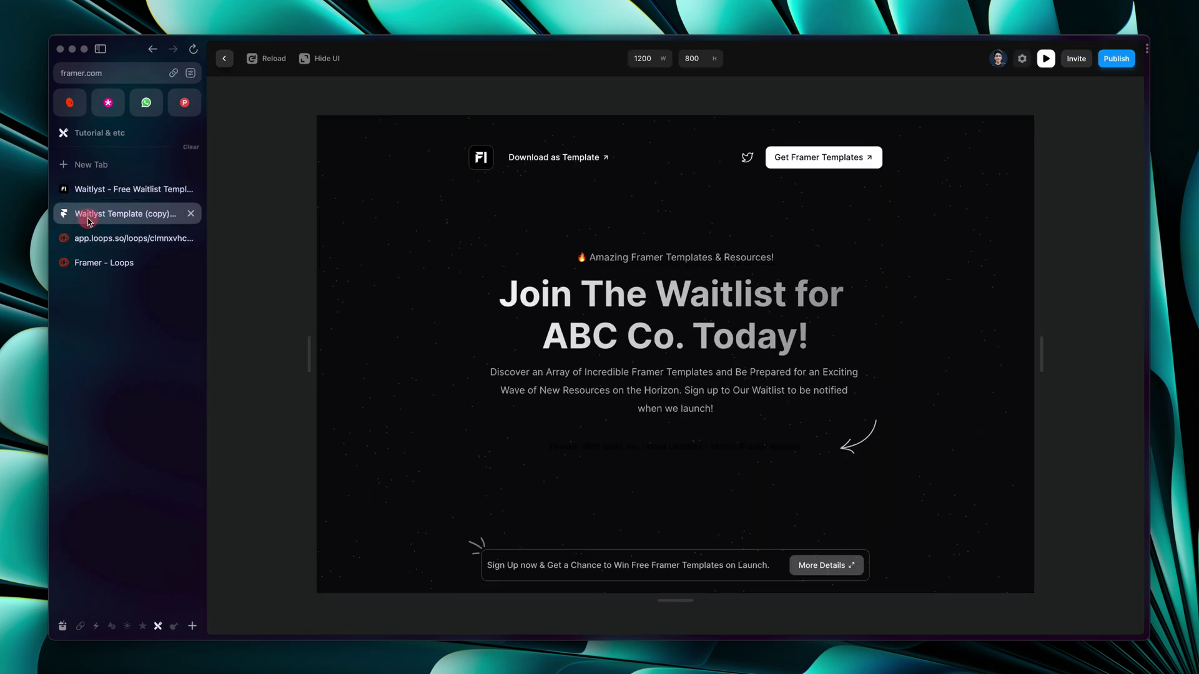
{"action": "key", "text": "super+t"}
{"action": "type", "text": "framerit.com"}
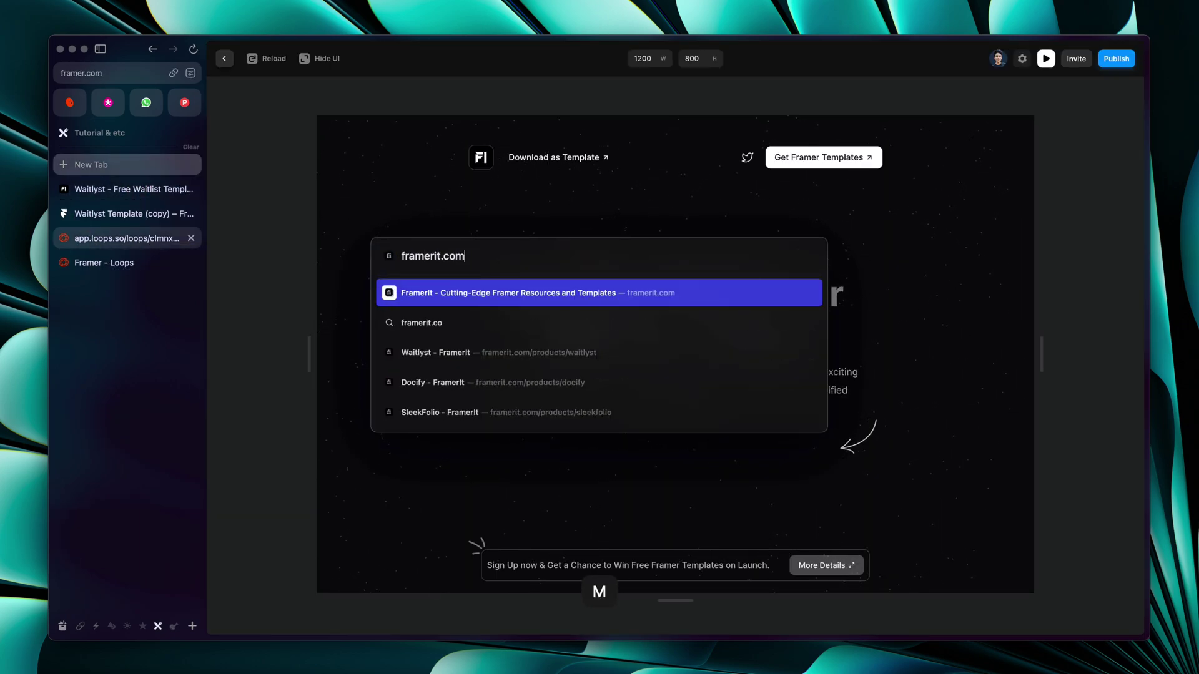
{"action": "key", "text": "Return"}
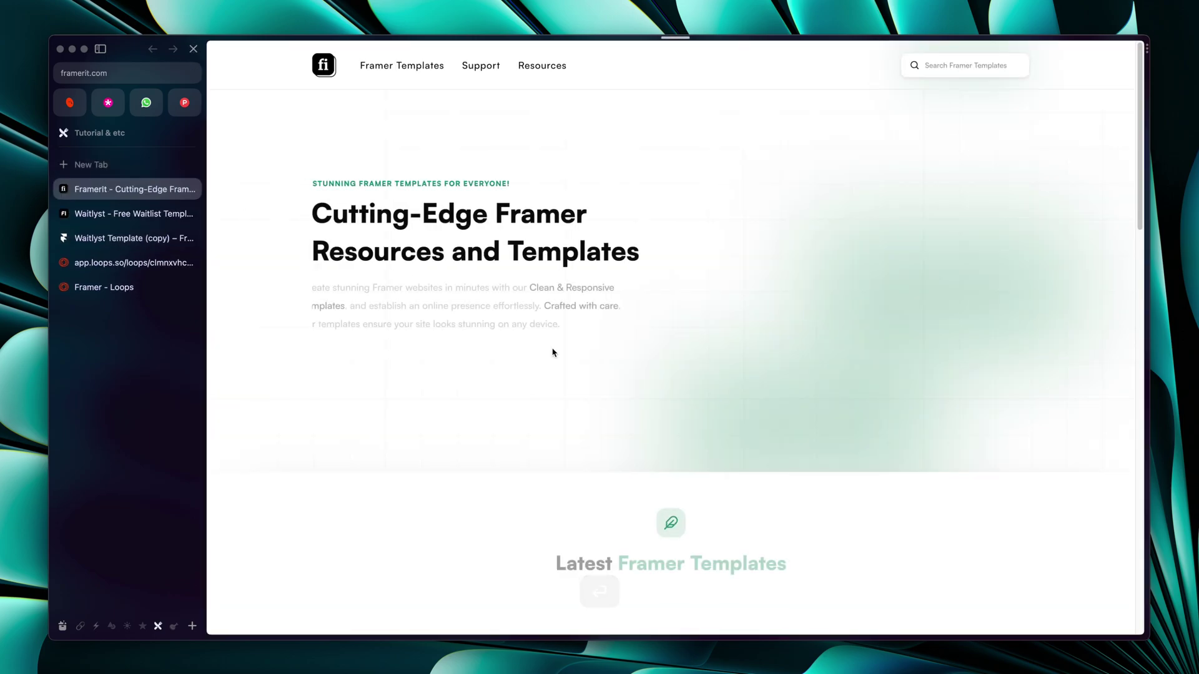
{"action": "scroll", "coordinate": [552, 351], "scroll_direction": "down", "scroll_amount": 15}
{"action": "scroll", "coordinate": [552, 351], "scroll_direction": "down", "scroll_amount": 2}
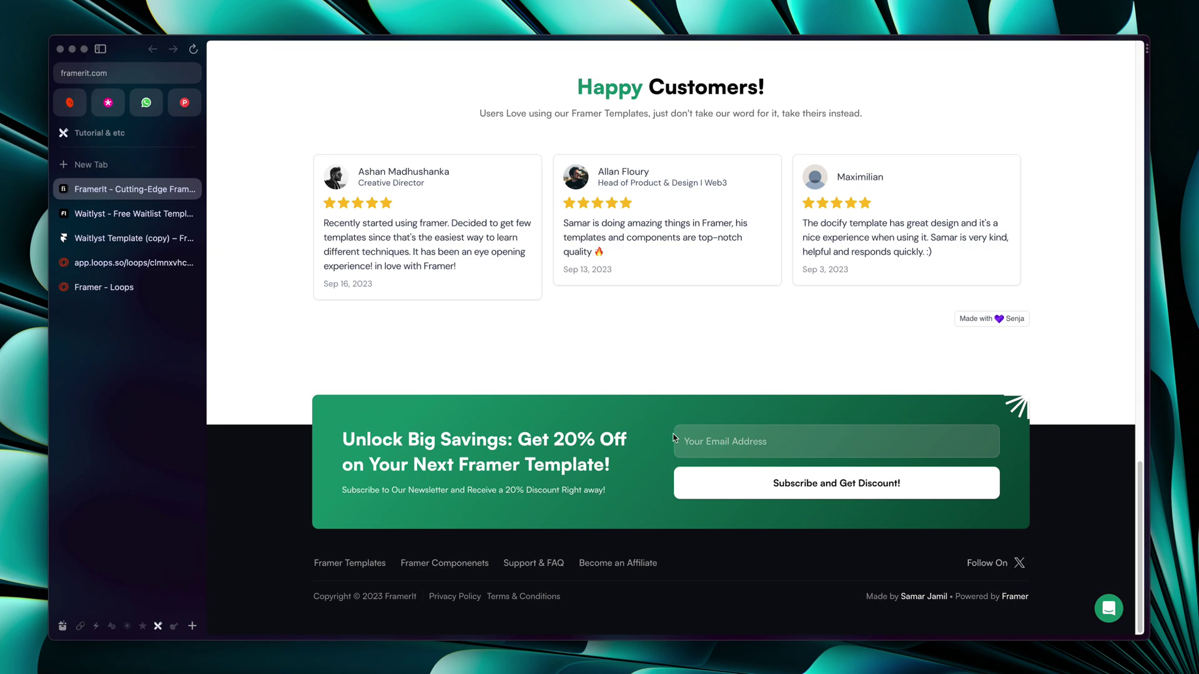
{"action": "left_click", "coordinate": [761, 443]}
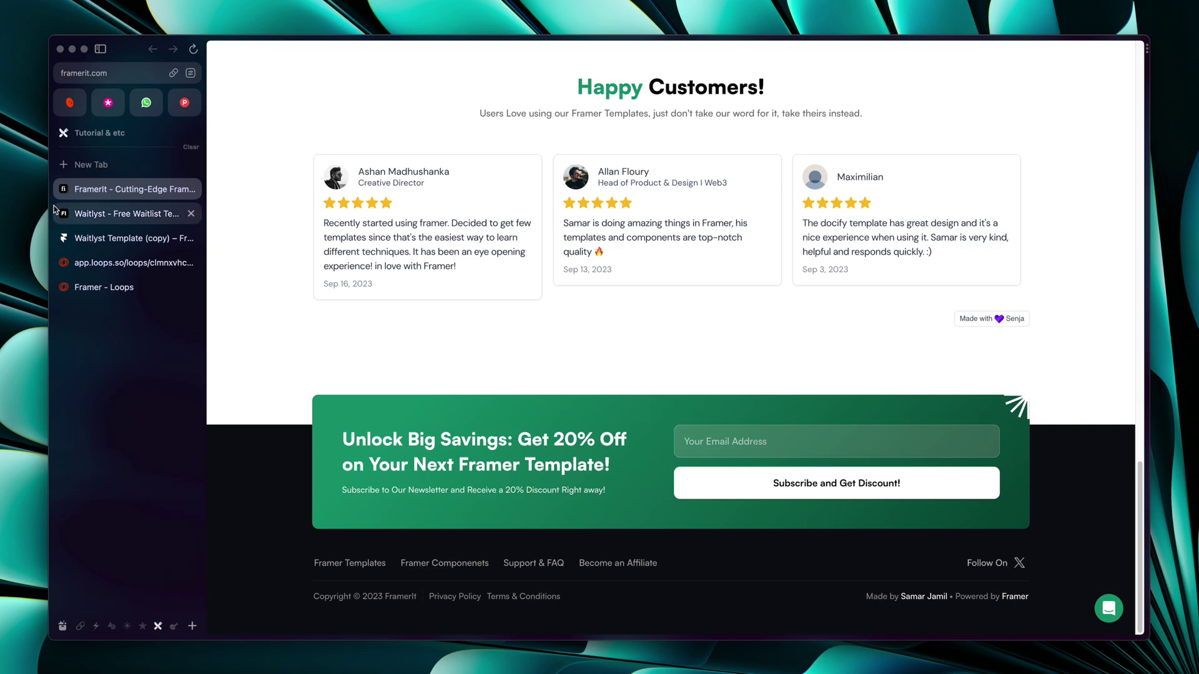
{"action": "left_click", "coordinate": [134, 261]}
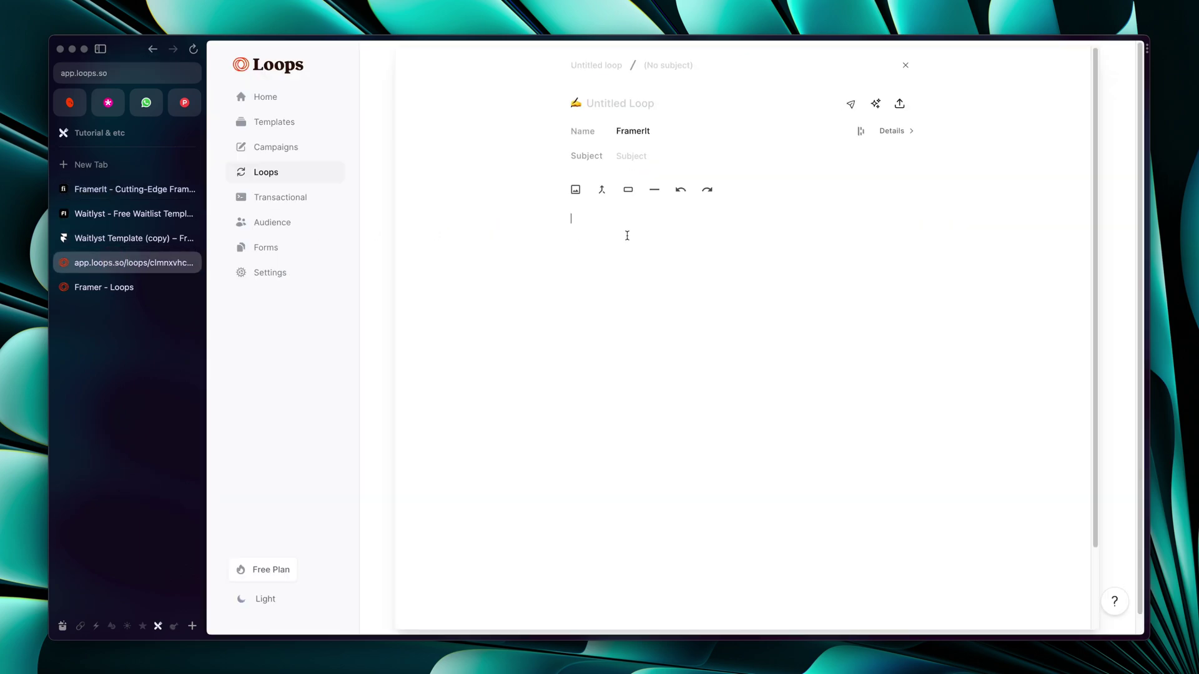
Write 'Welcome to our Family!' as the email body
{"action": "type", "text": "Wel"}
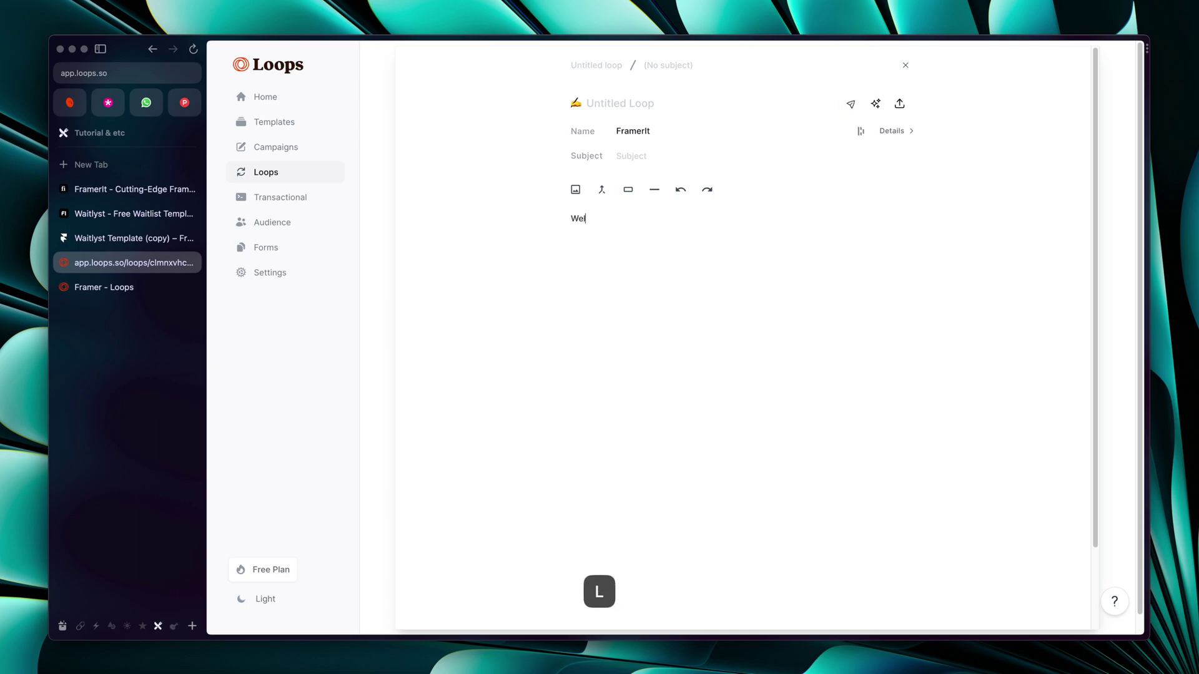
{"action": "type", "text": "come to our Family!"}
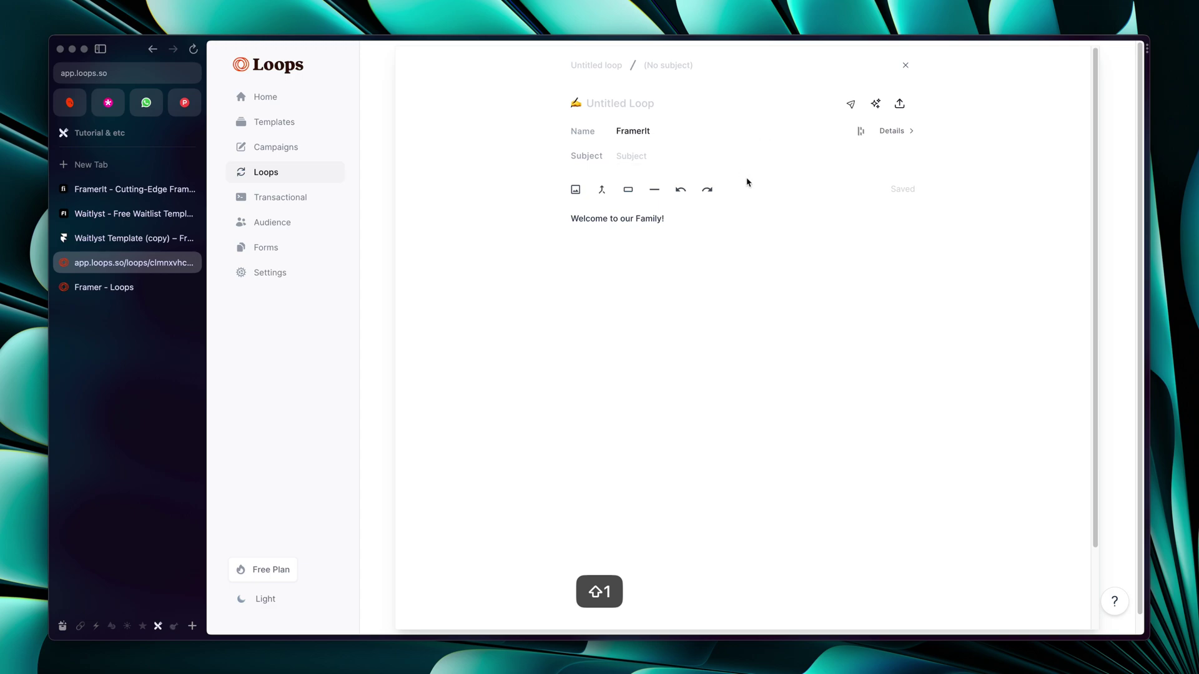
{"action": "left_click", "coordinate": [722, 223]}
{"action": "left_click", "coordinate": [541, 221]}
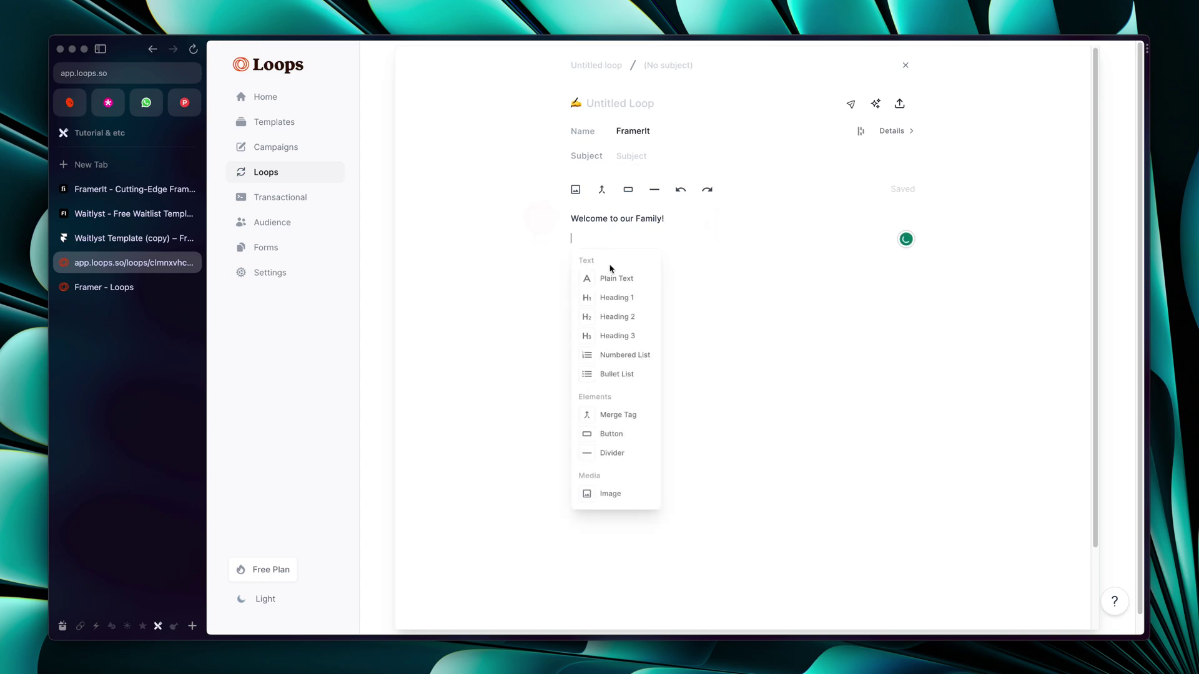
{"action": "scroll", "coordinate": [647, 356], "scroll_direction": "down", "scroll_amount": 1}
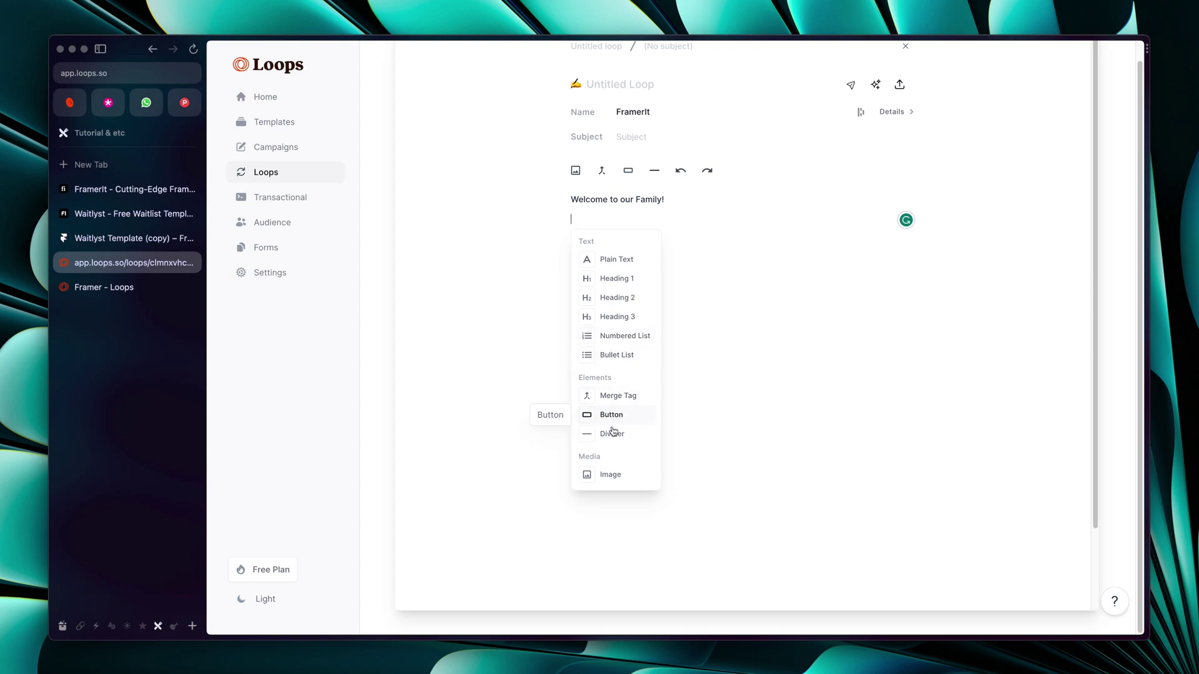
{"action": "left_click", "coordinate": [741, 361]}
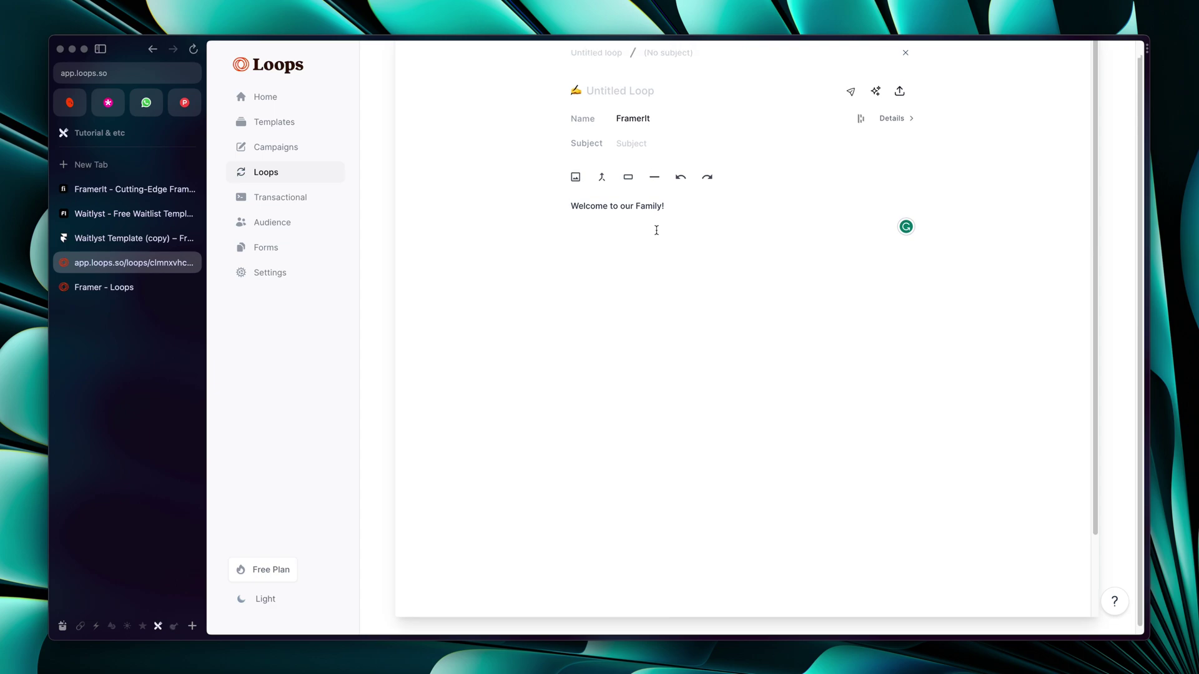
{"action": "left_click", "coordinate": [701, 276]}
Set subject 'Welcome to our family!', rename the loop 'welcome email', and close the editor
{"action": "left_click", "coordinate": [631, 155]}
{"action": "type", "text": "W"}
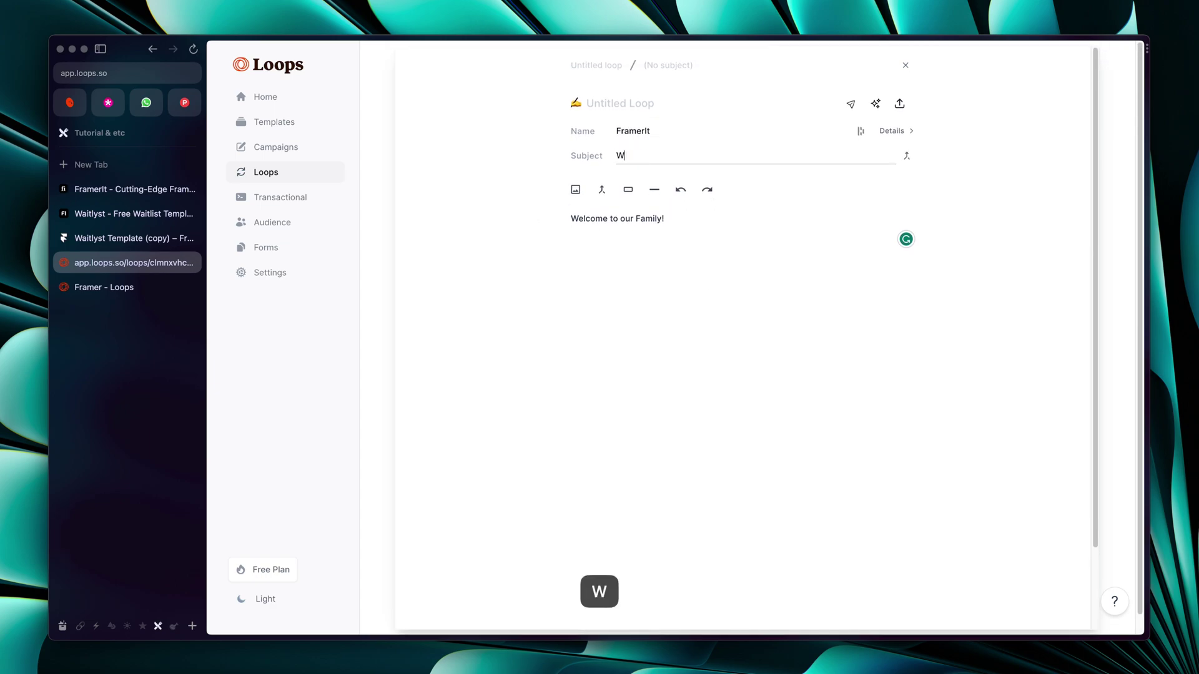
{"action": "type", "text": "elcome to our family!"}
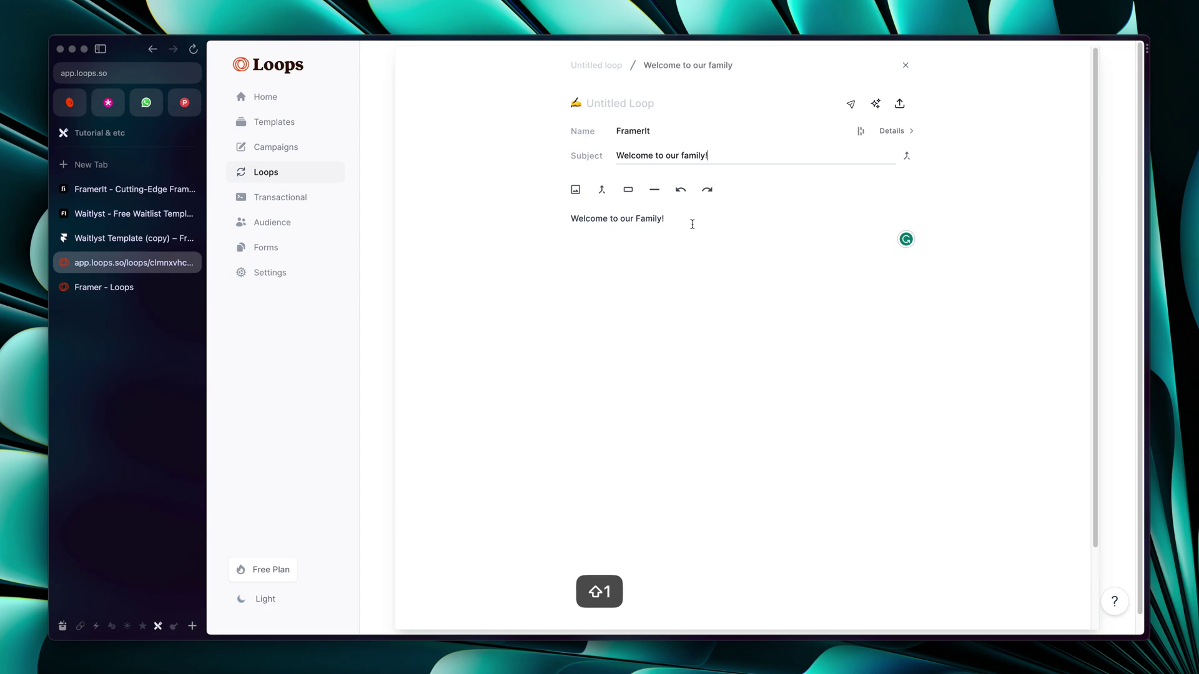
{"action": "left_click", "coordinate": [624, 104]}
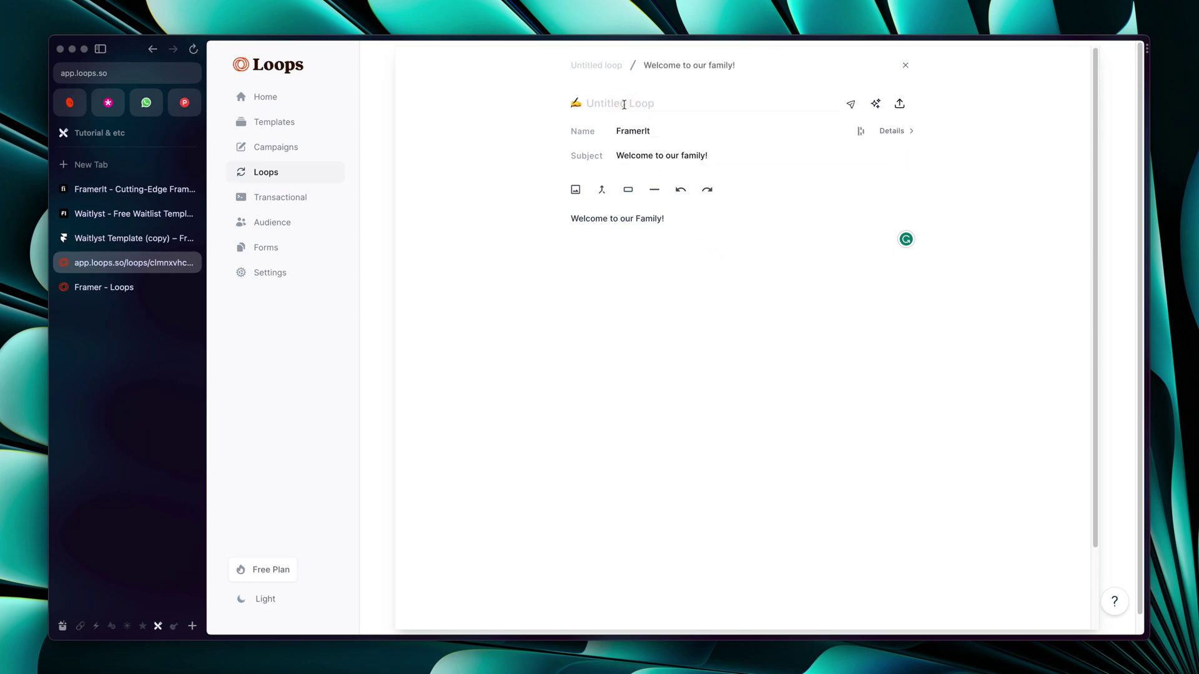
{"action": "type", "text": "welcome email"}
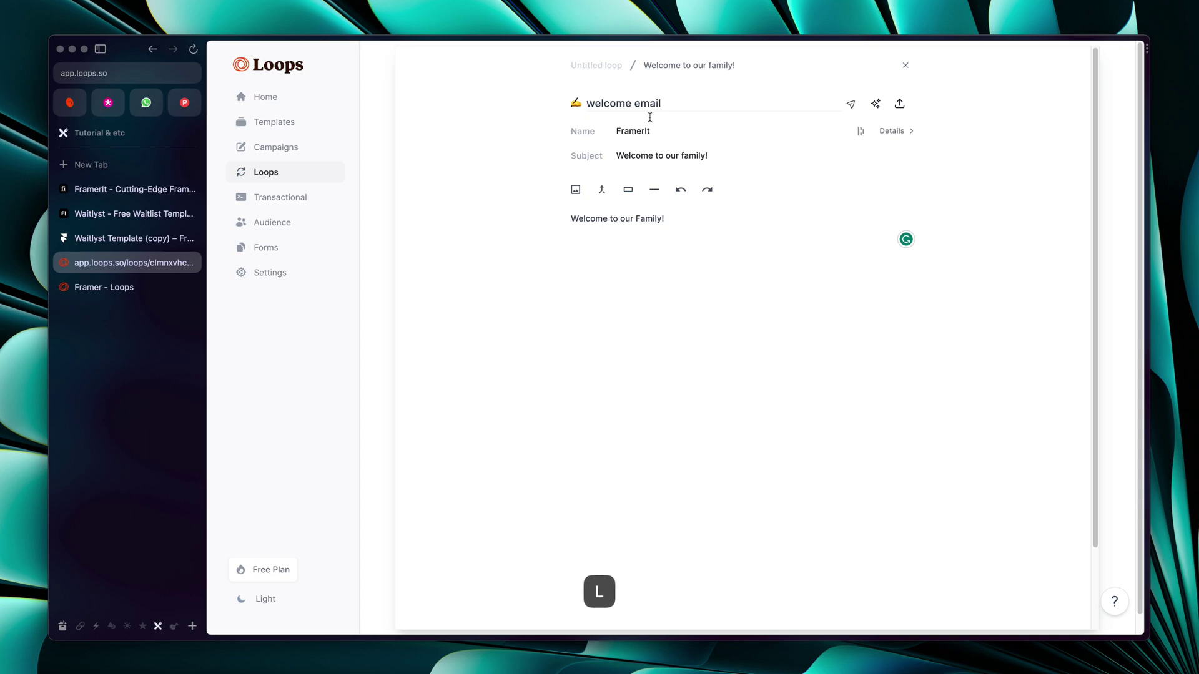
{"action": "left_click", "coordinate": [767, 276]}
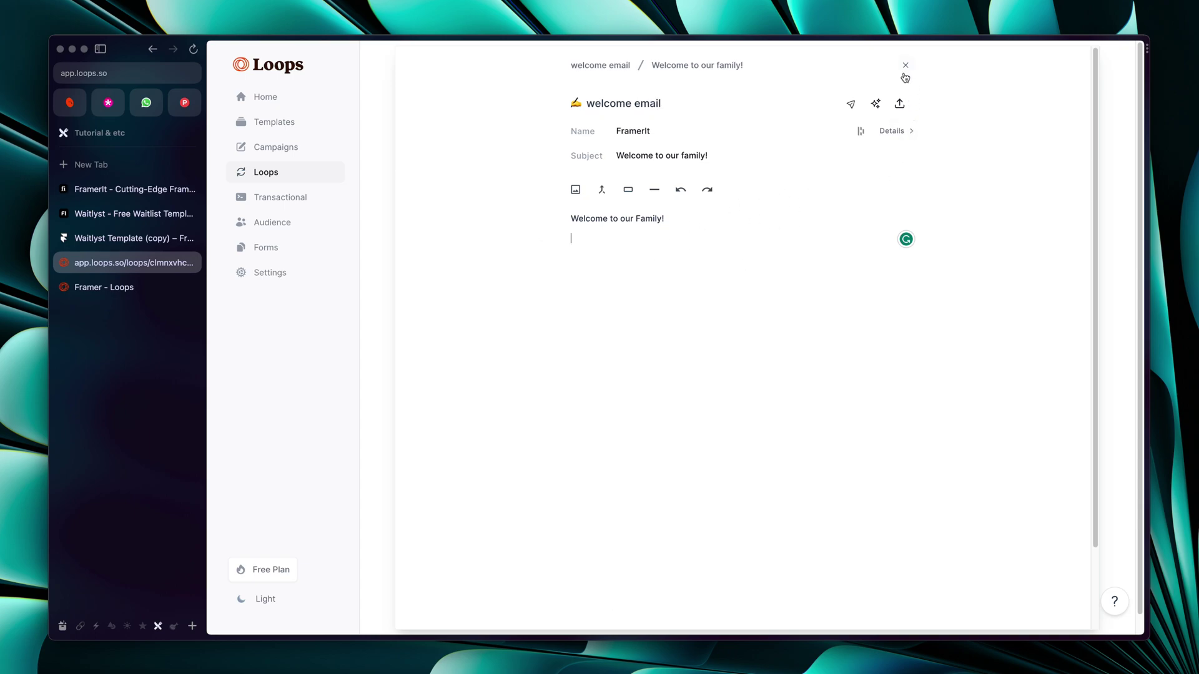
{"action": "left_click", "coordinate": [905, 66]}
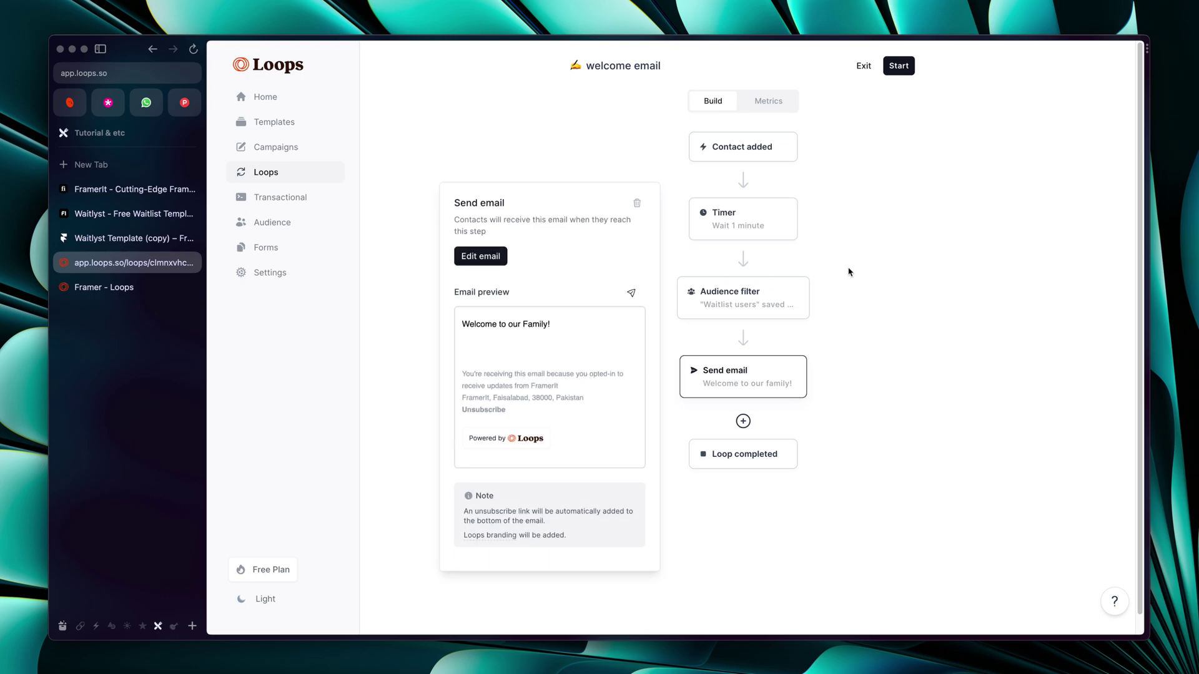
Start the welcome email loop and switch back to the Waitlyst Template project
{"action": "left_click", "coordinate": [848, 272]}
{"action": "left_click", "coordinate": [898, 66]}
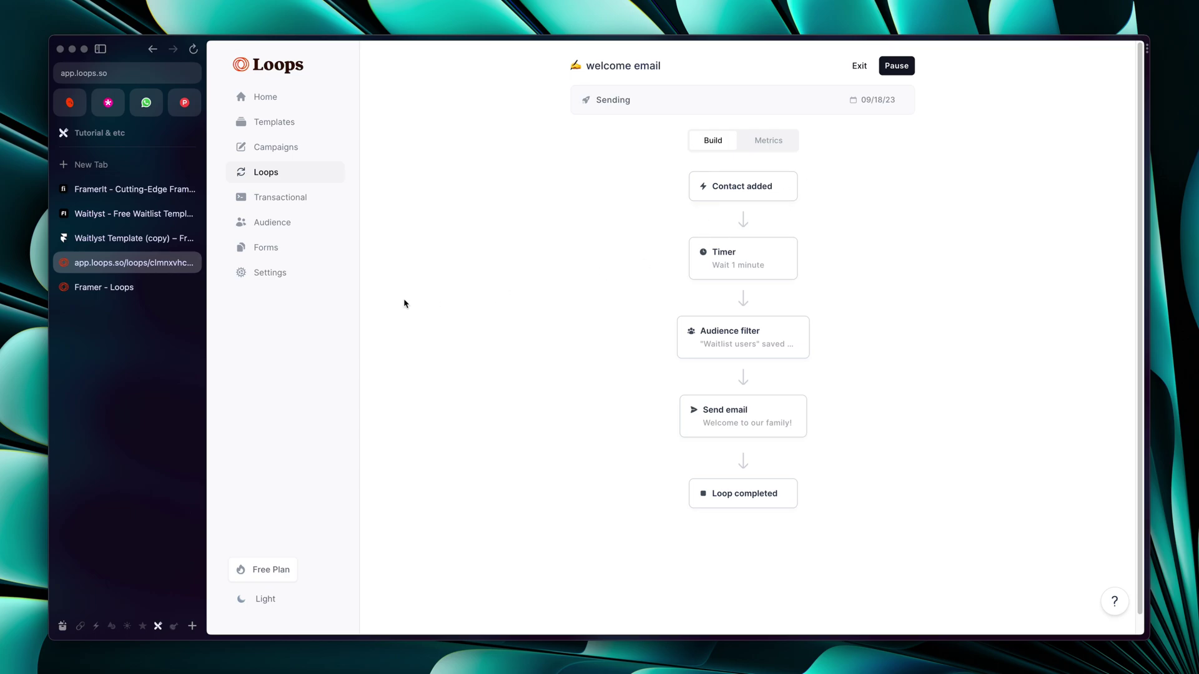
{"action": "key", "text": "ctrl+Tab"}
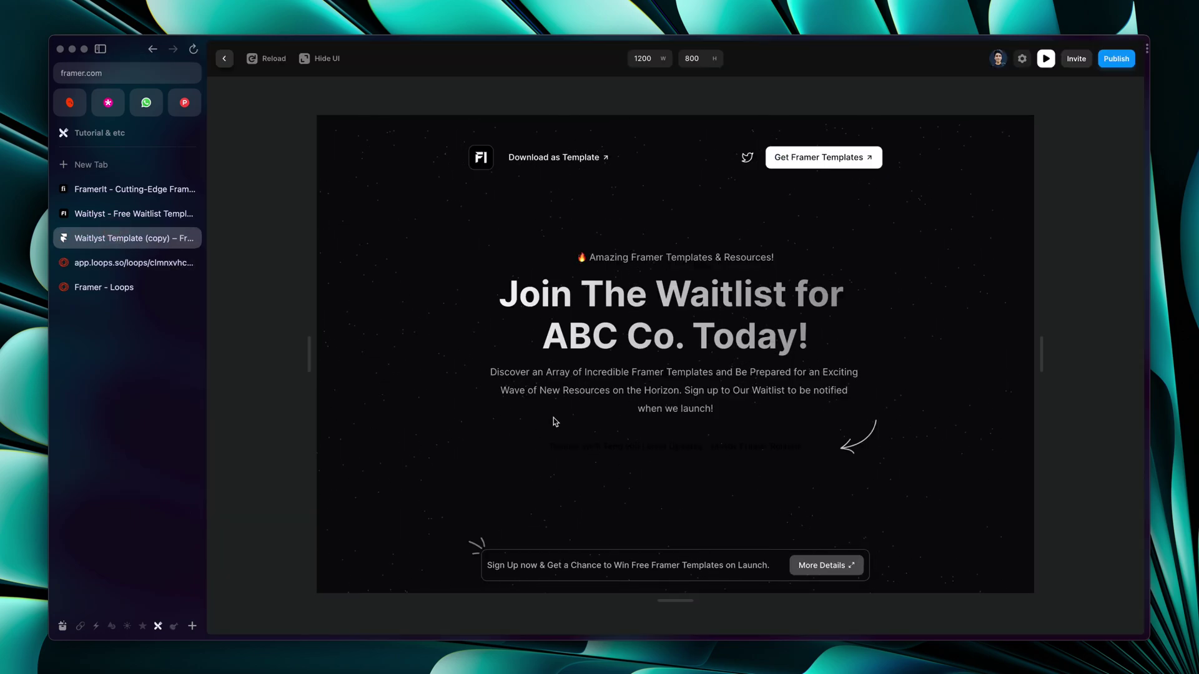
Reload the preview and subscribe a test email address until the Thanks confirmation shows
{"action": "left_click", "coordinate": [265, 59]}
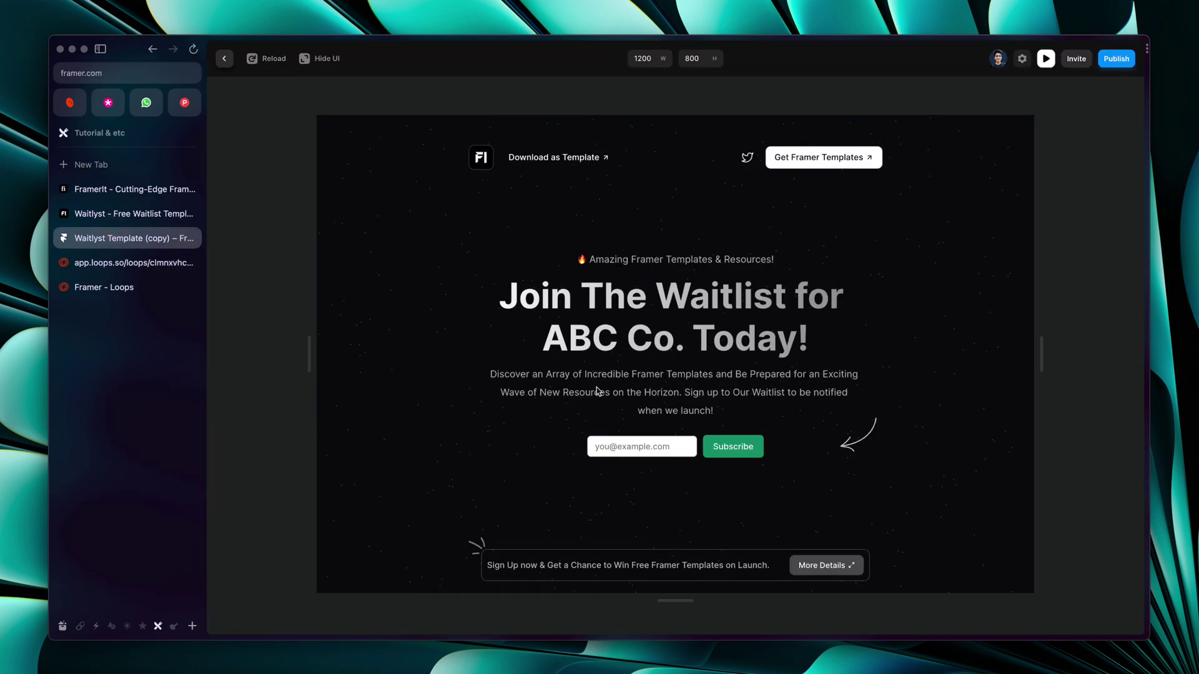
{"action": "left_click", "coordinate": [637, 451]}
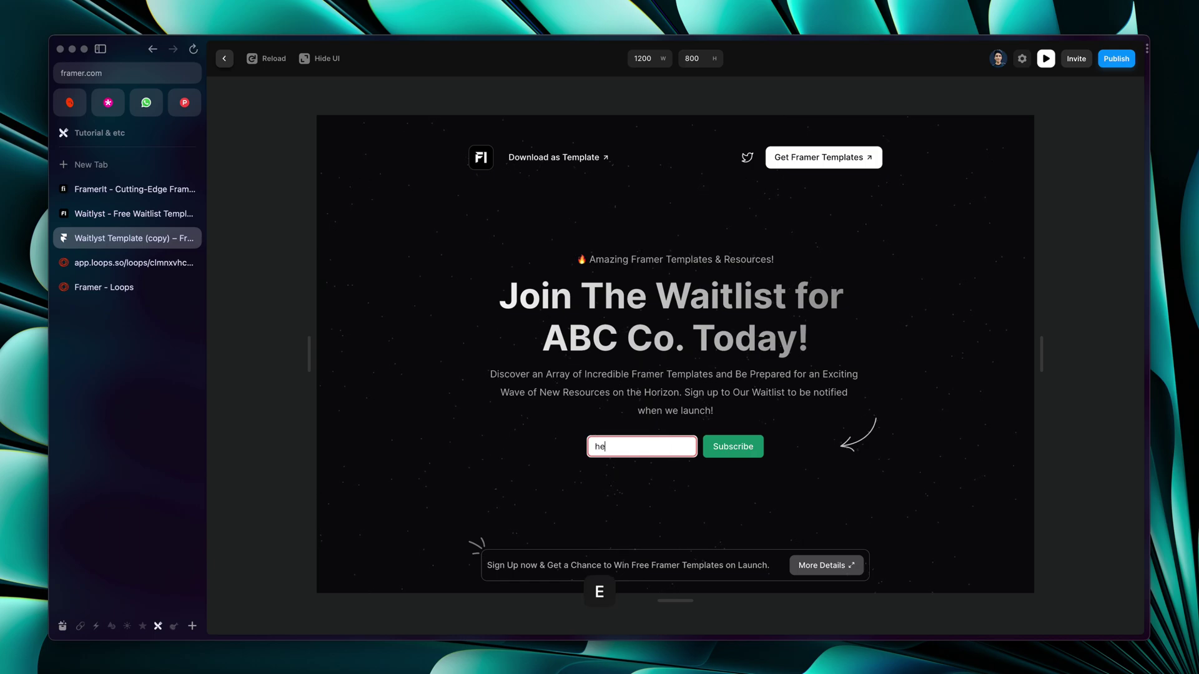
{"action": "left_click", "coordinate": [722, 454]}
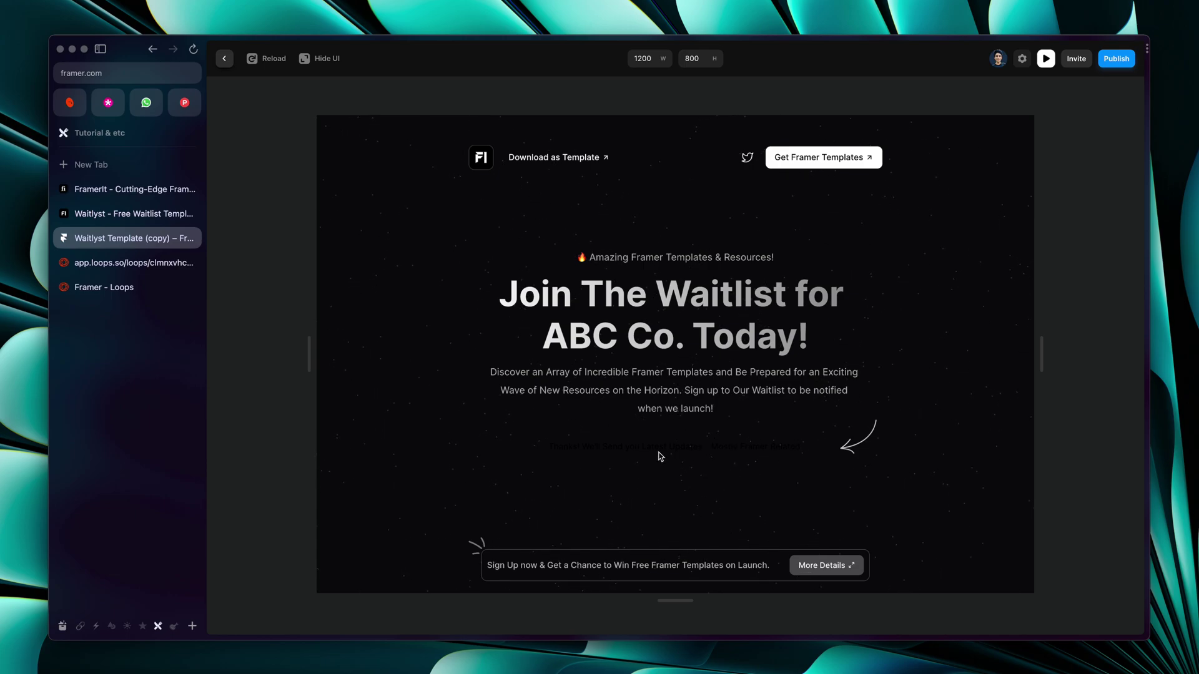
{"action": "triple_click", "coordinate": [655, 441]}
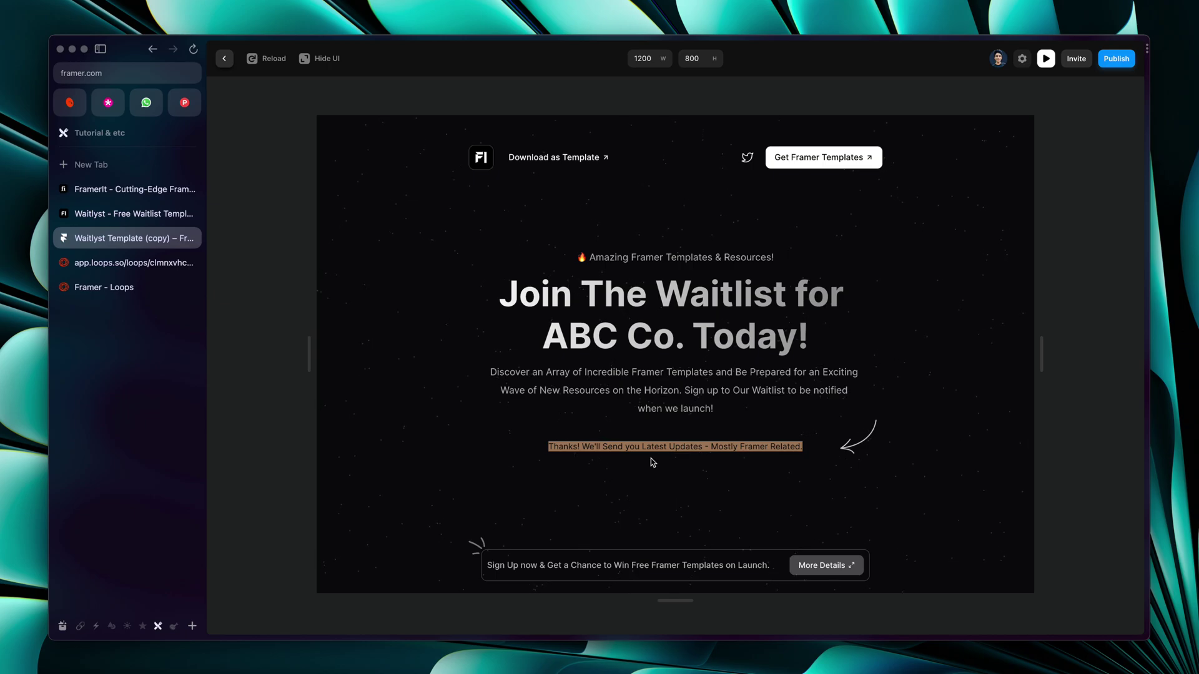
Check the running welcome email loop in Loops, then bring up the Superhuman inbox
{"action": "left_click", "coordinate": [137, 287]}
{"action": "left_click", "coordinate": [134, 262]}
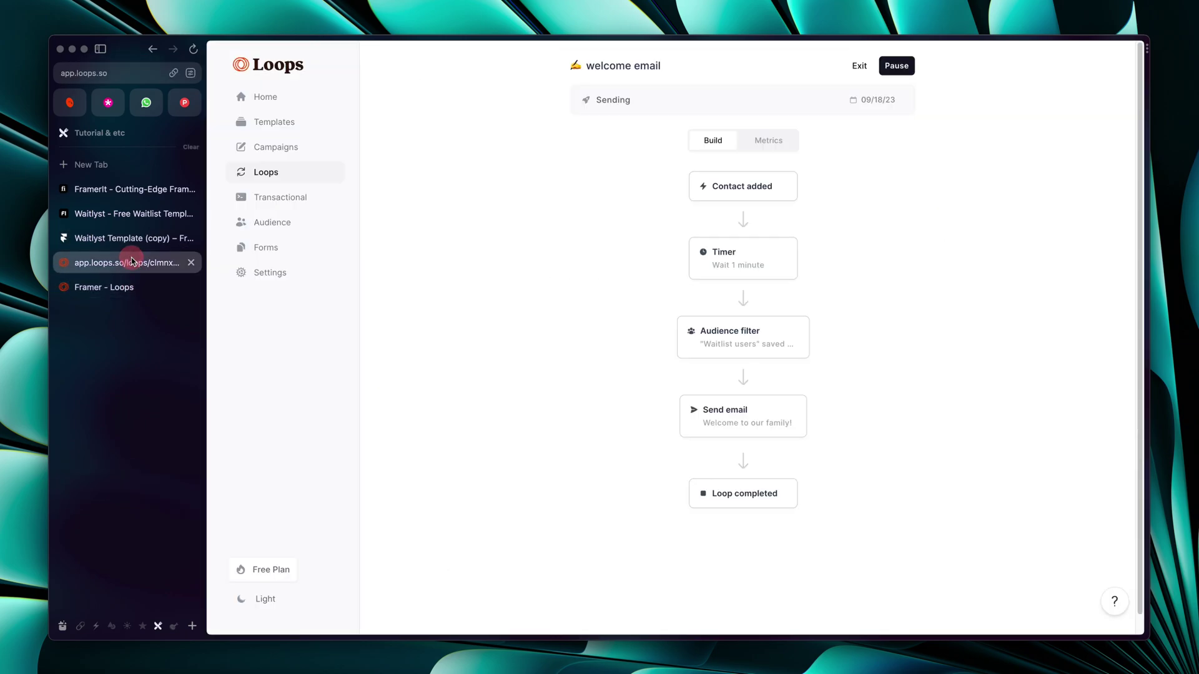
{"action": "left_click", "coordinate": [95, 242]}
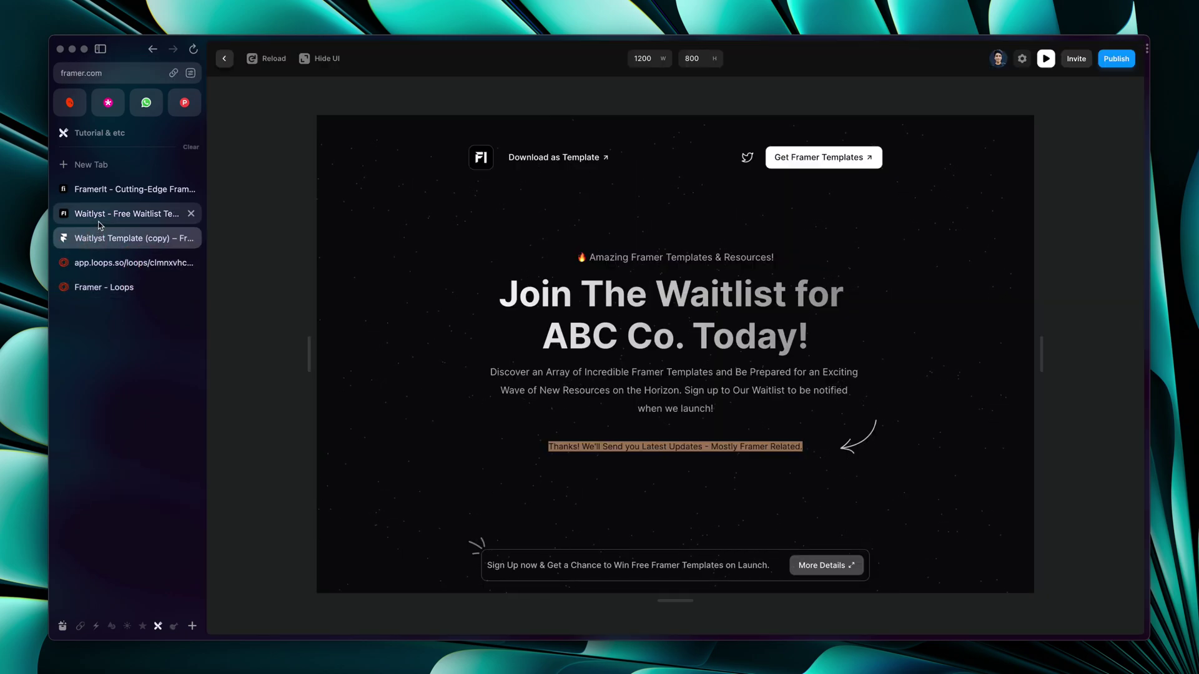
{"action": "key", "text": "super+Tab"}
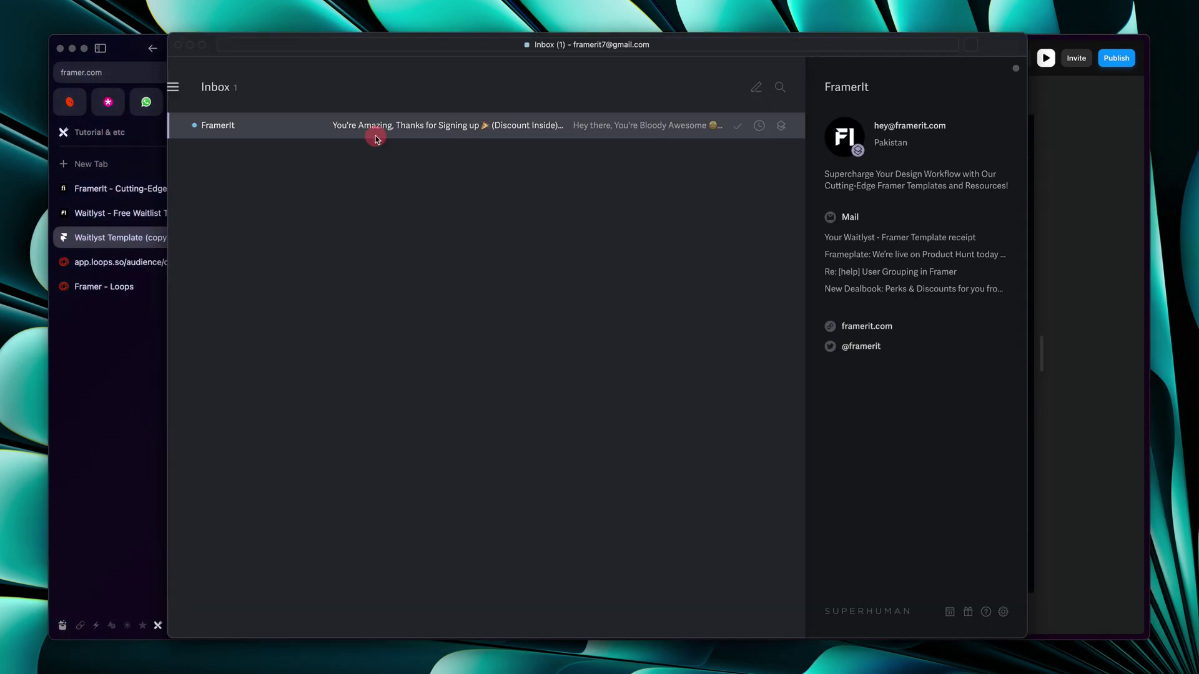
Open the FramerIt signup email in Superhuman and scroll through it
{"action": "left_click", "coordinate": [376, 139]}
{"action": "scroll", "coordinate": [508, 280], "scroll_direction": "down", "scroll_amount": 5}
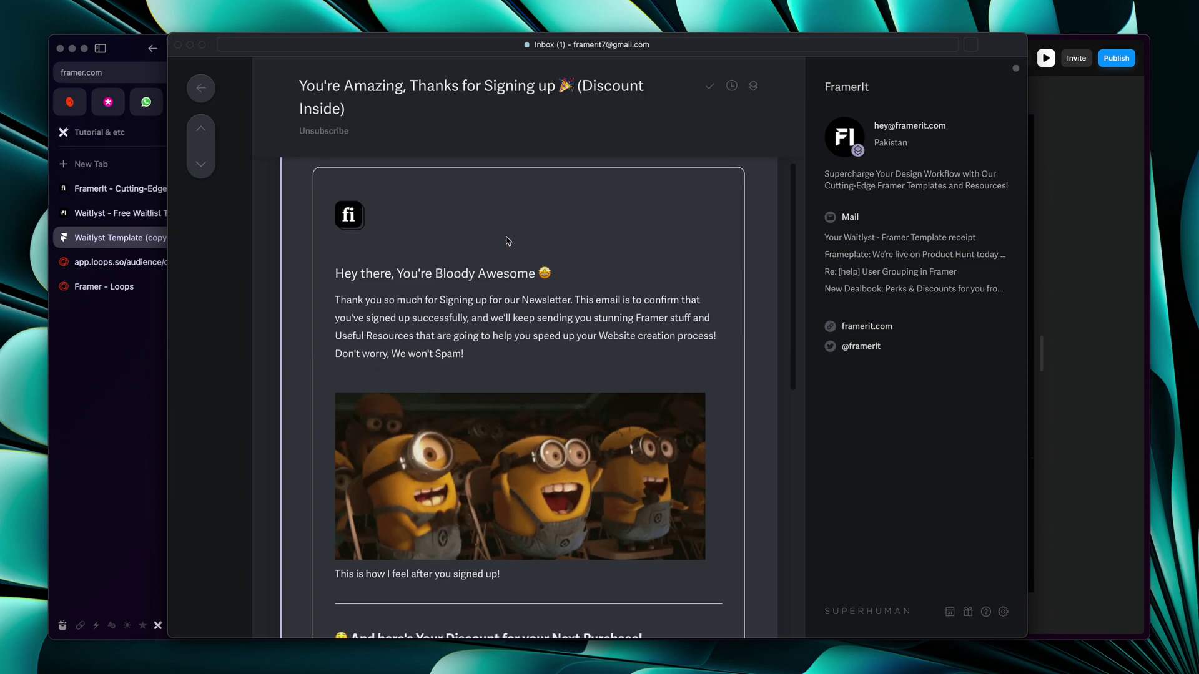
{"action": "scroll", "coordinate": [507, 240], "scroll_direction": "down", "scroll_amount": 4}
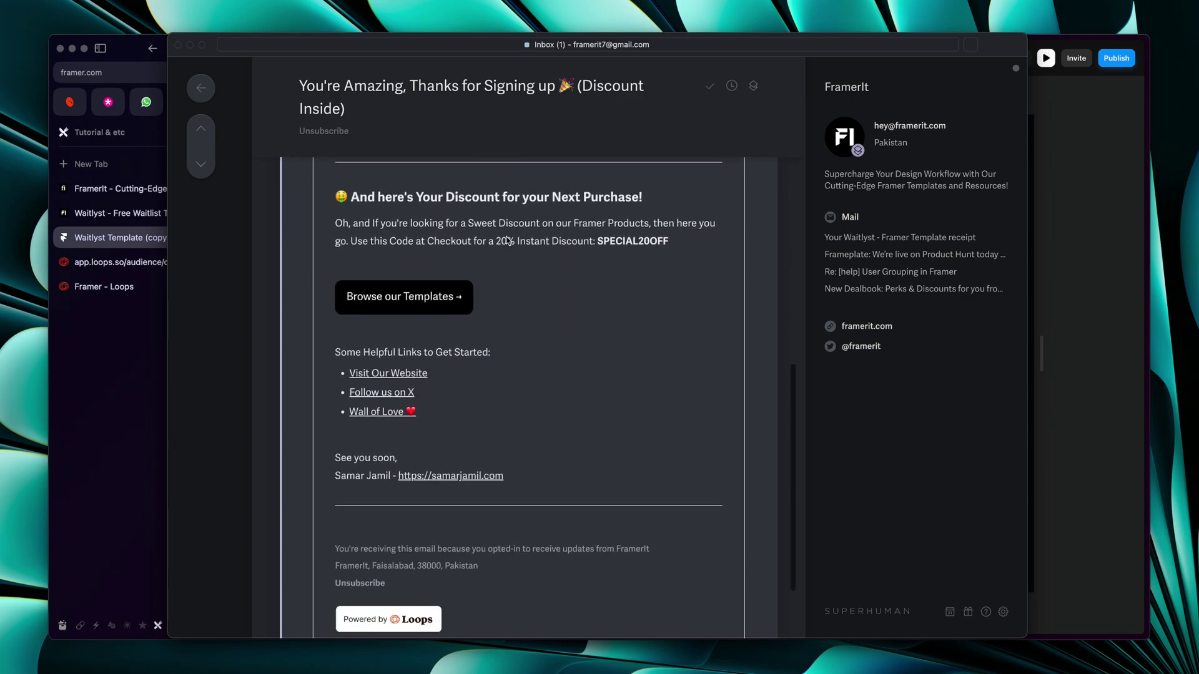
{"action": "key", "text": "Escape"}
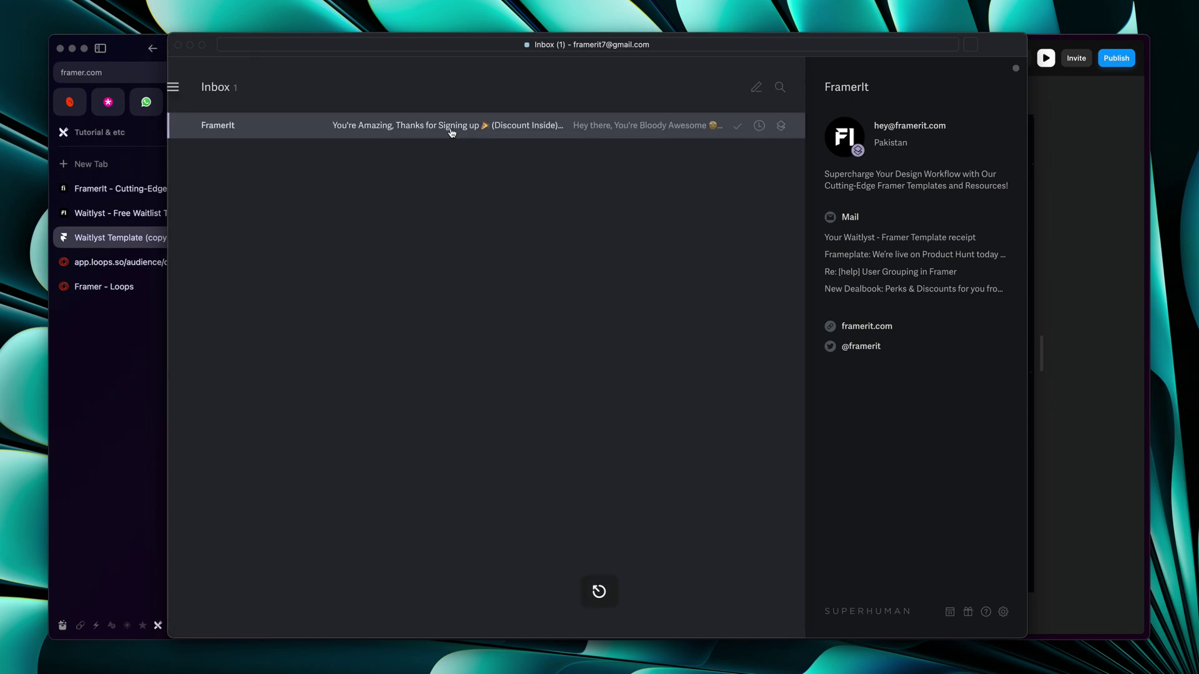
{"action": "left_click", "coordinate": [450, 123]}
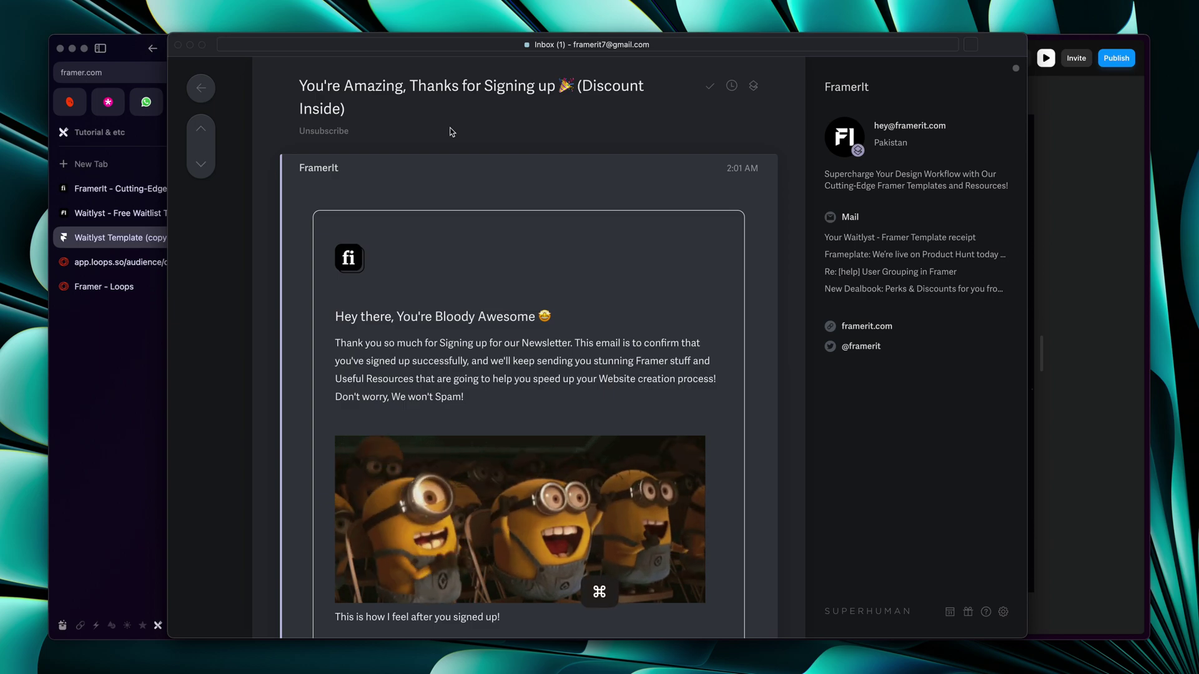
Apply the Snow theme, reread the welcome email, then close it and hide Superhuman
{"action": "key", "text": "super+k"}
{"action": "type", "text": "snow"}
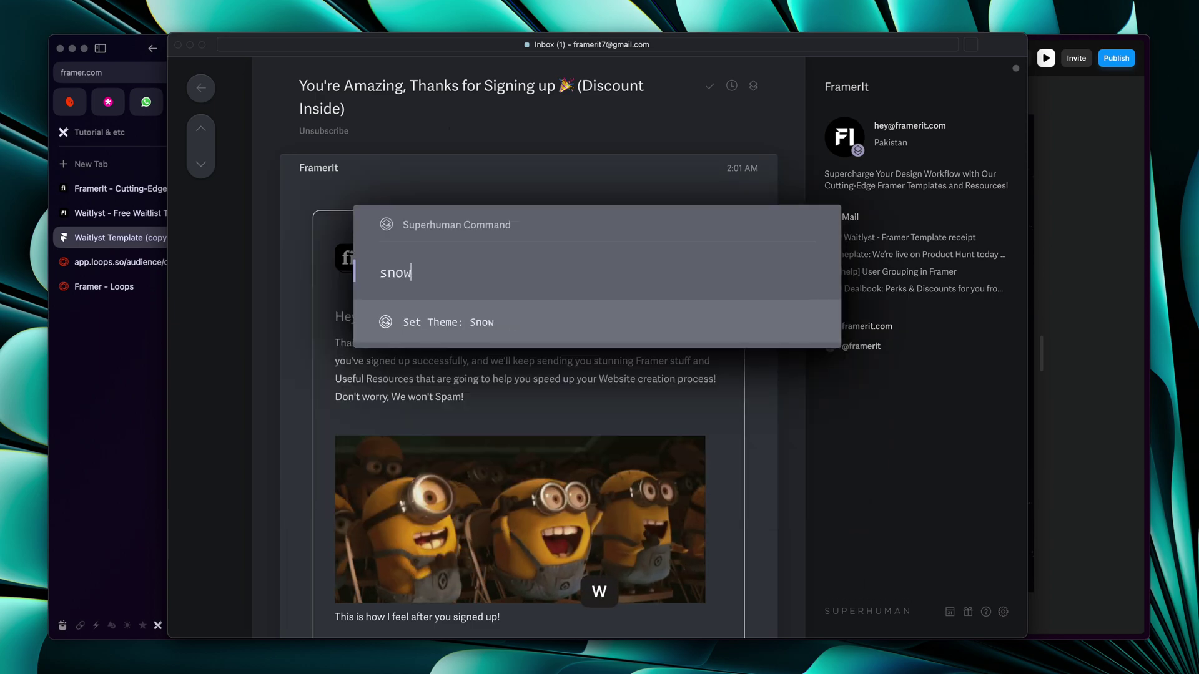
{"action": "key", "text": "Return"}
{"action": "scroll", "coordinate": [525, 209], "scroll_direction": "down", "scroll_amount": 7}
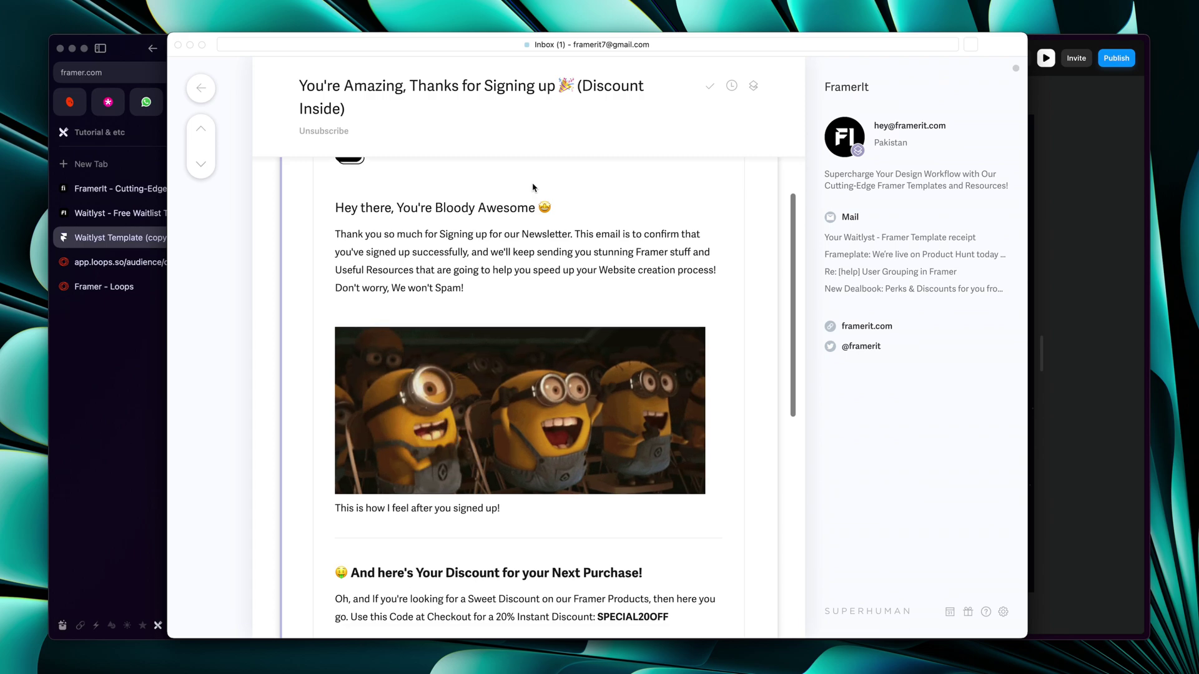
{"action": "scroll", "coordinate": [533, 187], "scroll_direction": "down", "scroll_amount": 3}
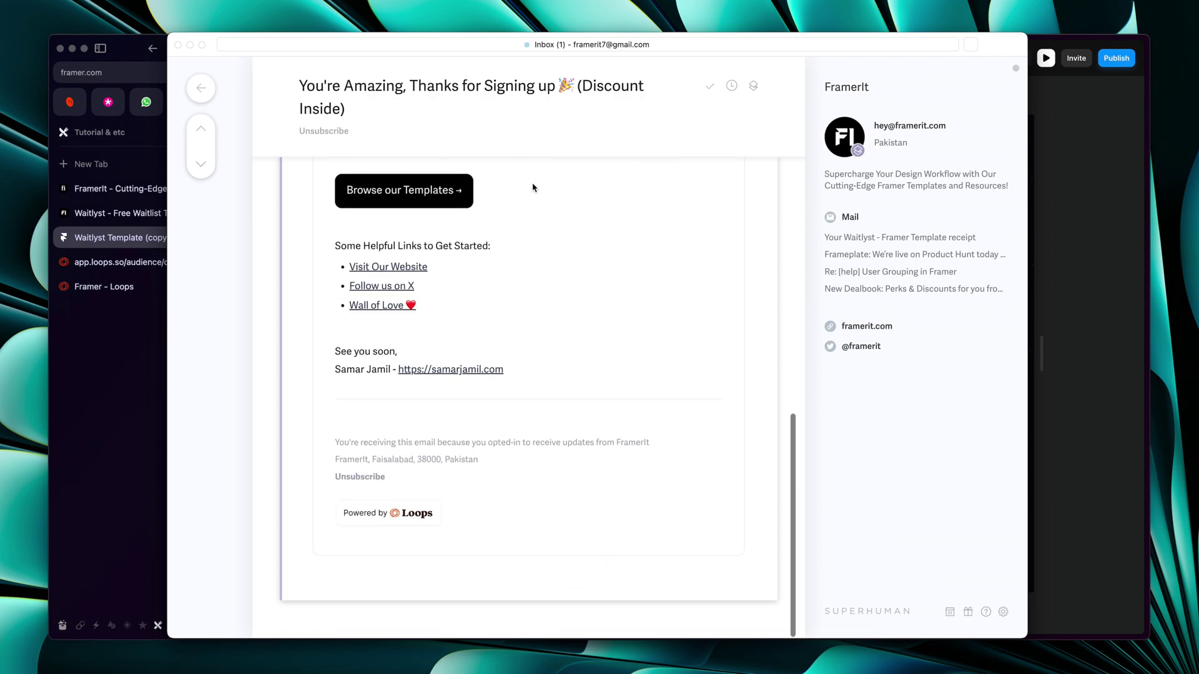
{"action": "scroll", "coordinate": [532, 187], "scroll_direction": "up", "scroll_amount": 10}
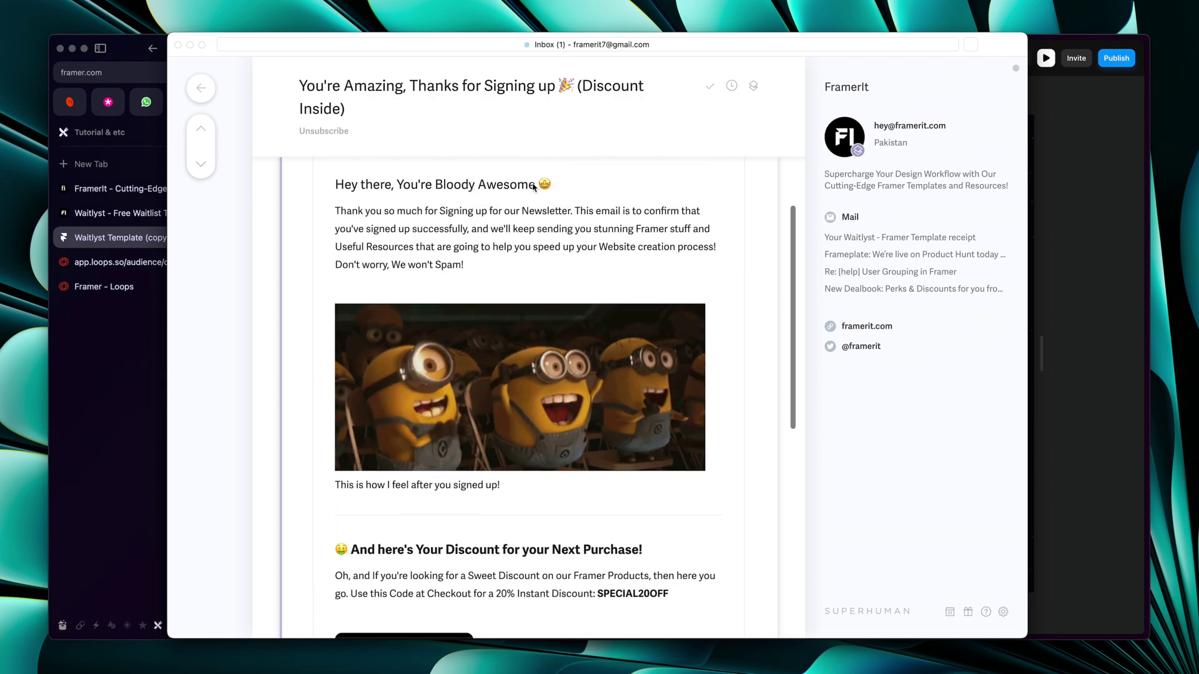
{"action": "key", "text": "e"}
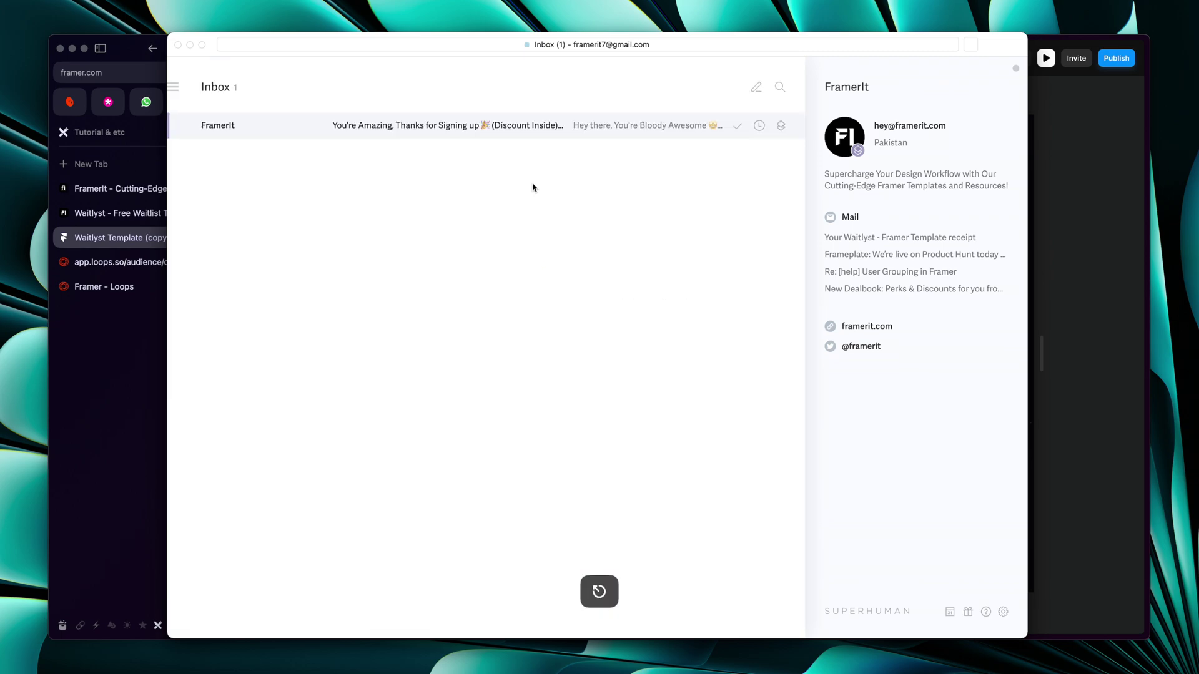
{"action": "key", "text": "super+h"}
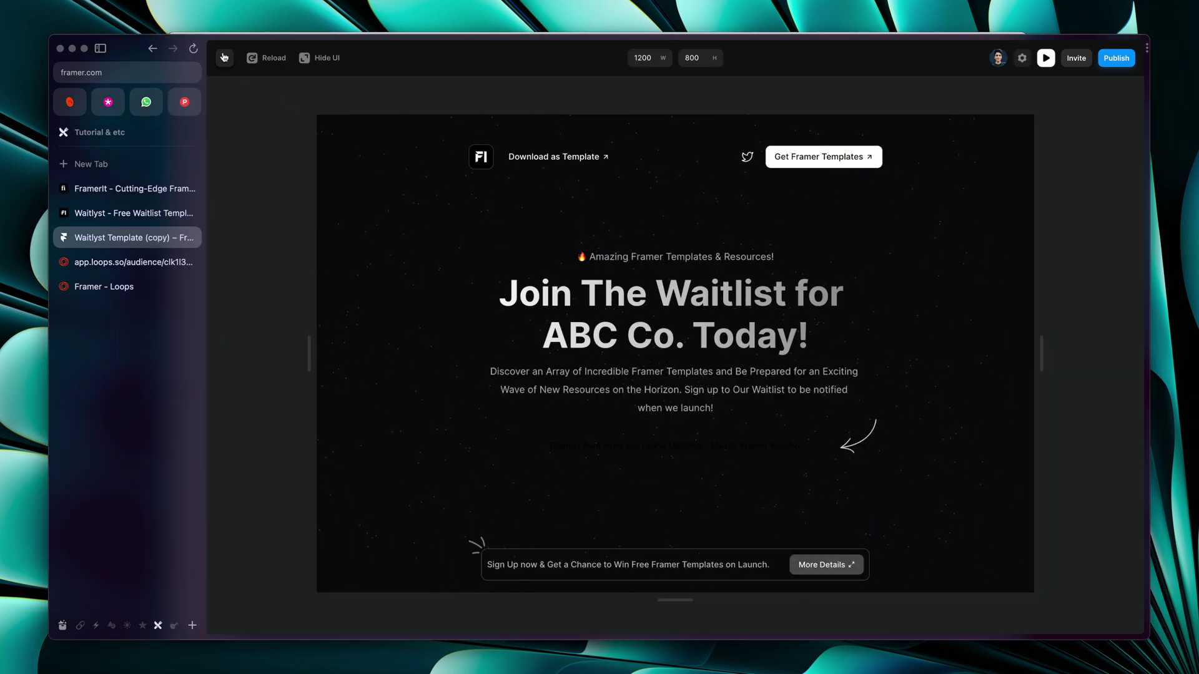
Exit preview, fit the Desktop frame in view, and publish the site to its framer.app subdomain
{"action": "left_click", "coordinate": [224, 57]}
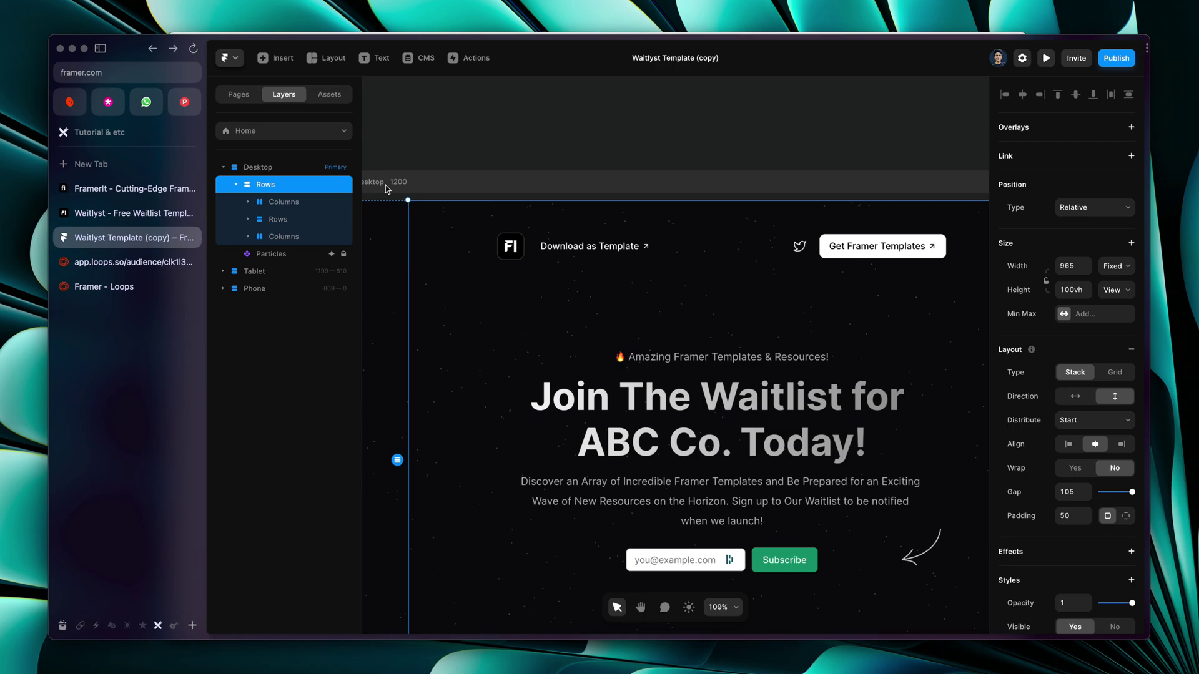
{"action": "left_click", "coordinate": [384, 189]}
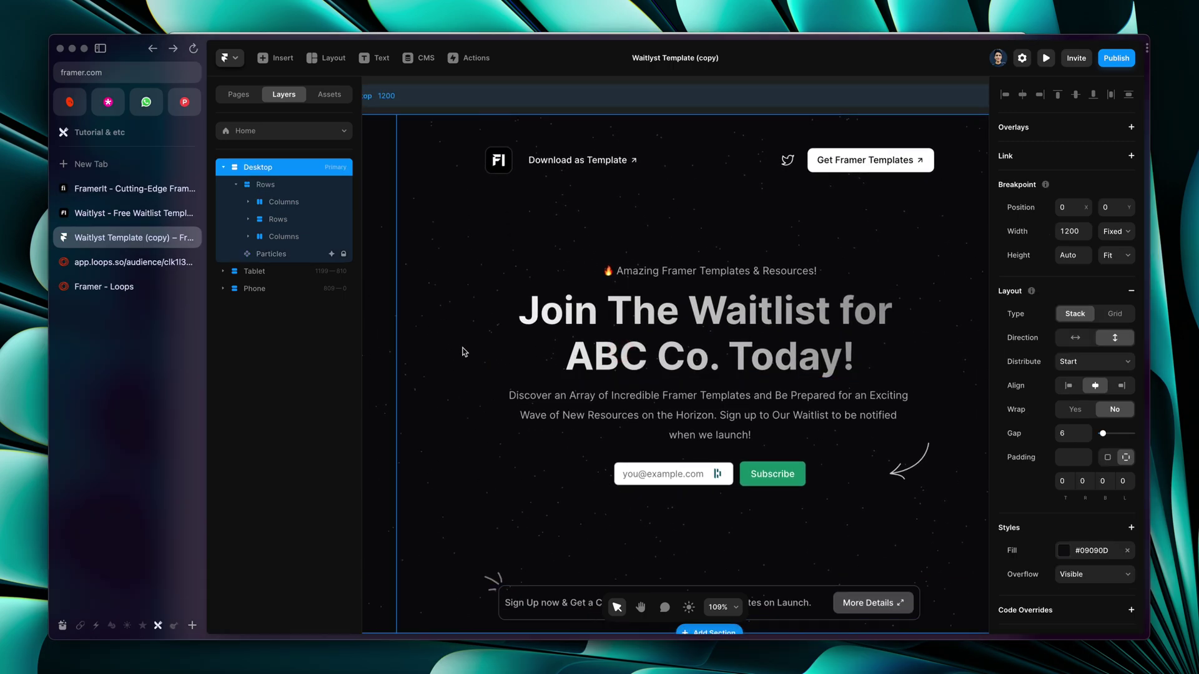
{"action": "scroll", "coordinate": [464, 352], "scroll_direction": "down", "scroll_amount": 5, "text": "ctrl"}
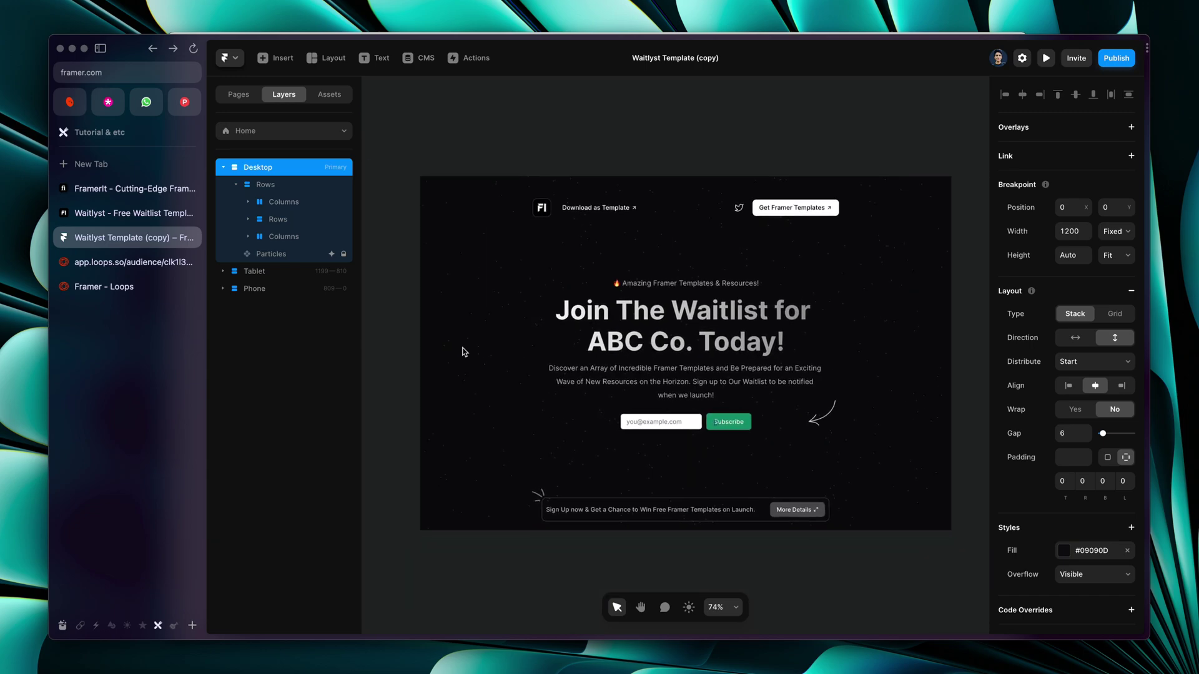
{"action": "key", "text": "Escape"}
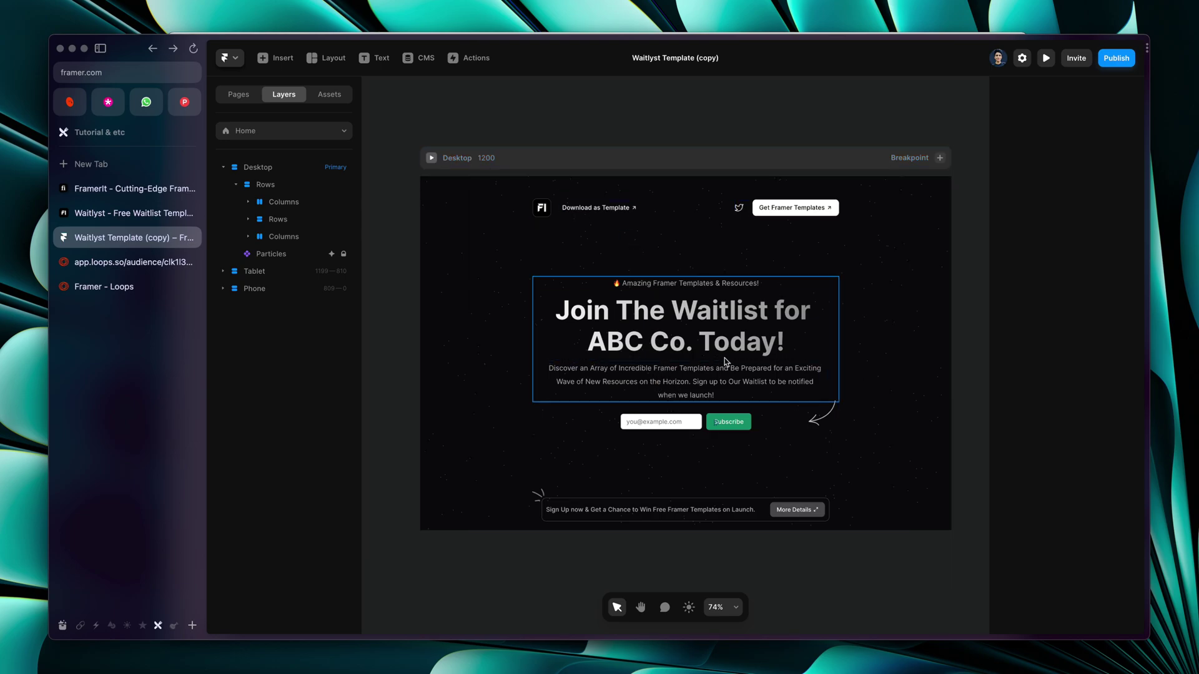
{"action": "left_click", "coordinate": [1110, 61]}
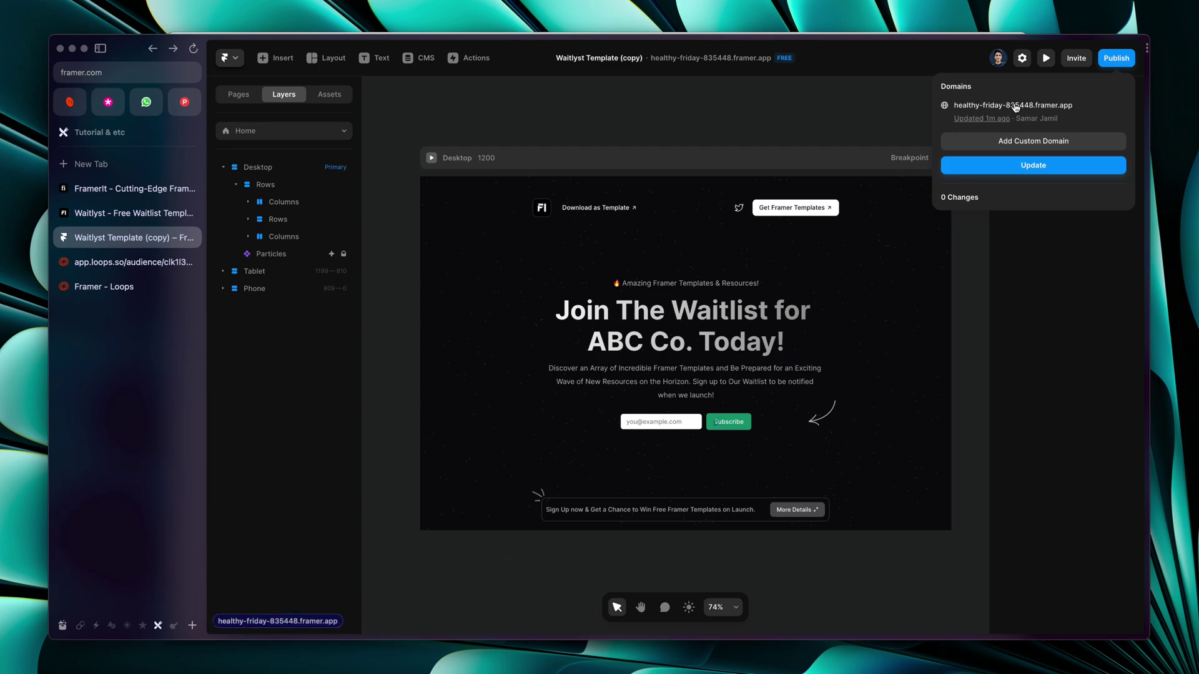
Try connecting an owned custom domain in Site Settings, then accept the upgrade prompt to view site plans
{"action": "left_click", "coordinate": [883, 106]}
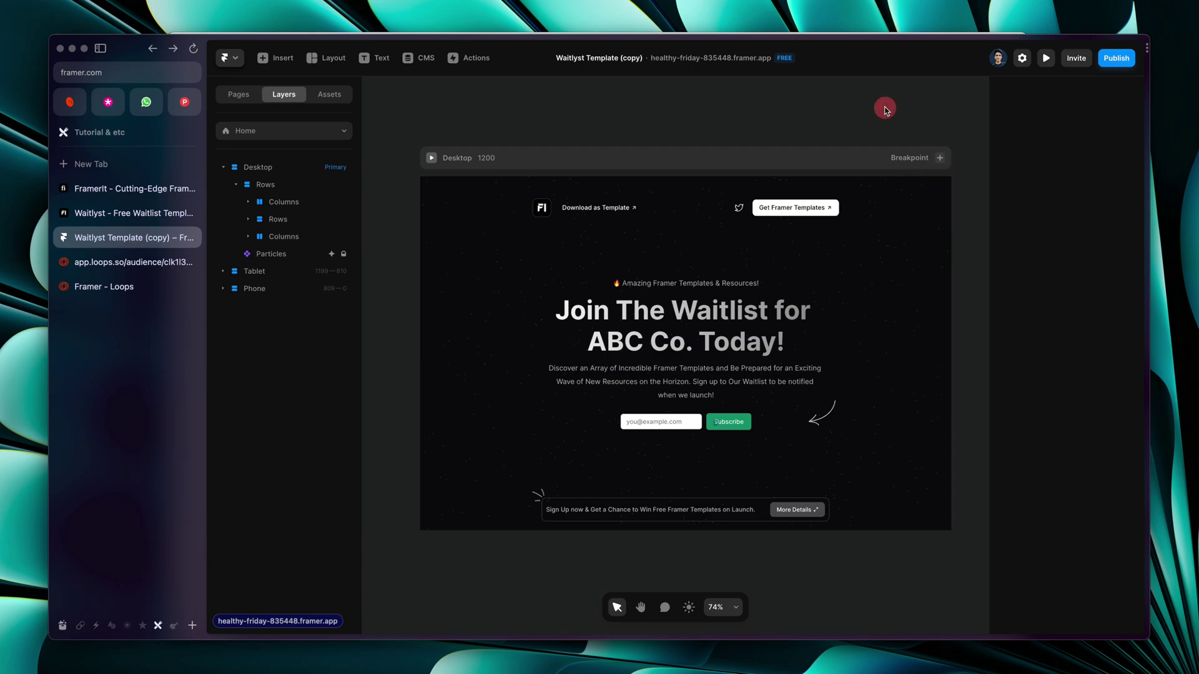
{"action": "left_click", "coordinate": [1022, 58]}
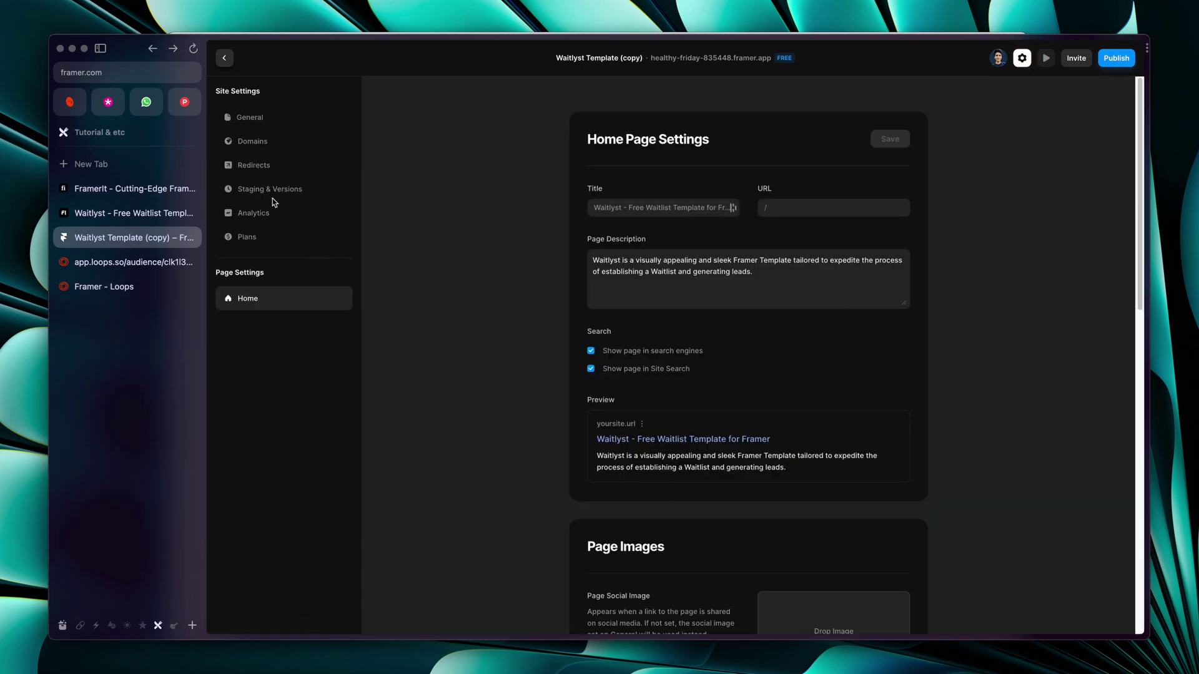
{"action": "left_click", "coordinate": [251, 142]}
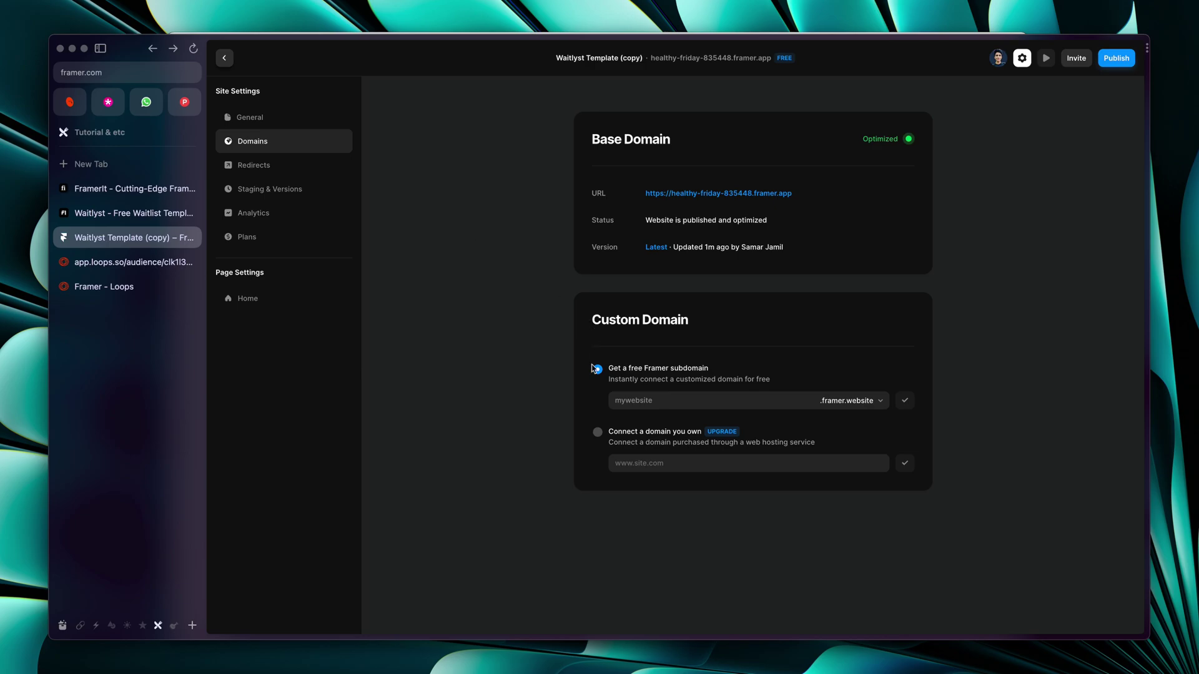
{"action": "left_click", "coordinate": [644, 436]}
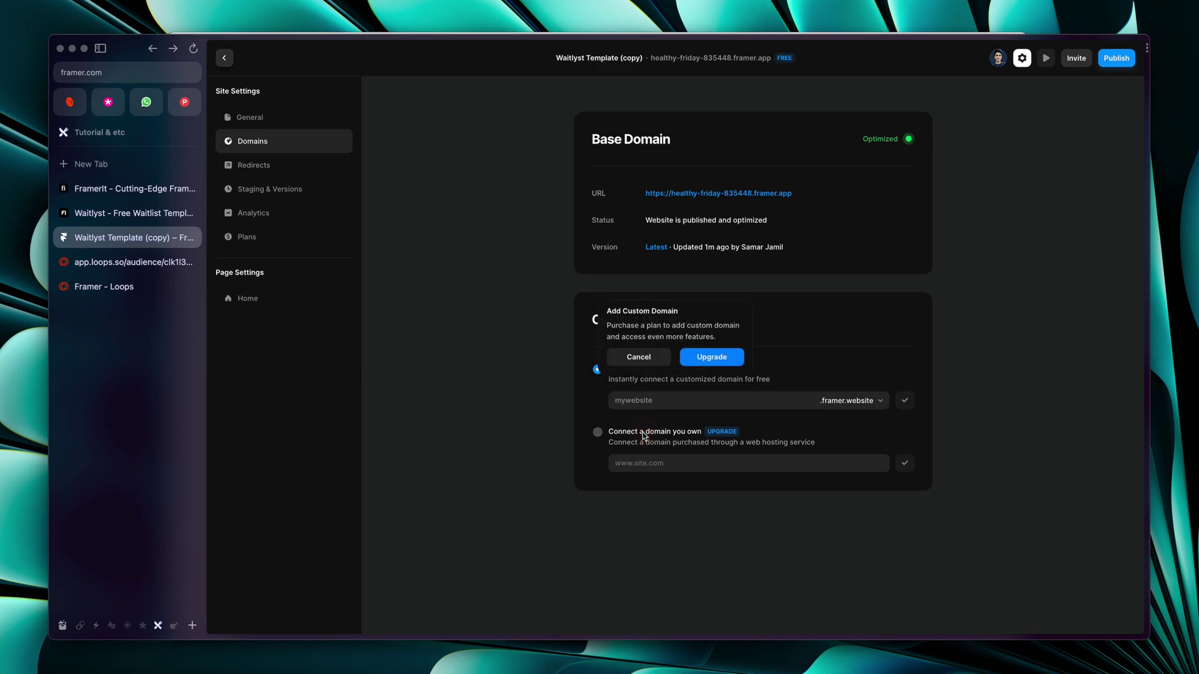
{"action": "left_click", "coordinate": [712, 357]}
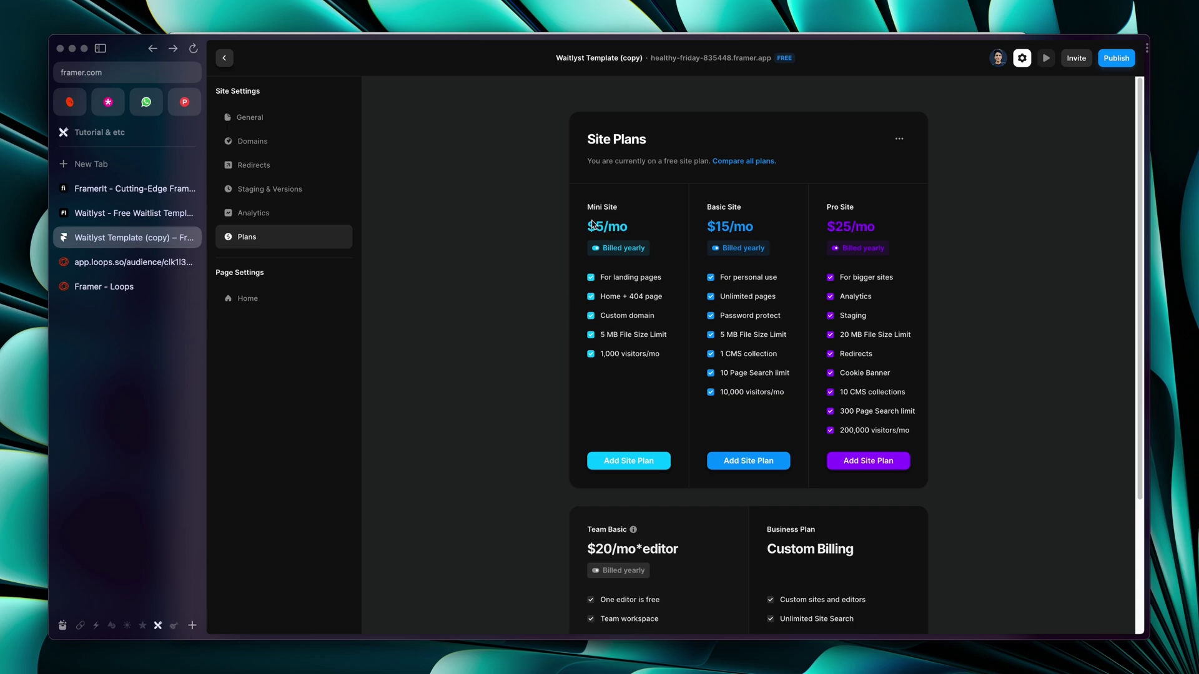
Compare Mini Site, Basic and Pro prices billed monthly versus yearly, then return to Domains settings
{"action": "left_click", "coordinate": [607, 250]}
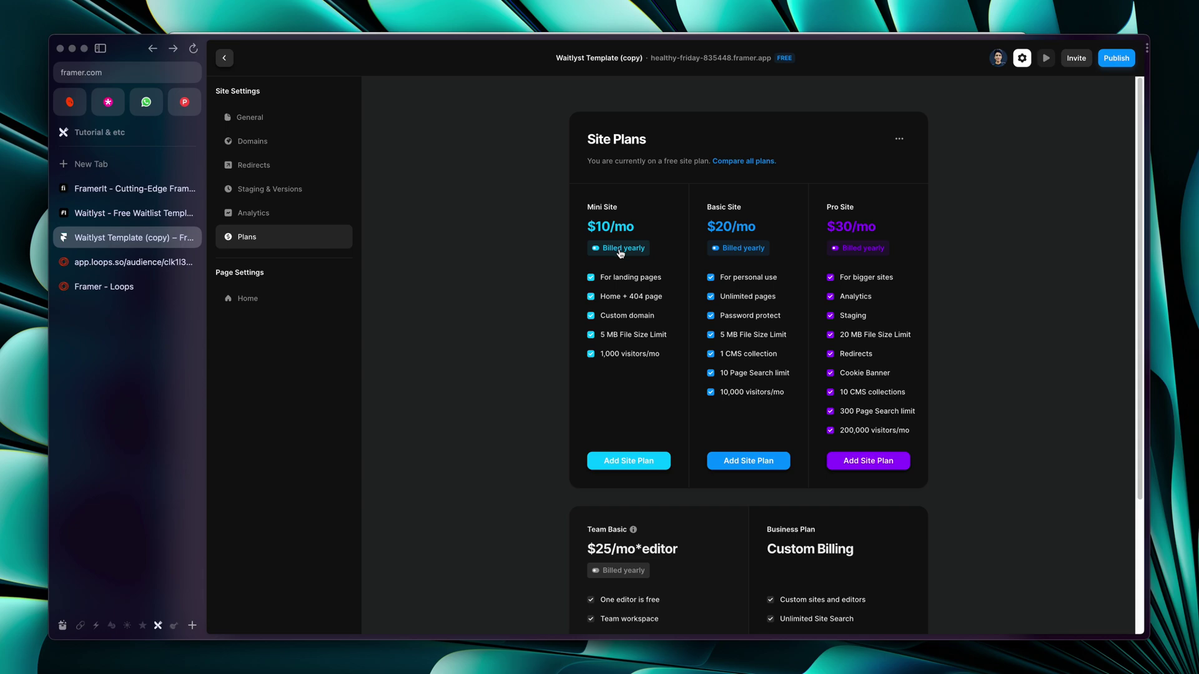
{"action": "left_click", "coordinate": [606, 247]}
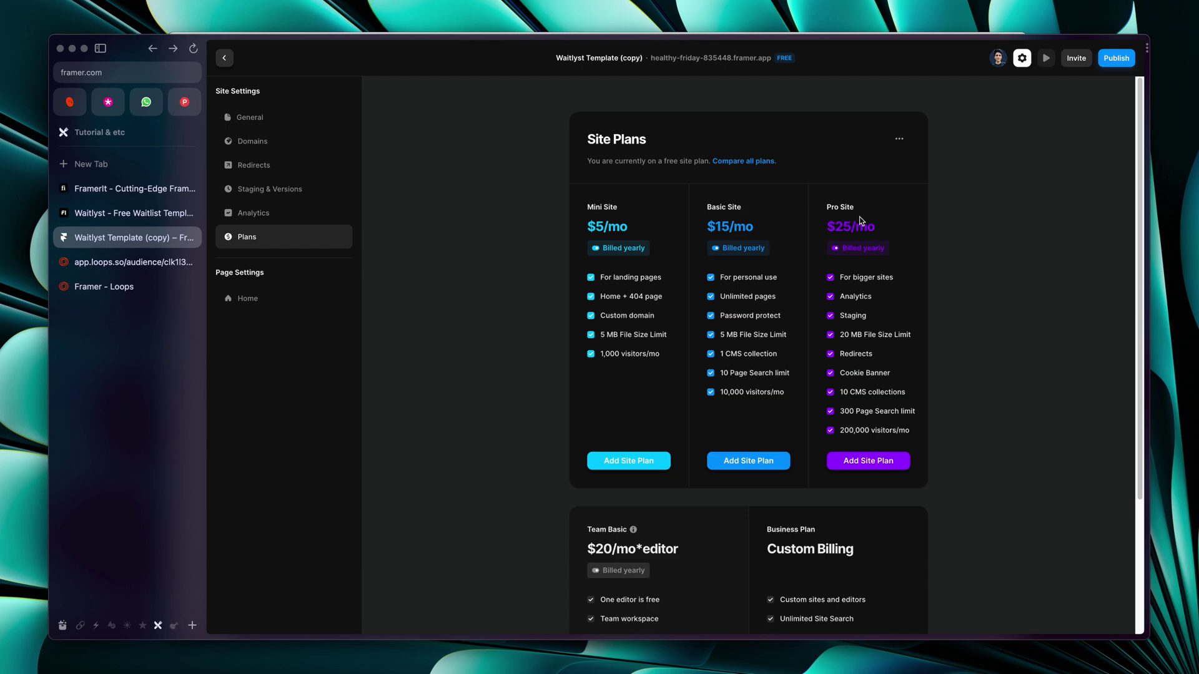
{"action": "left_click", "coordinate": [616, 354]}
{"action": "left_click", "coordinate": [632, 248]}
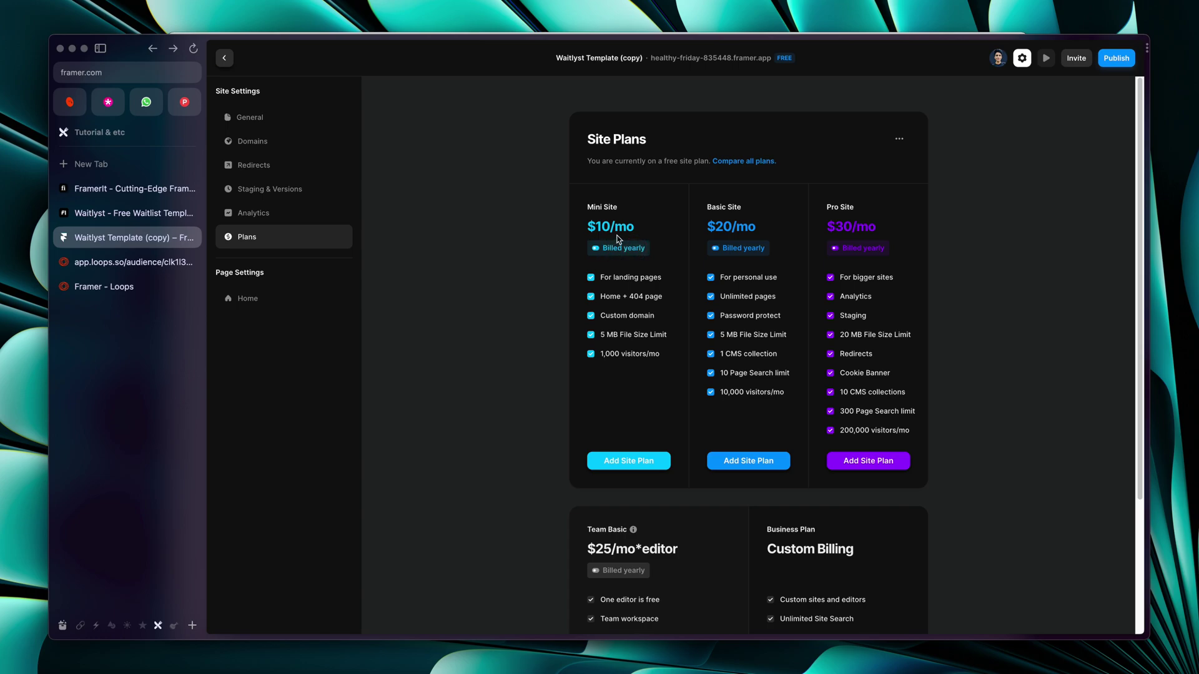
{"action": "left_click", "coordinate": [616, 252]}
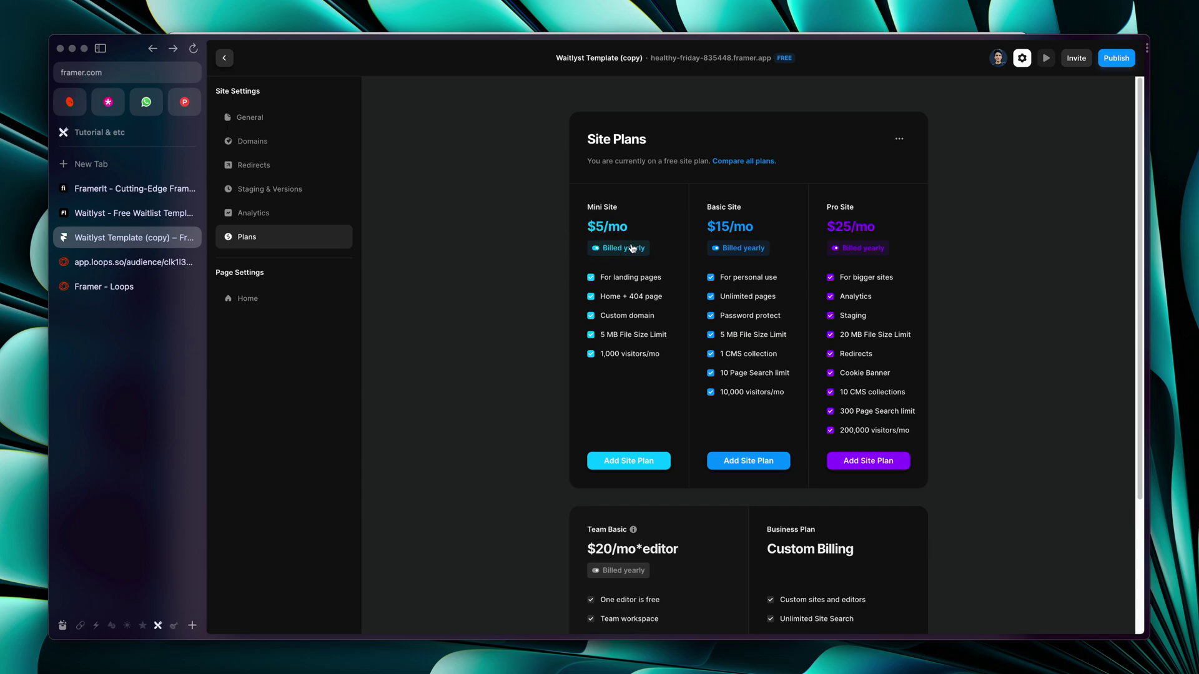
{"action": "left_click", "coordinate": [630, 251]}
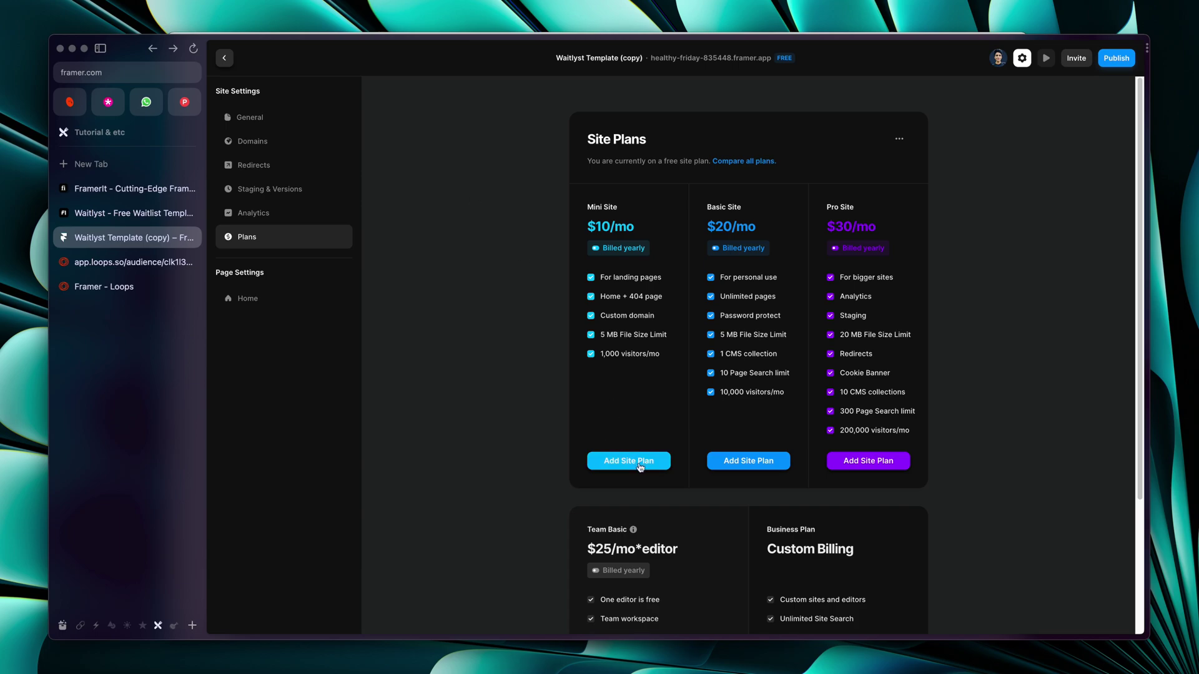
{"action": "left_click", "coordinate": [247, 139]}
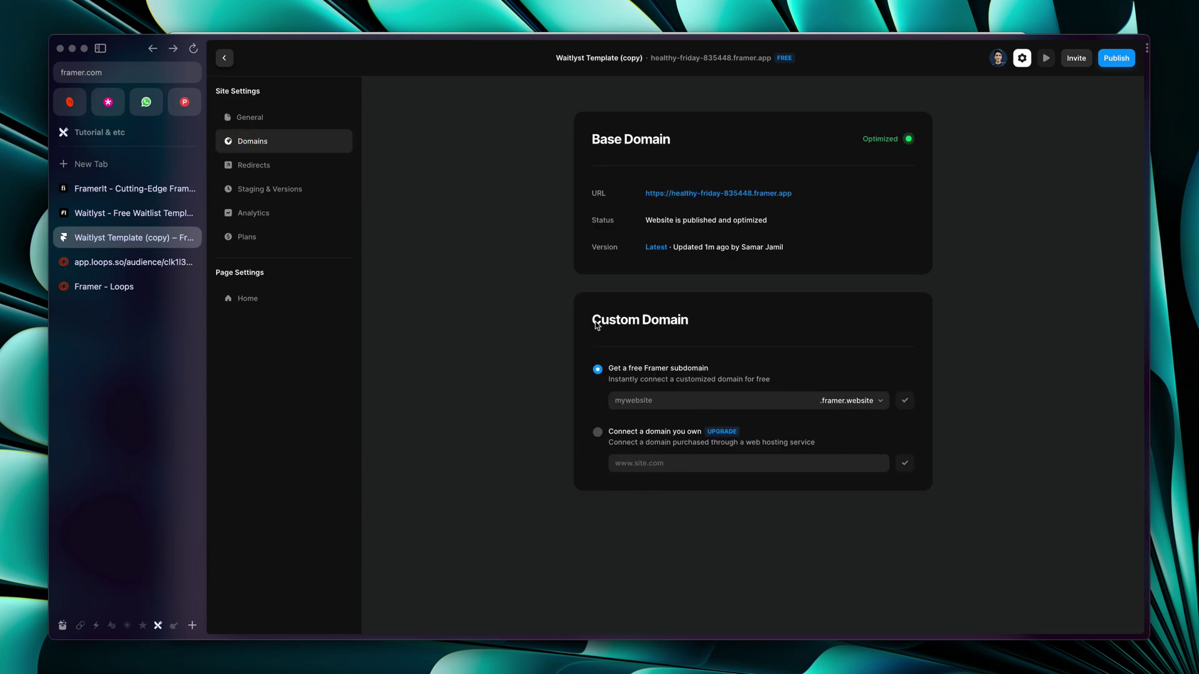
Leave Site Settings and return to the ABC Co. waitlist page in the editor
{"action": "left_click", "coordinate": [224, 57]}
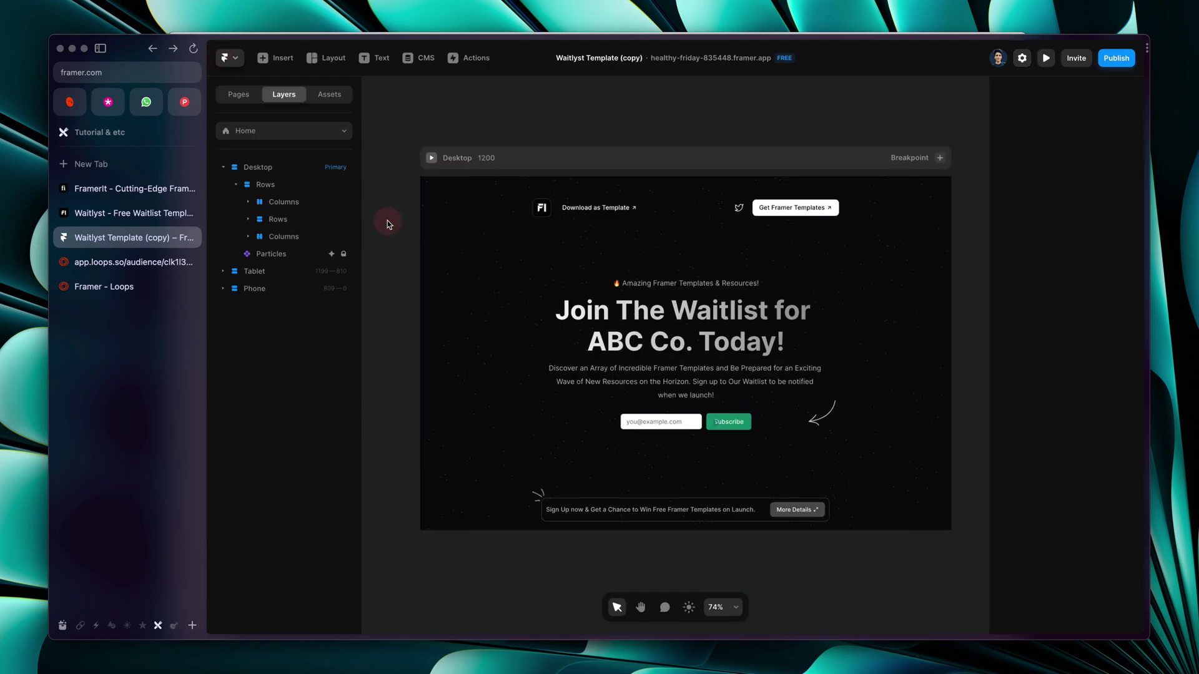